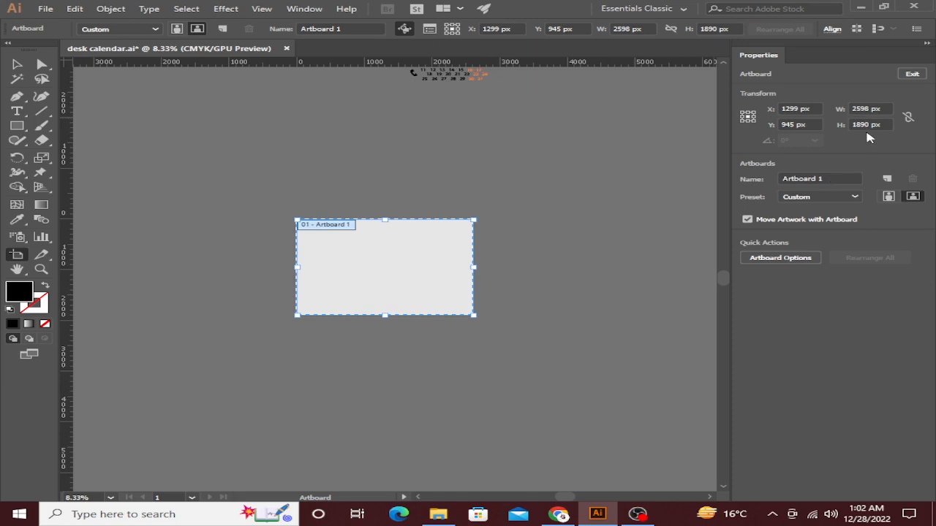
# Move the artboard-sized gray rectangle back over the artboard.
pyautogui.click(20, 68)
pyautogui.moveTo(338, 238); pyautogui.dragTo(368, 202)
pyautogui.scroll(4, 367, 200)
pyautogui.moveTo(286, 201); pyautogui.dragTo(225, 146)
pyautogui.scroll(-2, 225, 147)
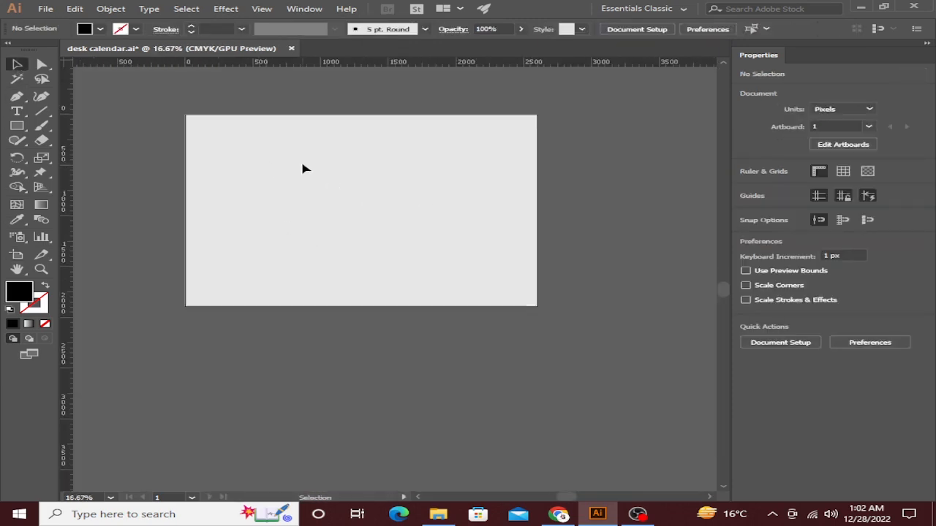
pyautogui.moveTo(305, 169); pyautogui.dragTo(371, 264)
pyautogui.click(331, 224)
pyautogui.click(242, 147)
pyautogui.scroll(1, 237, 175)
pyautogui.moveTo(238, 175); pyautogui.dragTo(250, 185)
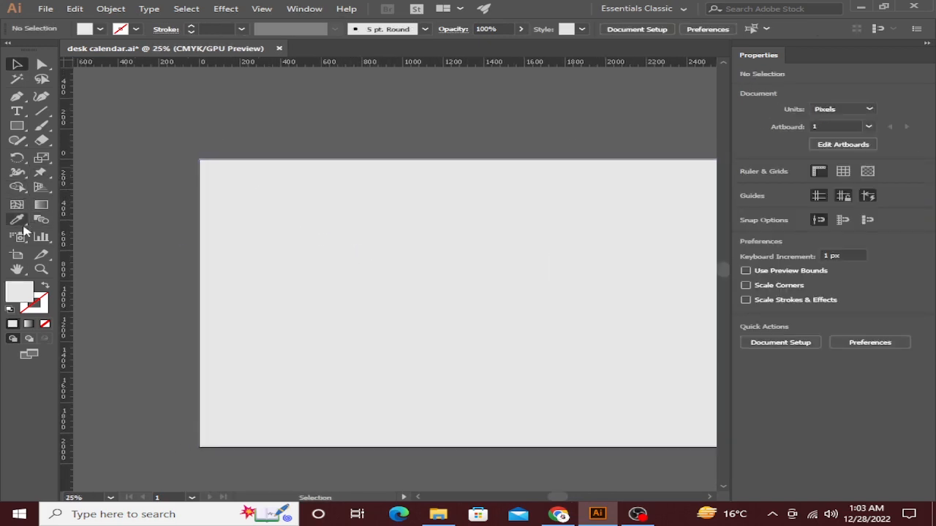
# Draw a tilted five-sided shape with the Pen tool, left of the artboard.
pyautogui.click(18, 96)
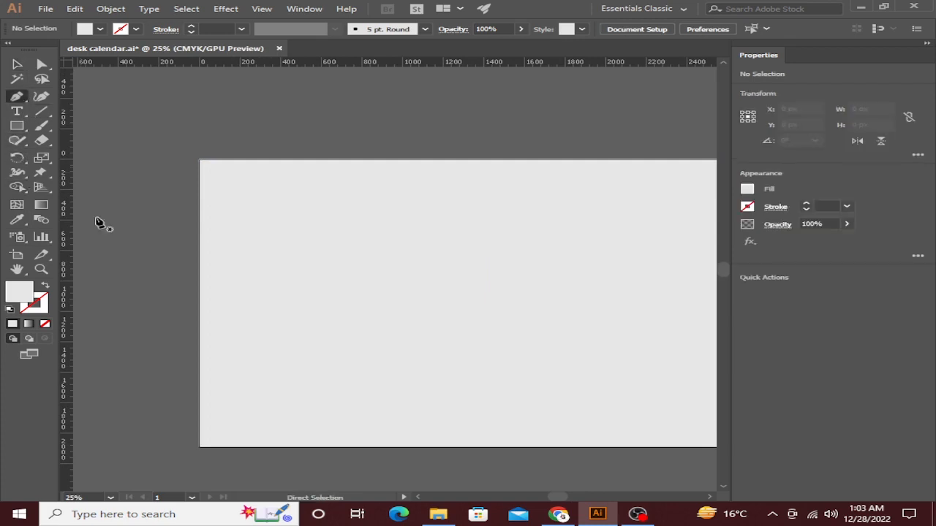
pyautogui.moveTo(190, 278); pyautogui.dragTo(277, 233)
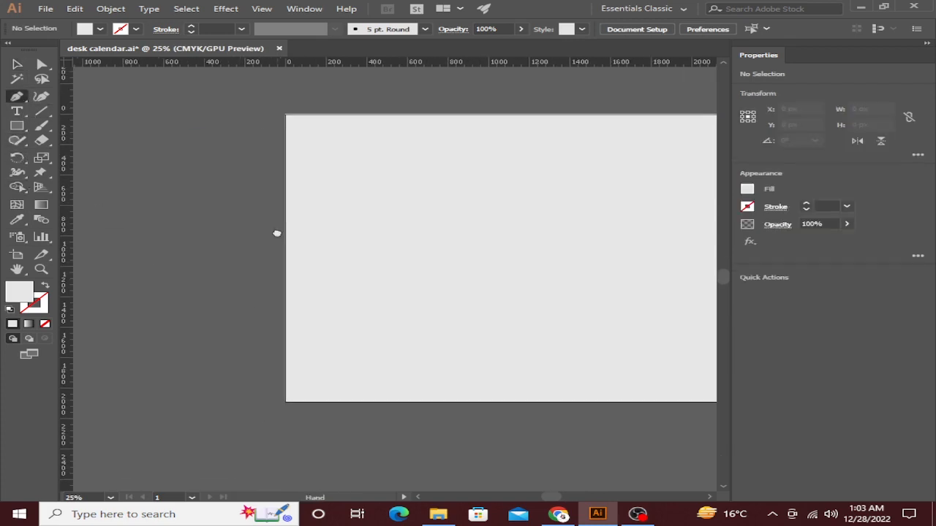
pyautogui.click(192, 265)
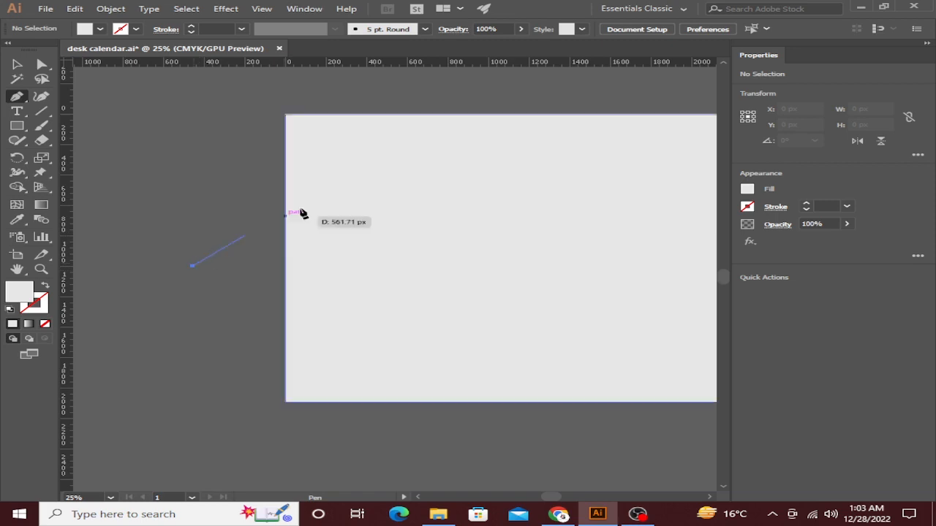
pyautogui.click(399, 128)
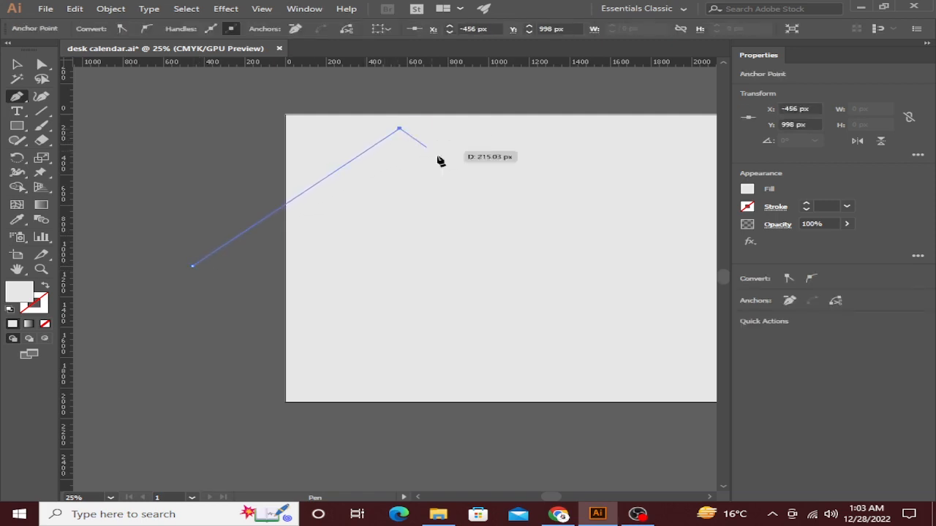
pyautogui.click(522, 245)
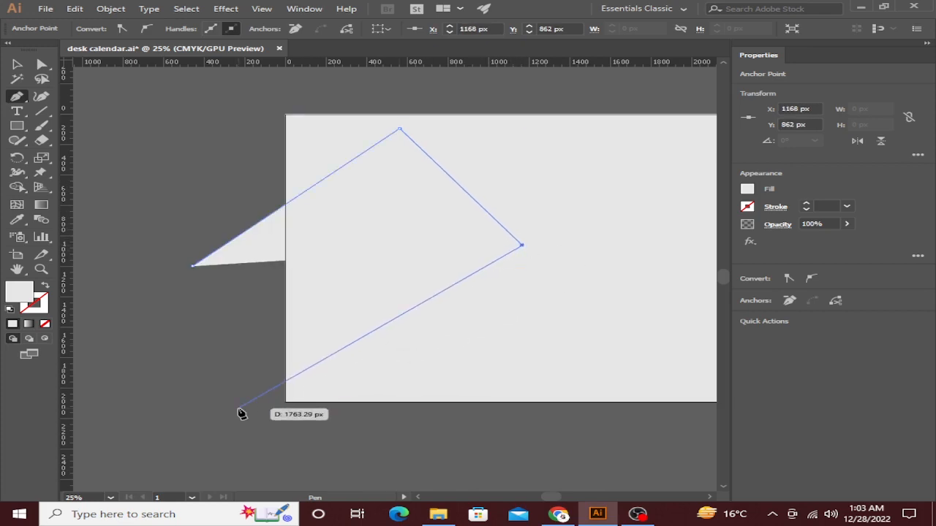
pyautogui.hotkey('ctrl', 'z')
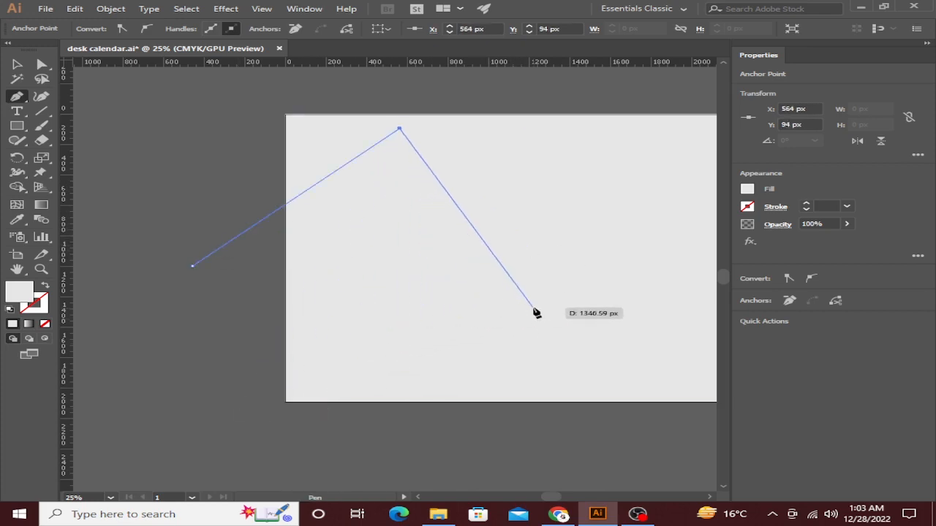
pyautogui.hotkey('ctrl', 'z')
pyautogui.hotkey('ctrl', 'z')
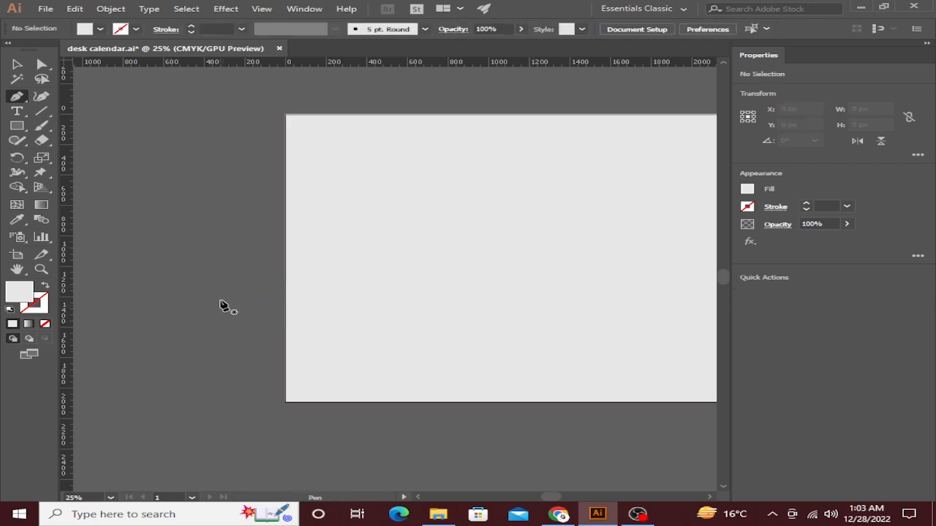
pyautogui.click(416, 132)
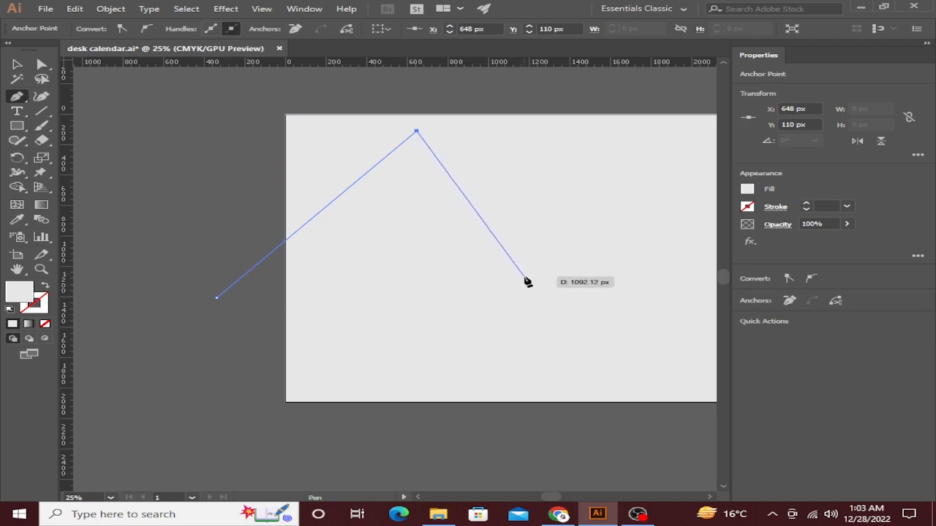
pyautogui.hotkey('ctrl', 'z')
pyautogui.hotkey('ctrl', 'z')
pyautogui.hotkey('ctrl', 'z')
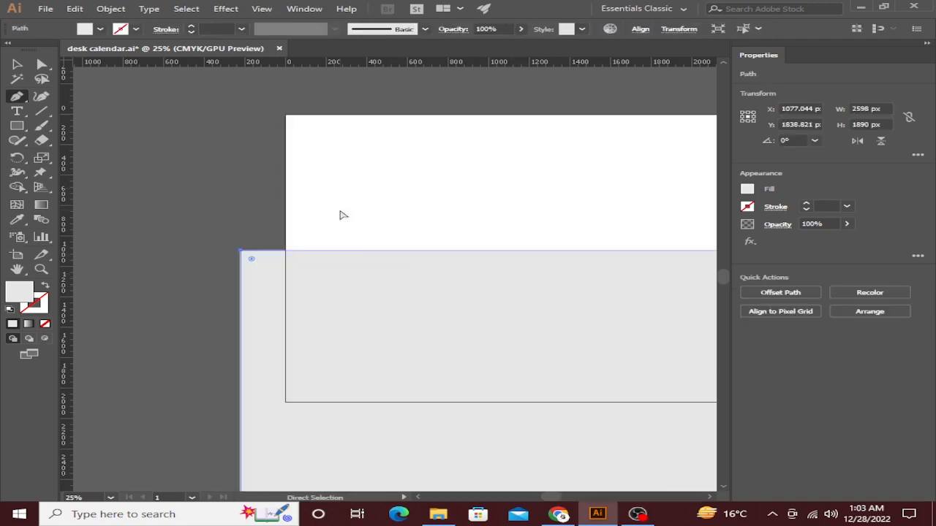
pyautogui.hotkey('ctrl', 'shift', 'z')
pyautogui.hotkey('ctrl', 'shift', 'z')
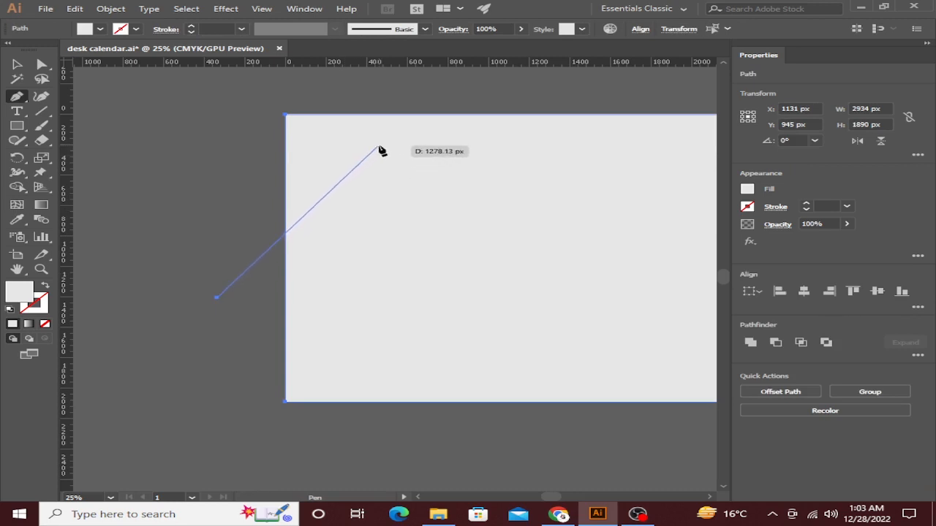
pyautogui.click(380, 142)
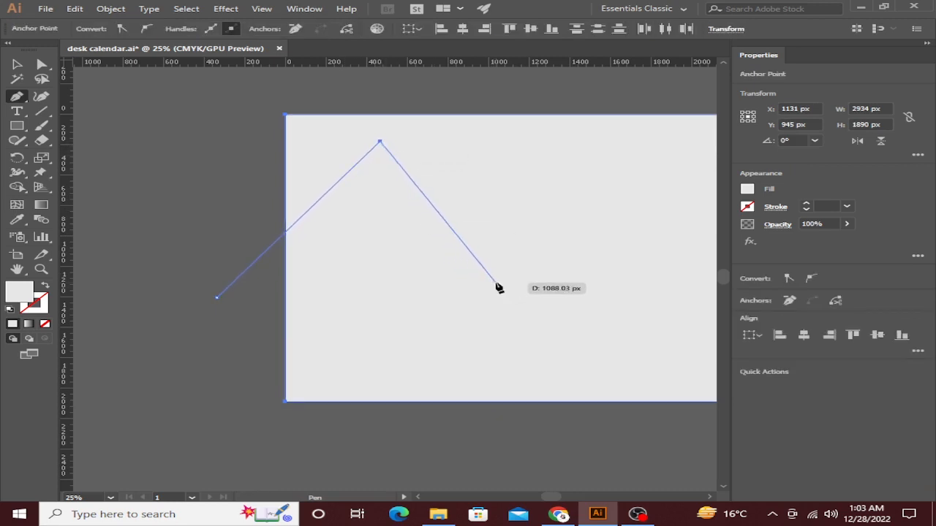
pyautogui.click(494, 282)
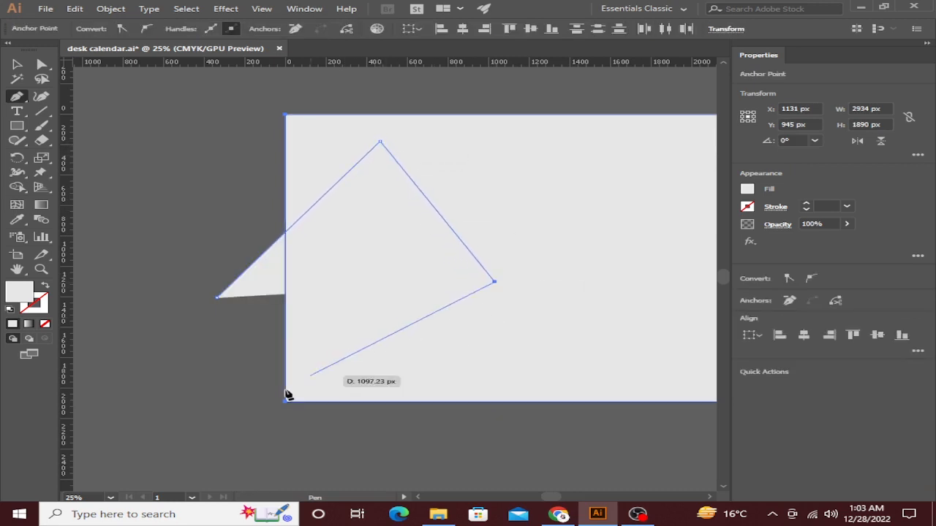
pyautogui.click(225, 430)
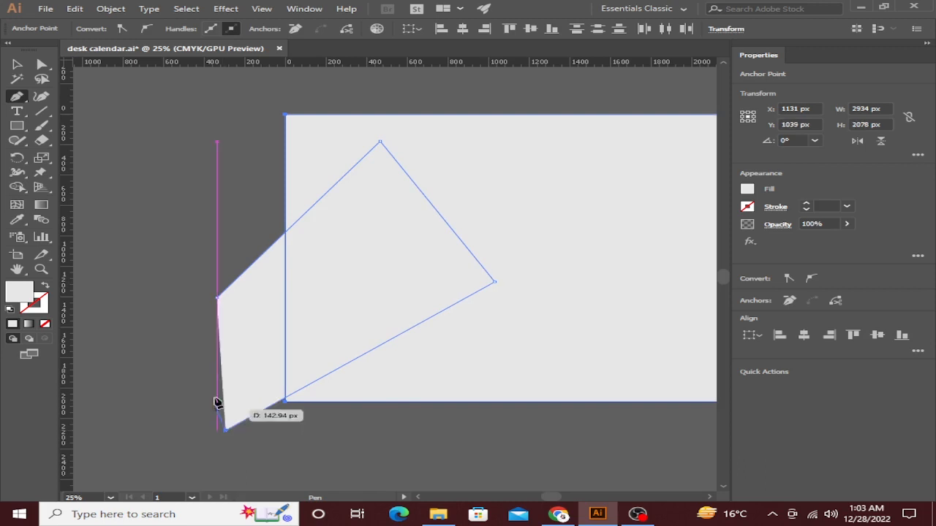
# Nudge the shape's left corner upward, then Shape Builder-cut it along the rectangle's edge.
pyautogui.press('a')
pyautogui.click(183, 266)
pyautogui.click(217, 298)
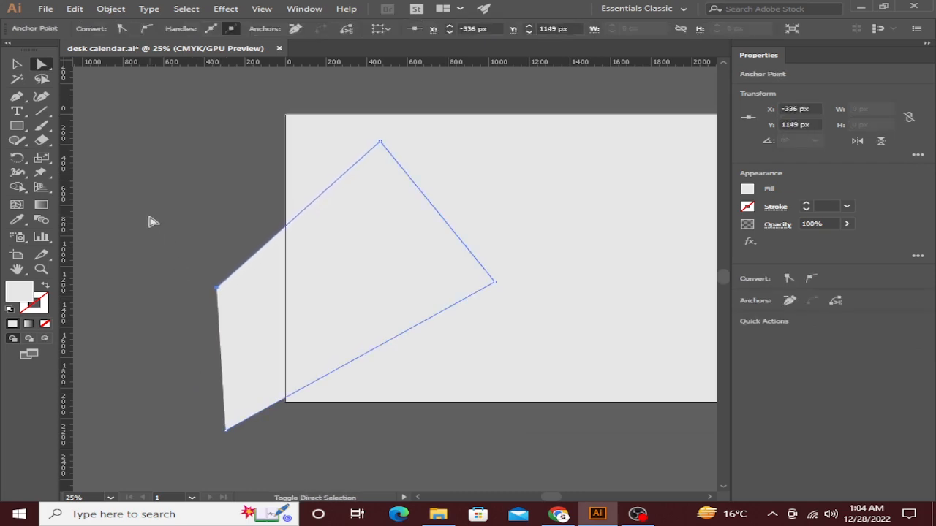
pyautogui.hotkey('shift', 'Up')
pyautogui.hotkey('shift', 'Up')
pyautogui.hotkey('shift', 'Up')
pyautogui.hotkey('shift', 'Up')
pyautogui.hotkey('shift', 'Up')
pyautogui.hotkey('shift', 'Up')
pyautogui.hotkey('shift', 'Up')
pyautogui.hotkey('shift', 'Up')
pyautogui.hotkey('shift', 'Up')
pyautogui.hotkey('shift', 'Up')
pyautogui.hotkey('shift', 'Up')
pyautogui.hotkey('shift', 'Up')
pyautogui.hotkey('shift', 'Up')
pyautogui.hotkey('shift', 'Up')
pyautogui.hotkey('shift', 'Up')
pyautogui.hotkey('shift', 'Up')
pyautogui.hotkey('shift', 'Up')
pyautogui.hotkey('shift', 'Up')
pyautogui.hotkey('shift', 'Up')
pyautogui.hotkey('shift', 'Up')
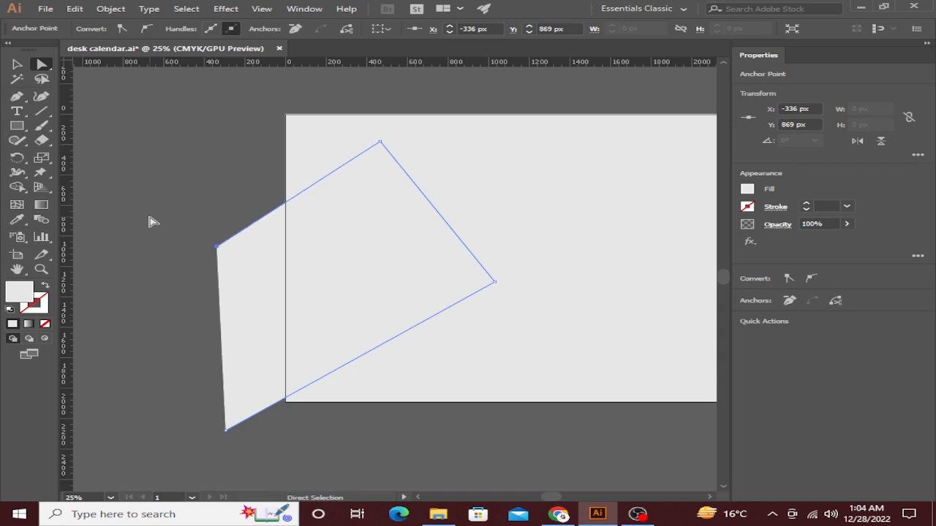
pyautogui.click(18, 66)
pyautogui.click(149, 125)
pyautogui.click(344, 236)
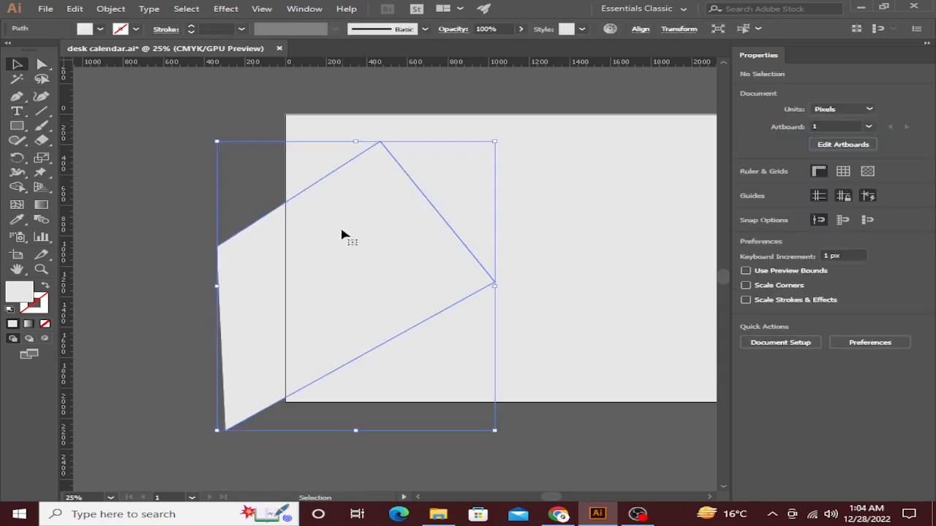
pyautogui.hotkey('ctrl', 'a')
pyautogui.hotkey('shift', 'm')
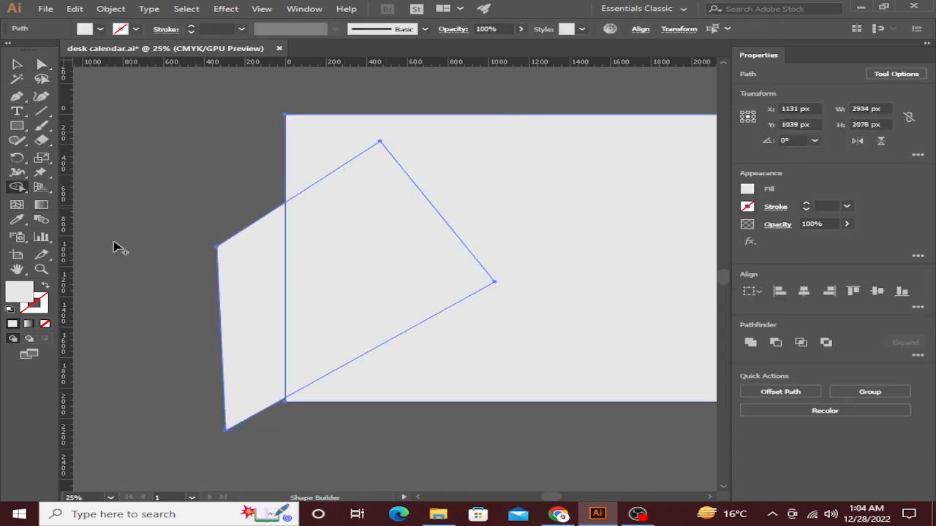
pyautogui.keyDown('alt'); pyautogui.click(240, 228); pyautogui.keyUp('alt')
# Place the five-sided shape over the flower-vase photo.
pyautogui.click(18, 66)
pyautogui.click(155, 183)
pyautogui.moveTo(380, 298); pyautogui.dragTo(226, 298)
pyautogui.hotkey('ctrl', '-')
pyautogui.hotkey('ctrl', '-')
pyautogui.hotkey('ctrl', '-')
pyautogui.hotkey('ctrl', '-')
pyautogui.hotkey('ctrl', '-')
pyautogui.moveTo(373, 149); pyautogui.dragTo(374, 380)
pyautogui.scroll(3, 373, 347)
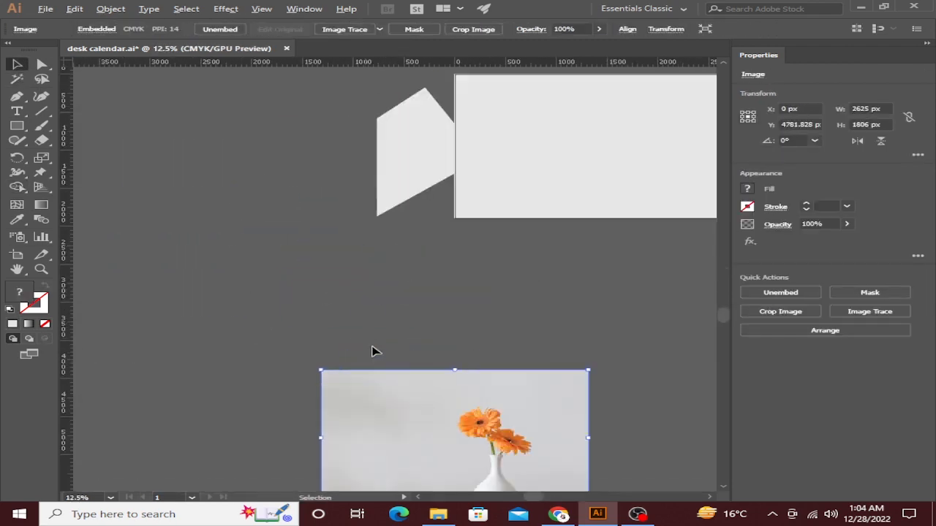
pyautogui.moveTo(373, 348); pyautogui.dragTo(287, 222)
pyautogui.moveTo(306, 76); pyautogui.dragTo(383, 375)
pyautogui.scroll(2, 393, 352)
# Make a clipping mask of the photo with the five-sided shape, adjusting the shape's position.
pyautogui.moveTo(347, 119); pyautogui.dragTo(433, 219)
pyautogui.rightClick(434, 220)
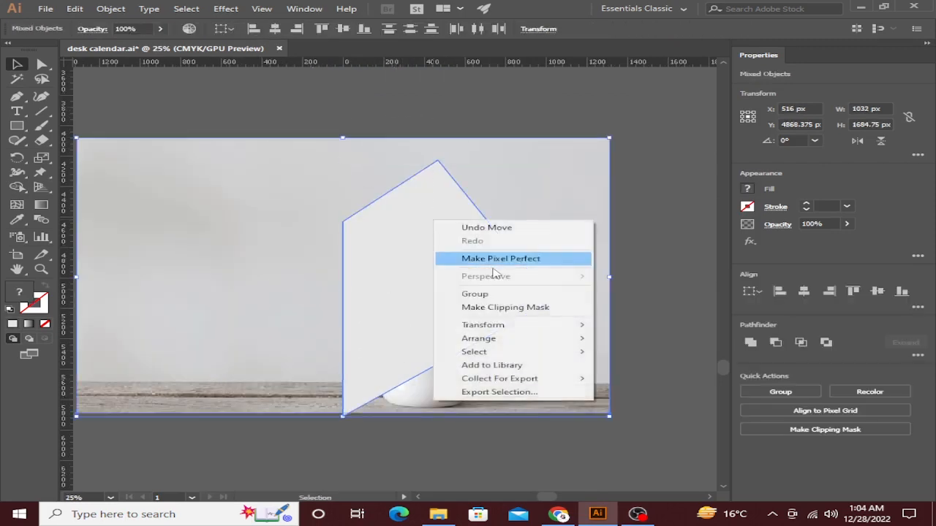
pyautogui.click(482, 307)
pyautogui.click(664, 265)
pyautogui.doubleClick(457, 317)
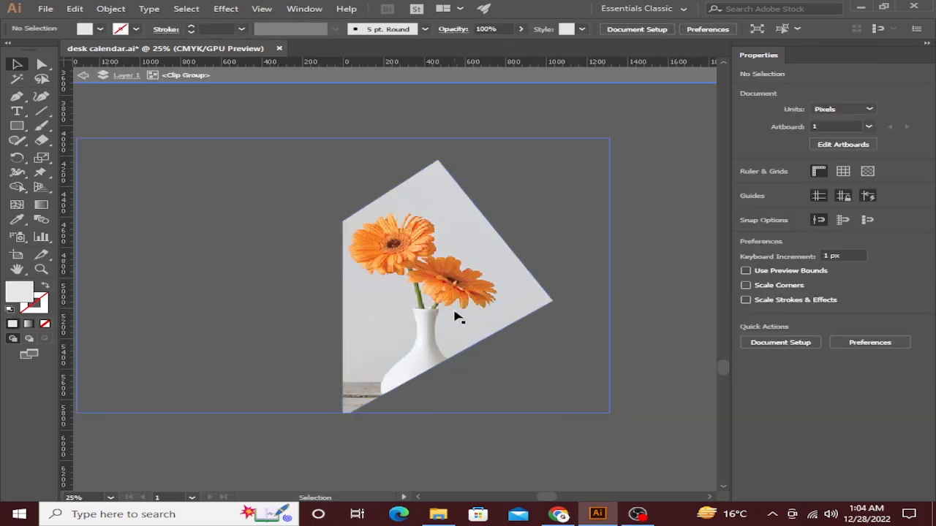
pyautogui.moveTo(454, 311); pyautogui.dragTo(446, 304)
pyautogui.hotkey('ctrl', 'z')
pyautogui.hotkey('ctrl', 'z')
pyautogui.click(459, 420)
pyautogui.moveTo(448, 337); pyautogui.dragTo(448, 332)
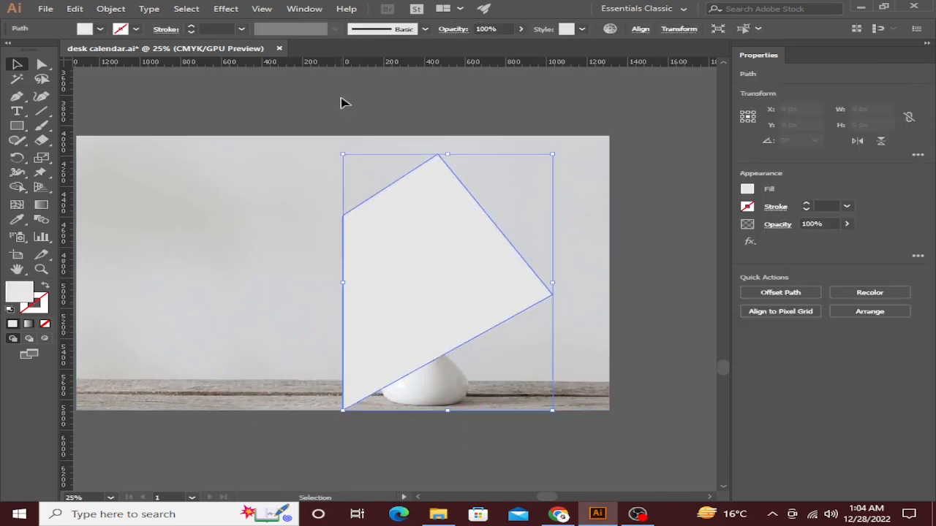
pyautogui.hotkey('ctrl', 'a')
pyautogui.rightClick(445, 285)
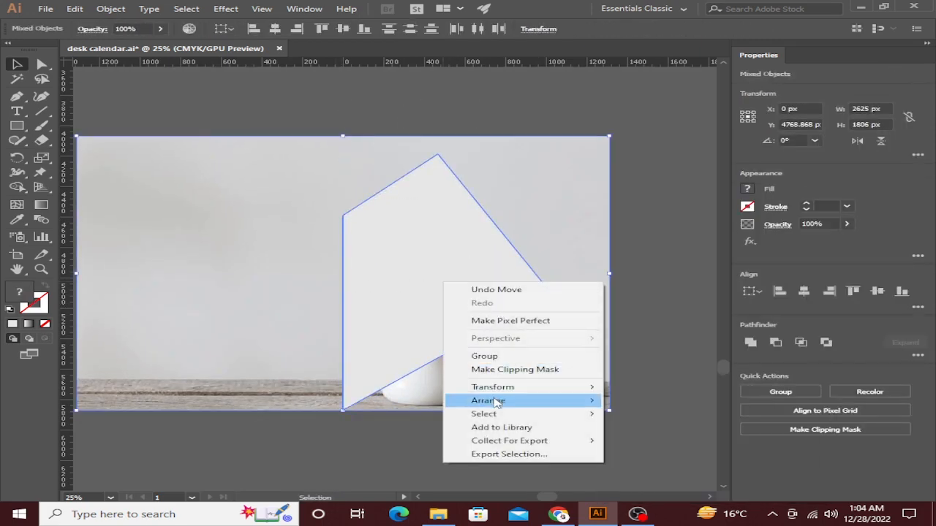
pyautogui.click(497, 371)
pyautogui.click(618, 276)
# Move the clipped photo group onto the artboard's left edge.
pyautogui.scroll(-2, 618, 276)
pyautogui.moveTo(613, 250); pyautogui.dragTo(478, 339)
pyautogui.moveTo(386, 353); pyautogui.dragTo(390, 201)
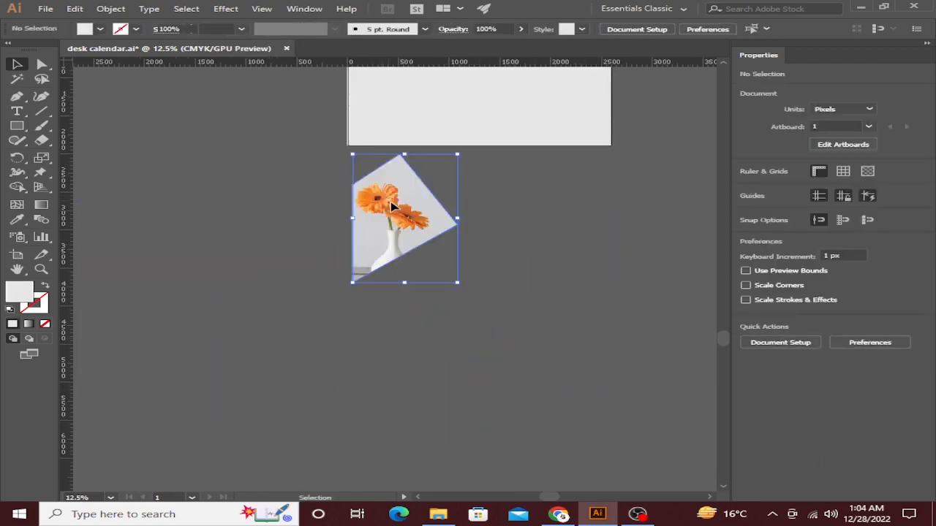
pyautogui.scroll(3, 391, 207)
pyautogui.moveTo(393, 394); pyautogui.dragTo(388, 221)
pyautogui.click(301, 249)
pyautogui.scroll(4, 374, 223)
pyautogui.click(414, 258)
pyautogui.scroll(-4, 413, 257)
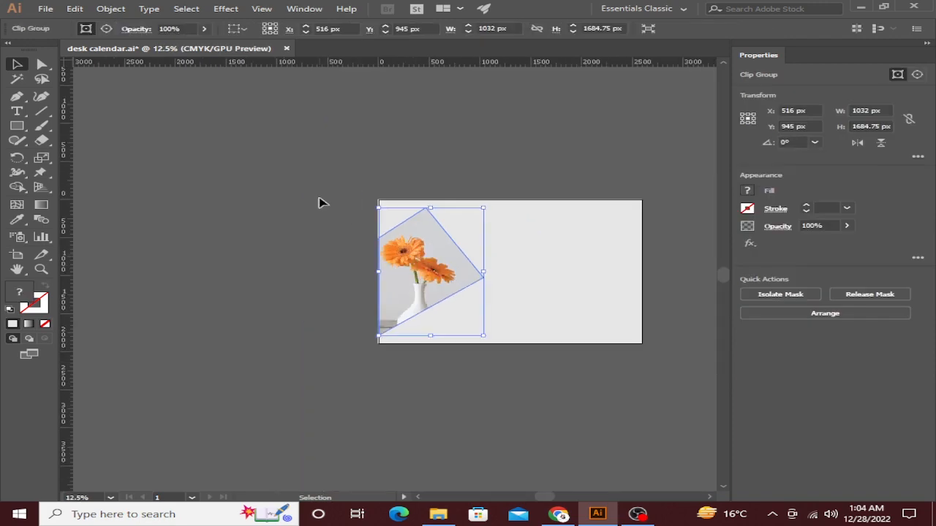
pyautogui.click(320, 202)
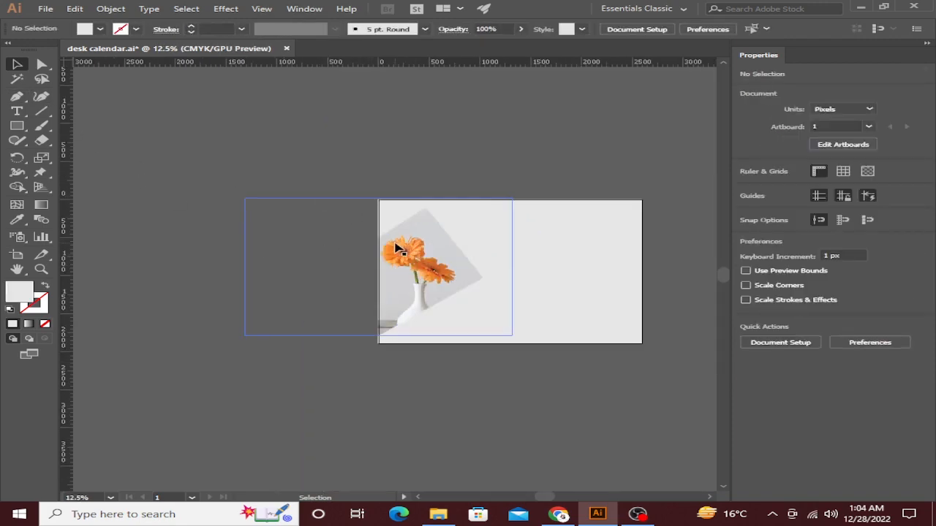
# Draw a triangular path from the artboard's bottom-left corner up to a peak and back down.
pyautogui.click(16, 96)
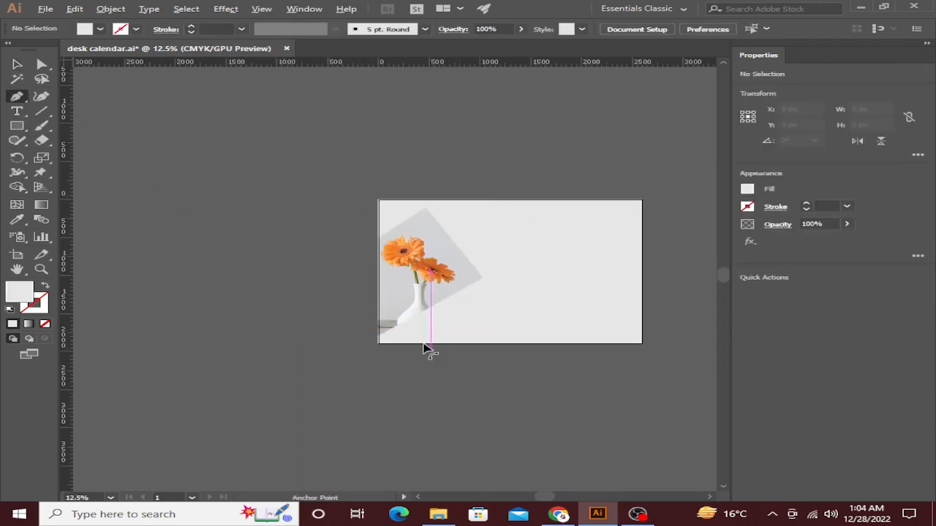
pyautogui.scroll(4, 429, 351)
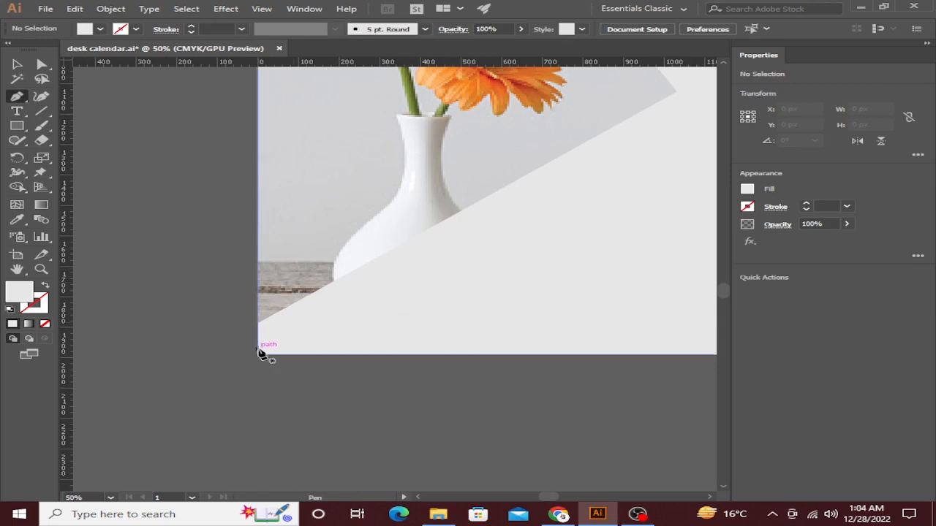
pyautogui.click(261, 356)
pyautogui.scroll(-2, 408, 334)
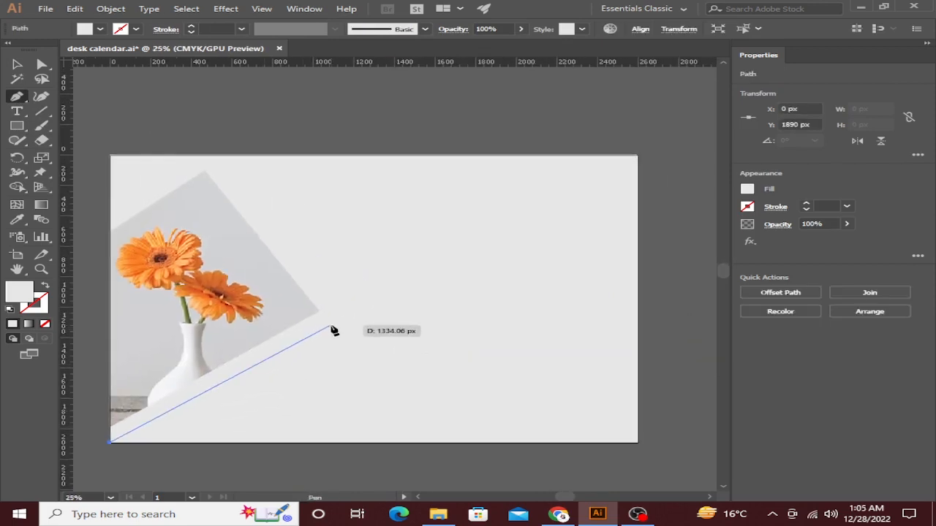
pyautogui.click(329, 321)
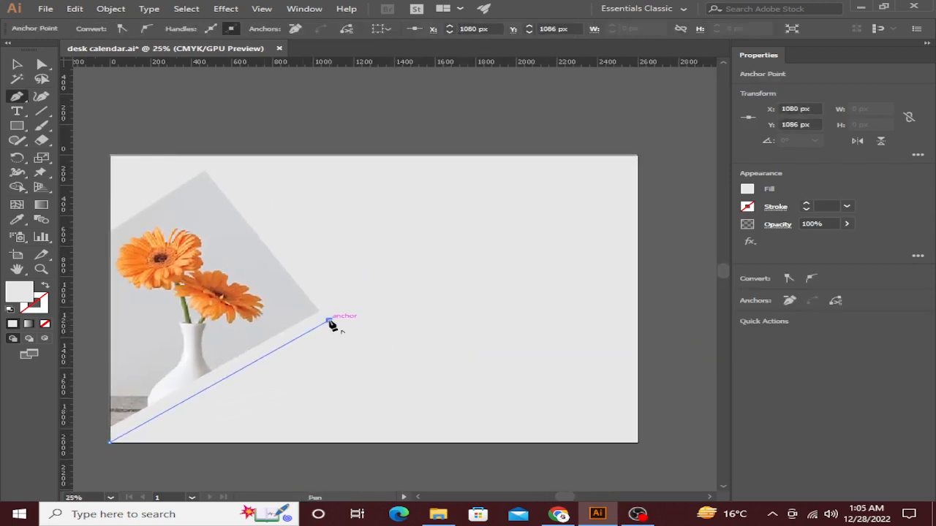
pyautogui.click(418, 443)
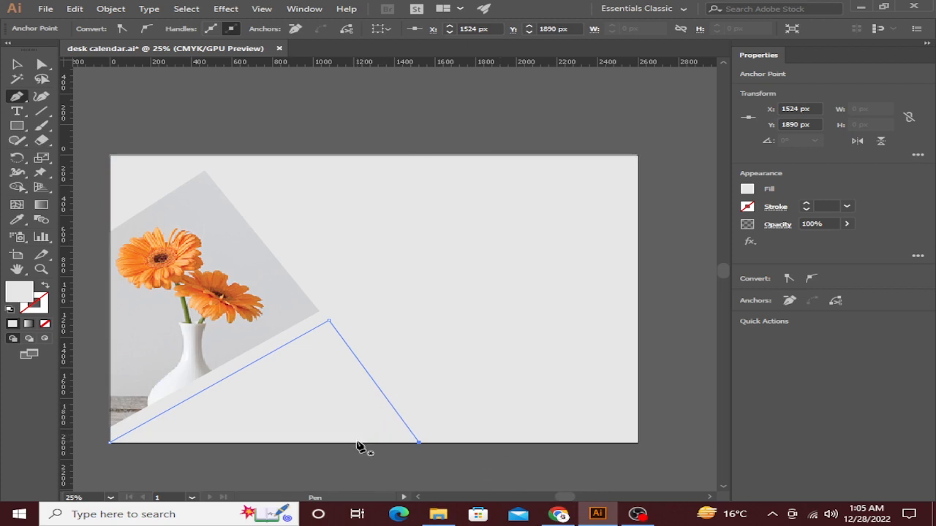
# Draw a second shape extending past the bottom-right edge, then select the triangle.
pyautogui.click(408, 427)
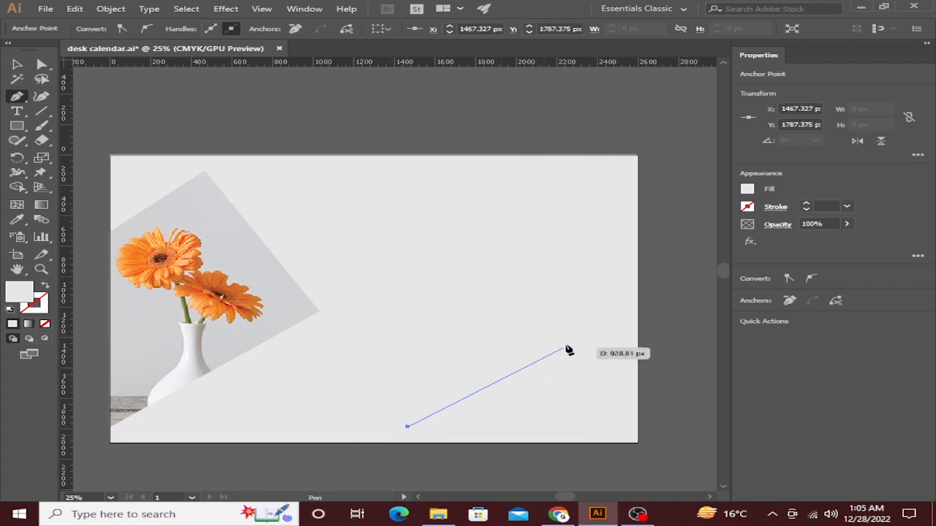
pyautogui.click(567, 334)
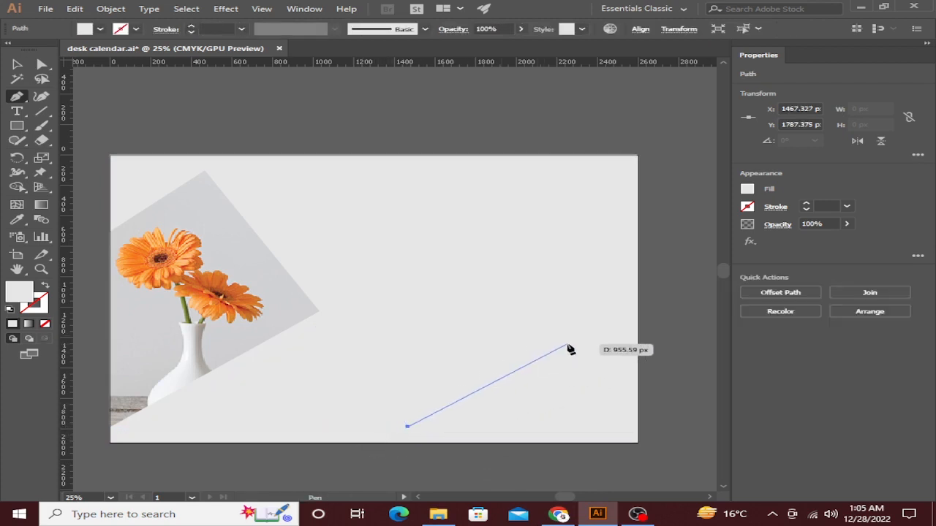
pyautogui.click(664, 433)
pyautogui.click(660, 461)
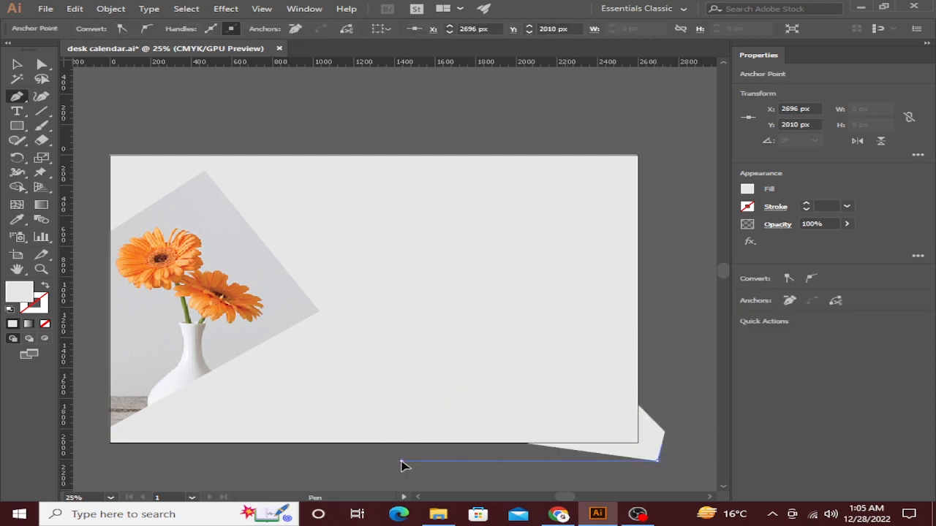
pyautogui.click(402, 460)
pyautogui.press('v')
pyautogui.click(318, 238)
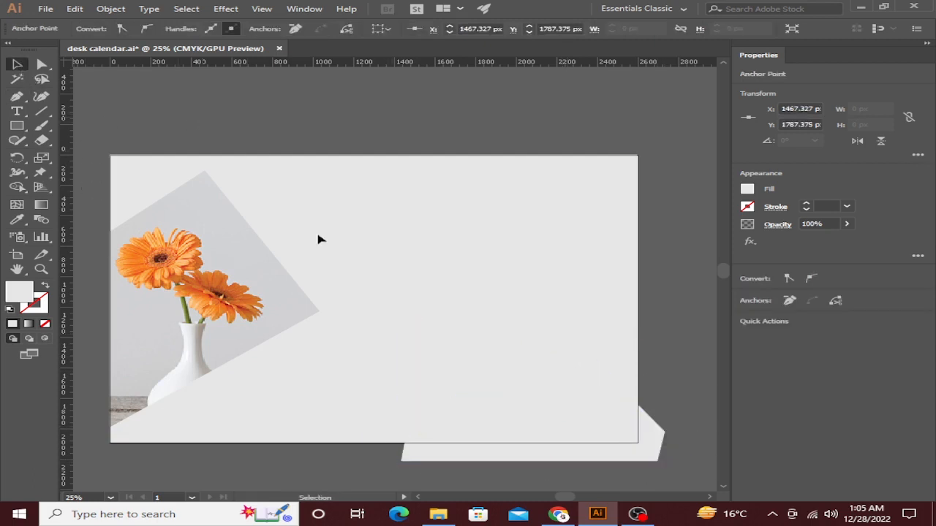
pyautogui.click(347, 402)
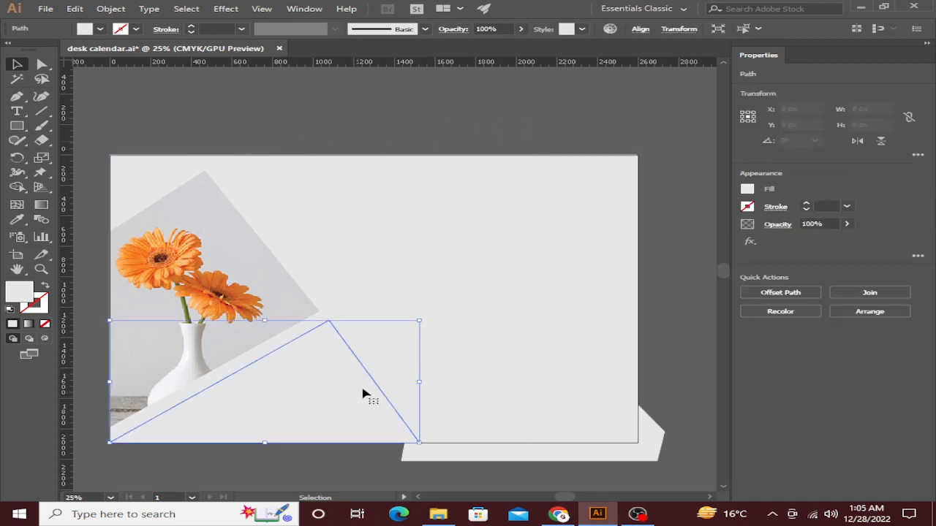
# Fill the triangle dark grey and bring it in front of the vase photo.
pyautogui.click(100, 29)
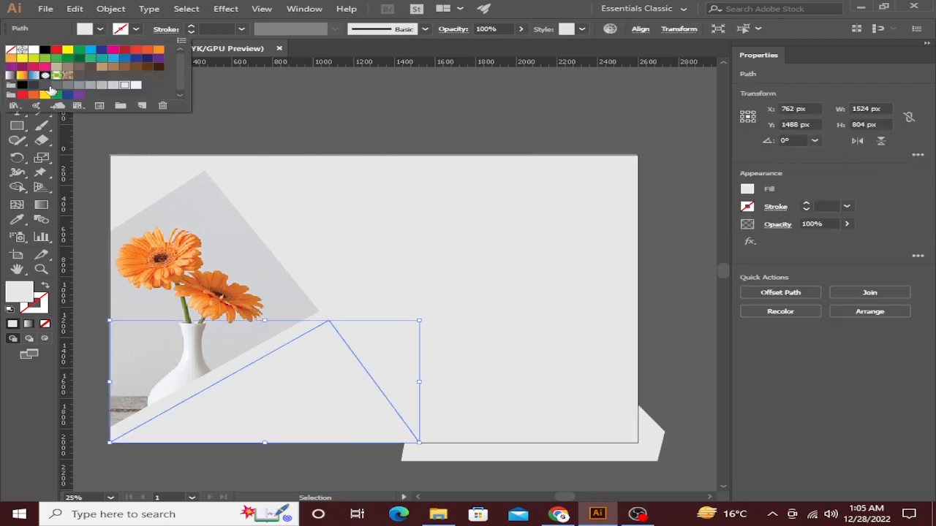
pyautogui.click(50, 88)
pyautogui.click(348, 238)
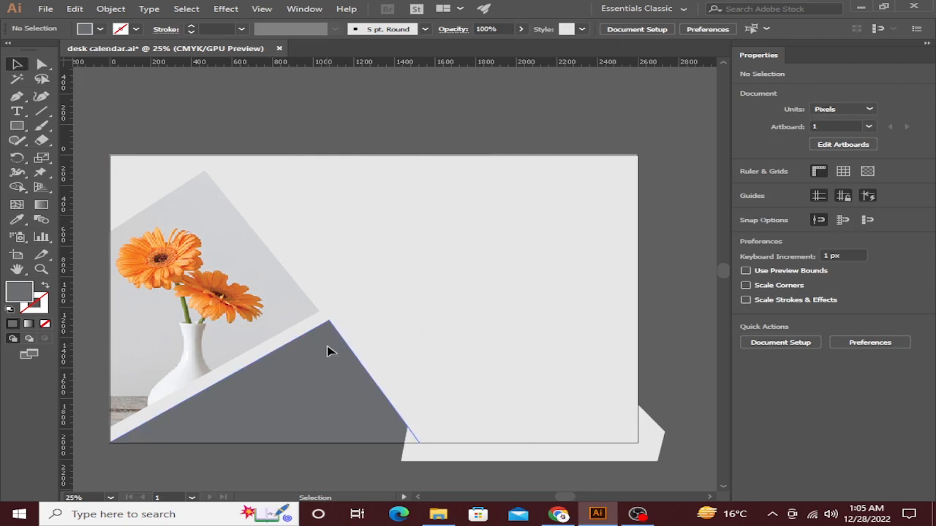
pyautogui.moveTo(327, 347); pyautogui.dragTo(331, 342)
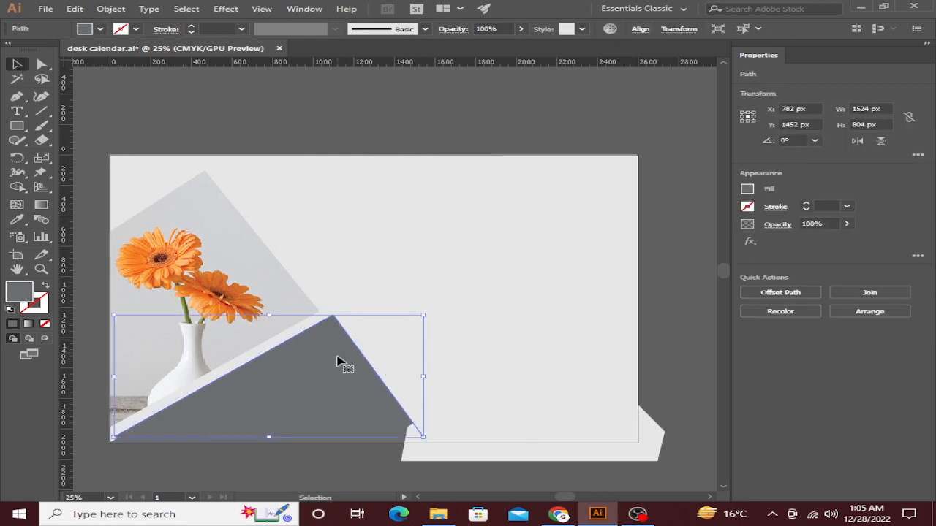
pyautogui.click(220, 443)
pyautogui.rightClick(289, 394)
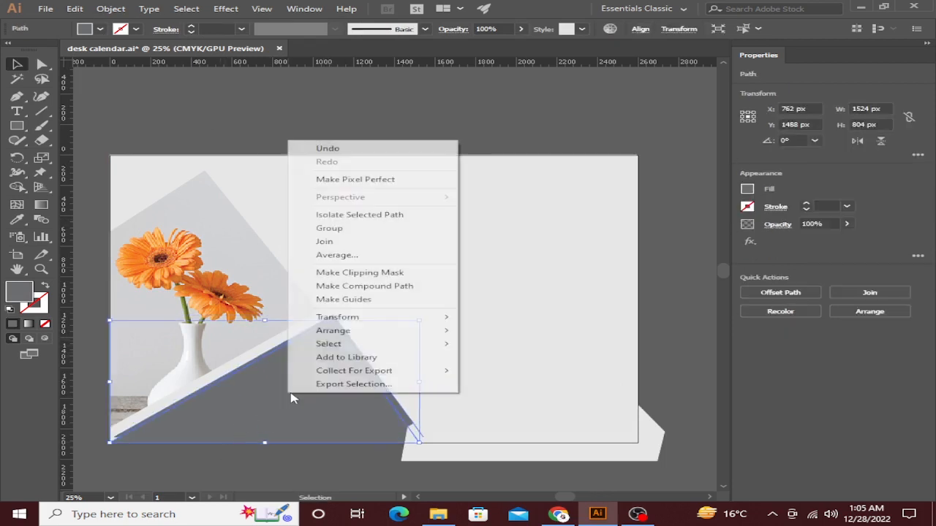
pyautogui.moveTo(341, 330)
pyautogui.click(484, 335)
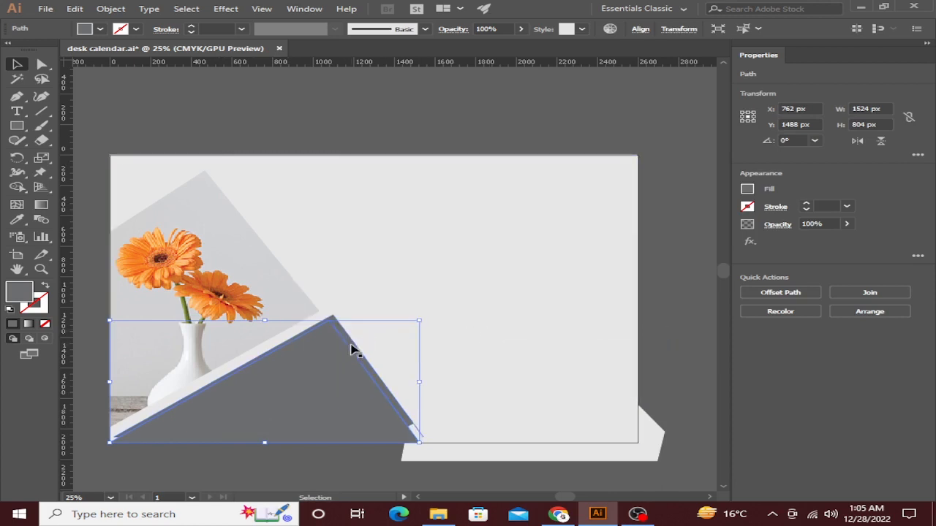
# Apply a lighter grey fill and drag the triangle's bottom corner to reshape it.
pyautogui.click(101, 29)
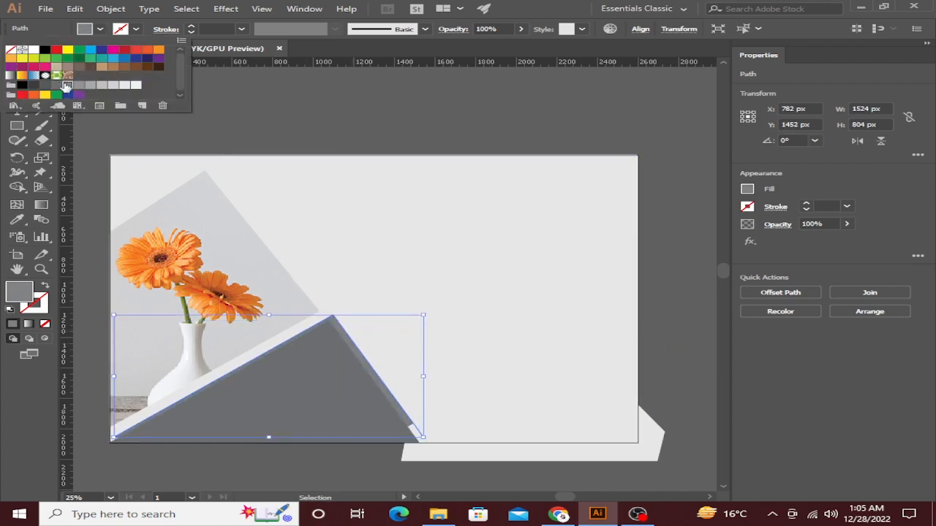
pyautogui.click(286, 79)
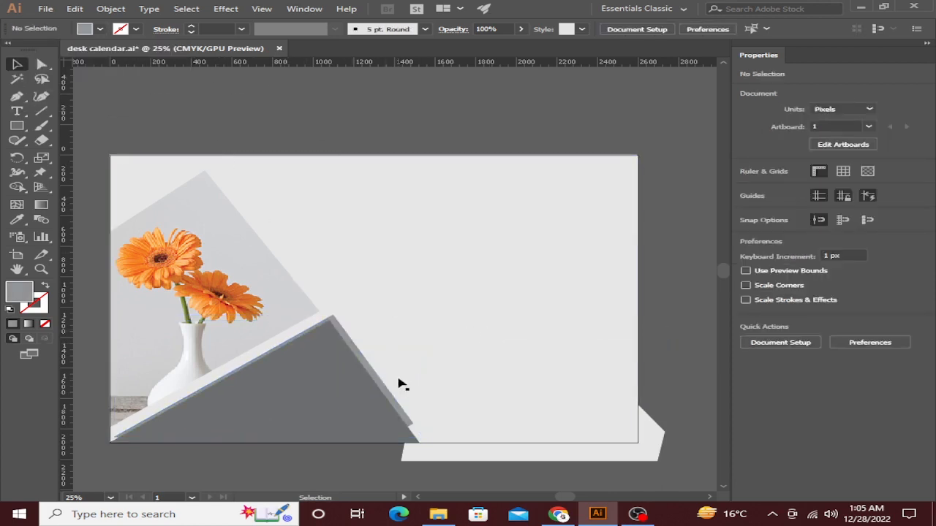
pyautogui.click(391, 402)
pyautogui.scroll(3, 408, 412)
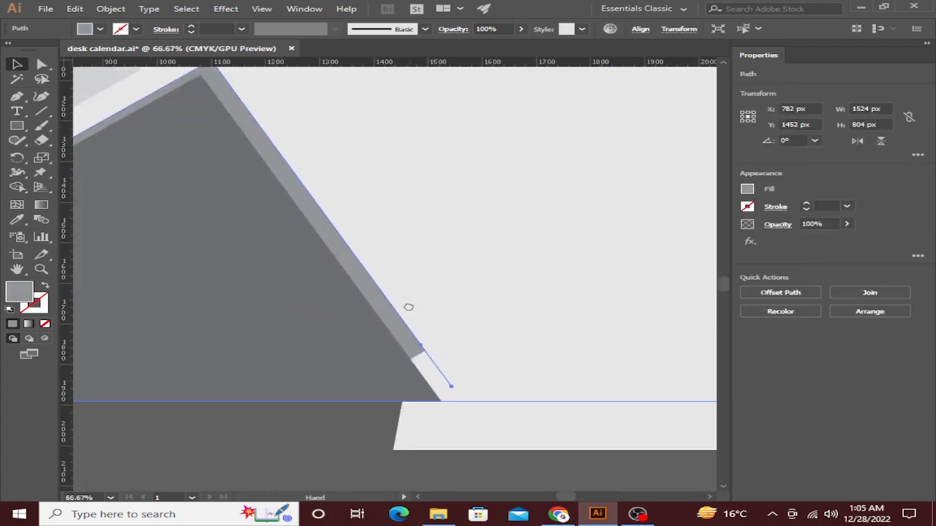
pyautogui.moveTo(446, 339); pyautogui.dragTo(483, 352)
# Bring the light bottom-right shape to the front via Arrange.
pyautogui.click(464, 421)
pyautogui.scroll(-2, 453, 430)
pyautogui.click(497, 394)
pyautogui.rightClick(525, 360)
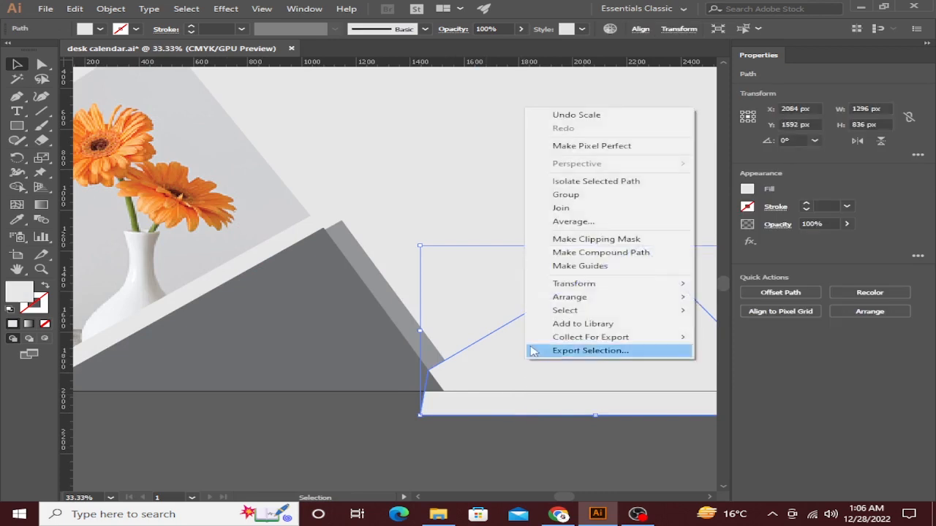
pyautogui.moveTo(554, 300)
pyautogui.click(706, 296)
pyautogui.click(543, 449)
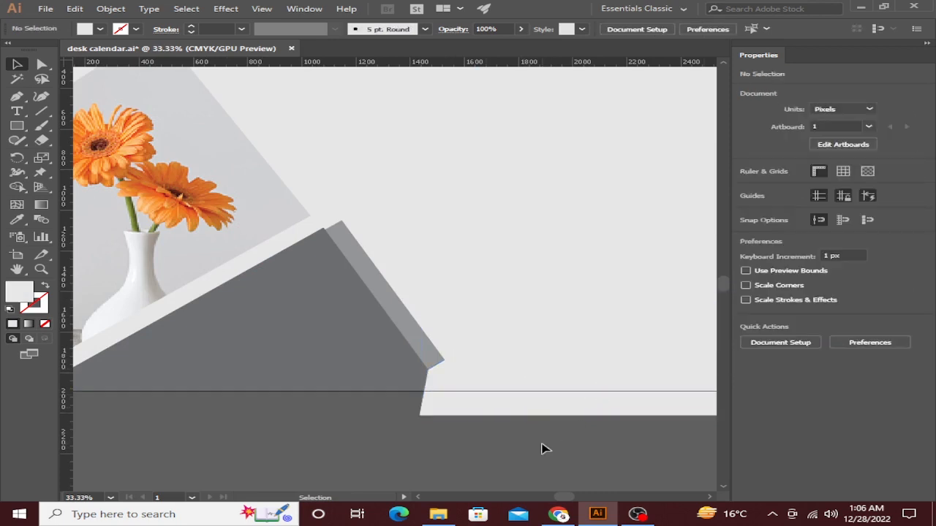
pyautogui.click(421, 415)
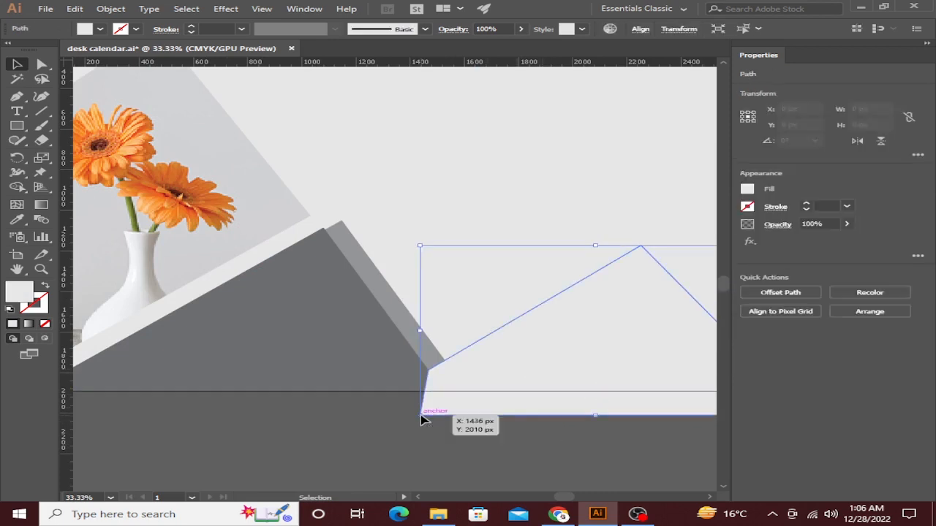
# Slide the shape's bottom-left anchor with Direct Selection to meet the triangle's edge.
pyautogui.press('a')
pyautogui.moveTo(420, 414); pyautogui.dragTo(462, 422)
pyautogui.scroll(10, 463, 419)
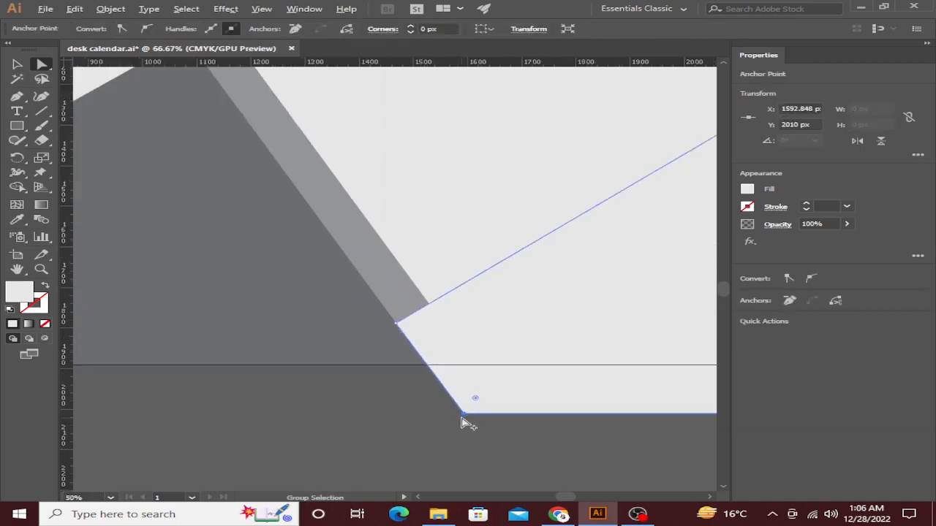
pyautogui.moveTo(534, 447); pyautogui.dragTo(374, 231)
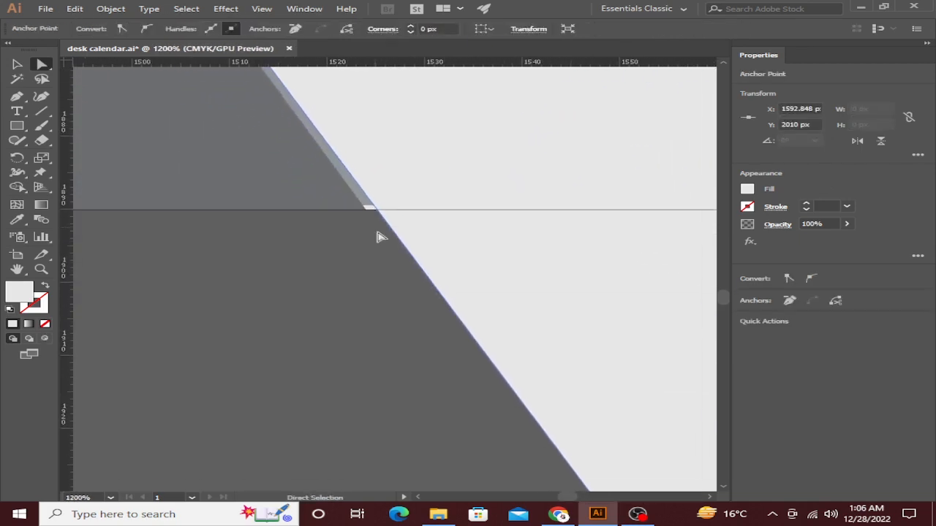
pyautogui.scroll(-2, 378, 234)
pyautogui.moveTo(411, 258); pyautogui.dragTo(245, 131)
pyautogui.scroll(-1, 246, 131)
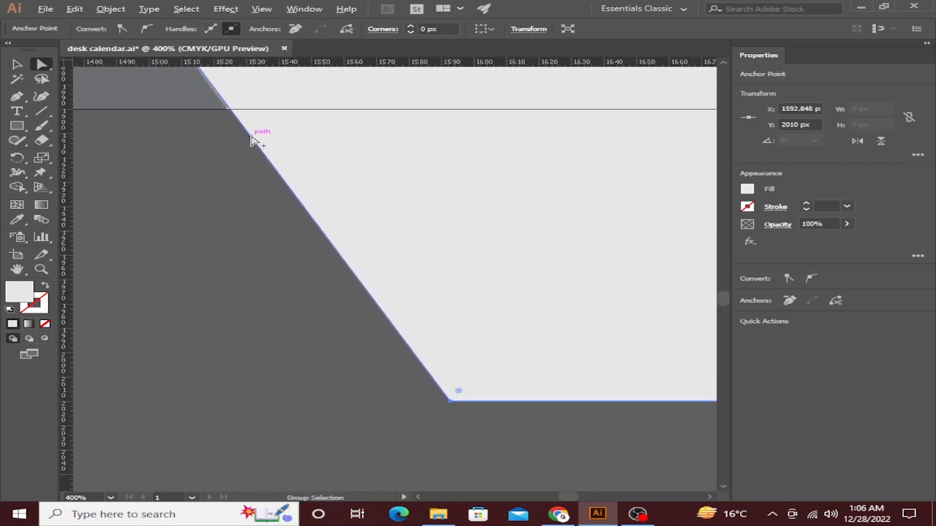
pyautogui.moveTo(451, 403)
pyautogui.mouseDown()
pyautogui.moveTo(405, 408)
pyautogui.moveTo(442, 403)
pyautogui.mouseUp()
pyautogui.hotkey('ctrl', 'z')
pyautogui.click(427, 421)
pyautogui.scroll(-5, 355, 317)
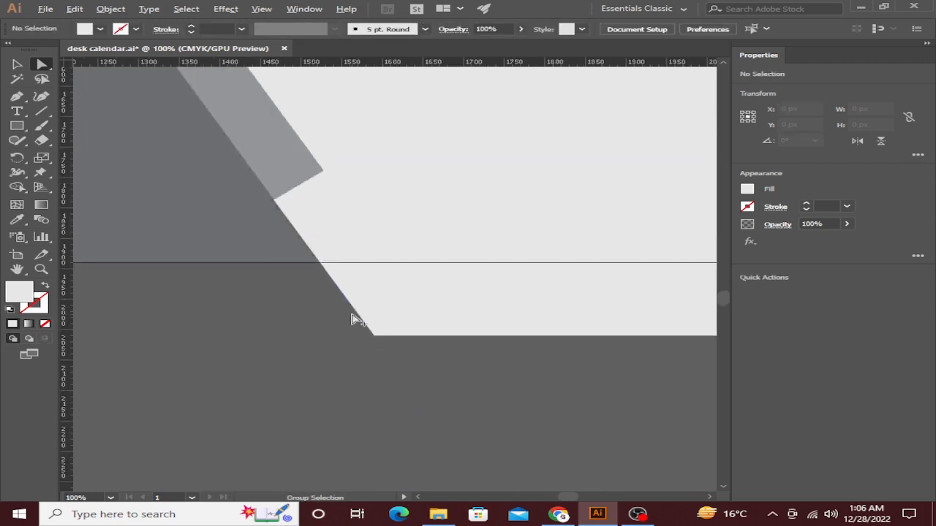
pyautogui.scroll(-3, 343, 226)
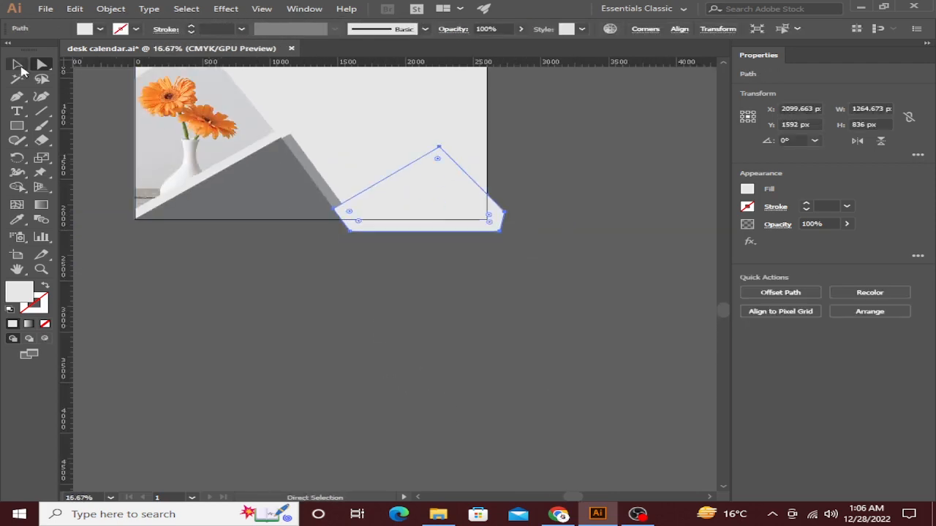
# Trim away the part of the background rectangle that extends below the artboard.
pyautogui.click(17, 64)
pyautogui.keyDown('shift'); pyautogui.click(417, 122); pyautogui.keyUp('shift')
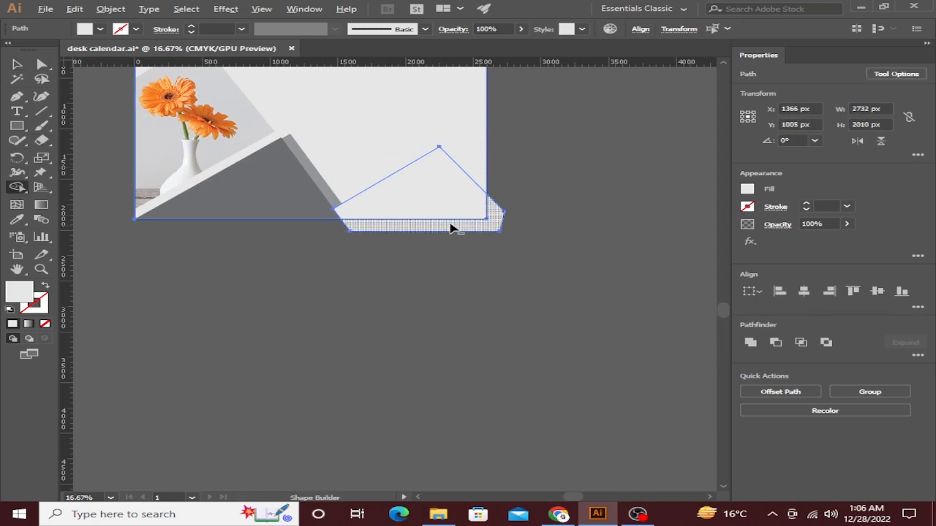
pyautogui.keyDown('alt'); pyautogui.click(453, 227); pyautogui.keyUp('alt')
pyautogui.click(17, 65)
pyautogui.click(109, 151)
pyautogui.scroll(15, 390, 193)
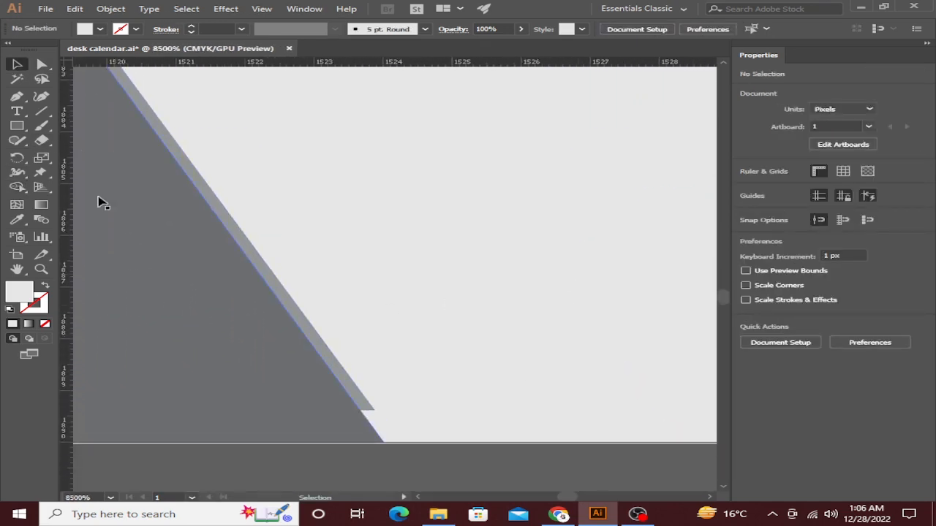
# Snap the shape's bottom anchor onto the grey triangle's edge.
pyautogui.click(41, 65)
pyautogui.moveTo(394, 447)
pyautogui.mouseDown()
pyautogui.moveTo(403, 441)
pyautogui.moveTo(386, 445)
pyautogui.mouseUp()
pyautogui.scroll(-5, 386, 445)
pyautogui.scroll(-3, 322, 358)
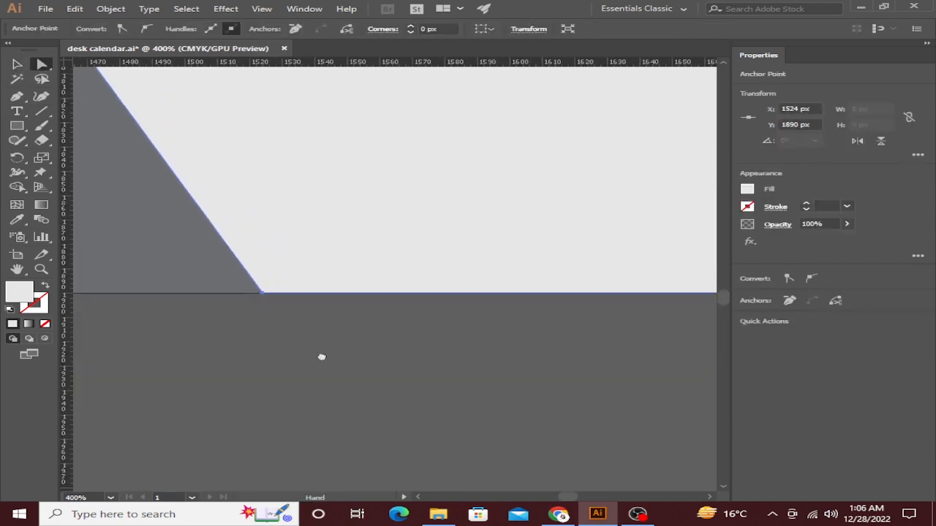
pyautogui.scroll(10, 341, 334)
pyautogui.press('v')
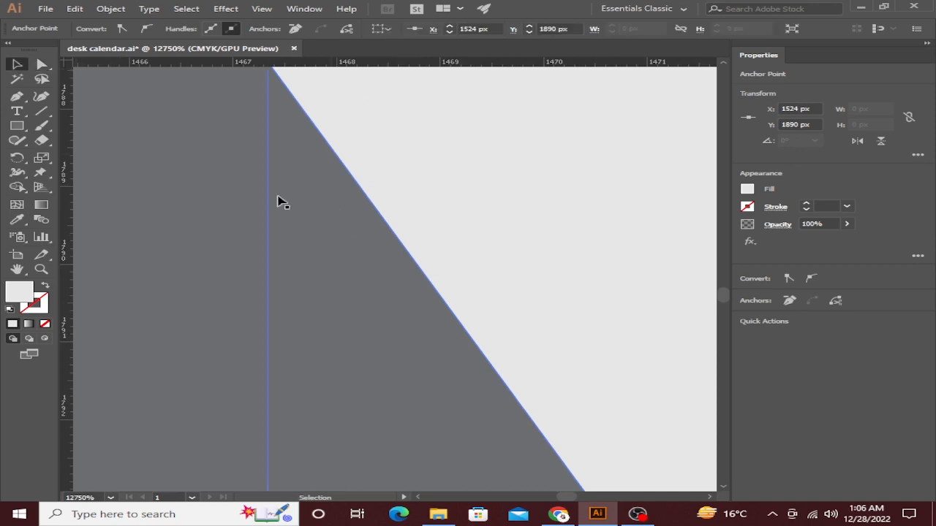
pyautogui.scroll(-15, 512, 278)
pyautogui.click(441, 366)
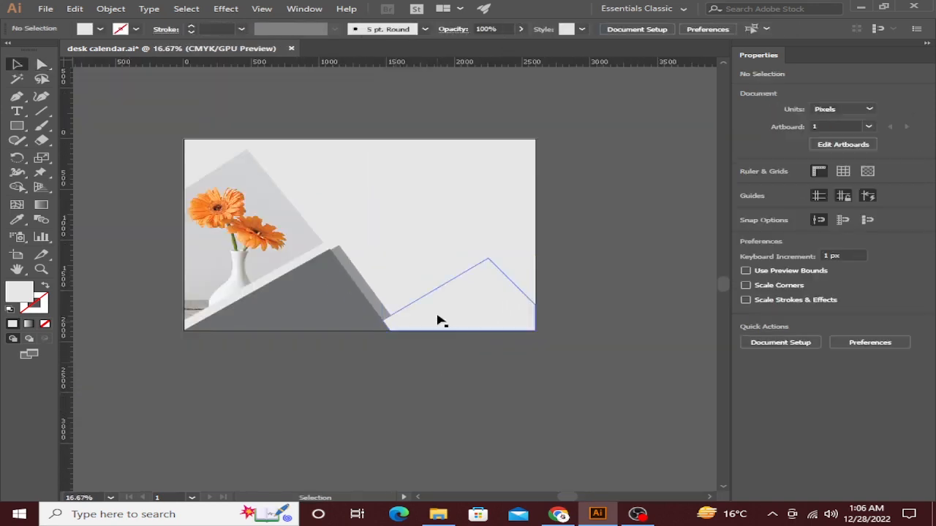
pyautogui.scroll(2, 468, 311)
pyautogui.rightClick(483, 289)
pyautogui.click(470, 395)
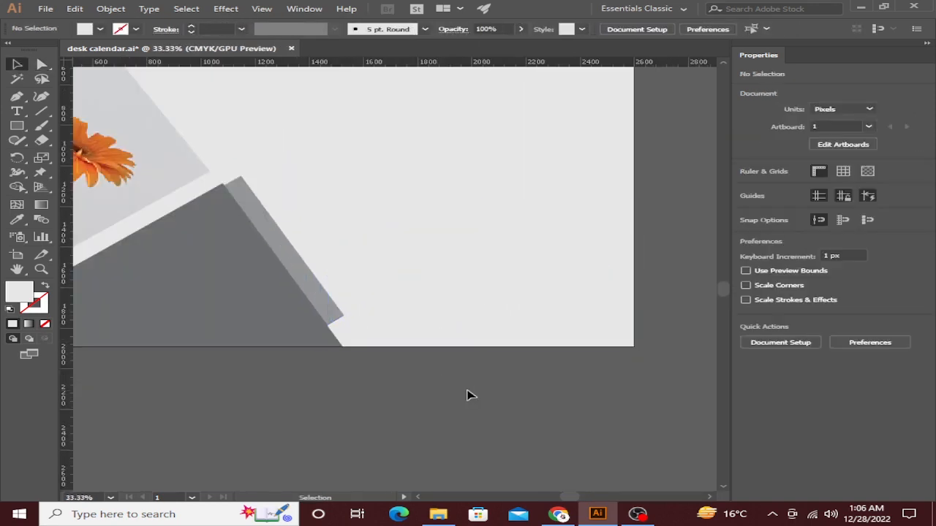
# Drag the light shape's lower-left corner point down to the artboard's bottom edge.
pyautogui.click(430, 326)
pyautogui.scroll(3, 299, 331)
pyautogui.click(46, 67)
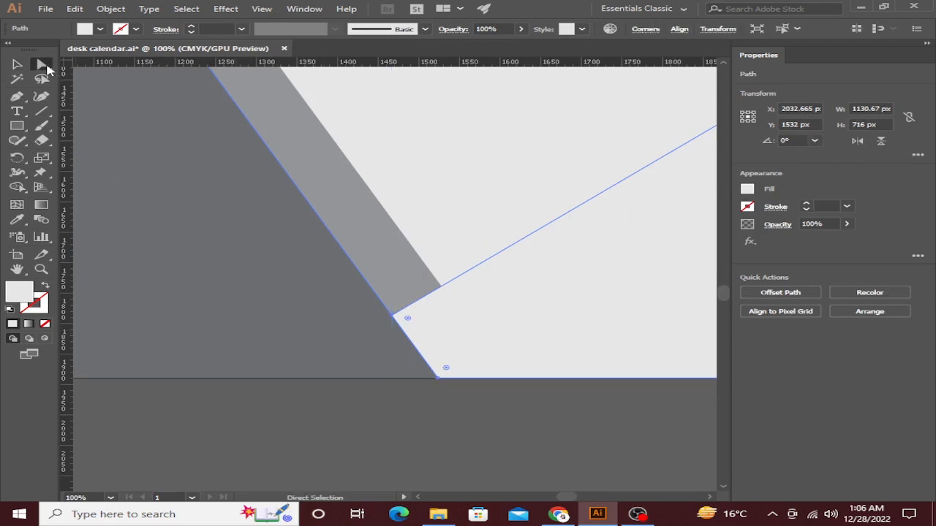
pyautogui.click(391, 318)
pyautogui.click(393, 380)
pyautogui.moveTo(392, 317); pyautogui.dragTo(290, 382)
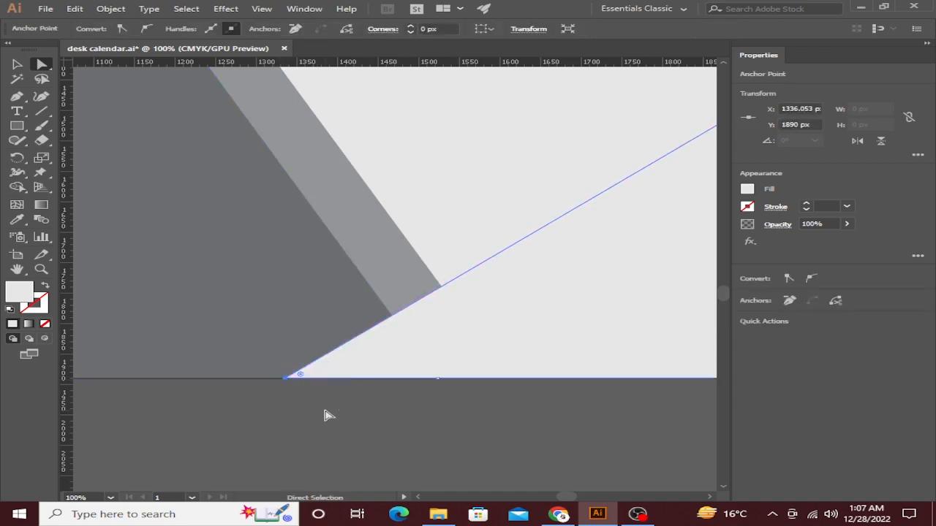
pyautogui.click(328, 414)
pyautogui.scroll(-4, 448, 395)
pyautogui.scroll(-2, 448, 395)
# Reselect the reshaped light triangle as a whole object with the Selection tool.
pyautogui.click(502, 358)
pyautogui.click(19, 66)
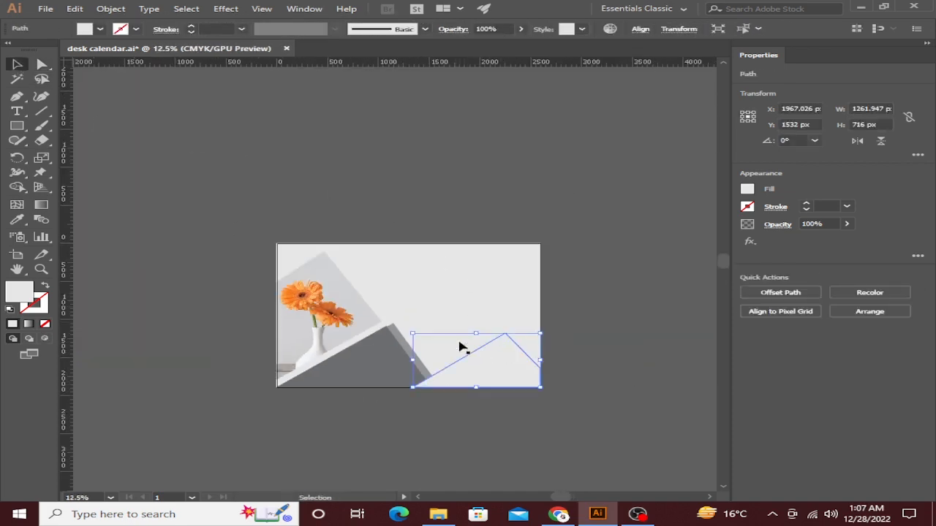
pyautogui.scroll(2, 466, 351)
pyautogui.moveTo(486, 358); pyautogui.dragTo(395, 324)
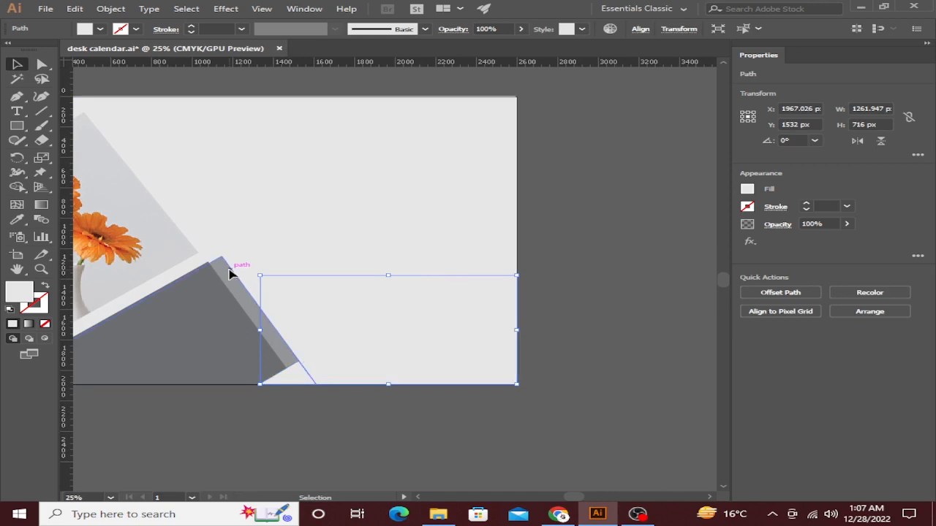
pyautogui.moveTo(229, 273)
pyautogui.mouseDown()
pyautogui.moveTo(221, 265)
pyautogui.moveTo(224, 280)
pyautogui.mouseUp()
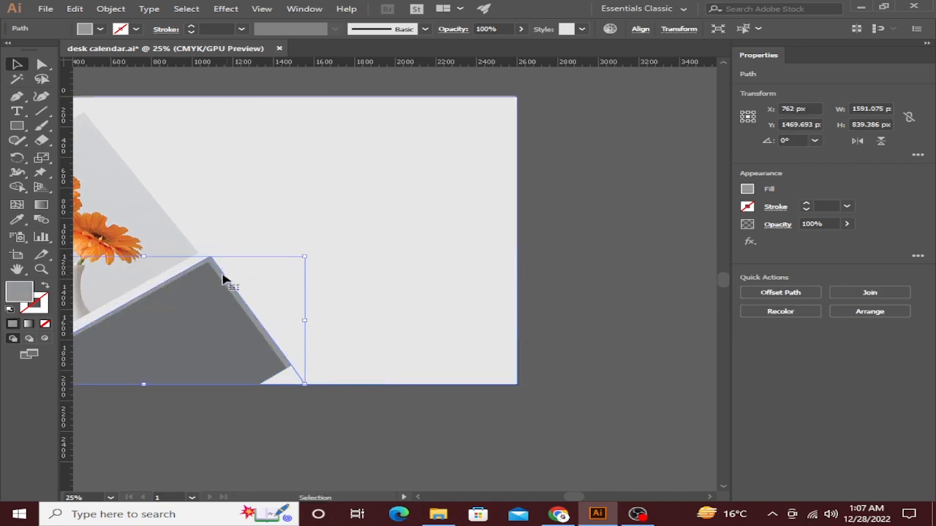
pyautogui.scroll(3, 223, 275)
pyautogui.scroll(-2, 229, 271)
pyautogui.click(392, 456)
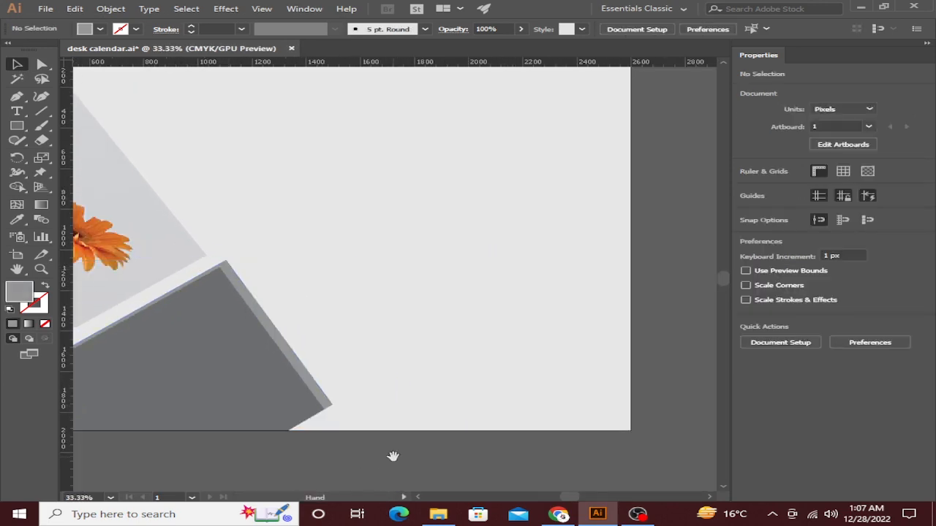
pyautogui.moveTo(393, 456); pyautogui.dragTo(345, 424)
pyautogui.click(424, 351)
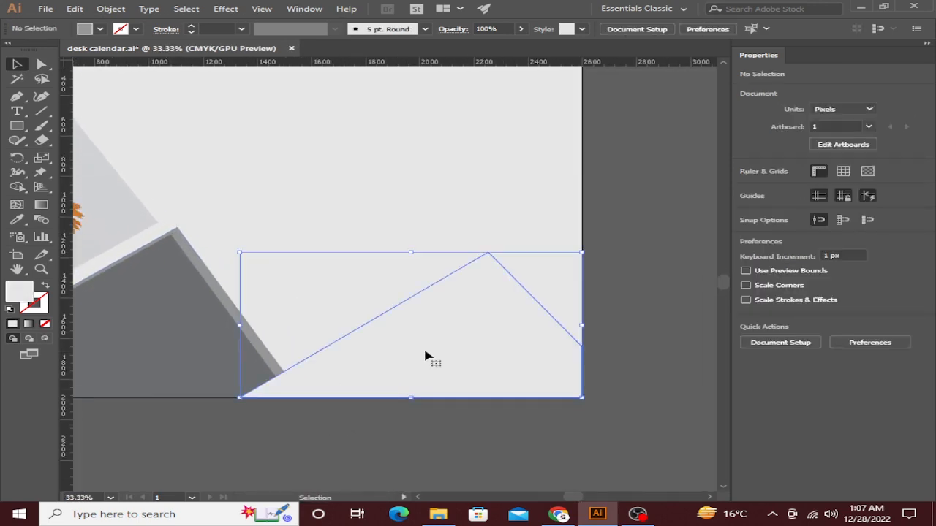
# Fill the lower-right triangle with the Orange, Yellow gradient preset.
pyautogui.click(30, 324)
pyautogui.click(696, 210)
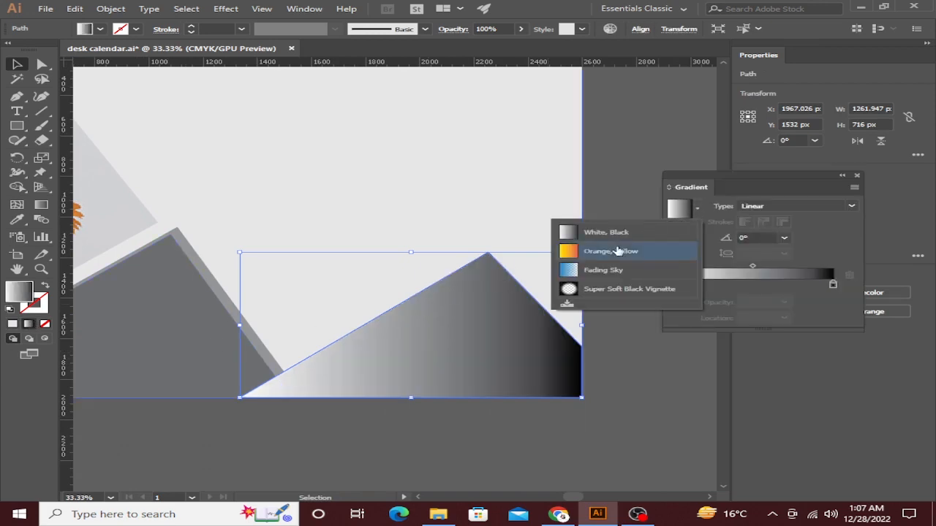
pyautogui.click(618, 248)
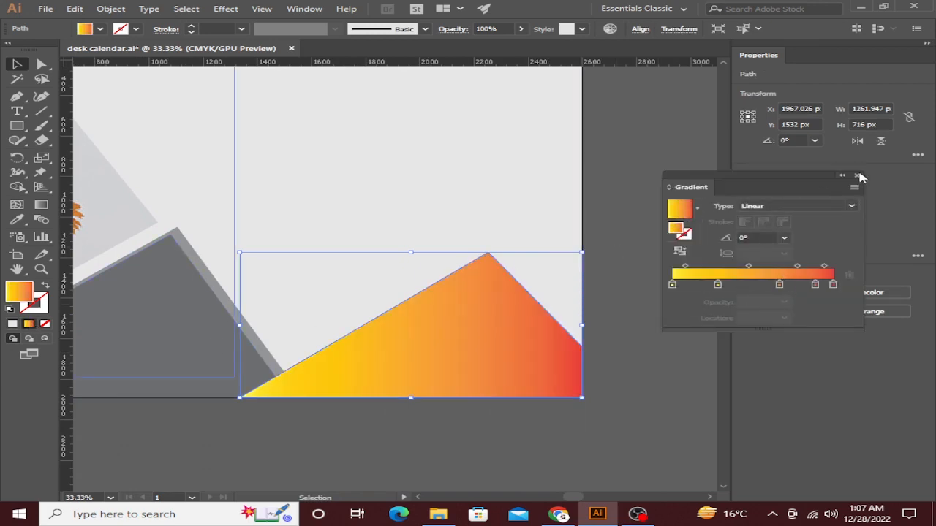
pyautogui.click(858, 176)
# Redraw the gradient upward across the triangle so the peak is red and the base yellow.
pyautogui.click(41, 205)
pyautogui.moveTo(358, 451)
pyautogui.mouseDown()
pyautogui.moveTo(508, 275)
pyautogui.moveTo(538, 268)
pyautogui.mouseUp()
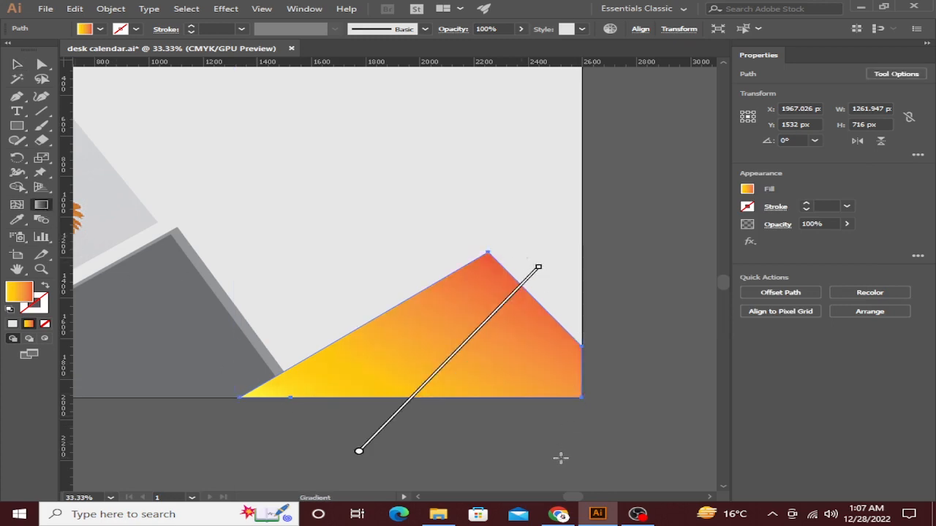
pyautogui.moveTo(514, 482); pyautogui.dragTo(293, 250)
pyautogui.click(17, 65)
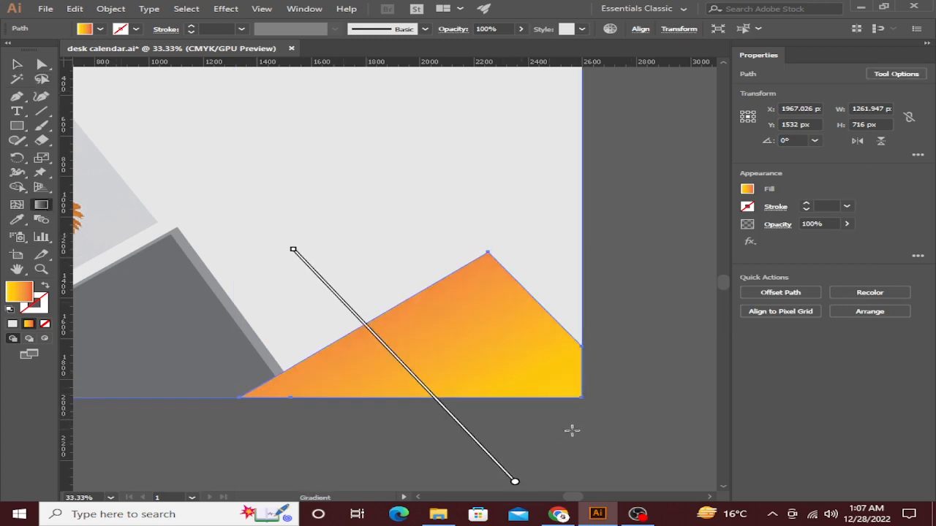
pyautogui.moveTo(356, 304); pyautogui.dragTo(489, 472)
pyautogui.moveTo(535, 419); pyautogui.dragTo(467, 281)
pyautogui.moveTo(513, 474); pyautogui.dragTo(430, 148)
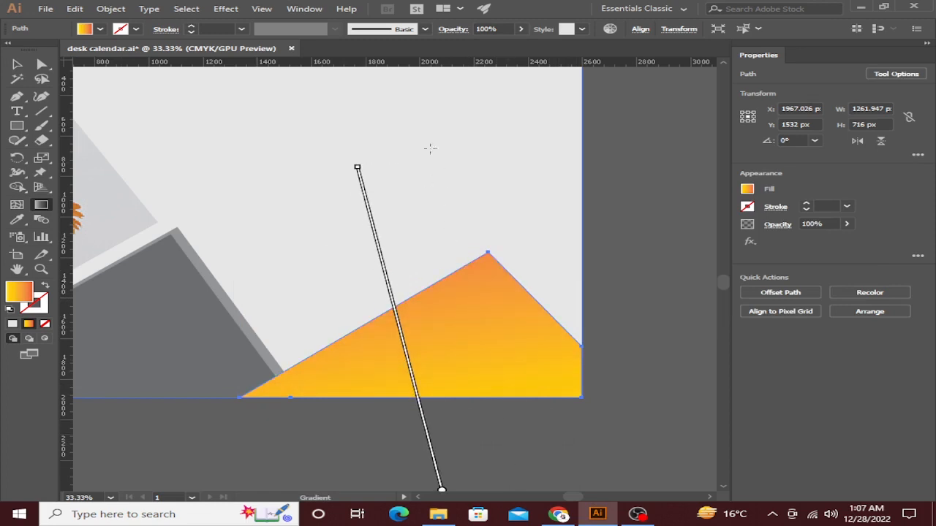
pyautogui.moveTo(511, 439); pyautogui.dragTo(462, 261)
pyautogui.moveTo(407, 370); pyautogui.dragTo(411, 391)
pyautogui.click(17, 65)
pyautogui.click(614, 152)
pyautogui.scroll(-2, 614, 152)
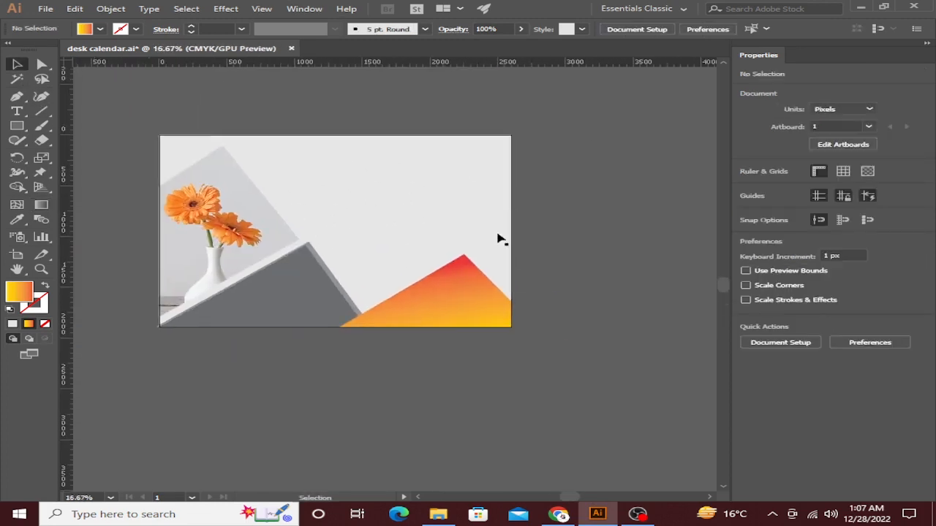
pyautogui.scroll(2, 461, 292)
pyautogui.scroll(-2, 415, 264)
pyautogui.moveTo(407, 257); pyautogui.dragTo(481, 314)
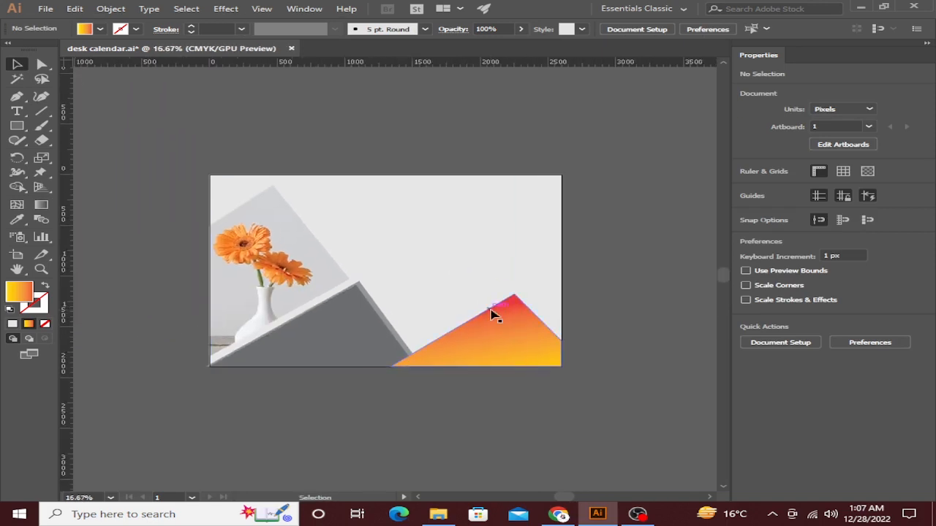
pyautogui.scroll(-2, 290, 340)
pyautogui.moveTo(315, 222); pyautogui.dragTo(344, 165)
pyautogui.moveTo(387, 400); pyautogui.dragTo(328, 267)
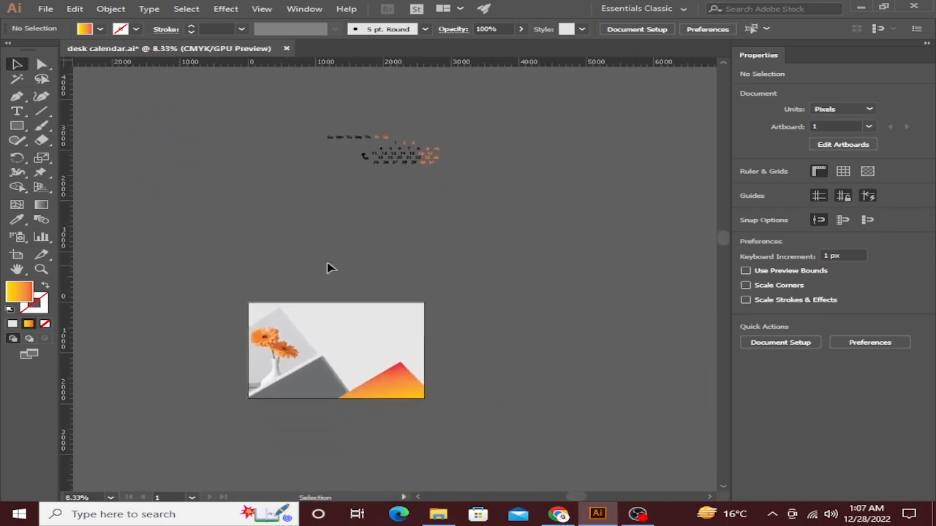
pyautogui.scroll(2, 346, 320)
pyautogui.click(351, 314)
pyautogui.scroll(5, 373, 237)
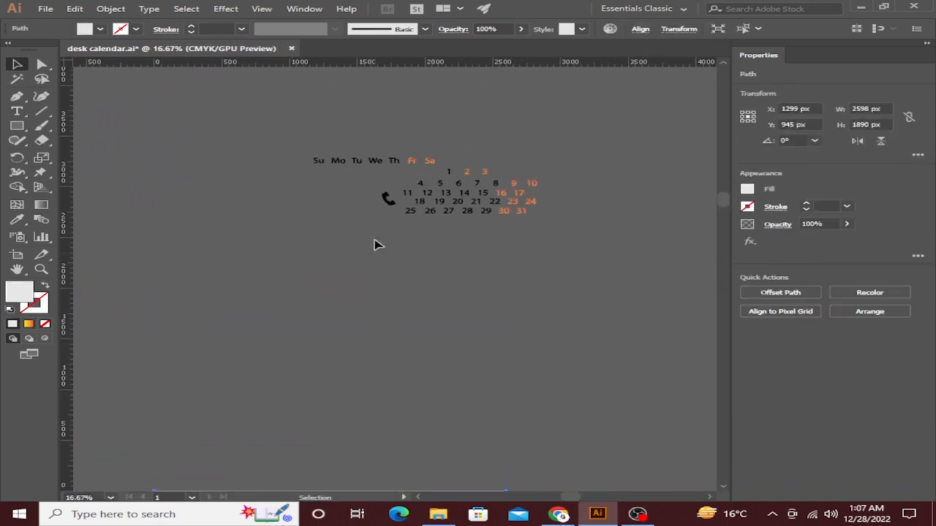
pyautogui.scroll(5, 339, 150)
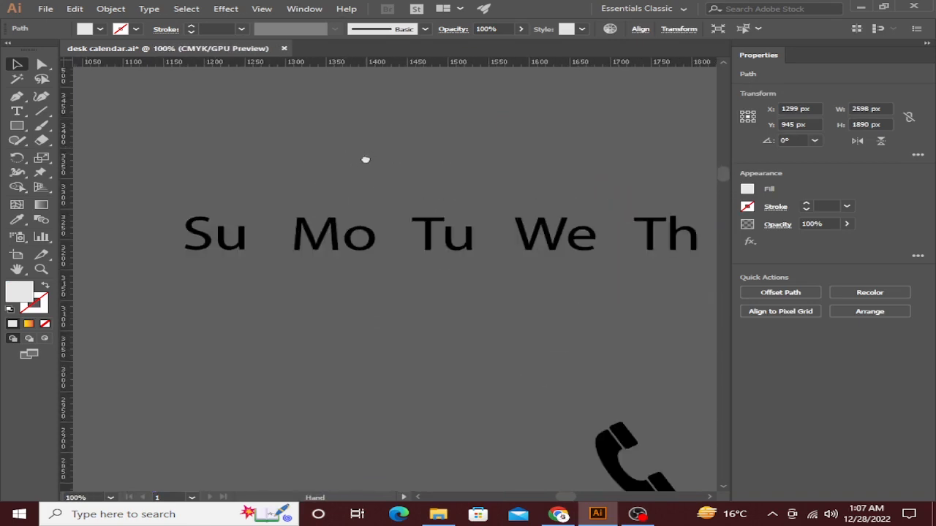
pyautogui.moveTo(366, 159); pyautogui.dragTo(327, 162)
pyautogui.scroll(-3, 327, 164)
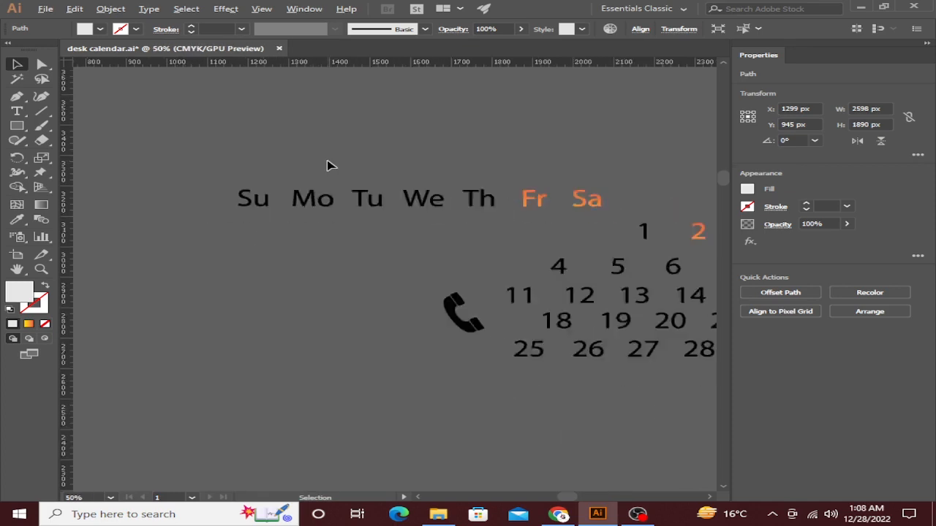
pyautogui.hscroll(2, 359, 171)
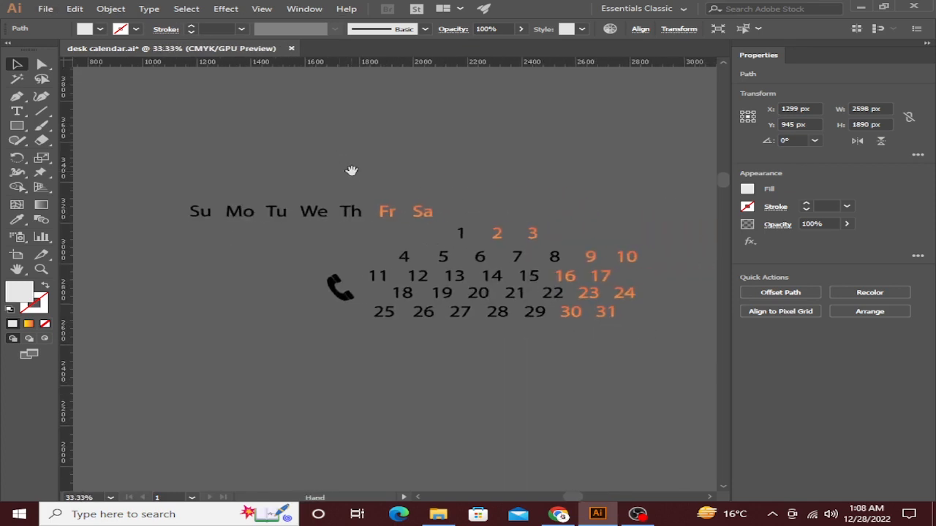
pyautogui.moveTo(354, 171); pyautogui.dragTo(335, 170)
pyautogui.scroll(-3, 455, 259)
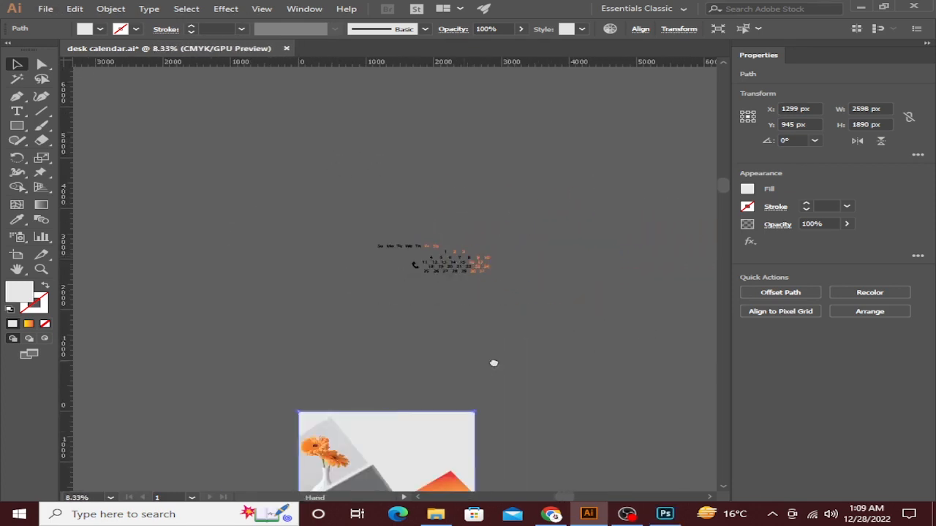
pyautogui.moveTo(493, 364); pyautogui.dragTo(541, 255)
pyautogui.click(541, 255)
pyautogui.scroll(1, 522, 305)
pyautogui.scroll(2, 487, 217)
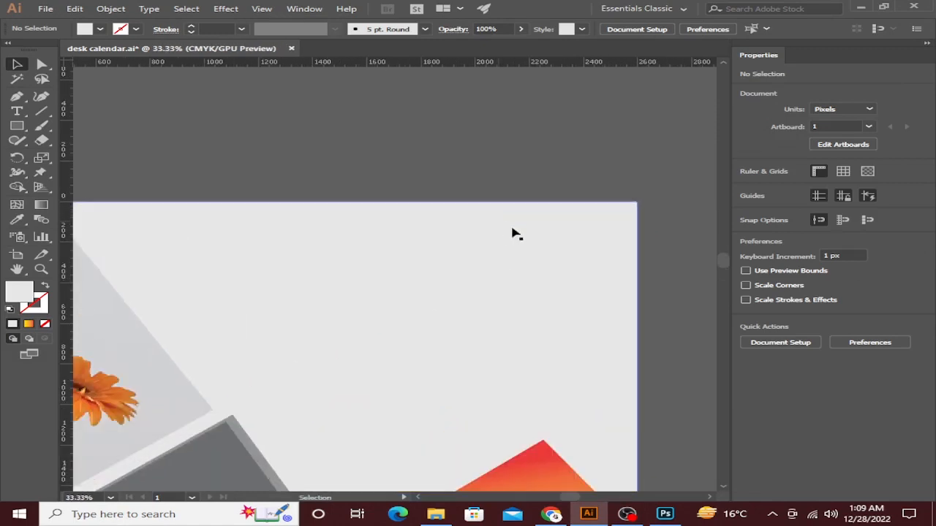
# Draw a four-corner banner with a slanted left end along the artboard's upper right edge.
pyautogui.hscroll(2, 468, 227)
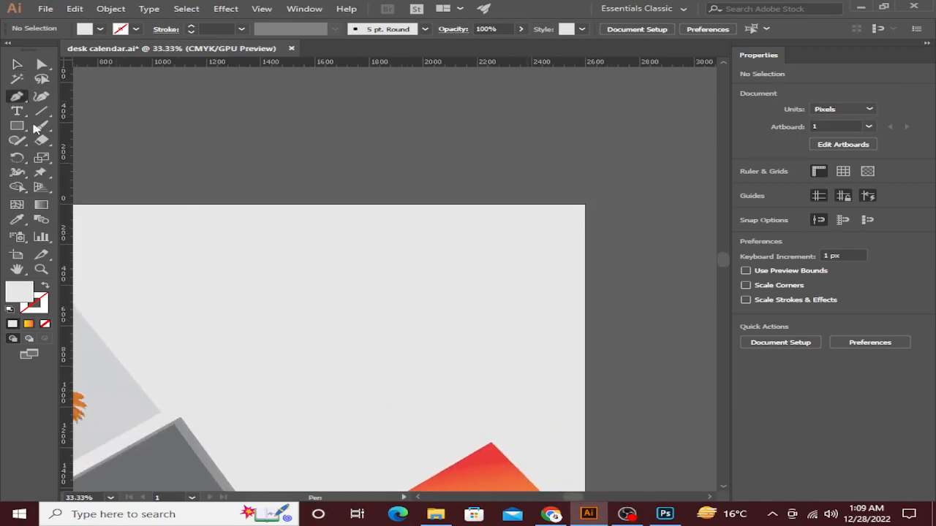
pyautogui.click(584, 238)
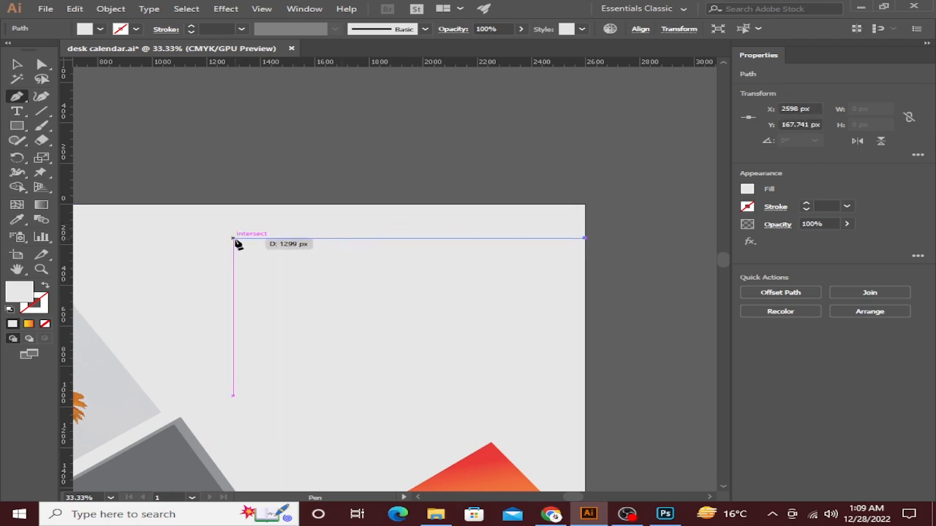
pyautogui.click(276, 238)
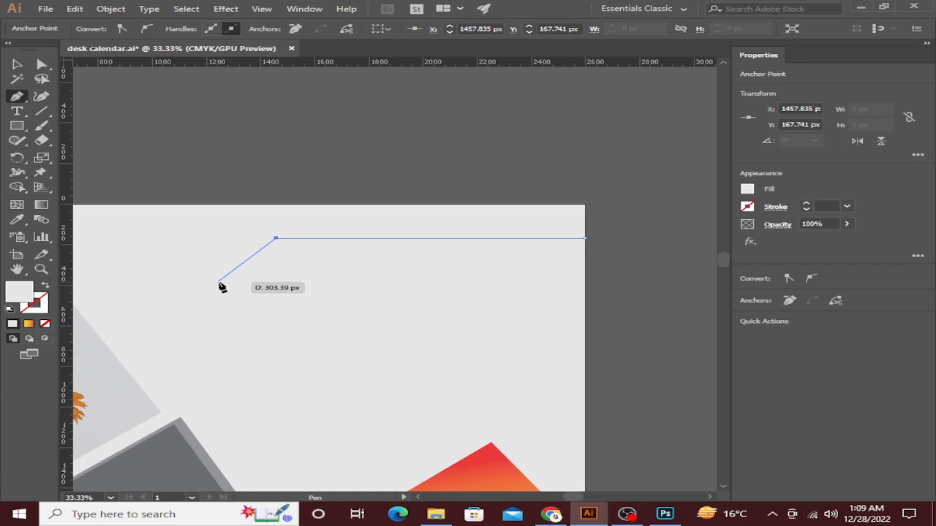
pyautogui.click(215, 283)
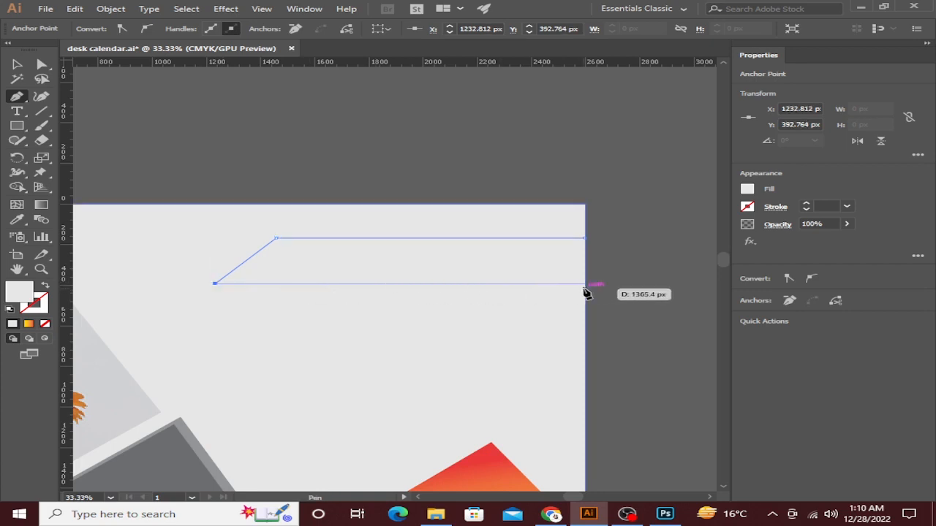
pyautogui.keyDown('shift'); pyautogui.click(585, 283); pyautogui.keyUp('shift')
pyautogui.click(584, 239)
# Copy the triangle's orange-yellow gradient onto the new banner.
pyautogui.click(18, 65)
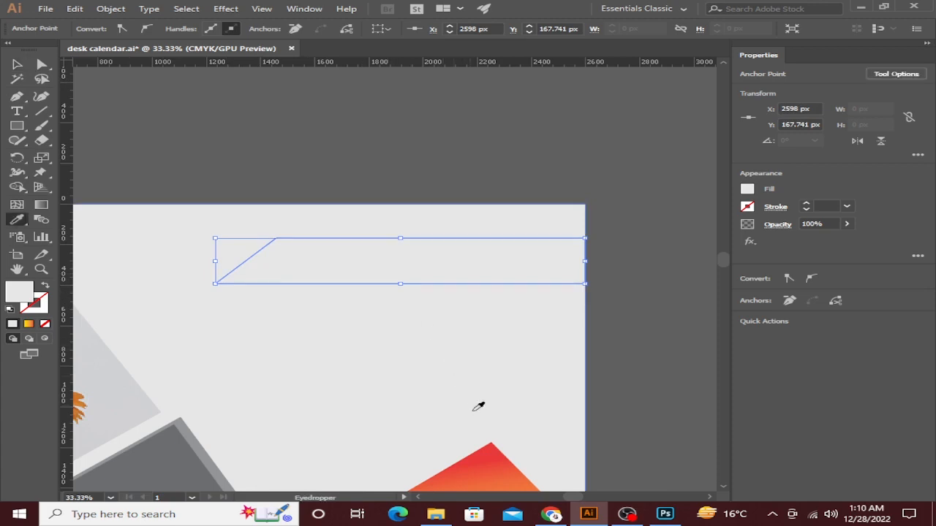
pyautogui.click(489, 455)
pyautogui.click(17, 64)
pyautogui.click(638, 322)
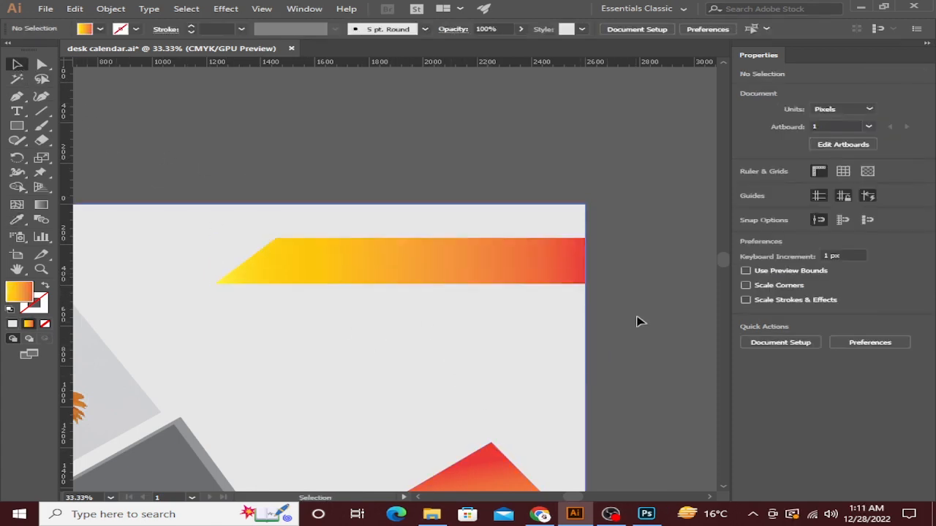
# Redirect the banner's gradient vertically, yellow at the bottom to orange at the top.
pyautogui.click(552, 265)
pyautogui.click(41, 205)
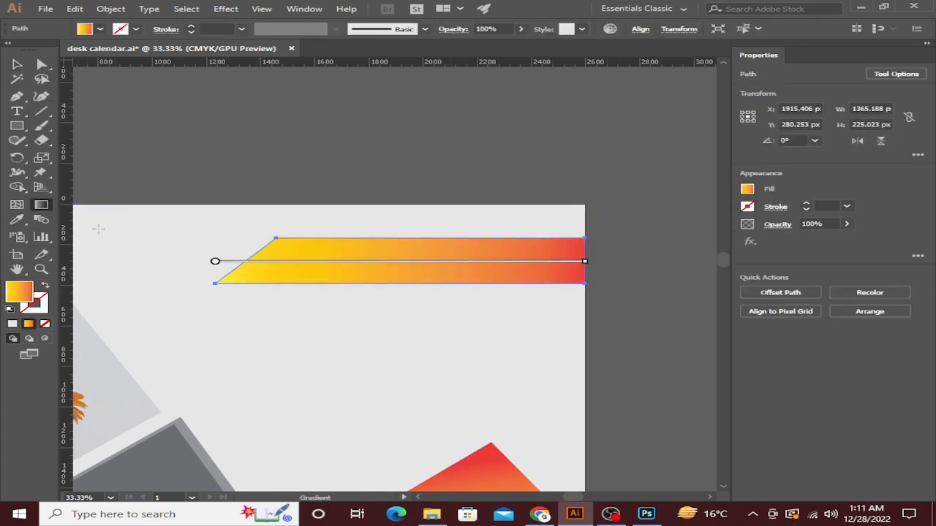
pyautogui.moveTo(492, 269); pyautogui.dragTo(535, 268)
pyautogui.moveTo(407, 313); pyautogui.dragTo(394, 217)
pyautogui.click(16, 64)
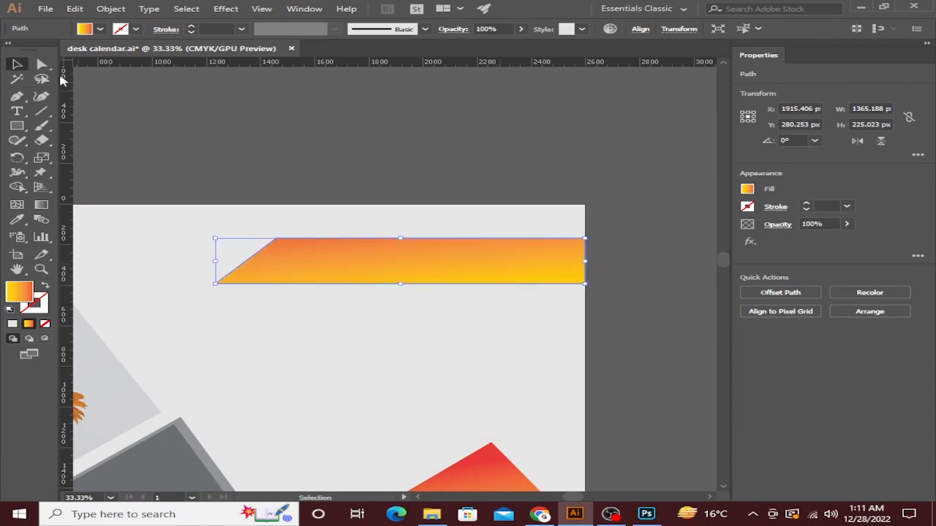
pyautogui.click(307, 167)
pyautogui.scroll(-5, 315, 171)
pyautogui.hscroll(-3, 344, 176)
pyautogui.scroll(1, 385, 169)
pyautogui.scroll(15, 366, 160)
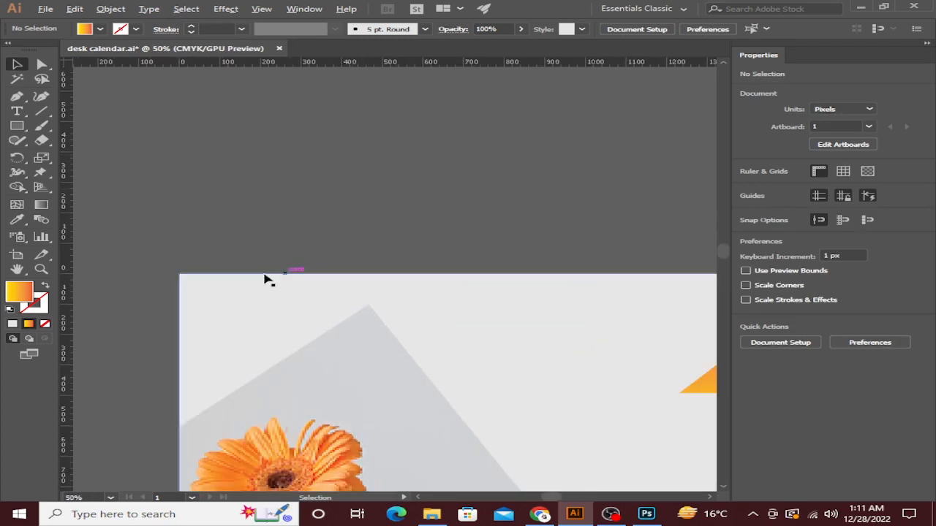
pyautogui.scroll(-12, 445, 315)
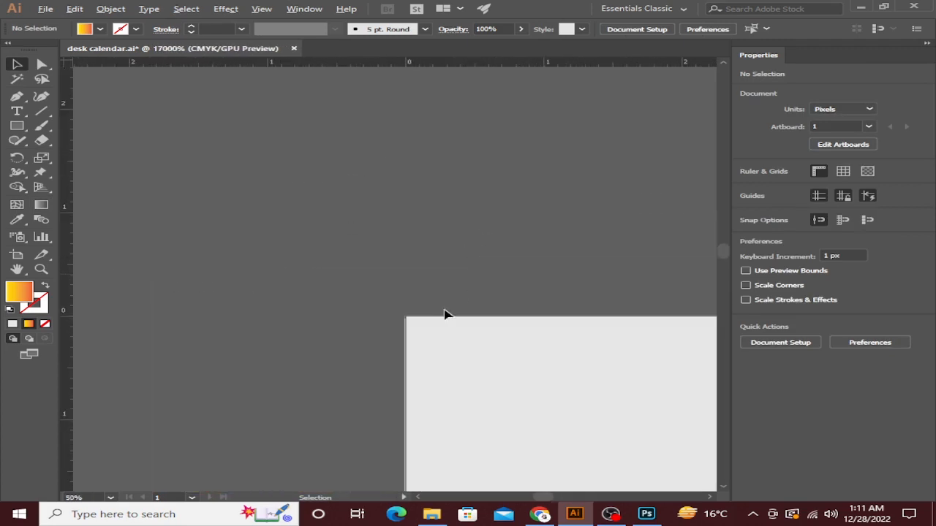
pyautogui.moveTo(500, 308); pyautogui.dragTo(354, 258)
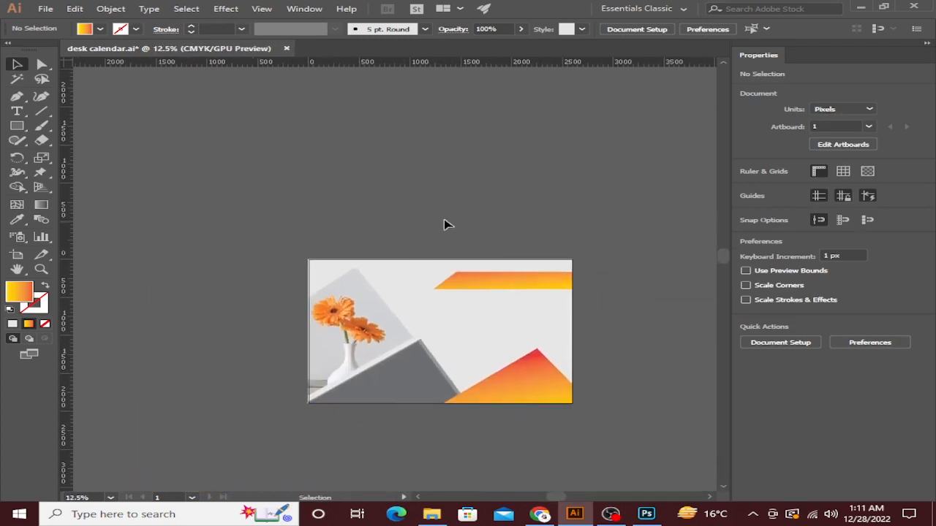
pyautogui.moveTo(451, 232); pyautogui.dragTo(479, 282)
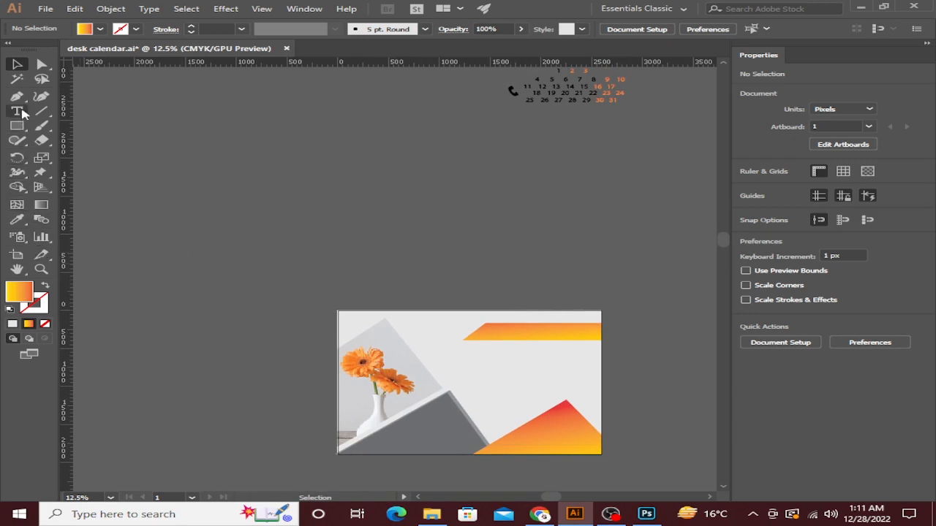
# Type the title 'AZAM TRADERS' on the upper banner.
pyautogui.press('t')
pyautogui.moveTo(548, 307); pyautogui.dragTo(485, 270)
pyautogui.scroll(5, 437, 295)
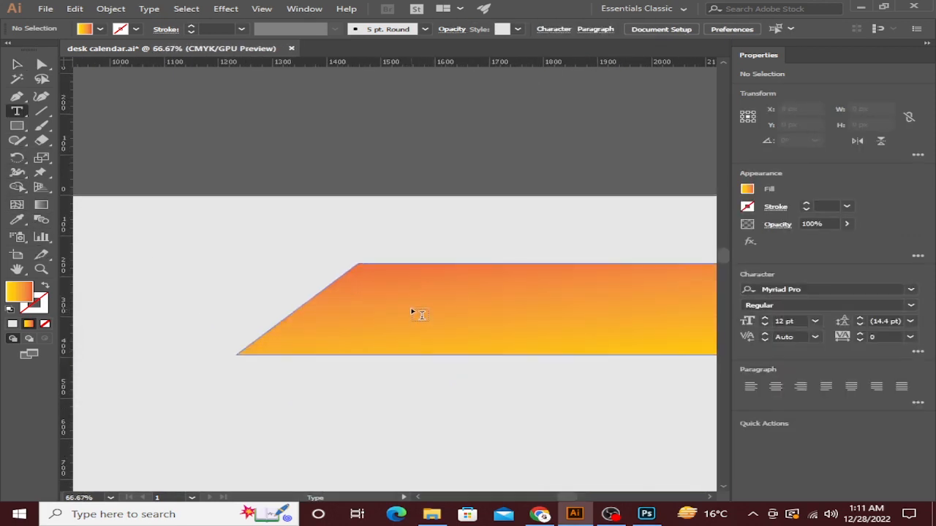
pyautogui.click(395, 315)
pyautogui.scroll(5, 394, 311)
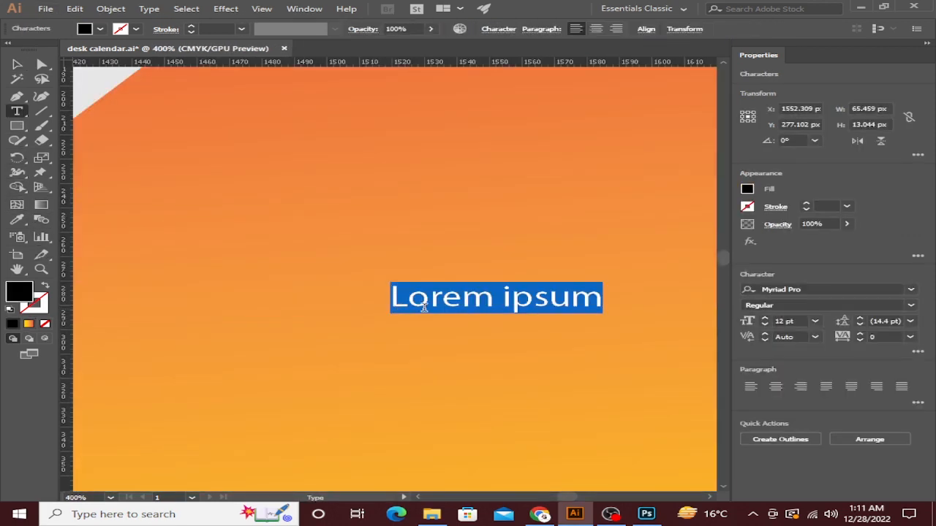
pyautogui.write('AZAM TRADERS')
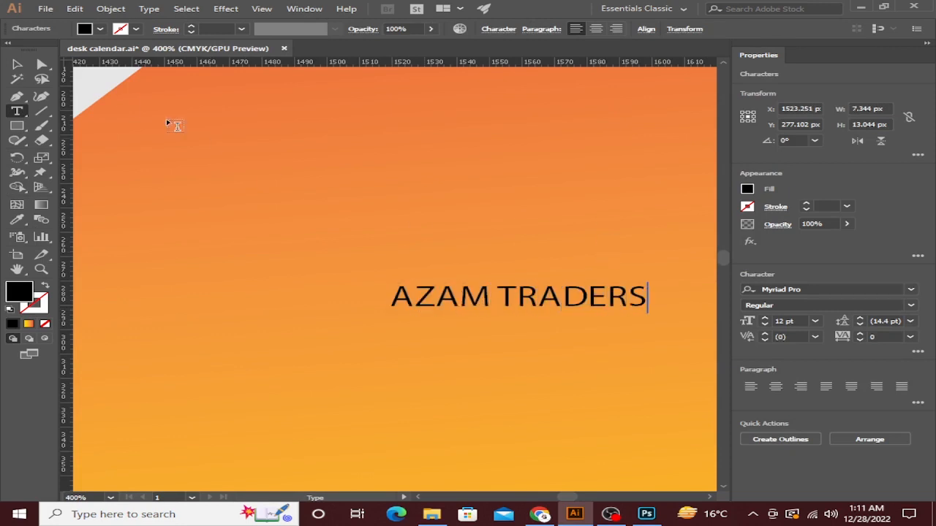
pyautogui.click(20, 65)
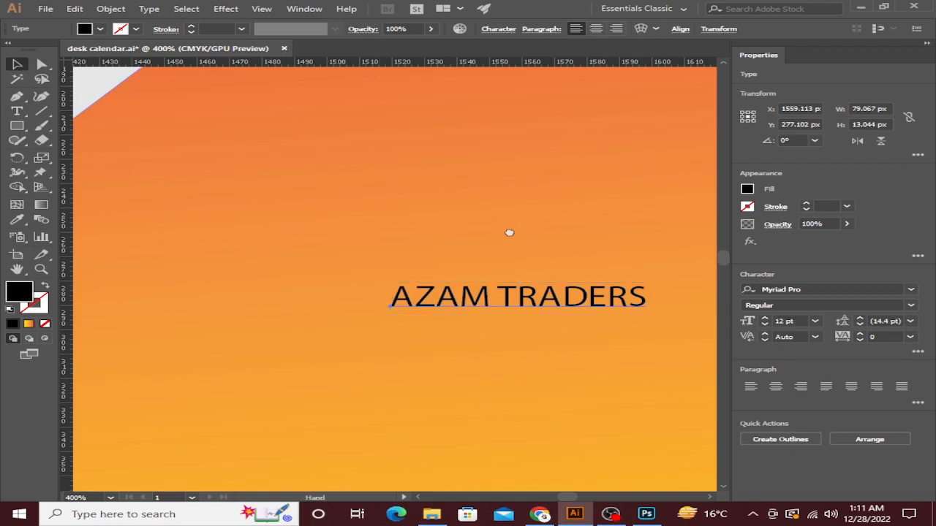
pyautogui.moveTo(509, 232); pyautogui.dragTo(411, 212)
# Set the title's font to Minion Variable Concept.
pyautogui.click(912, 291)
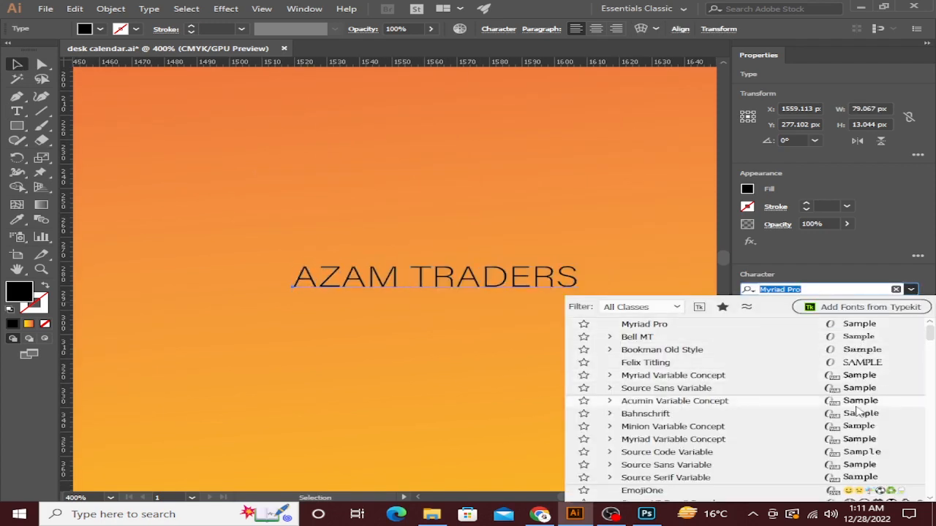
pyautogui.click(680, 426)
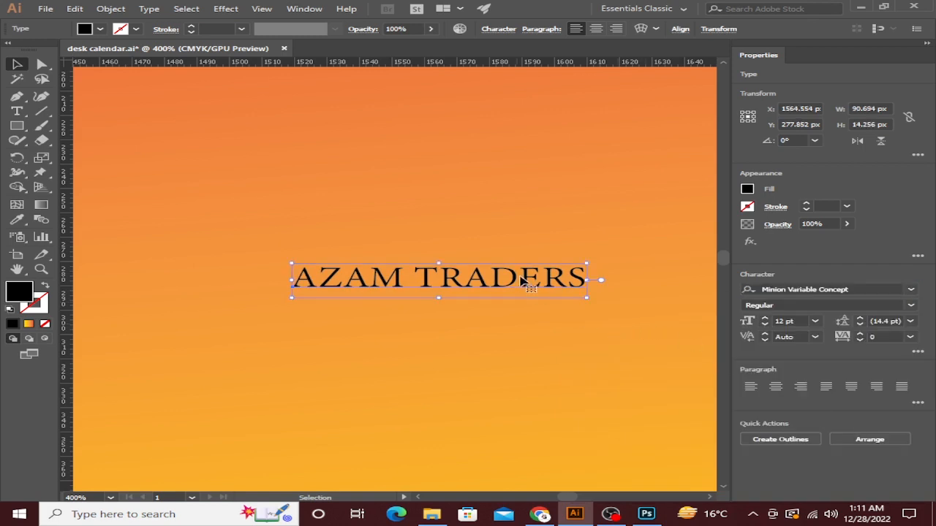
pyautogui.scroll(-5, 521, 281)
pyautogui.moveTo(560, 286); pyautogui.dragTo(664, 291)
# Scale the title up and position it to span most of the banner.
pyautogui.moveTo(594, 288); pyautogui.dragTo(385, 311)
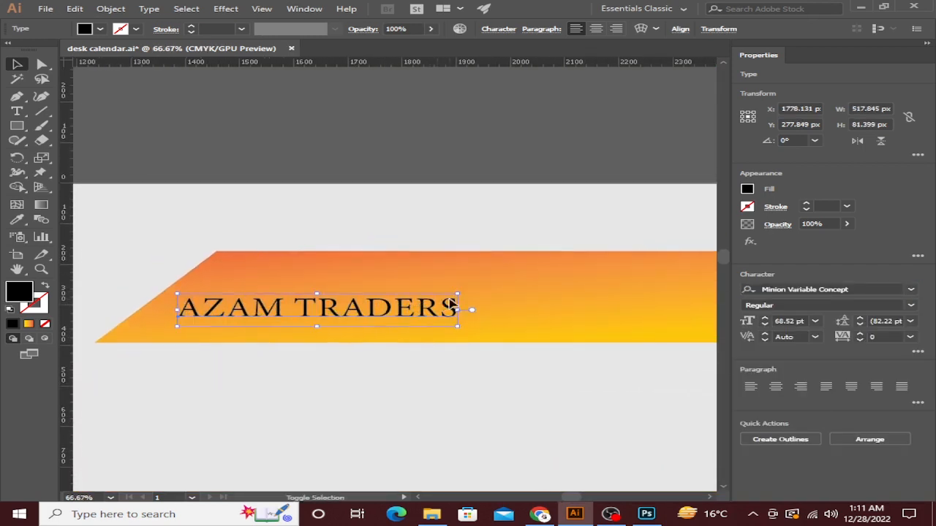
pyautogui.moveTo(458, 295); pyautogui.dragTo(566, 278)
pyautogui.moveTo(458, 295); pyautogui.dragTo(685, 261)
pyautogui.moveTo(618, 280); pyautogui.dragTo(502, 258)
pyautogui.moveTo(414, 288); pyautogui.dragTo(611, 285)
pyautogui.hotkey('ctrl', '-')
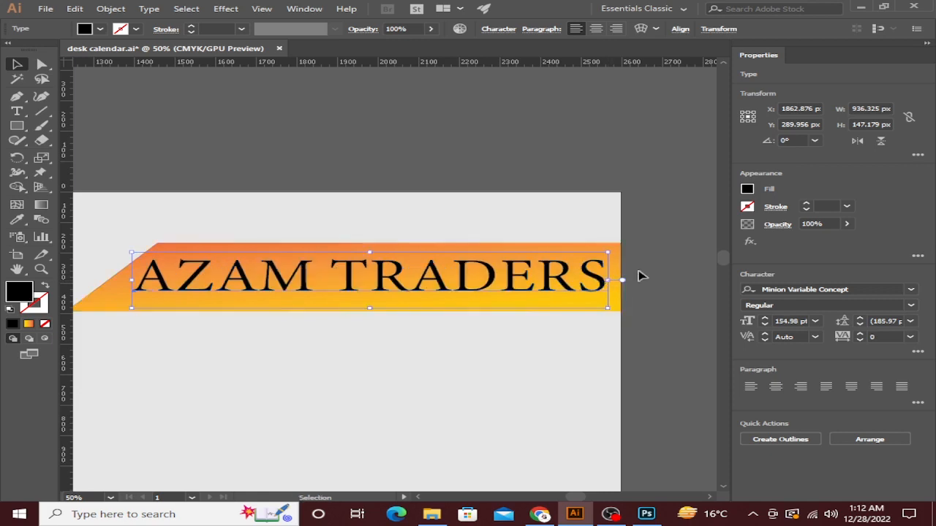
pyautogui.click(641, 273)
pyautogui.hotkey('ctrl', '-')
pyautogui.moveTo(451, 265); pyautogui.dragTo(434, 204)
pyautogui.hotkey('ctrl', 'z')
pyautogui.hotkey('ctrl', 'z')
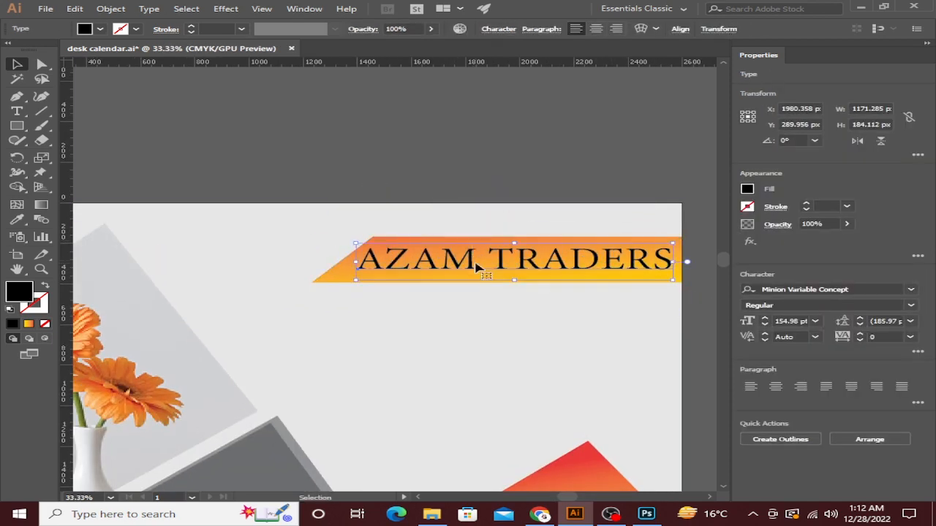
# Copy the title, paste it in front, and move the copy above the artboard.
pyautogui.click(85, 10)
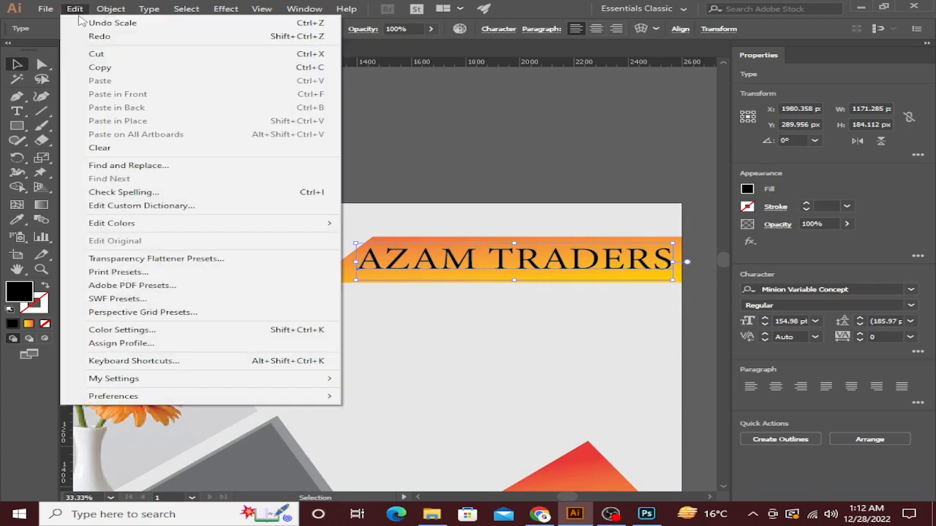
pyautogui.click(91, 68)
pyautogui.click(82, 8)
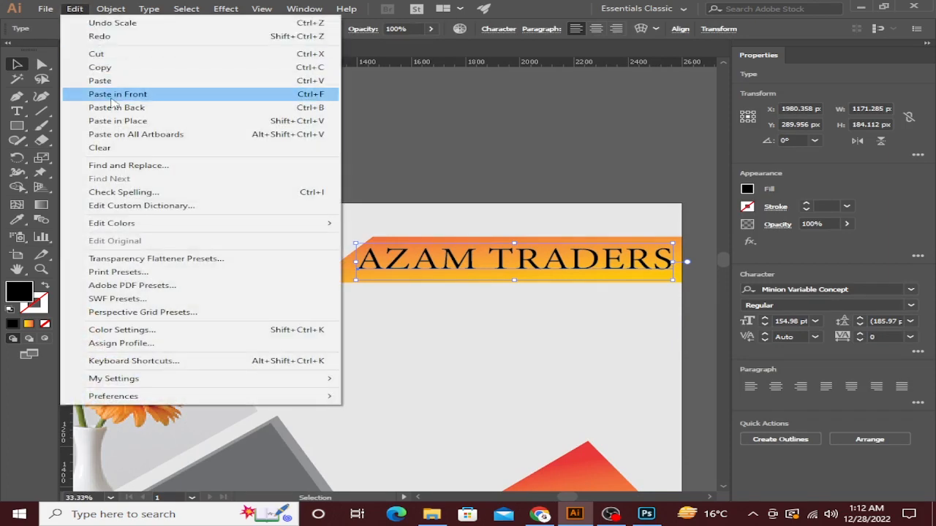
pyautogui.click(111, 96)
pyautogui.moveTo(499, 264); pyautogui.dragTo(451, 335)
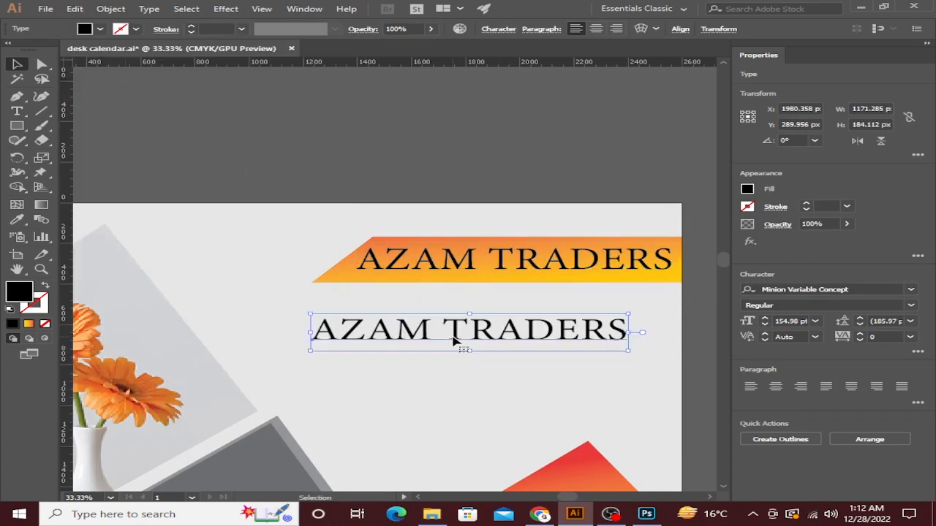
pyautogui.scroll(3, 451, 335)
pyautogui.scroll(-5, 428, 248)
pyautogui.scroll(-1, 428, 249)
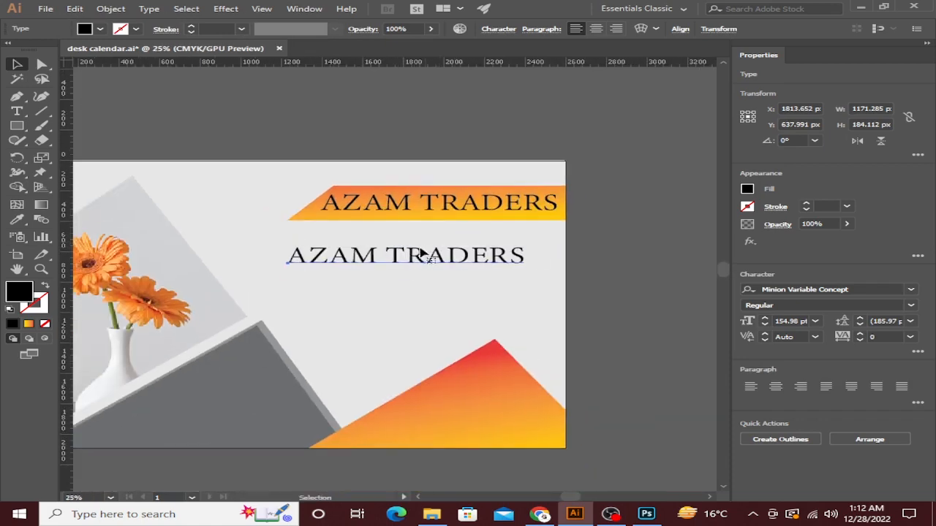
pyautogui.moveTo(394, 261); pyautogui.dragTo(325, 126)
pyautogui.moveTo(275, 145); pyautogui.dragTo(370, 183)
pyautogui.moveTo(298, 193); pyautogui.dragTo(393, 172)
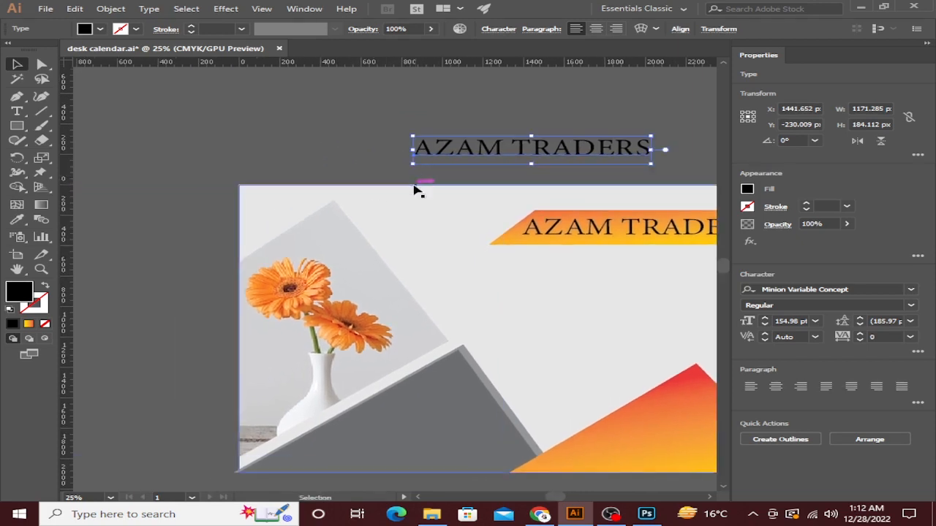
pyautogui.moveTo(446, 148); pyautogui.dragTo(323, 183)
pyautogui.scroll(3, 412, 155)
pyautogui.scroll(-1, 323, 183)
# Replace the copy's text with the business phone number.
pyautogui.doubleClick(637, 194)
pyautogui.hotkey('ctrl', 'a')
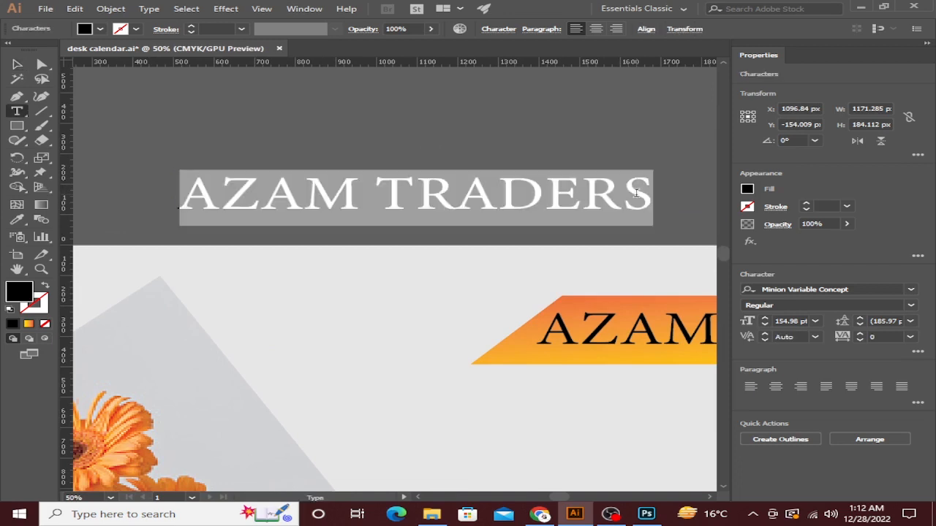
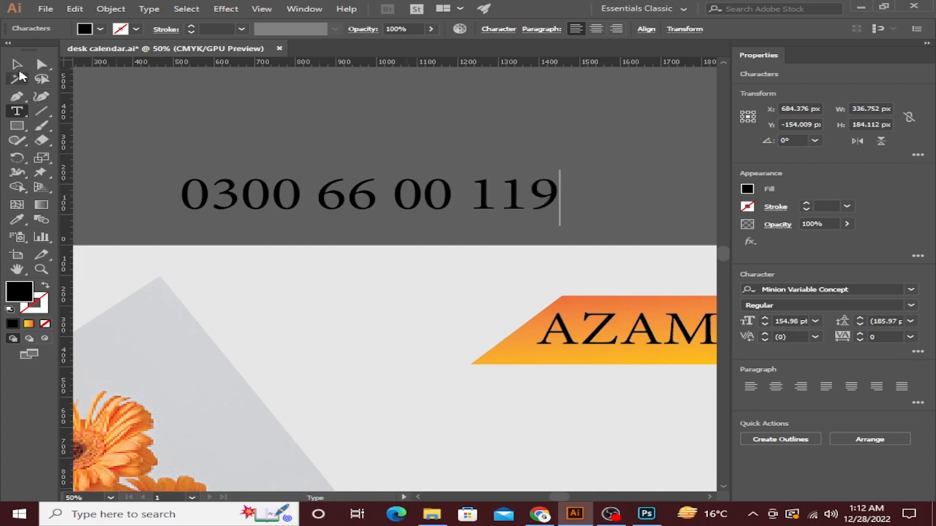
pyautogui.click(18, 66)
# Move the phone number onto the dark grey shape and shrink it to fit.
pyautogui.scroll(-3, 355, 138)
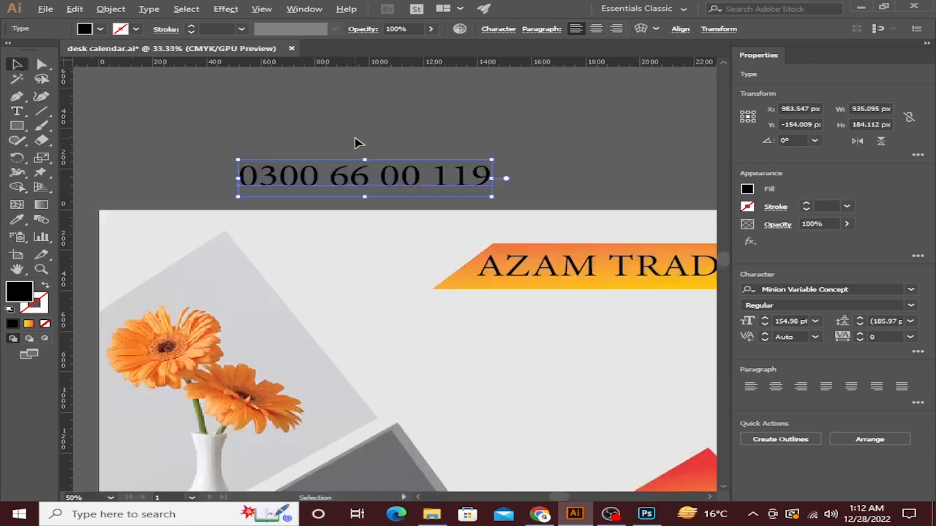
pyautogui.moveTo(391, 166); pyautogui.dragTo(515, 403)
pyautogui.scroll(3, 515, 403)
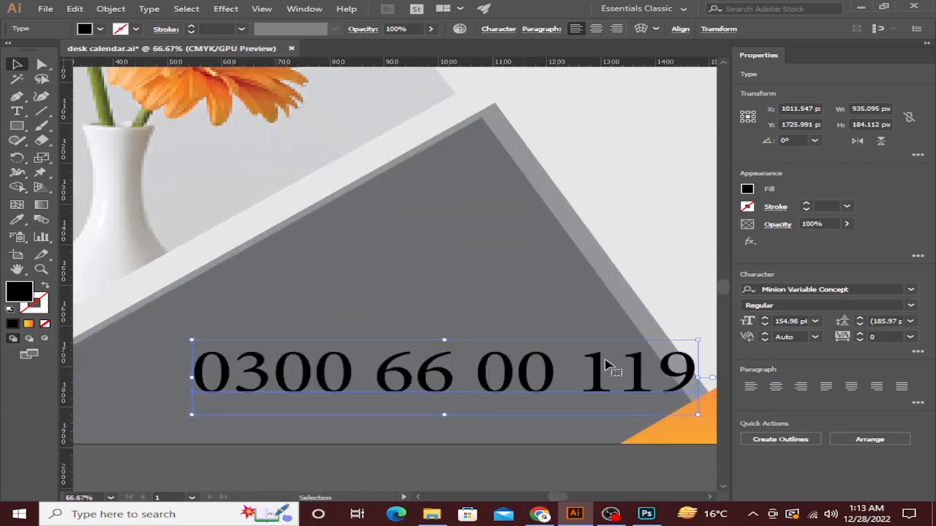
pyautogui.moveTo(698, 341); pyautogui.dragTo(647, 372)
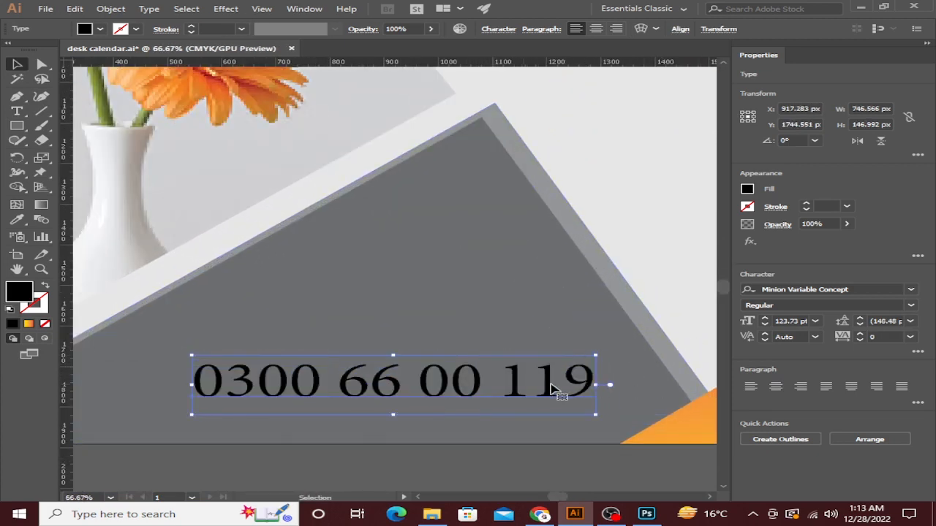
pyautogui.moveTo(554, 385); pyautogui.dragTo(611, 381)
pyautogui.moveTo(654, 351); pyautogui.dragTo(638, 370)
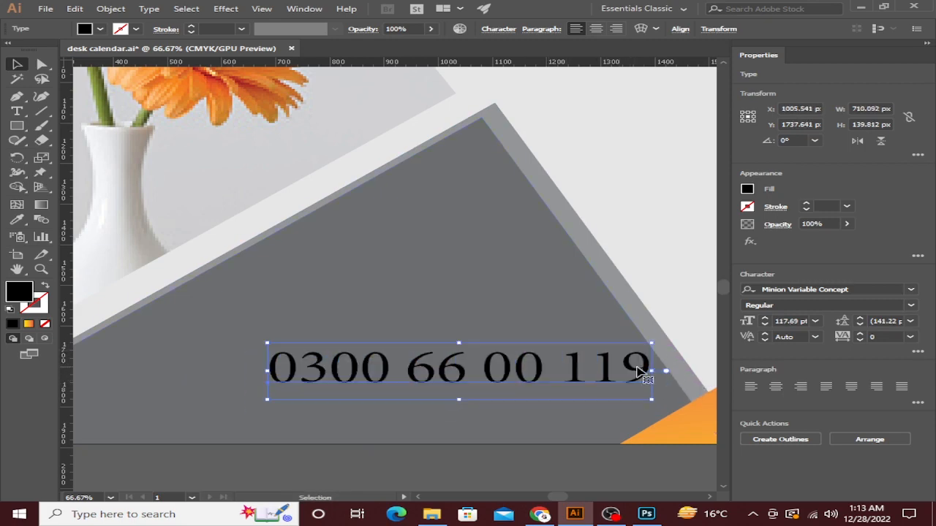
pyautogui.click(674, 276)
pyautogui.scroll(-4, 672, 275)
# Place the phone icon on the grey shape, bring it to the front, and set it left of the number.
pyautogui.moveTo(398, 313); pyautogui.dragTo(131, 471)
pyautogui.scroll(-2, 433, 280)
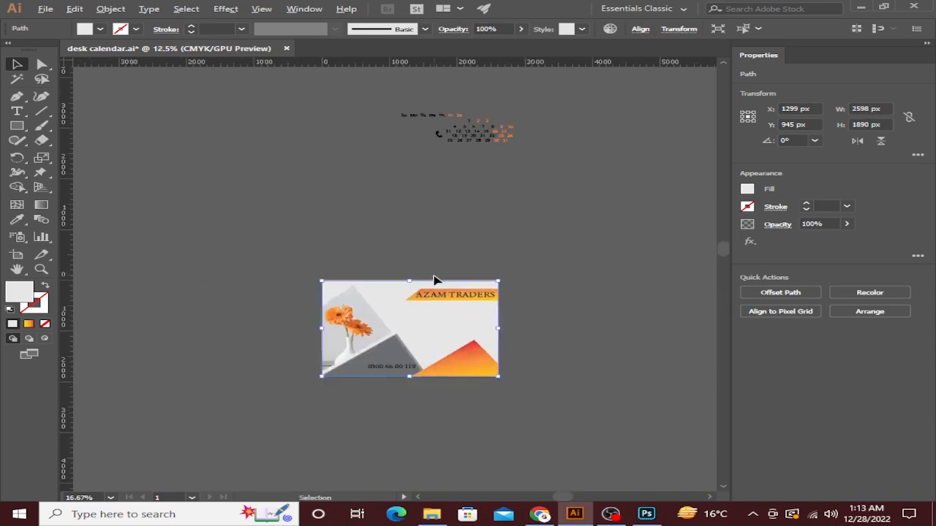
pyautogui.scroll(-2, 434, 280)
pyautogui.moveTo(435, 176); pyautogui.dragTo(374, 340)
pyautogui.scroll(4, 374, 342)
pyautogui.scroll(3, 373, 337)
pyautogui.rightClick(382, 296)
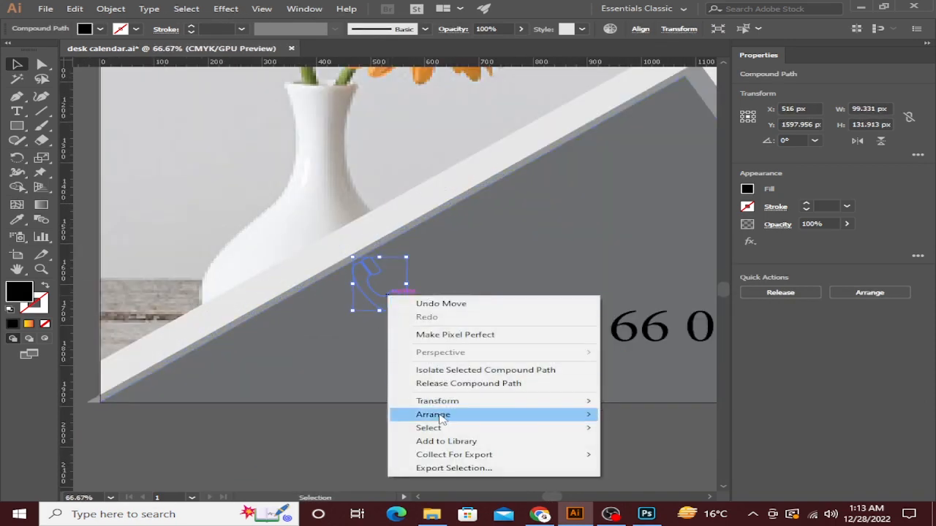
pyautogui.moveTo(438, 413)
pyautogui.click(629, 412)
pyautogui.moveTo(371, 273); pyautogui.dragTo(421, 355)
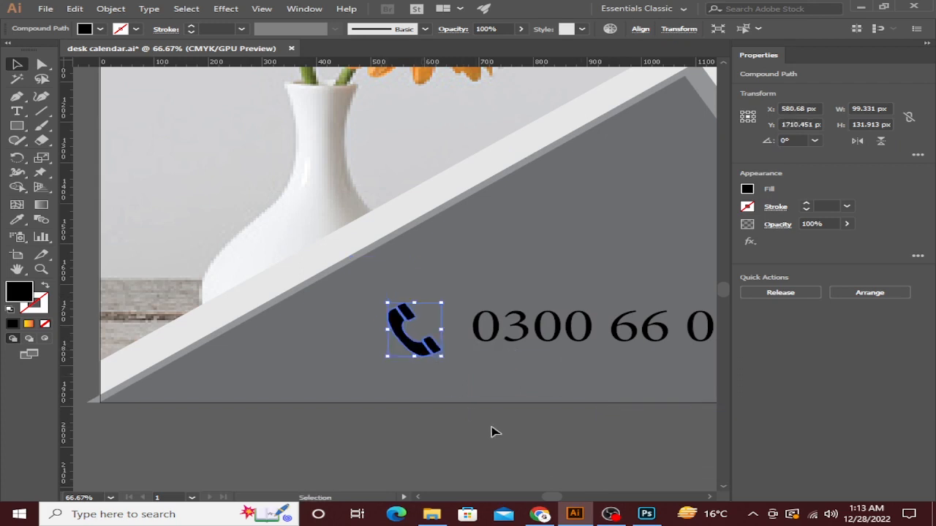
pyautogui.click(492, 428)
# Nudge the grey triangular panel shape slightly to the left.
pyautogui.scroll(-3, 492, 427)
pyautogui.moveTo(549, 422); pyautogui.dragTo(367, 374)
pyautogui.scroll(2, 400, 255)
pyautogui.scroll(2, 383, 252)
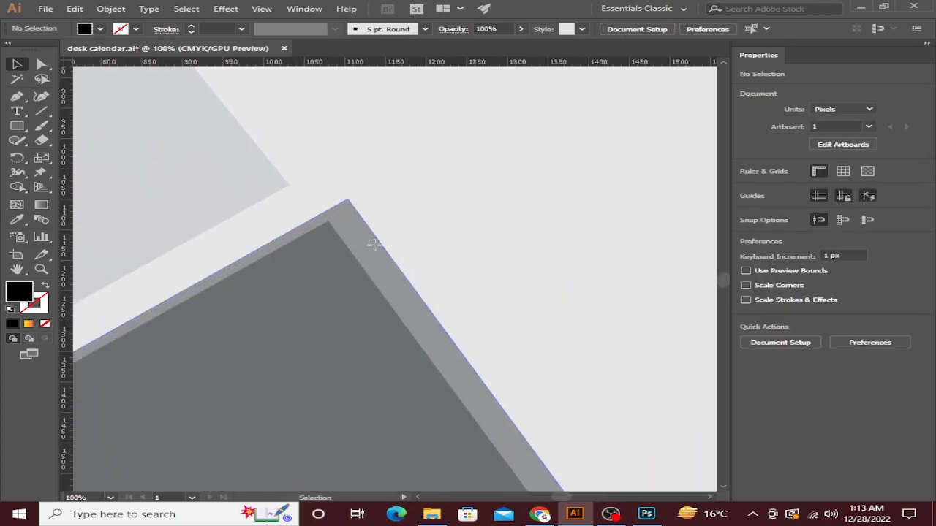
pyautogui.click(368, 245)
pyautogui.scroll(-4, 368, 245)
pyautogui.scroll(4, 336, 244)
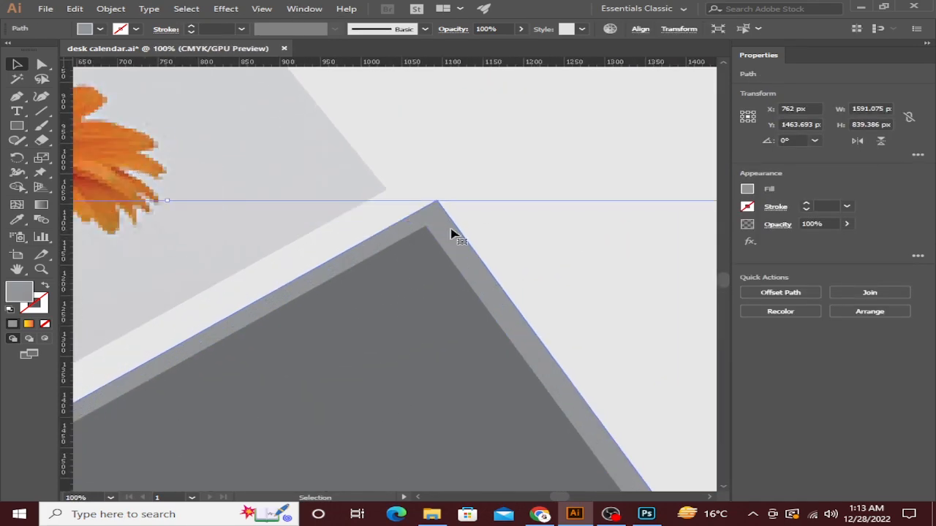
pyautogui.moveTo(365, 241); pyautogui.dragTo(367, 243)
pyautogui.scroll(-5, 453, 241)
pyautogui.moveTo(456, 240); pyautogui.dragTo(452, 239)
pyautogui.scroll(4, 451, 242)
pyautogui.click(463, 190)
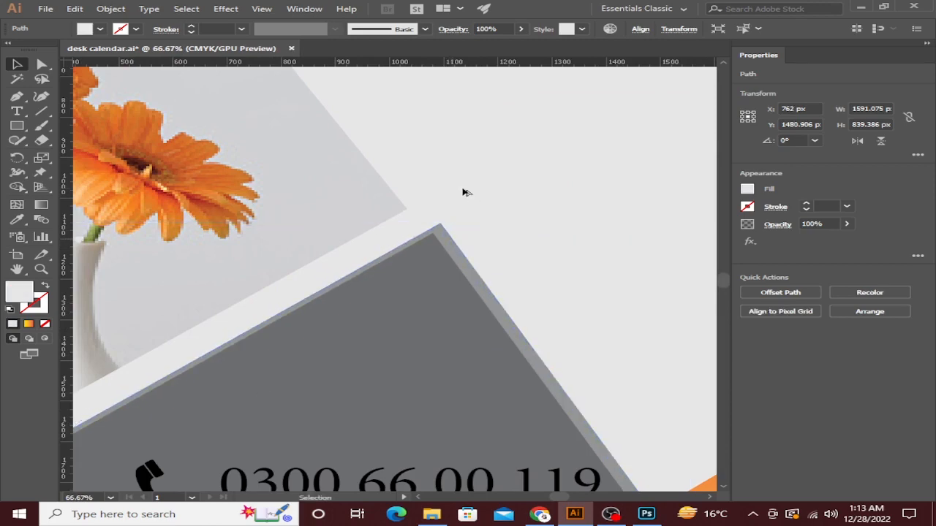
pyautogui.scroll(-4, 463, 190)
pyautogui.click(463, 323)
pyautogui.scroll(5, 480, 268)
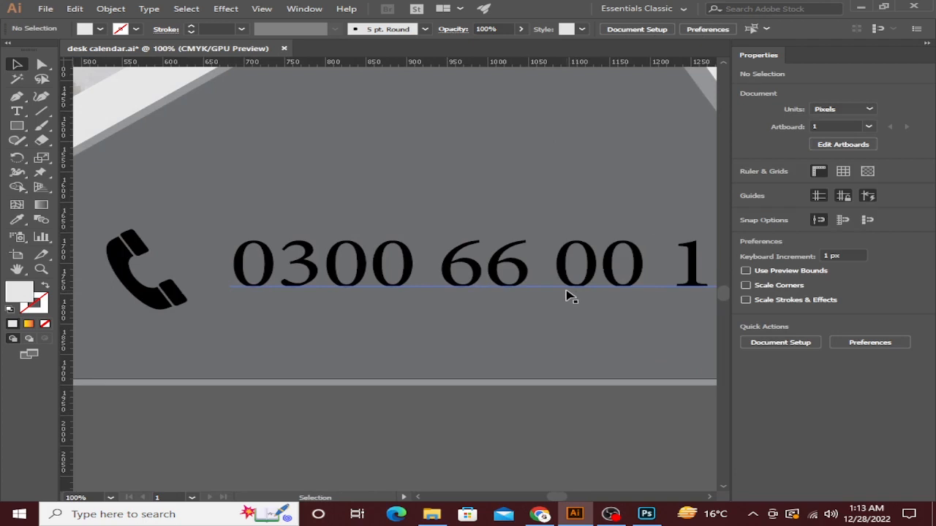
pyautogui.scroll(-1, 568, 297)
pyautogui.moveTo(540, 300); pyautogui.dragTo(531, 311)
pyautogui.click(376, 292)
pyautogui.scroll(-2, 376, 296)
pyautogui.click(16, 127)
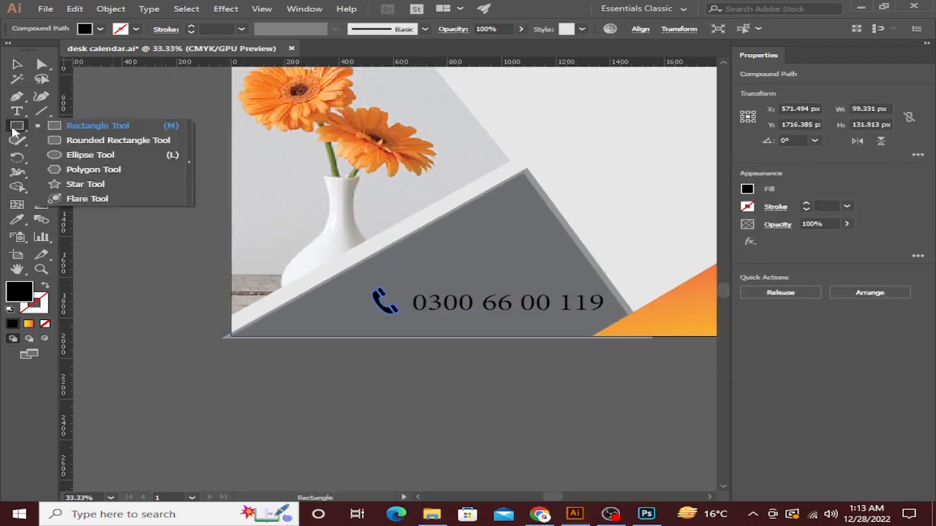
pyautogui.click(90, 154)
pyautogui.scroll(3, 351, 284)
# Draw a white-filled circle over the phone icon and extend the long strip to the artboard edge.
pyautogui.moveTo(304, 252); pyautogui.dragTo(468, 372)
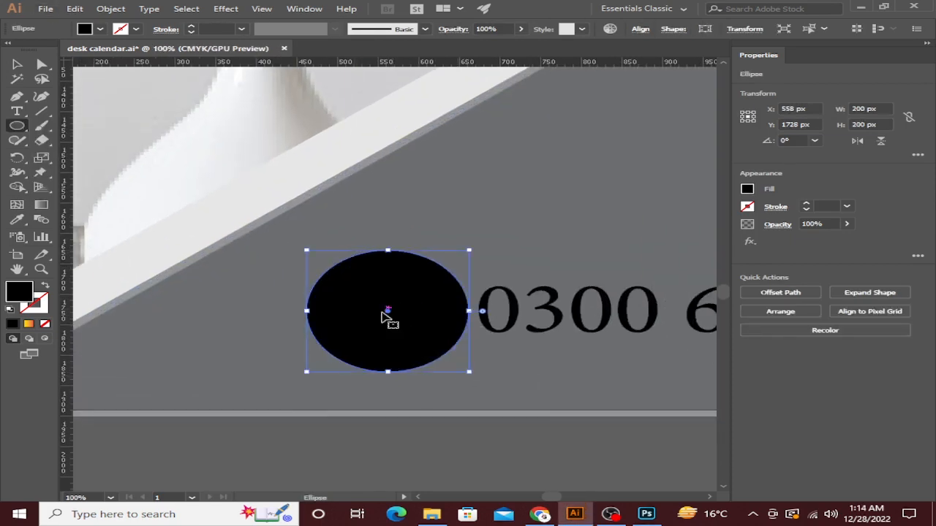
pyautogui.click(18, 65)
pyautogui.click(99, 29)
pyautogui.click(33, 45)
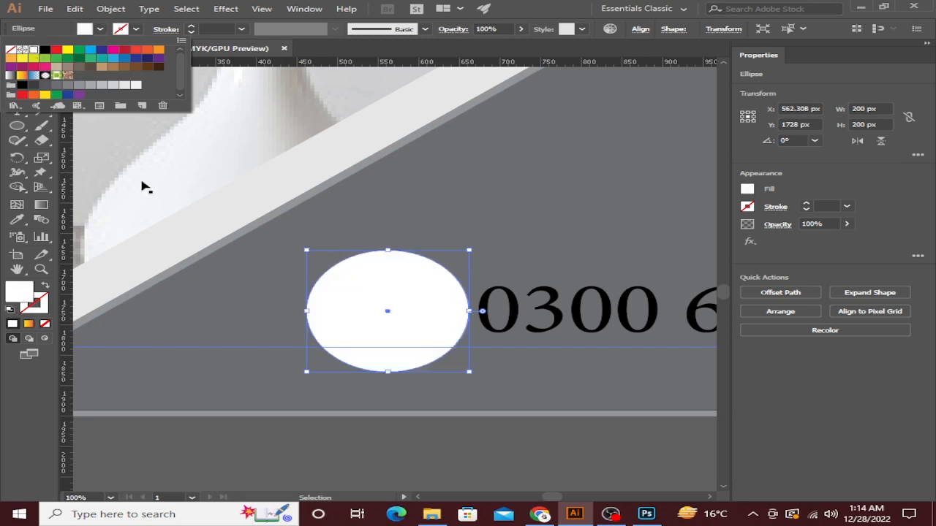
pyautogui.click(391, 417)
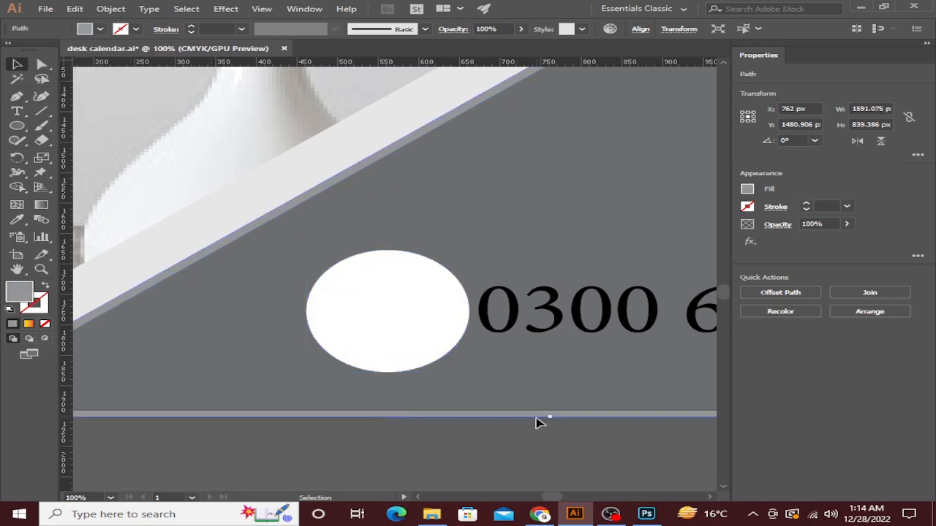
pyautogui.moveTo(549, 417)
pyautogui.mouseDown()
pyautogui.moveTo(552, 398)
pyautogui.moveTo(552, 410)
pyautogui.mouseUp()
pyautogui.click(511, 427)
# Bring the phone icon to the front so the white circle sits behind it.
pyautogui.click(422, 344)
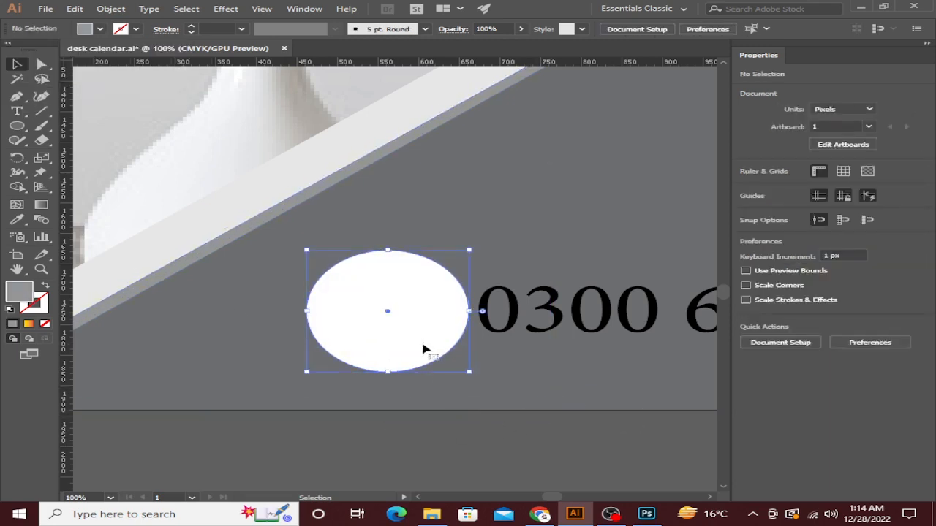
pyautogui.moveTo(422, 350); pyautogui.dragTo(317, 358)
pyautogui.rightClick(393, 334)
pyautogui.moveTo(539, 267)
pyautogui.click(667, 261)
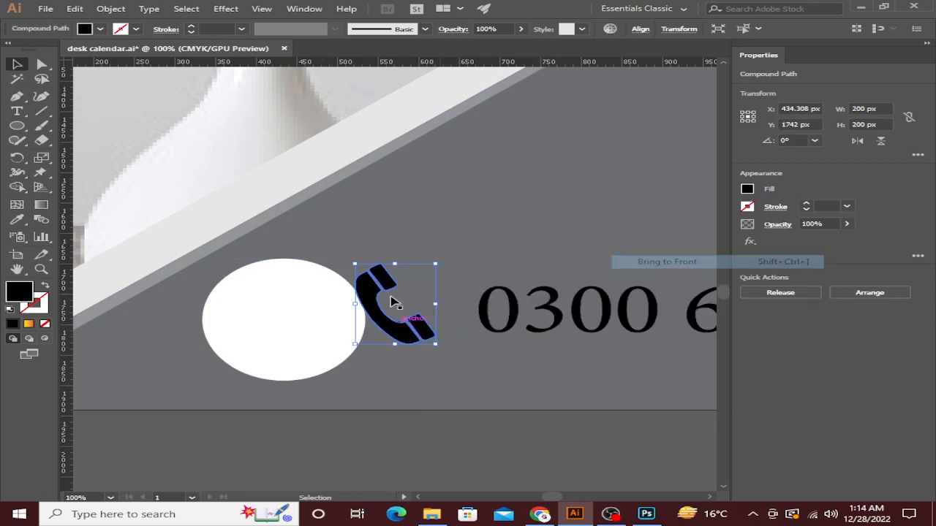
pyautogui.moveTo(278, 329); pyautogui.dragTo(378, 313)
pyautogui.click(387, 307)
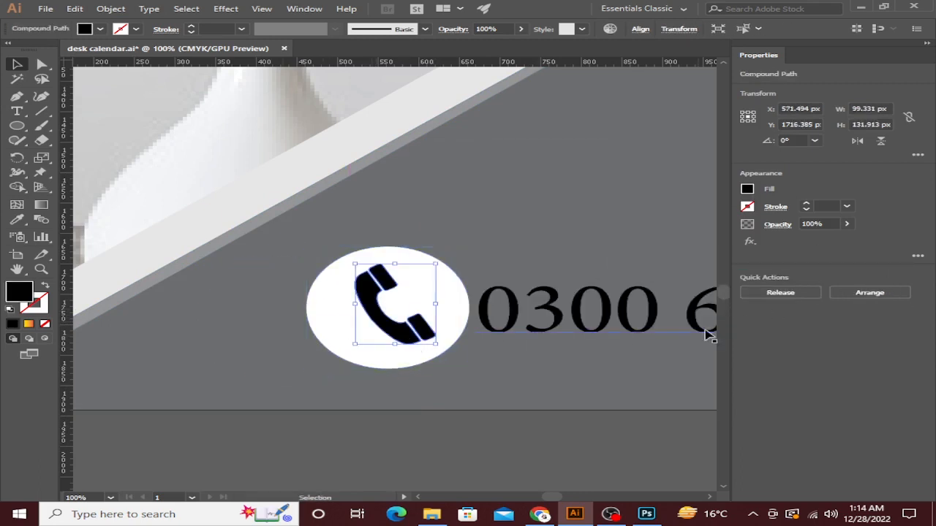
# Give the phone icon a gradient fill and centre the white circle behind it.
pyautogui.press('.')
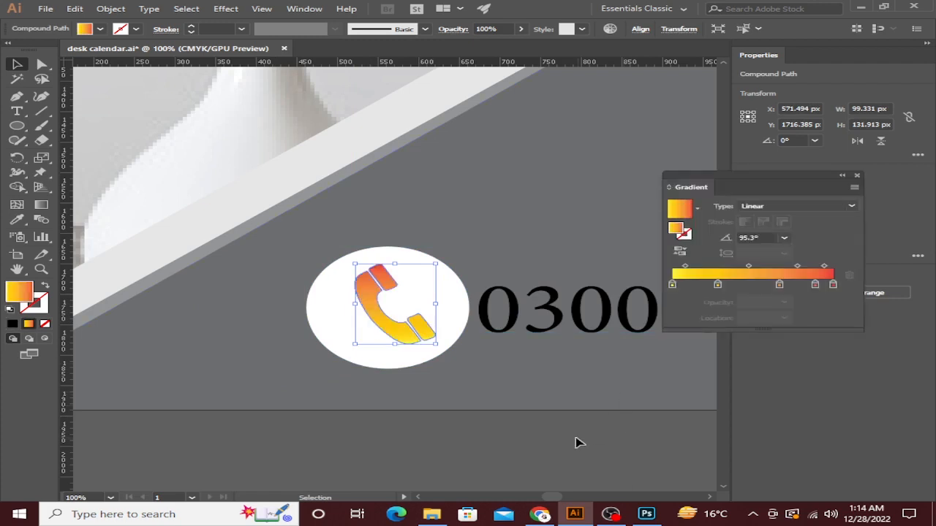
pyautogui.click(542, 459)
pyautogui.moveTo(386, 345); pyautogui.dragTo(414, 355)
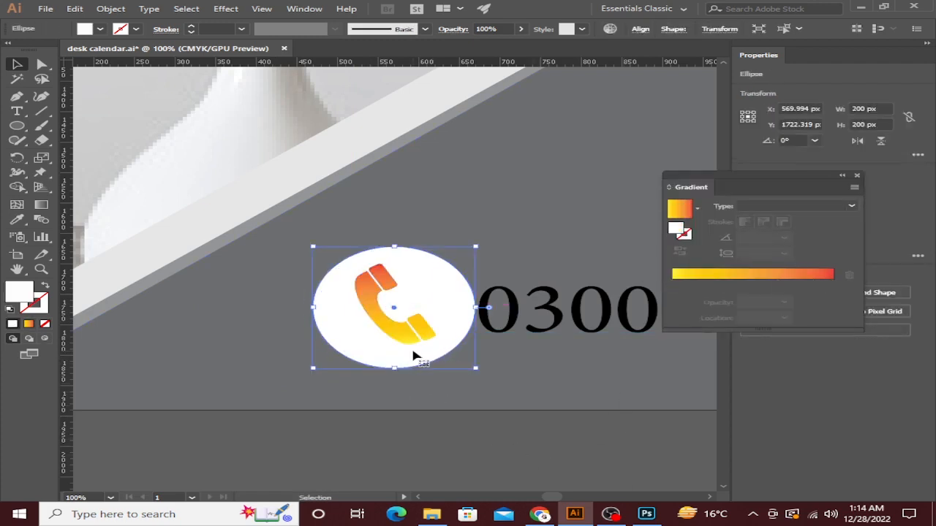
pyautogui.click(423, 338)
# Redraw the icon's gradient vertically so it runs orange at top to red below.
pyautogui.click(415, 434)
pyautogui.scroll(-7, 414, 435)
pyautogui.scroll(8, 334, 387)
pyautogui.moveTo(415, 434)
pyautogui.mouseDown()
pyautogui.moveTo(333, 396)
pyautogui.moveTo(387, 340)
pyautogui.mouseUp()
pyautogui.click(330, 376)
pyautogui.click(41, 205)
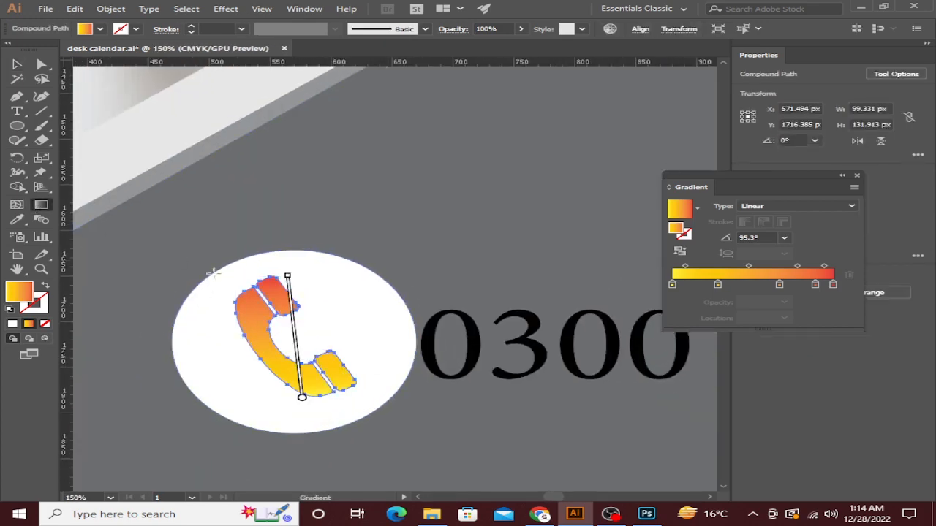
pyautogui.moveTo(291, 316)
pyautogui.mouseDown()
pyautogui.moveTo(305, 359)
pyautogui.moveTo(306, 438)
pyautogui.mouseUp()
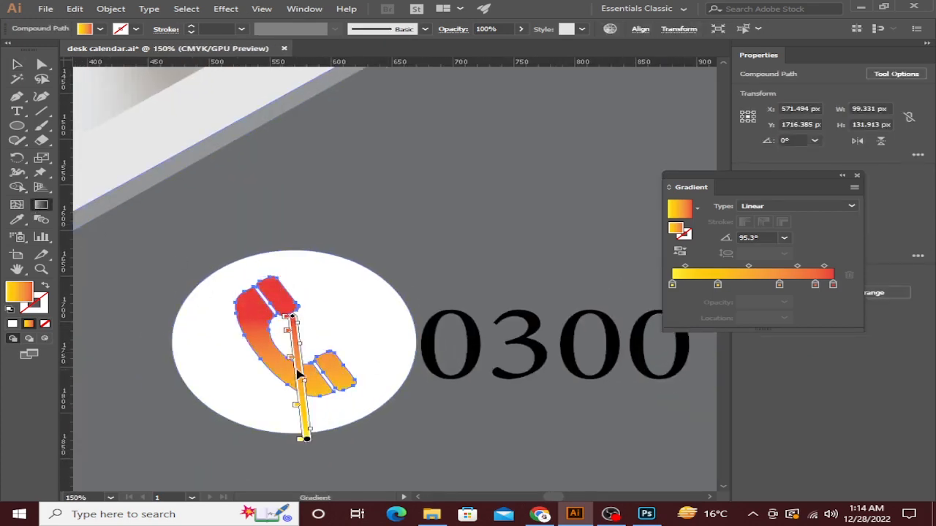
pyautogui.moveTo(298, 374)
pyautogui.mouseDown()
pyautogui.moveTo(366, 373)
pyautogui.moveTo(356, 383)
pyautogui.moveTo(367, 353)
pyautogui.mouseUp()
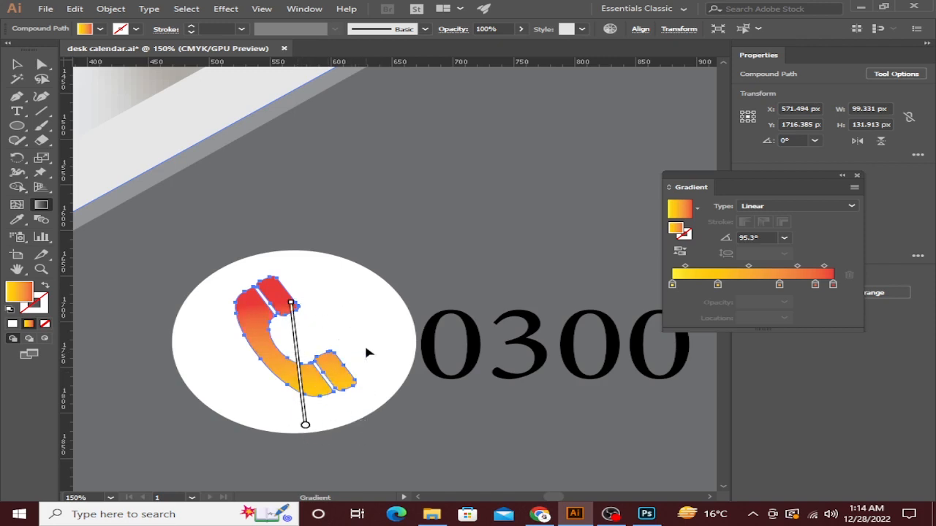
pyautogui.moveTo(294, 357); pyautogui.dragTo(347, 296)
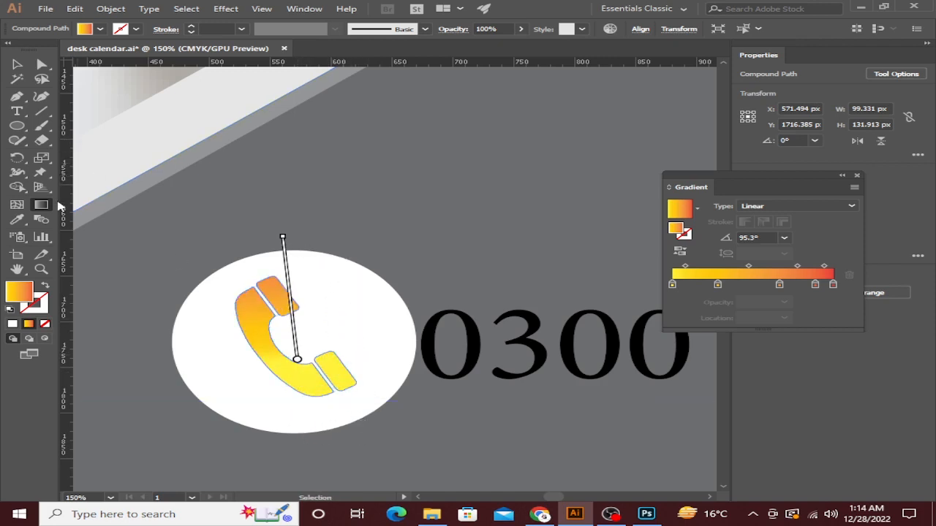
pyautogui.moveTo(356, 373); pyautogui.dragTo(347, 431)
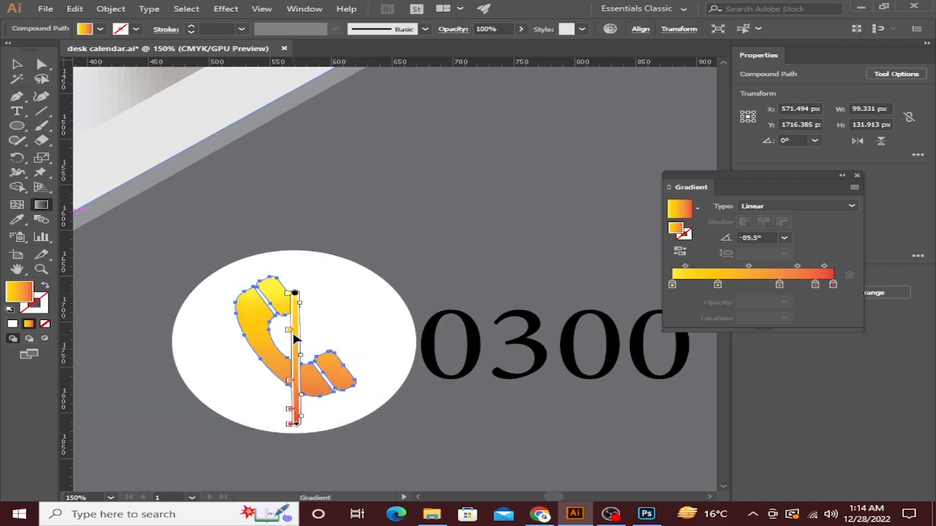
pyautogui.moveTo(296, 338); pyautogui.dragTo(301, 285)
pyautogui.moveTo(302, 252)
pyautogui.mouseDown()
pyautogui.moveTo(299, 229)
pyautogui.moveTo(297, 272)
pyautogui.mouseUp()
# Shrink the white circle behind the icon to about 171 px.
pyautogui.click(17, 64)
pyautogui.click(520, 191)
pyautogui.scroll(-2, 520, 191)
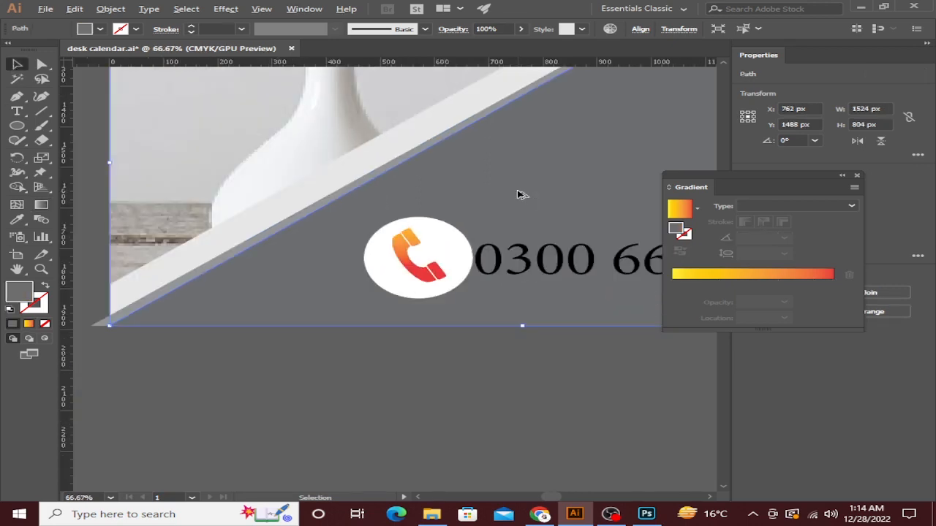
pyautogui.moveTo(519, 190); pyautogui.dragTo(371, 223)
pyautogui.click(275, 288)
pyautogui.moveTo(322, 288); pyautogui.dragTo(288, 293)
# Move the icon, white circle and phone number further left.
pyautogui.keyDown('shift'); pyautogui.click(292, 299); pyautogui.keyUp('shift')
pyautogui.click(362, 383)
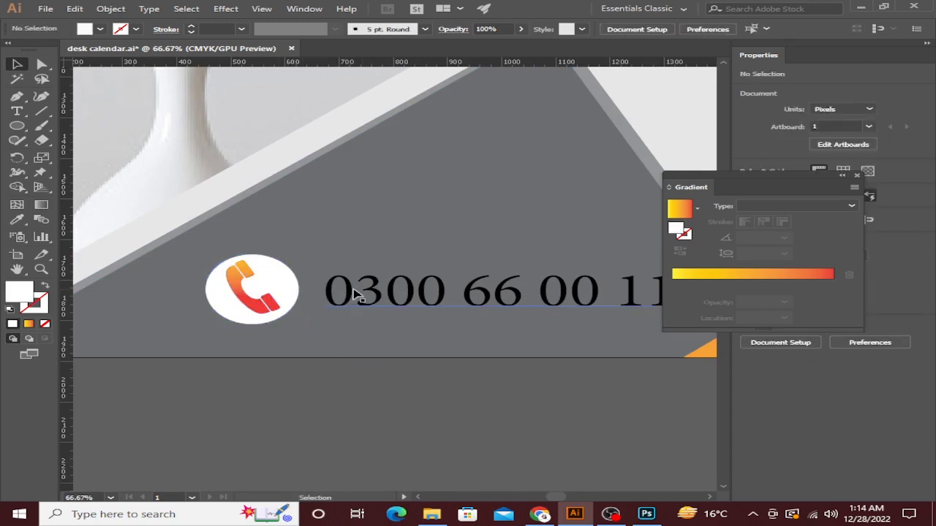
pyautogui.moveTo(350, 293); pyautogui.dragTo(339, 293)
pyautogui.click(406, 393)
pyautogui.scroll(-3, 405, 394)
pyautogui.moveTo(463, 394); pyautogui.dragTo(396, 402)
pyautogui.scroll(4, 351, 367)
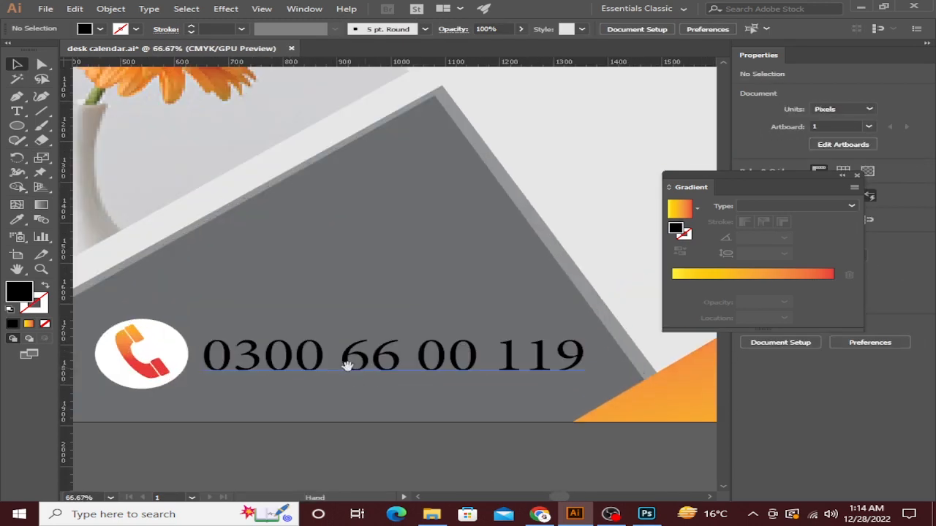
pyautogui.click(351, 359)
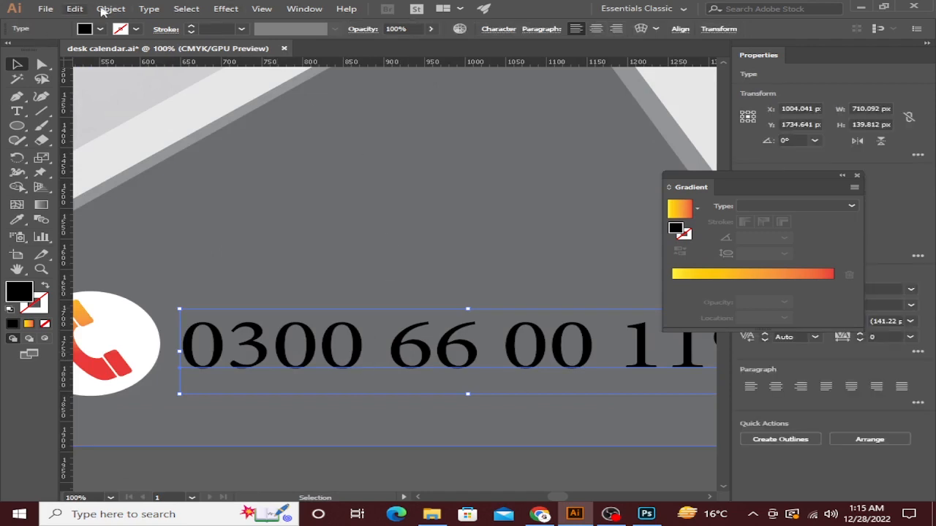
pyautogui.click(106, 10)
# Convert the phone number text to outlines.
pyautogui.click(354, 261)
pyautogui.click(351, 360)
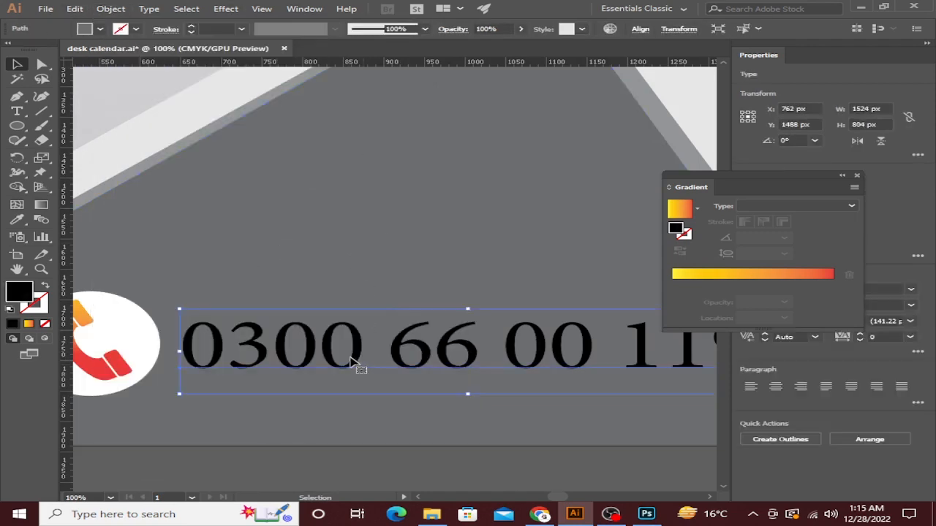
pyautogui.rightClick(351, 360)
pyautogui.click(394, 203)
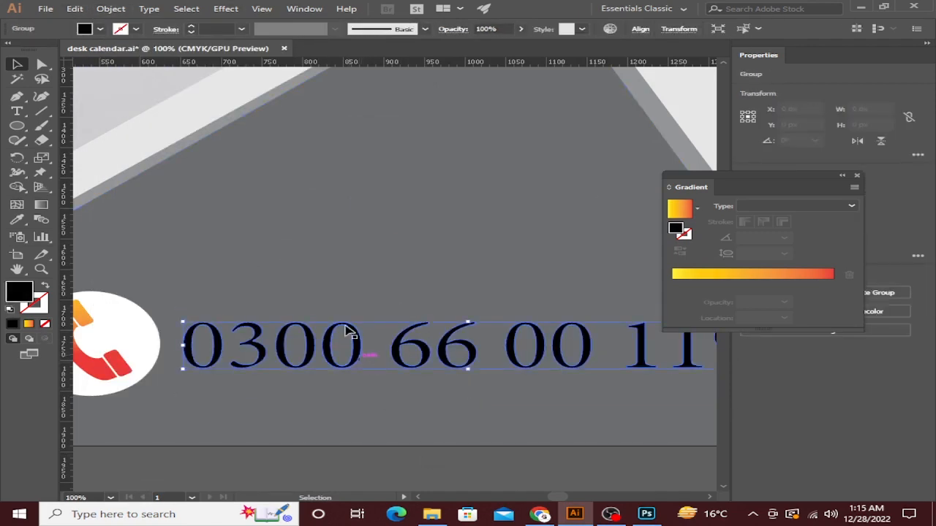
# Add an 8 px Offset Path with round joins to the outlined digits.
pyautogui.click(111, 8)
pyautogui.moveTo(267, 289)
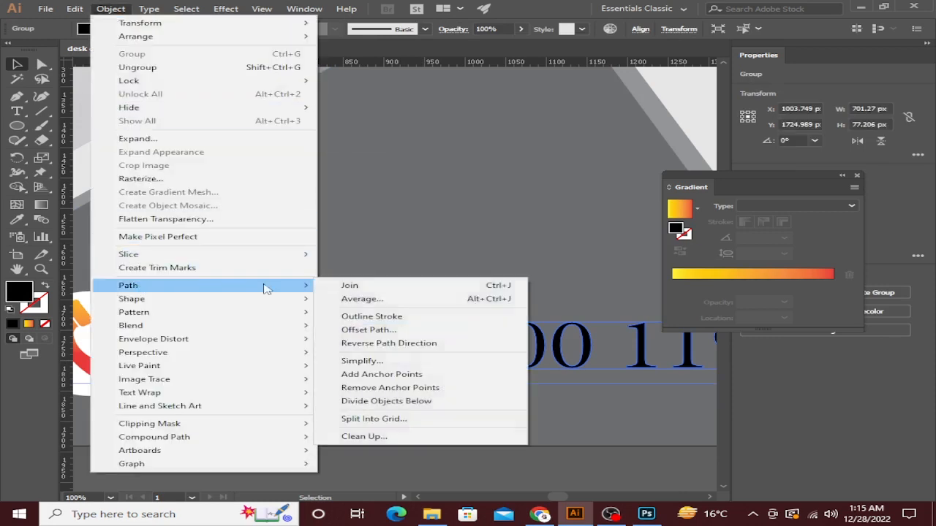
pyautogui.click(350, 330)
pyautogui.click(488, 190)
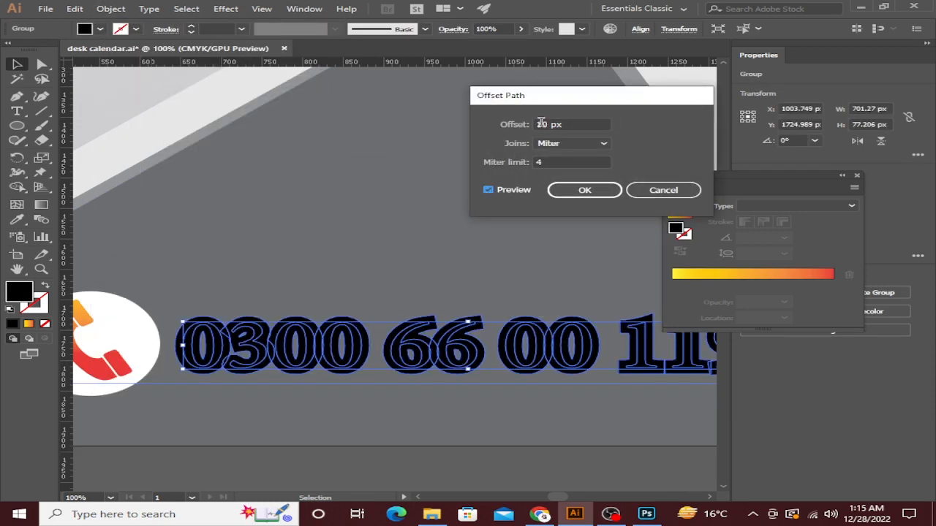
pyautogui.click(572, 143)
pyautogui.click(567, 171)
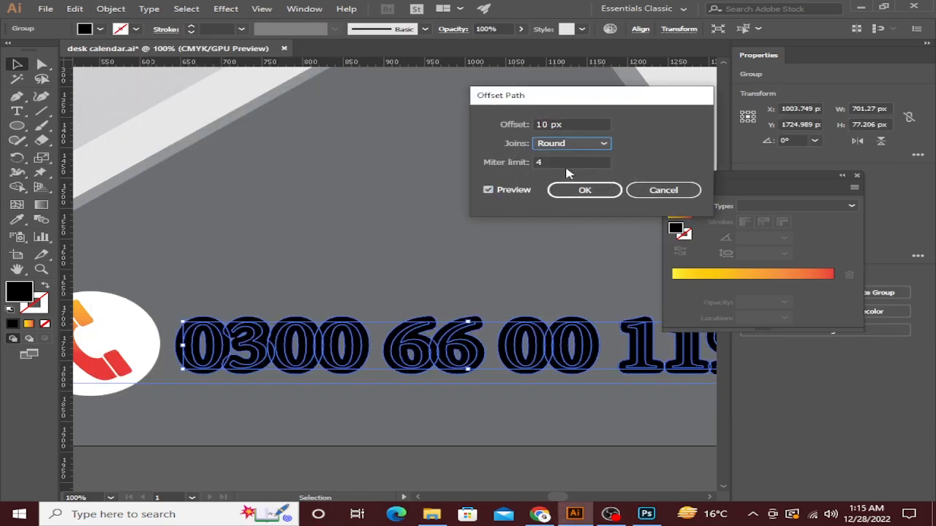
pyautogui.click(553, 123)
pyautogui.press('Down')
pyautogui.press('Down')
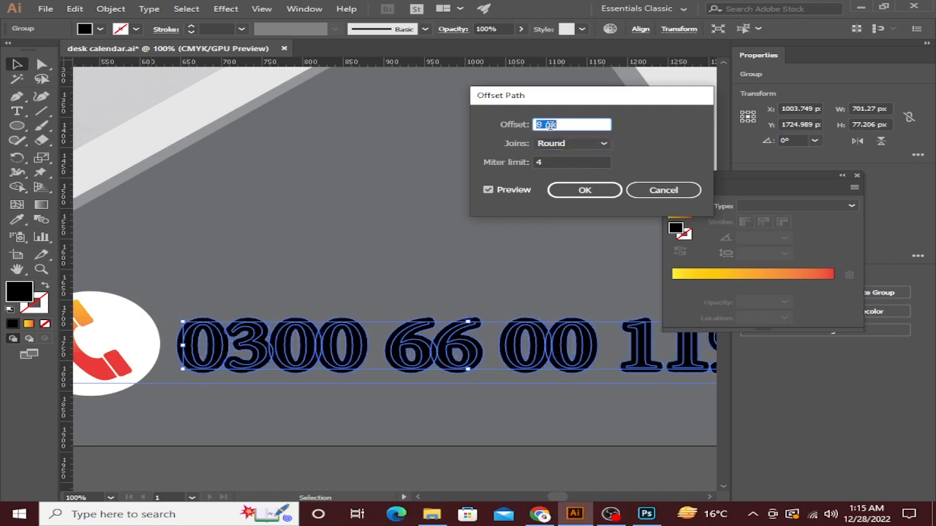
pyautogui.click(585, 189)
pyautogui.click(532, 475)
pyautogui.rightClick(539, 372)
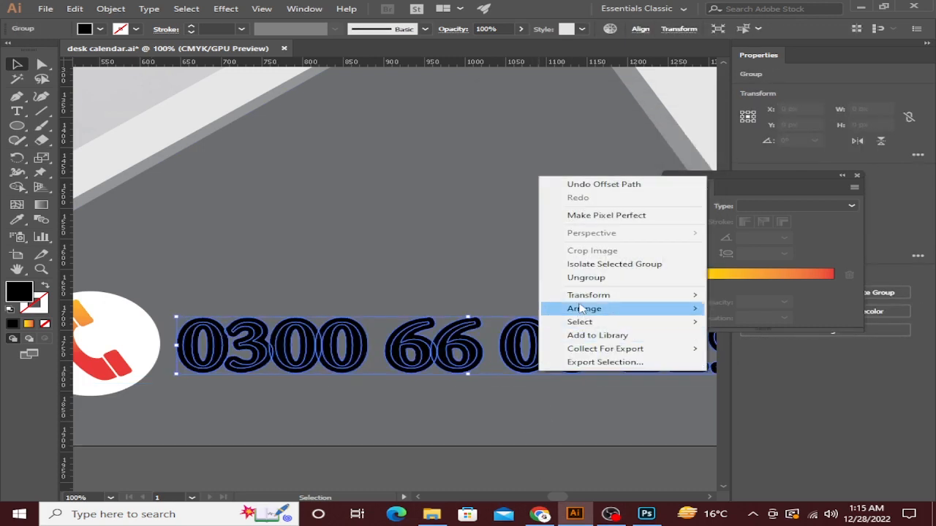
# Ungroup the digits, group the bold offset digits together, and nudge them upward.
pyautogui.click(586, 278)
pyautogui.click(648, 412)
pyautogui.hscroll(4, 583, 370)
pyautogui.click(563, 362)
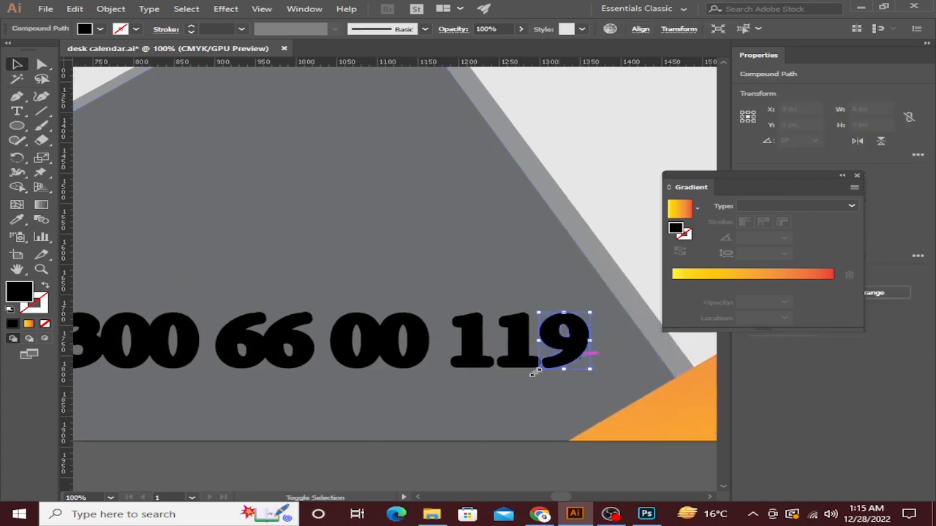
pyautogui.keyDown('shift'); pyautogui.click(520, 365); pyautogui.keyUp('shift')
pyautogui.keyDown('shift'); pyautogui.click(404, 367); pyautogui.keyUp('shift')
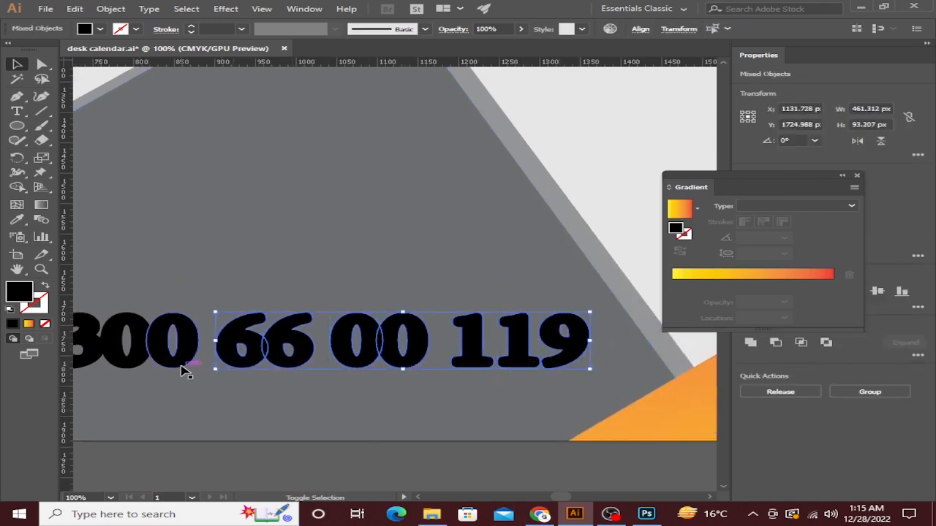
pyautogui.hscroll(-5, 293, 343)
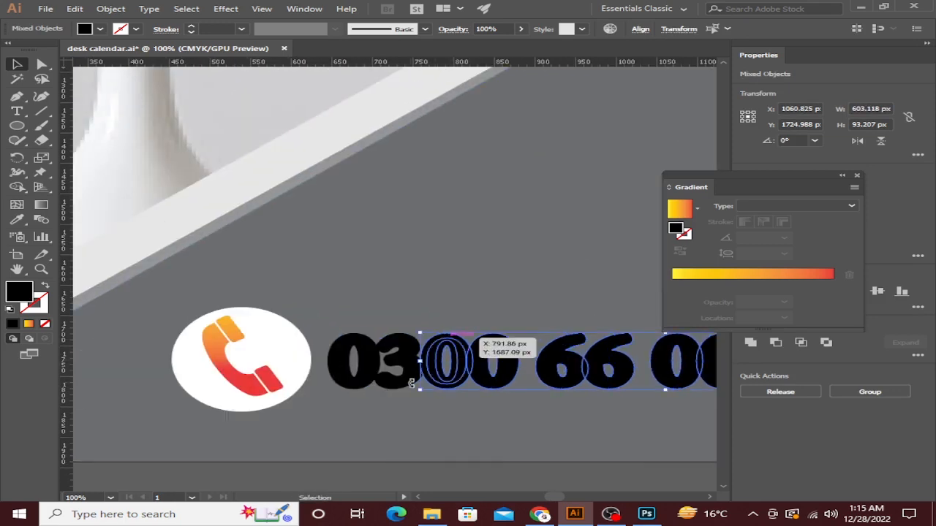
pyautogui.keyDown('shift'); pyautogui.click(398, 373); pyautogui.keyUp('shift')
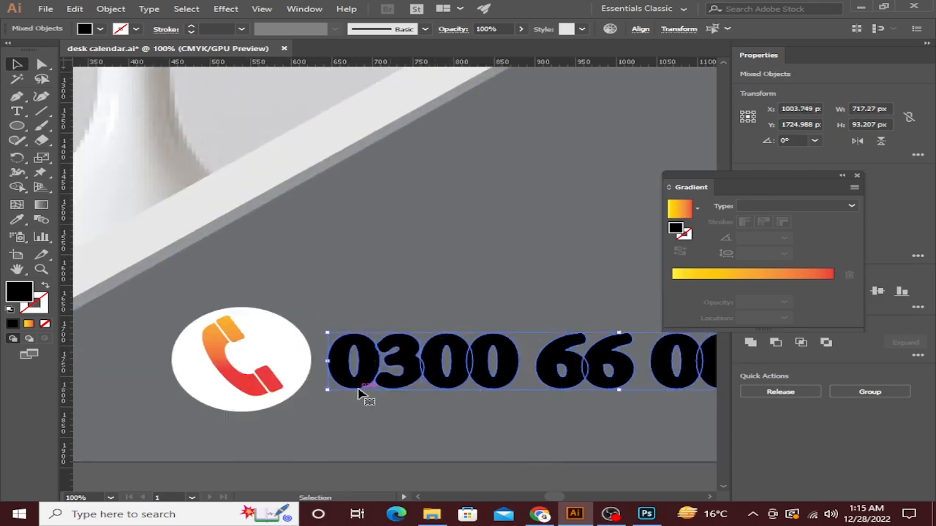
pyautogui.hotkey('ctrl', 'g')
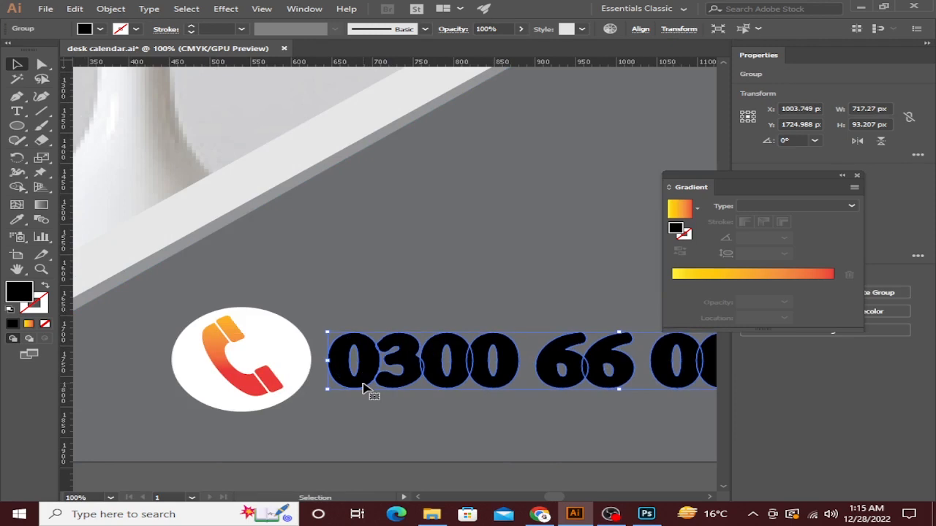
pyautogui.press('Up')
pyautogui.press('Up')
pyautogui.press('Up')
pyautogui.press('Up')
pyautogui.press('Up')
pyautogui.press('Up')
pyautogui.press('Up')
pyautogui.press('Up')
pyautogui.press('Up')
pyautogui.press('Up')
pyautogui.press('Up')
pyautogui.press('Up')
pyautogui.press('Up')
pyautogui.press('Up')
pyautogui.press('Up')
pyautogui.press('Up')
pyautogui.press('Up')
pyautogui.press('Up')
pyautogui.press('Up')
pyautogui.press('Up')
pyautogui.press('Up')
pyautogui.press('Up')
pyautogui.press('Up')
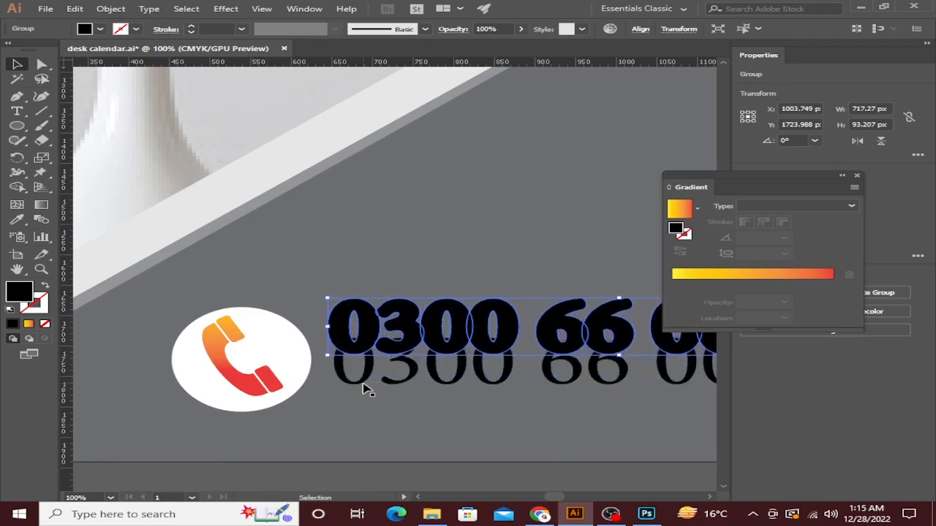
# Release the thin serif number's compound path into separate digit shapes.
pyautogui.moveTo(422, 402); pyautogui.dragTo(282, 405)
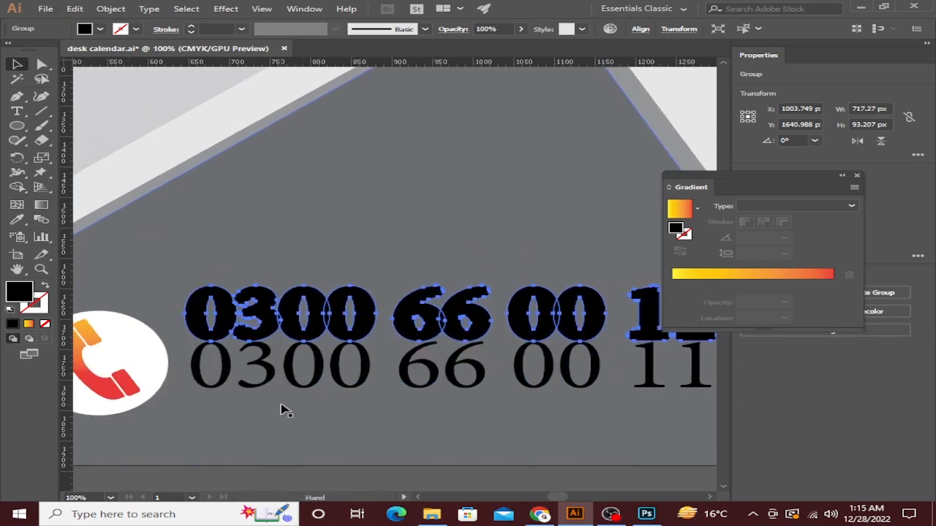
pyautogui.scroll(-2, 289, 406)
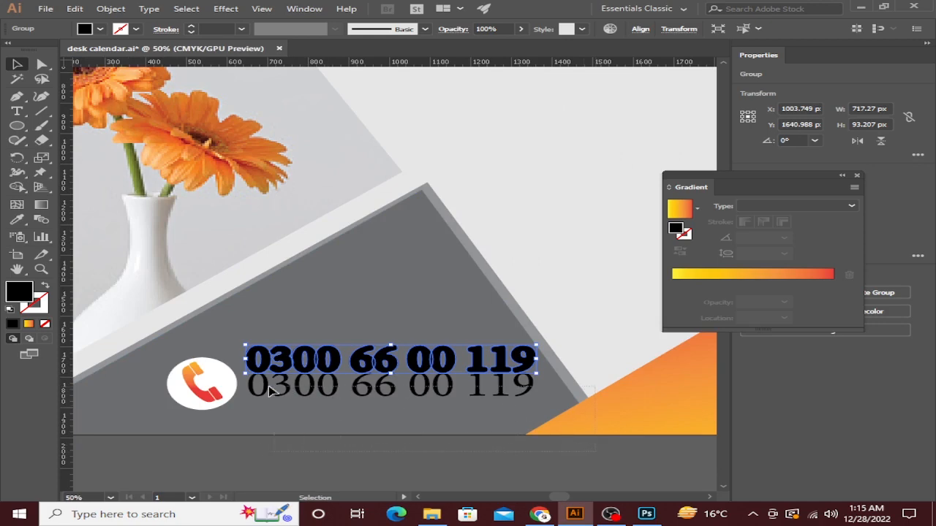
pyautogui.click(307, 392)
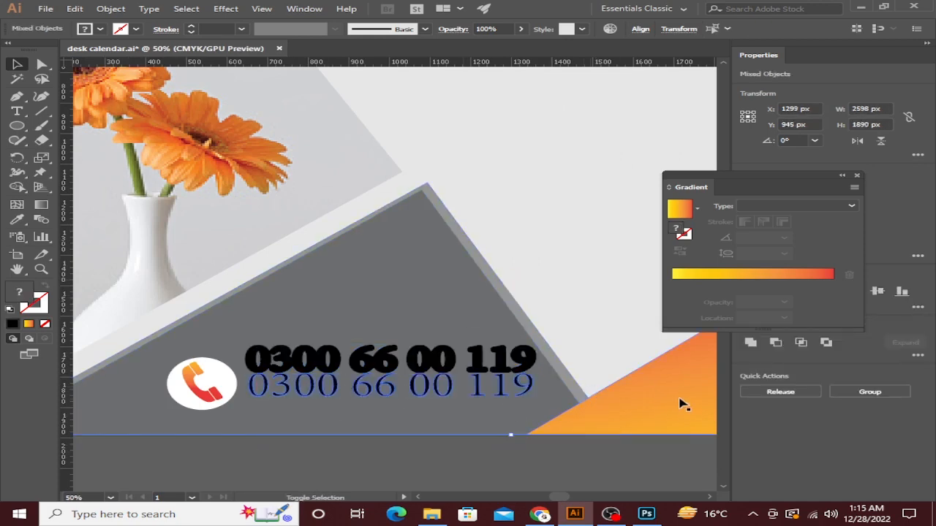
pyautogui.keyDown('shift'); pyautogui.click(497, 309); pyautogui.keyUp('shift')
pyautogui.scroll(1, 340, 399)
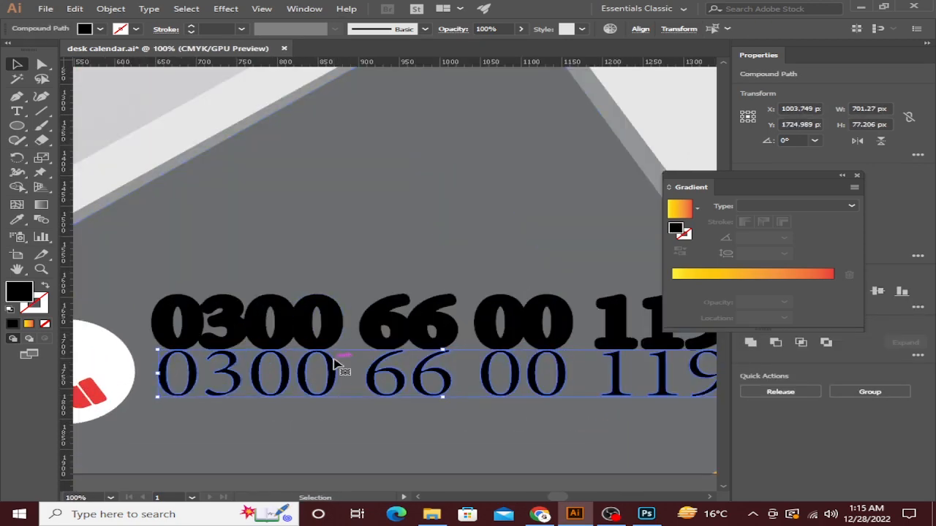
pyautogui.rightClick(334, 359)
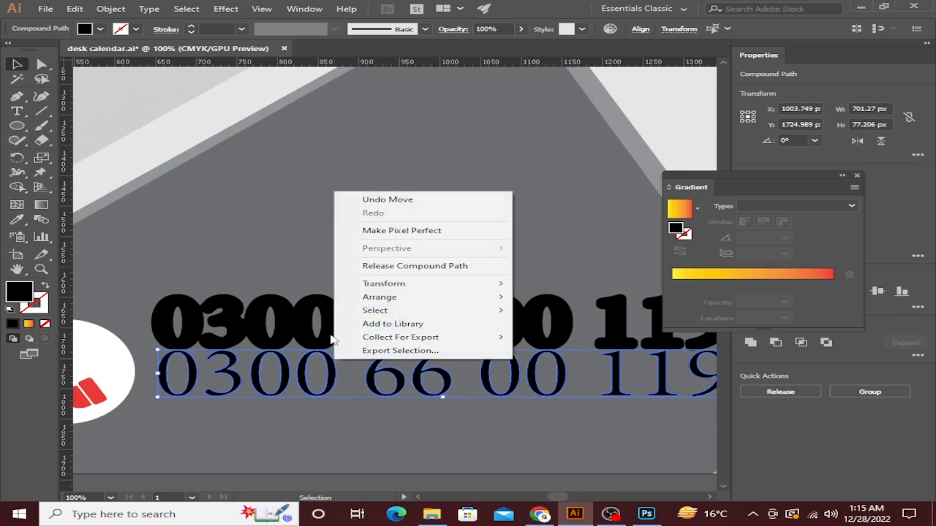
pyautogui.click(299, 282)
pyautogui.scroll(-3, 310, 299)
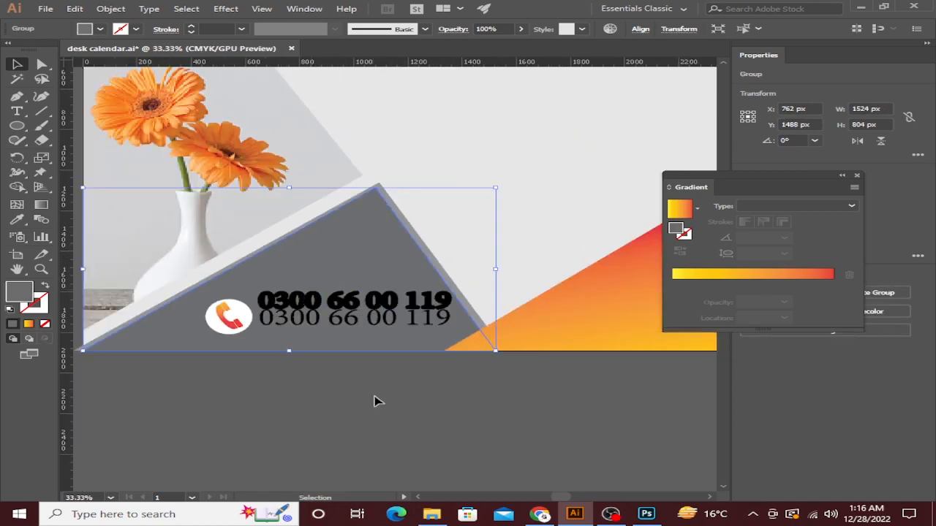
pyautogui.scroll(3, 270, 302)
# Select the thin serif digits, close the Gradient panel, and group them with Ctrl+G.
pyautogui.keyDown('shift'); pyautogui.click(184, 277); pyautogui.keyUp('shift')
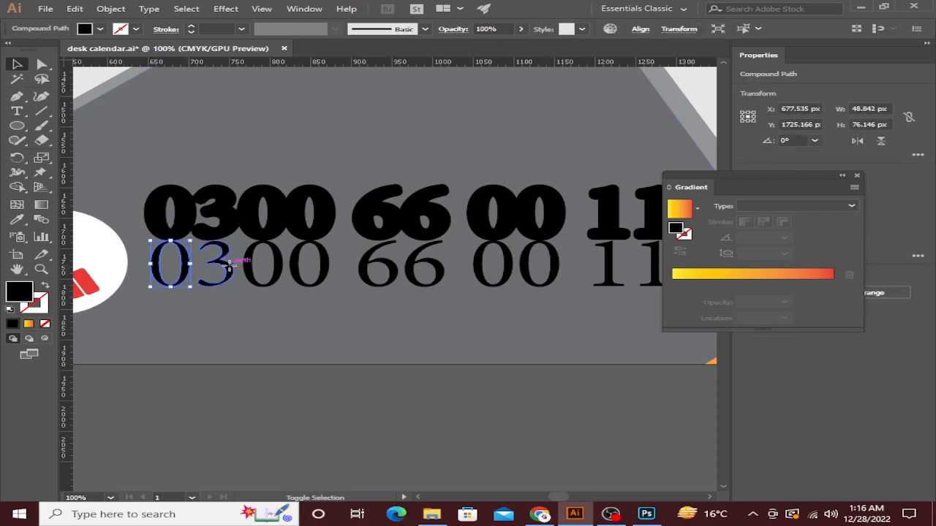
pyautogui.keyDown('shift'); pyautogui.click(230, 269); pyautogui.keyUp('shift')
pyautogui.keyDown('shift'); pyautogui.click(250, 267); pyautogui.keyUp('shift')
pyautogui.keyDown('shift'); pyautogui.click(394, 269); pyautogui.keyUp('shift')
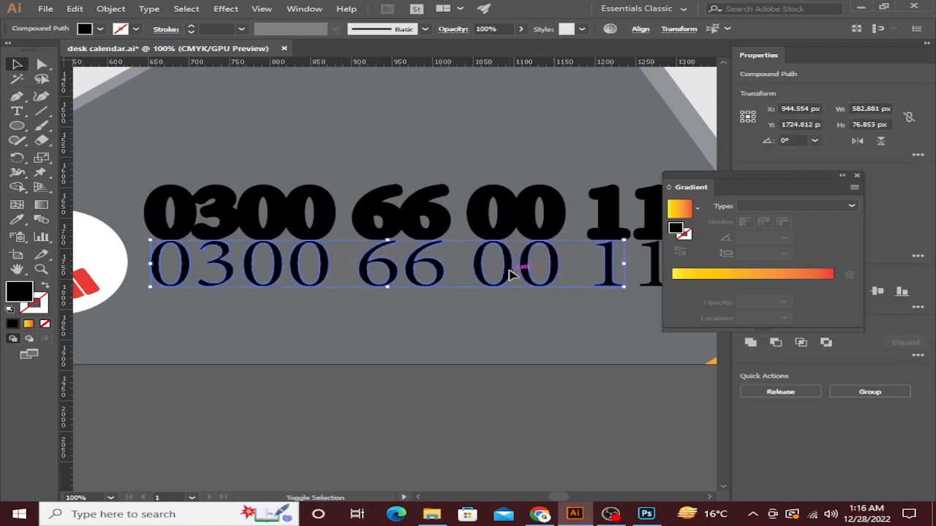
pyautogui.hscroll(5, 401, 262)
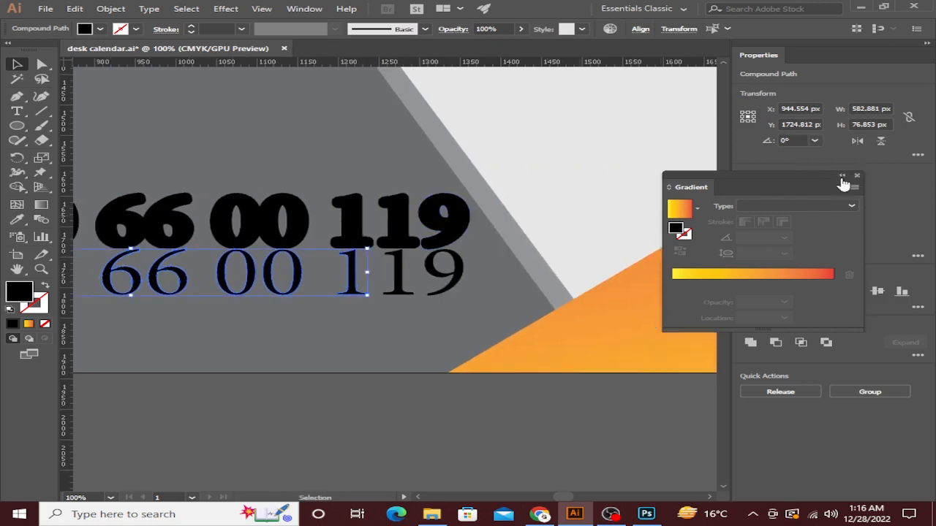
pyautogui.click(857, 176)
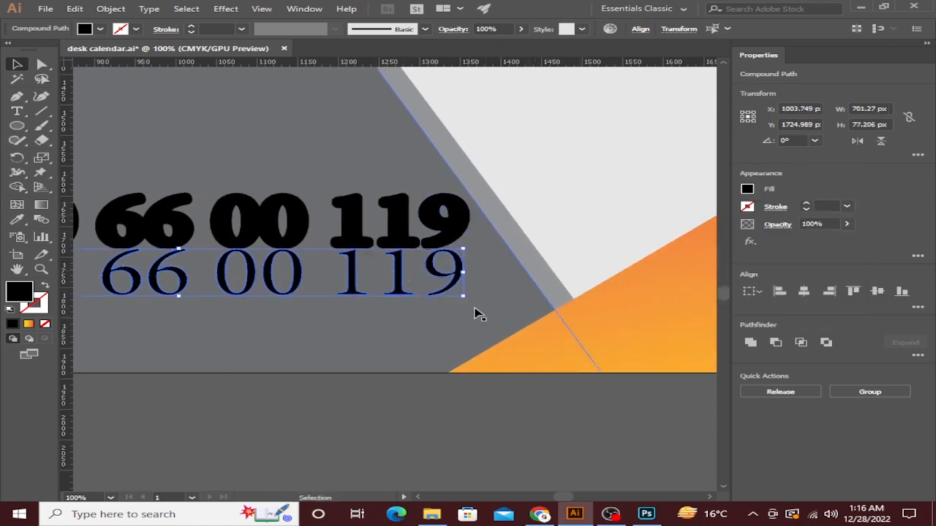
pyautogui.hotkey('ctrl', 'g')
pyautogui.hotkey('ctrl', '-')
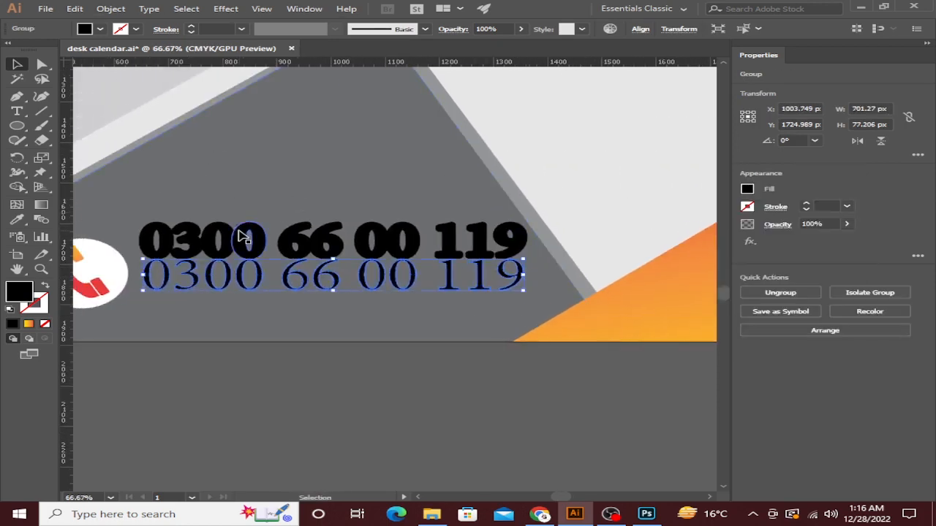
# Fill the bold phone-number group with white.
pyautogui.click(241, 234)
pyautogui.click(100, 29)
pyautogui.click(33, 49)
pyautogui.click(218, 291)
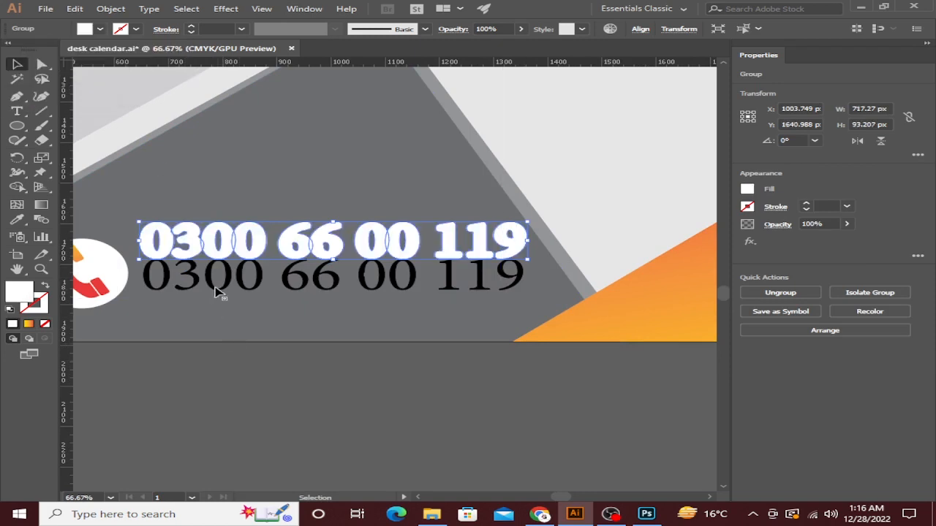
pyautogui.click(217, 289)
pyautogui.scroll(12, 219, 263)
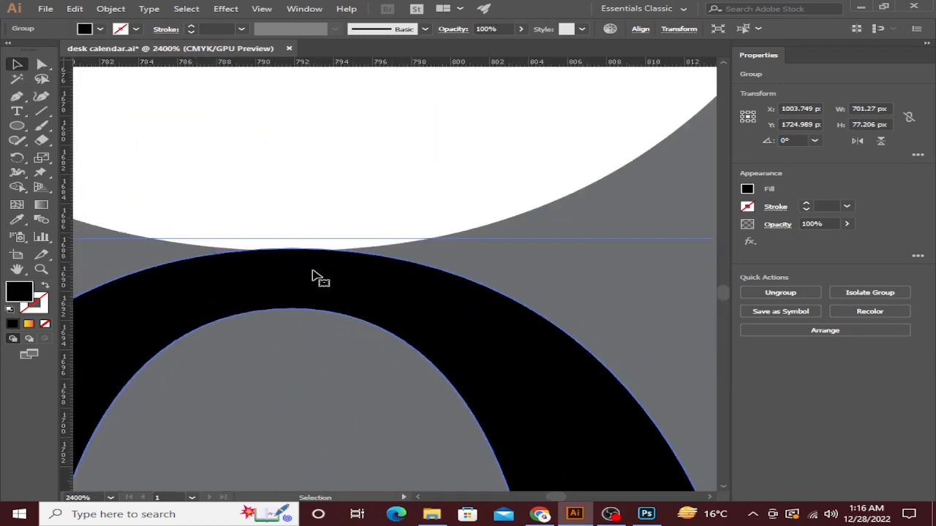
# Nudge the white number down and right so it sits behind the black digits.
pyautogui.click(368, 194)
pyautogui.press('Down')
pyautogui.press('Down')
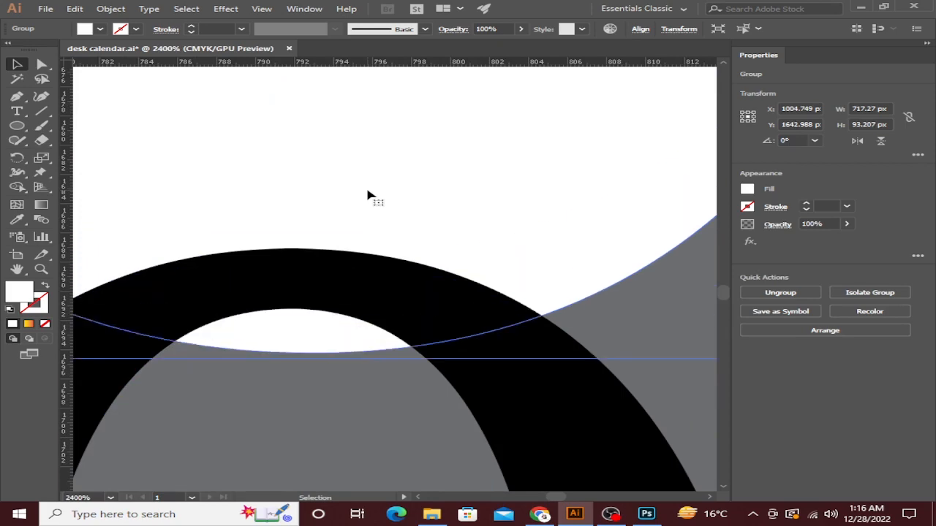
pyautogui.press('Right')
pyautogui.press('Down')
pyautogui.press('Down')
pyautogui.press('Down')
pyautogui.press('Down')
pyautogui.press('Down')
pyautogui.scroll(-8, 375, 212)
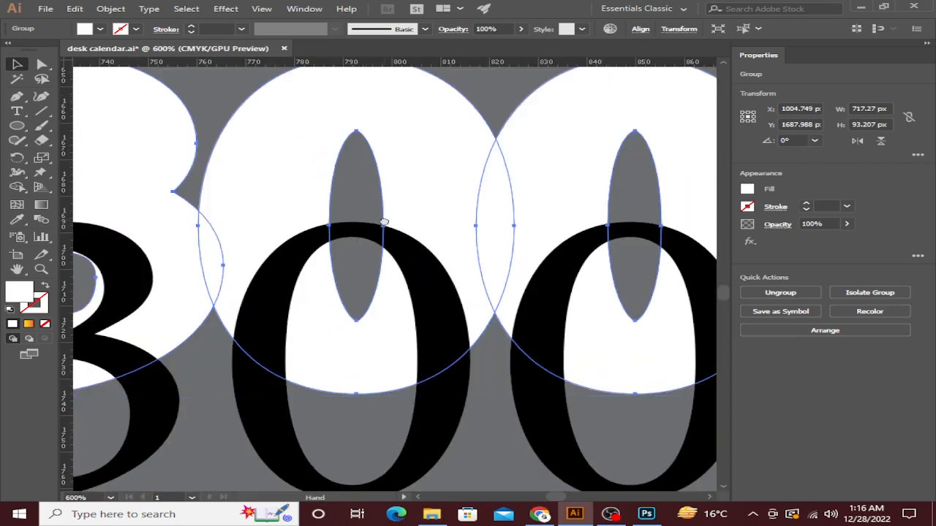
pyautogui.press('Down')
pyautogui.press('Down')
pyautogui.press('Down')
pyautogui.press('Down')
pyautogui.press('Down')
pyautogui.press('Down')
pyautogui.press('Down')
pyautogui.press('Down')
pyautogui.press('Down')
pyautogui.press('Down')
pyautogui.press('Down')
pyautogui.press('Down')
pyautogui.press('Down')
pyautogui.press('Down')
pyautogui.press('Down')
pyautogui.press('Down')
pyautogui.press('Down')
pyautogui.press('Down')
pyautogui.press('Down')
pyautogui.press('Down')
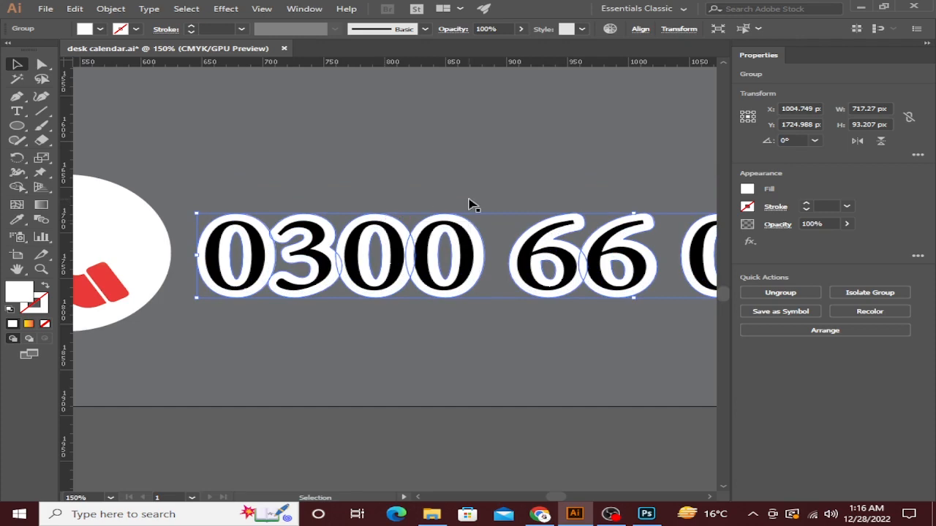
# Deselect to preview the white-outlined number, then pan over to the calendar date grid.
pyautogui.click(511, 443)
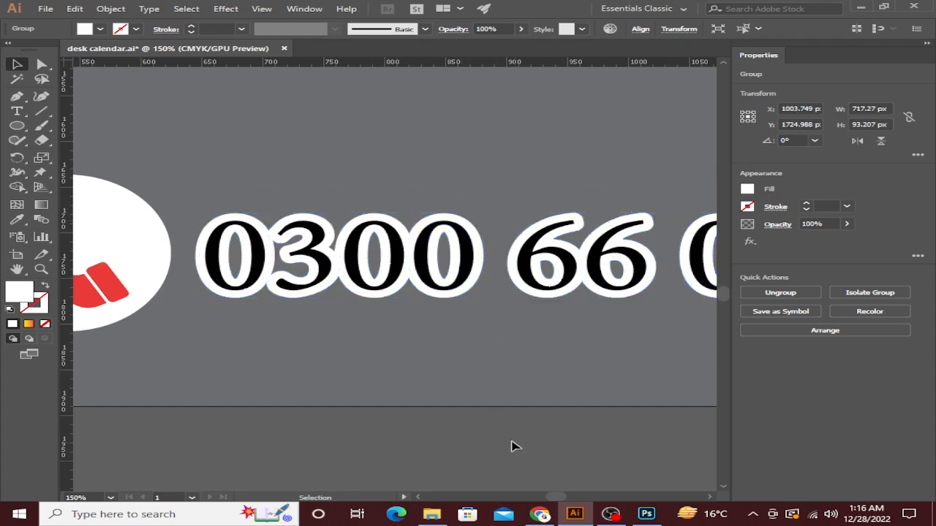
pyautogui.scroll(-2, 526, 428)
pyautogui.moveTo(526, 428); pyautogui.dragTo(406, 356)
pyautogui.scroll(-5, 407, 354)
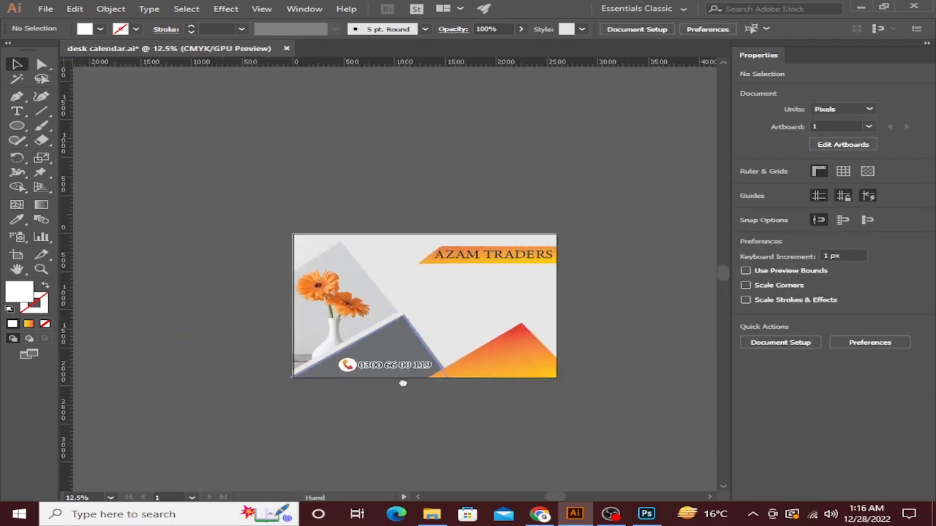
pyautogui.scroll(1, 422, 241)
pyautogui.moveTo(423, 250); pyautogui.dragTo(376, 202)
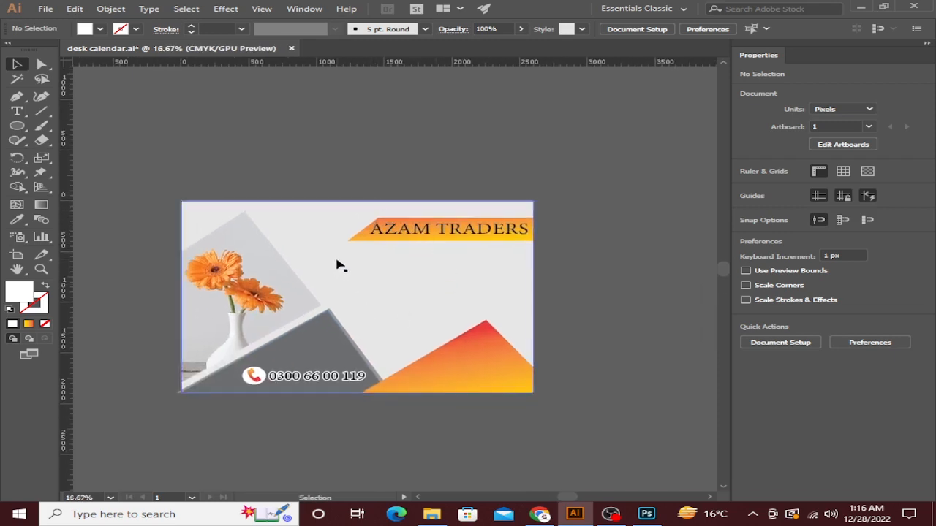
pyautogui.scroll(-3, 263, 158)
pyautogui.moveTo(305, 145); pyautogui.dragTo(371, 265)
pyautogui.scroll(5, 341, 247)
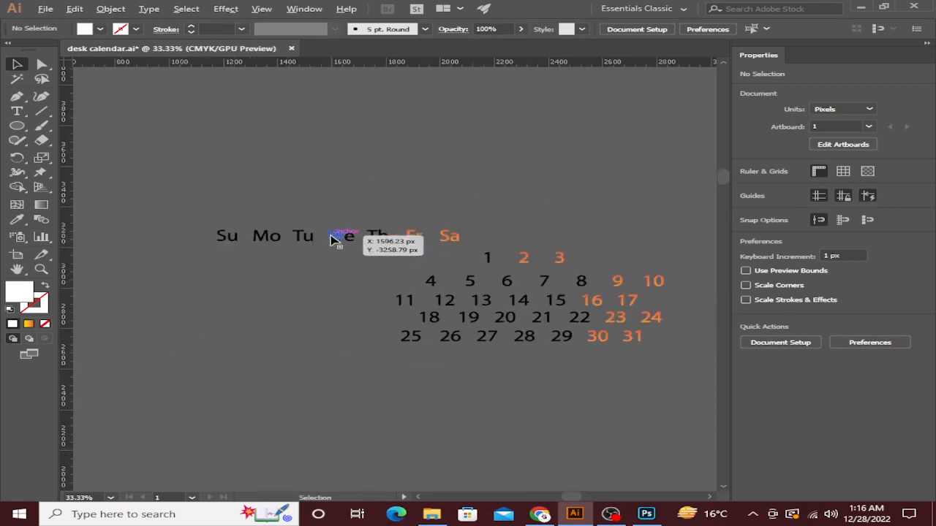
# Move the 1 2 3 date row left so it sits under Th, Fr and Sa.
pyautogui.click(488, 247)
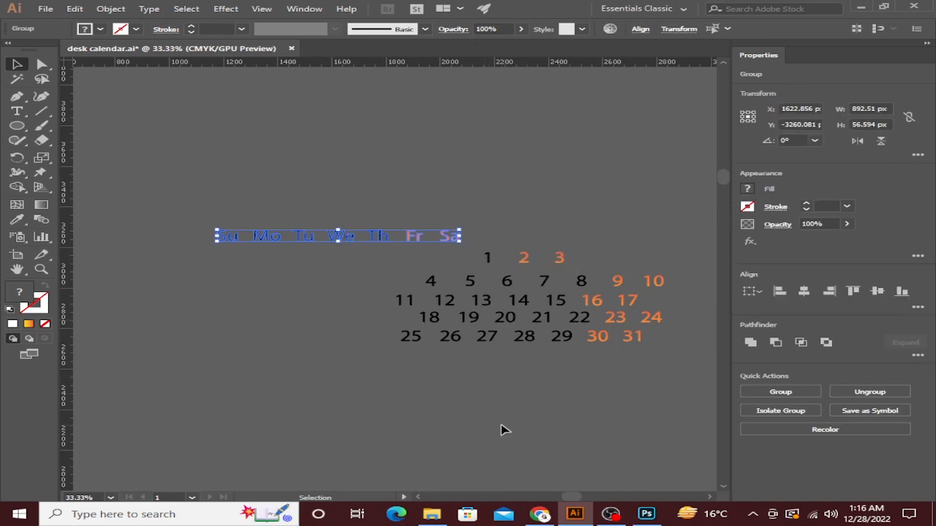
pyautogui.scroll(-3, 501, 429)
pyautogui.scroll(3, 486, 282)
pyautogui.click(518, 211)
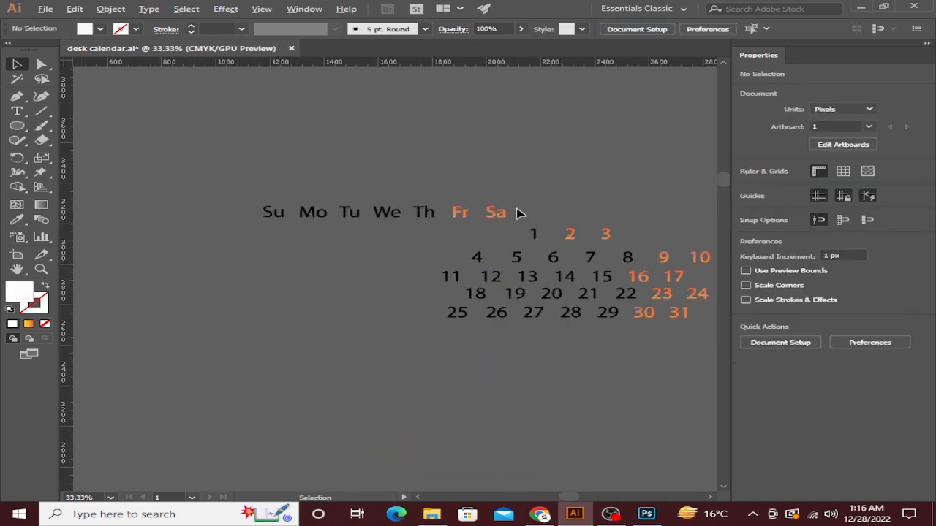
pyautogui.scroll(3, 530, 217)
pyautogui.moveTo(438, 230); pyautogui.dragTo(713, 315)
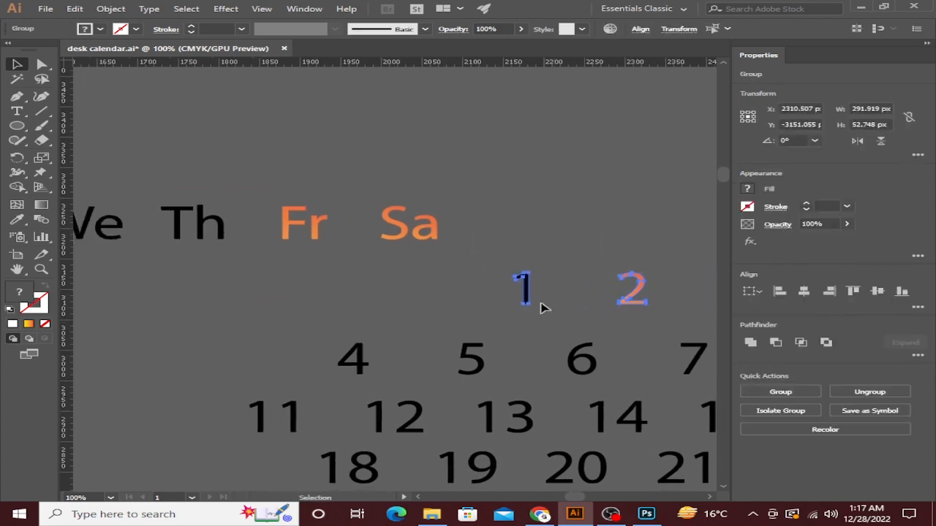
pyautogui.moveTo(528, 300); pyautogui.dragTo(192, 307)
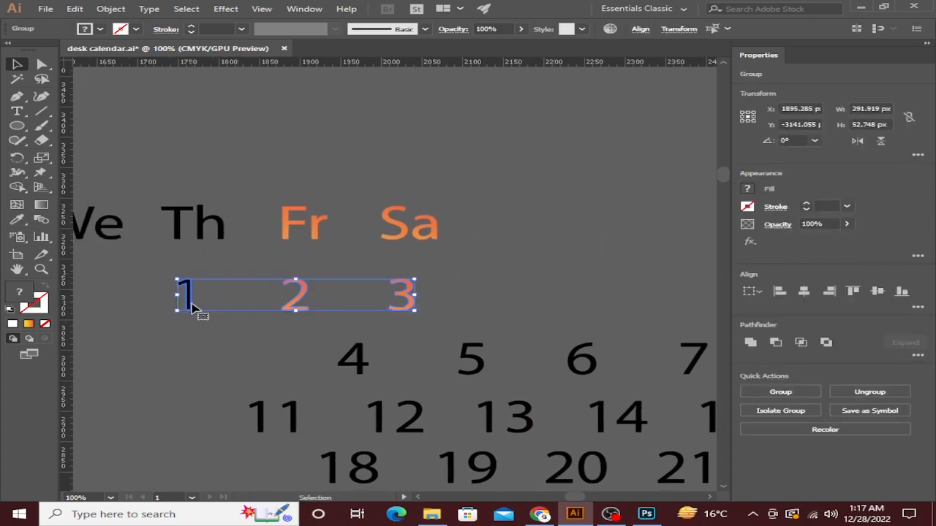
# Select the 3 and the 1 individually to check their placement under the headers.
pyautogui.click(465, 273)
pyautogui.scroll(1, 414, 286)
pyautogui.click(409, 291)
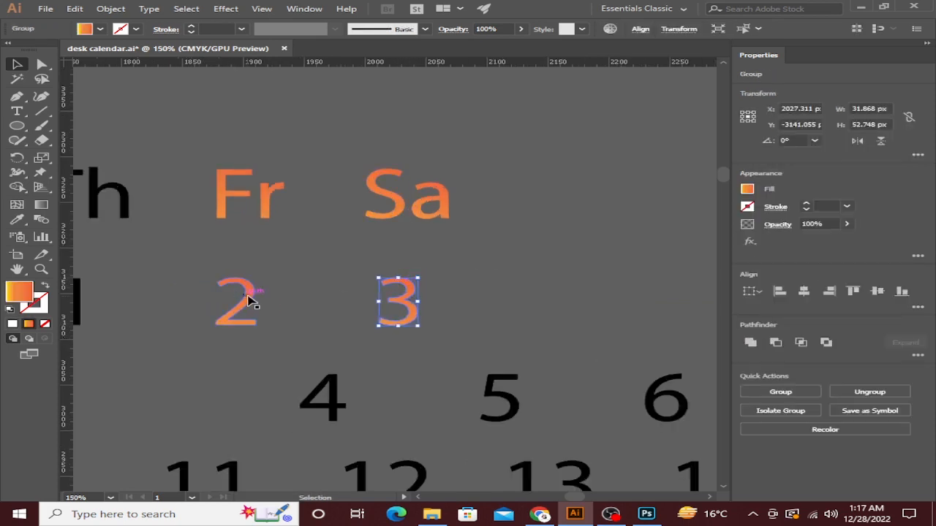
pyautogui.click(481, 318)
pyautogui.scroll(-3, 476, 322)
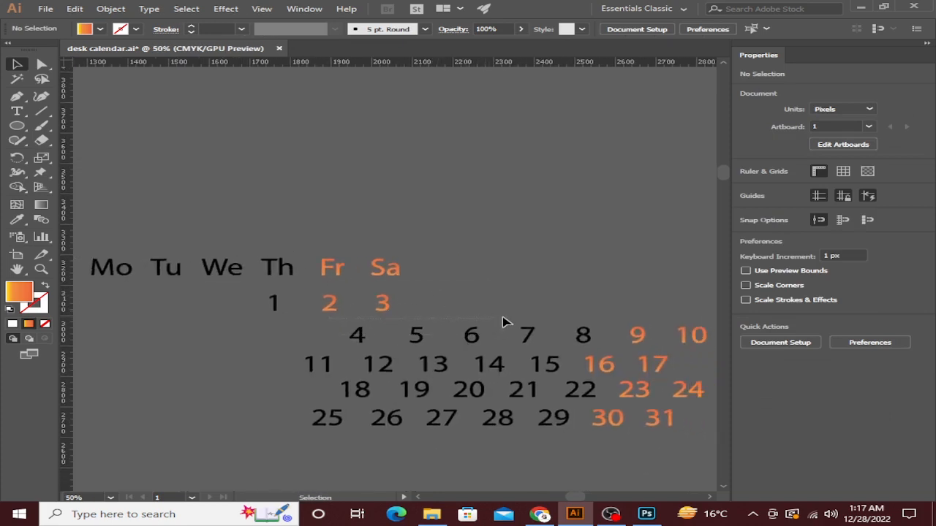
pyautogui.click(275, 308)
pyautogui.scroll(4, 278, 311)
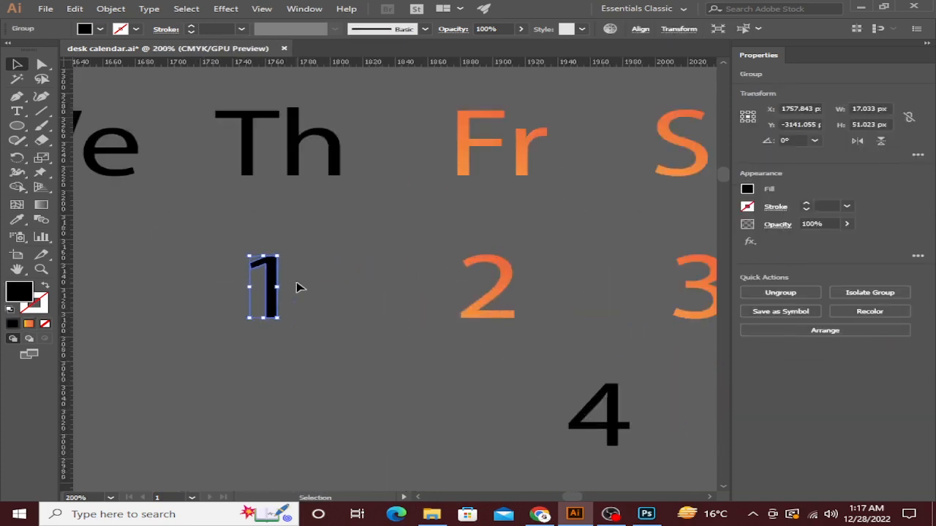
pyautogui.click(351, 243)
pyautogui.scroll(-4, 352, 244)
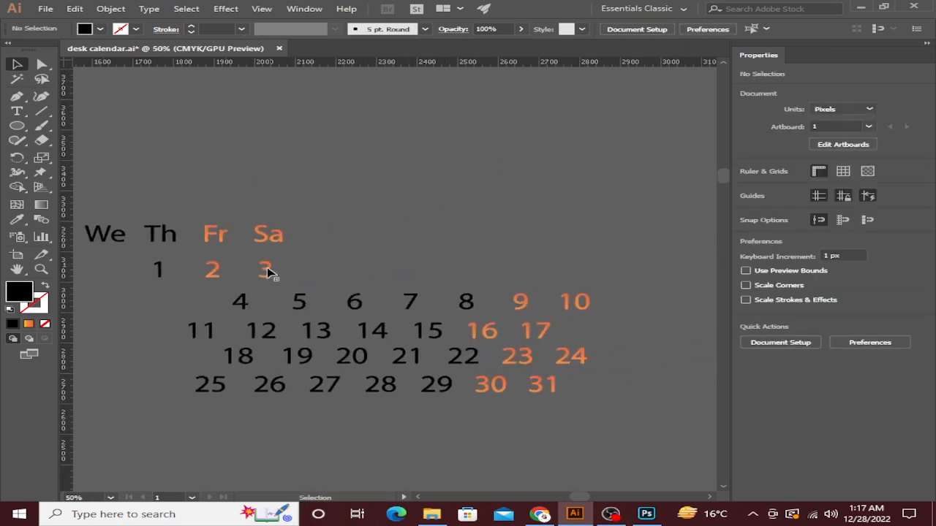
# Move the 4–10 row left under the weekday headers and nudge the 5 slightly left.
pyautogui.moveTo(462, 303); pyautogui.dragTo(561, 285)
pyautogui.scroll(2, 357, 294)
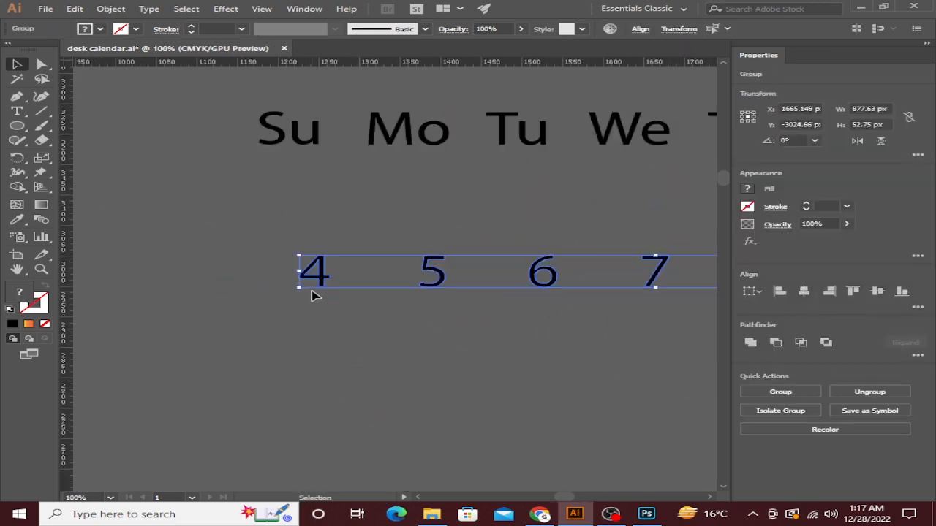
pyautogui.moveTo(324, 284); pyautogui.dragTo(293, 291)
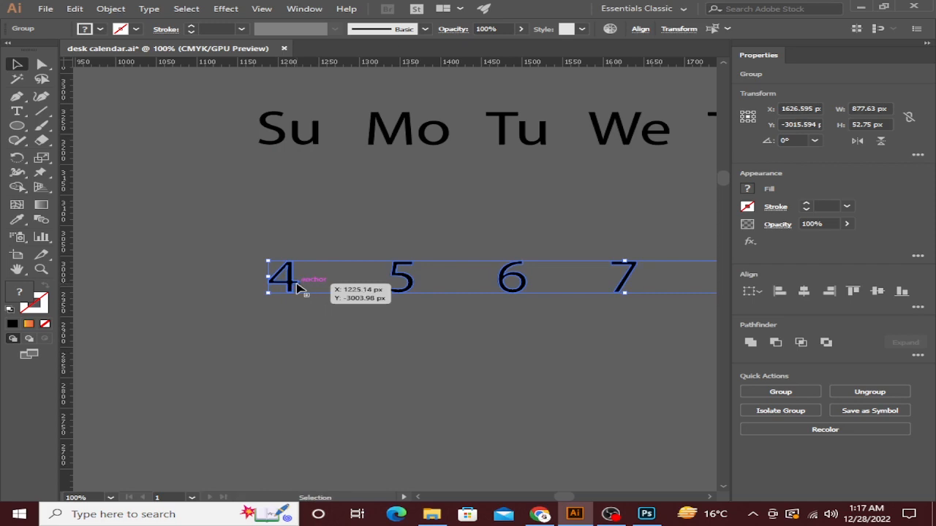
pyautogui.click(336, 319)
pyautogui.moveTo(456, 314); pyautogui.dragTo(405, 320)
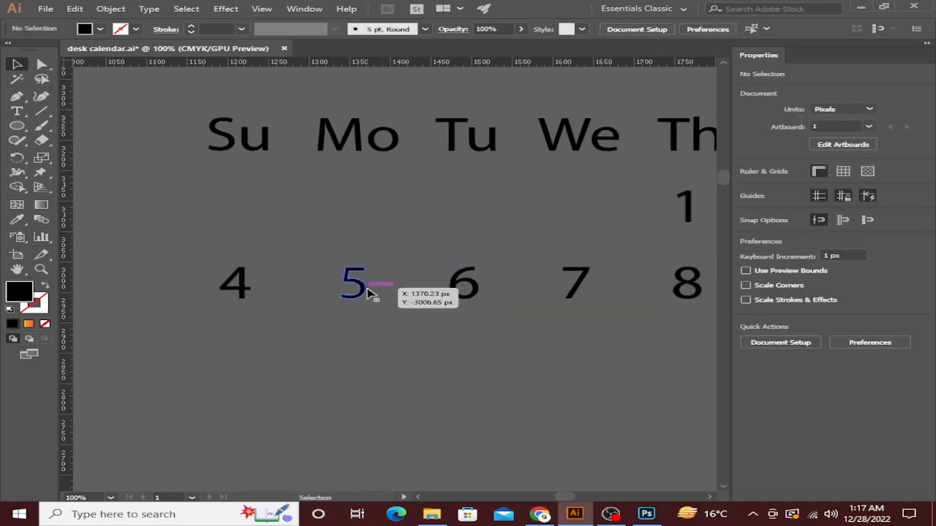
pyautogui.click(366, 290)
pyautogui.press('Left')
pyautogui.press('Left')
pyautogui.press('Left')
pyautogui.click(391, 332)
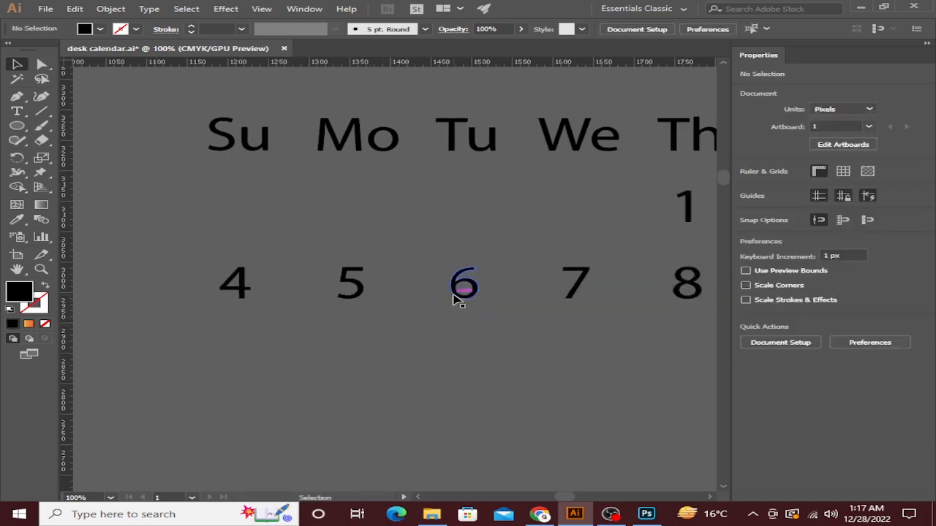
# Move the 11–17 row left under the 4–10 row and nudge it up slightly.
pyautogui.moveTo(490, 327); pyautogui.dragTo(309, 323)
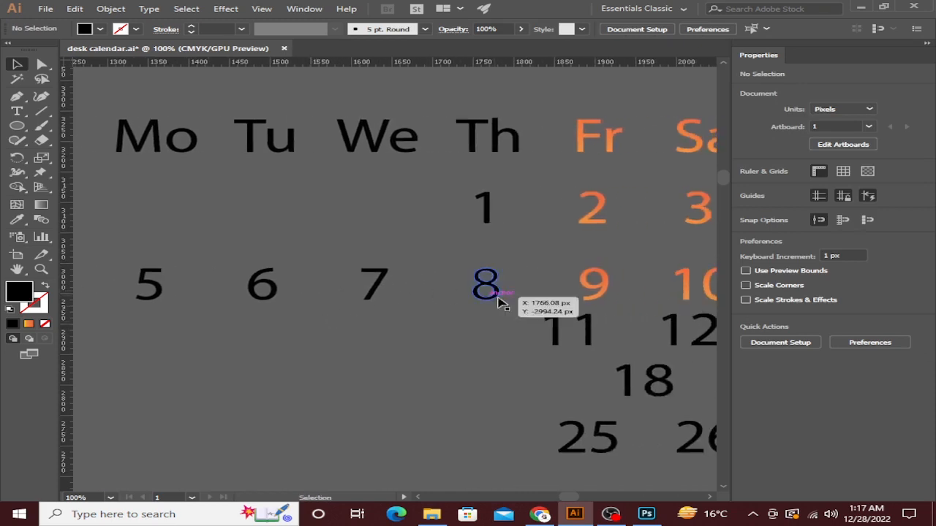
pyautogui.moveTo(484, 324); pyautogui.dragTo(289, 336)
pyautogui.moveTo(794, 351); pyautogui.dragTo(692, 349)
pyautogui.moveTo(256, 384); pyautogui.dragTo(585, 349)
pyautogui.moveTo(217, 352); pyautogui.dragTo(457, 334)
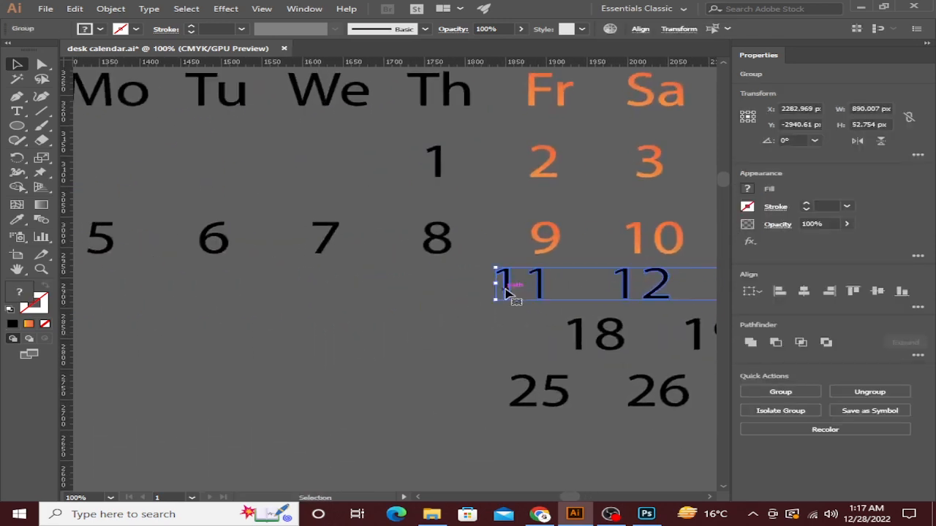
pyautogui.moveTo(508, 291); pyautogui.dragTo(226, 342)
pyautogui.scroll(-2, 319, 321)
pyautogui.scroll(2, 150, 290)
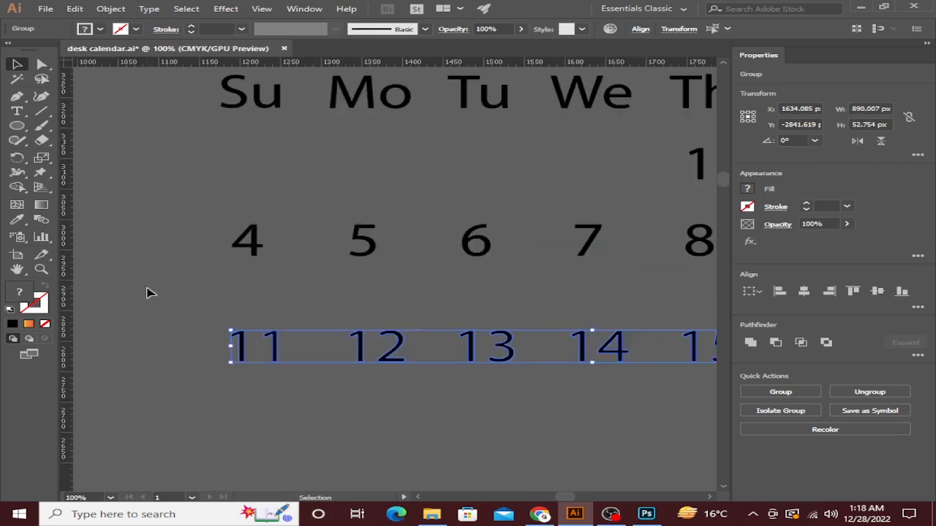
pyautogui.scroll(-1, 293, 307)
pyautogui.moveTo(292, 307); pyautogui.dragTo(230, 314)
pyautogui.press('Up')
pyautogui.press('Up')
pyautogui.press('Up')
pyautogui.press('Up')
pyautogui.press('Up')
pyautogui.press('Up')
pyautogui.press('Up')
pyautogui.press('Up')
pyautogui.press('Up')
pyautogui.press('Up')
pyautogui.press('Up')
pyautogui.press('Up')
pyautogui.press('Up')
pyautogui.press('Up')
pyautogui.press('Up')
pyautogui.press('Up')
pyautogui.press('Up')
pyautogui.press('Up')
pyautogui.press('Up')
pyautogui.press('Up')
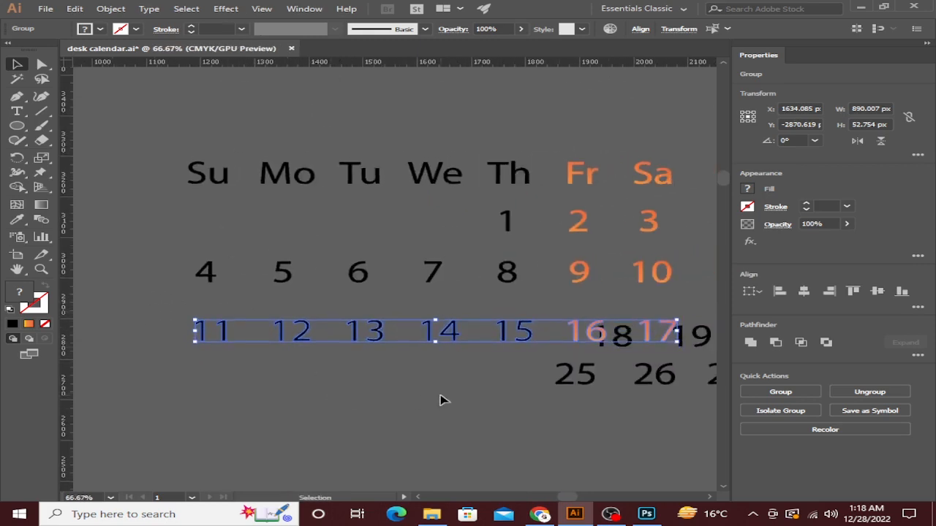
pyautogui.click(497, 381)
# Place the 18–24 row under the 11–17 row, with 25–31 below it.
pyautogui.scroll(-1, 497, 381)
pyautogui.moveTo(497, 381); pyautogui.dragTo(228, 365)
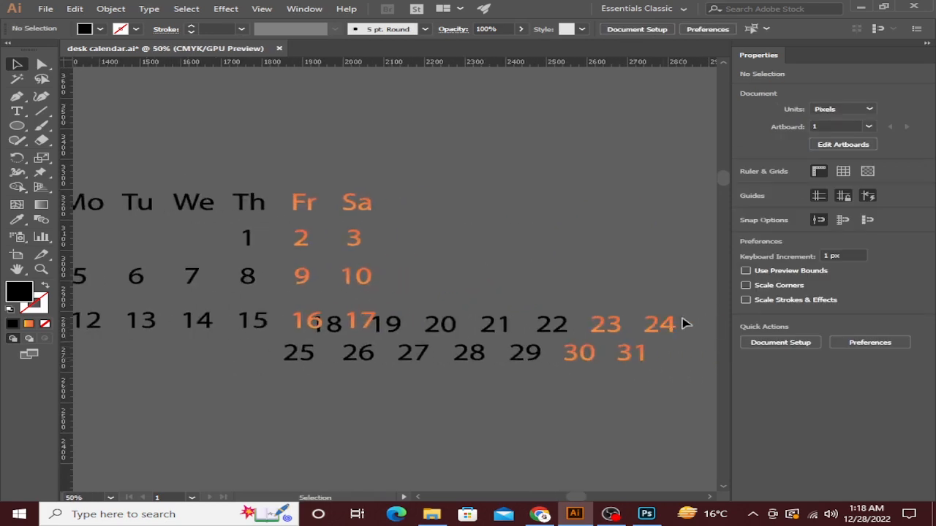
pyautogui.click(336, 335)
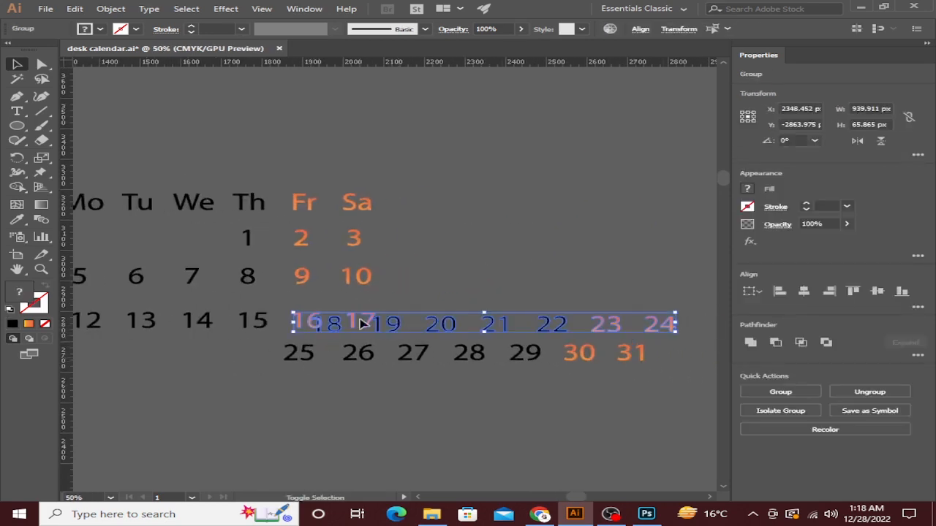
pyautogui.moveTo(438, 324); pyautogui.dragTo(201, 399)
pyautogui.moveTo(588, 361); pyautogui.dragTo(524, 453)
pyautogui.moveTo(423, 399); pyautogui.dragTo(662, 368)
pyautogui.moveTo(511, 376); pyautogui.dragTo(455, 338)
pyautogui.click(589, 353)
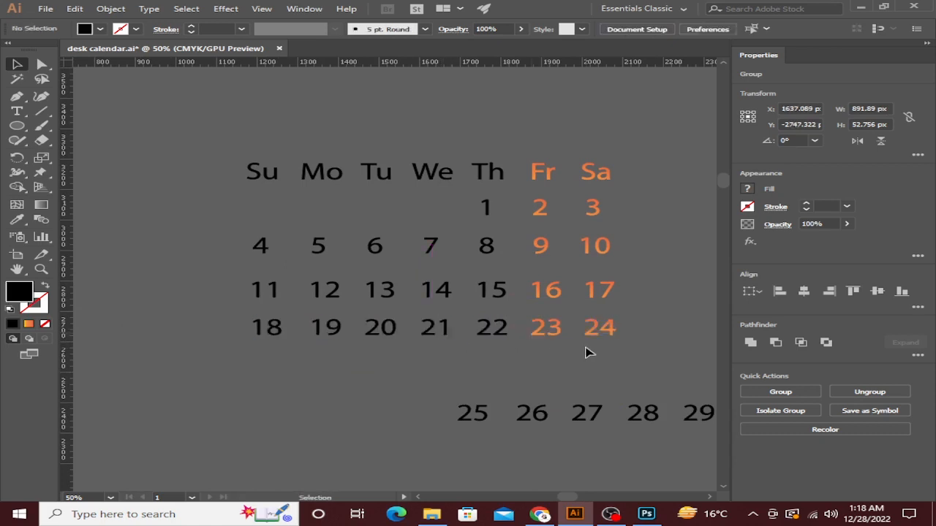
# Group the 11–17 date numbers together.
pyautogui.hscroll(2, 493, 331)
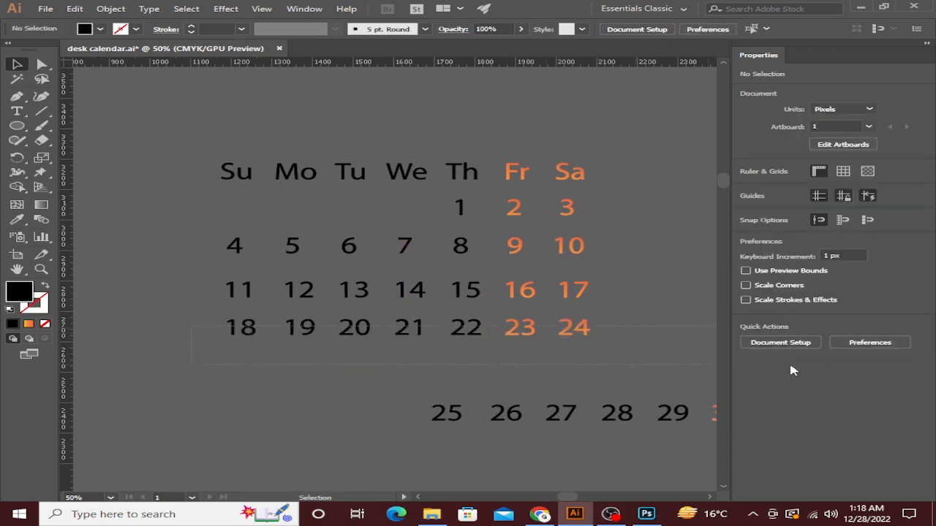
pyautogui.click(493, 333)
pyautogui.rightClick(494, 333)
pyautogui.press('Escape')
pyautogui.click(186, 291)
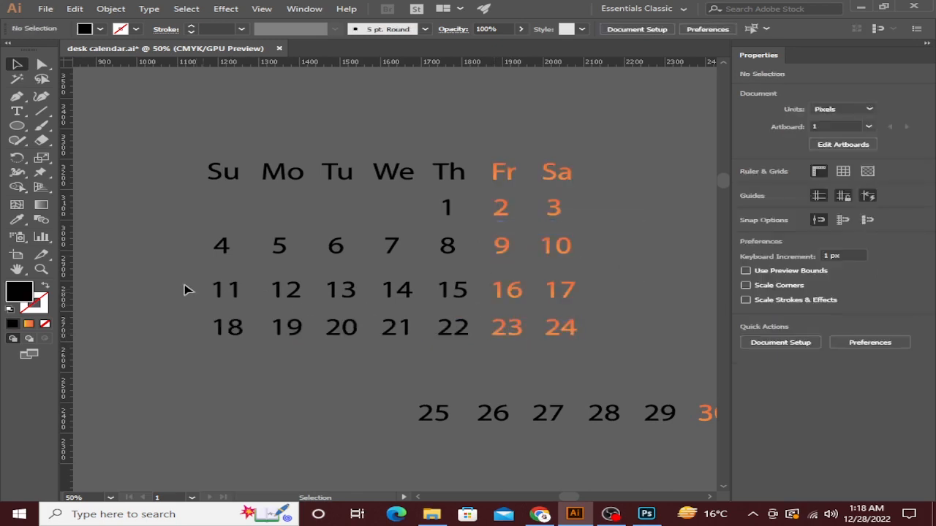
pyautogui.moveTo(585, 313); pyautogui.dragTo(585, 313)
pyautogui.rightClick(528, 279)
pyautogui.click(559, 352)
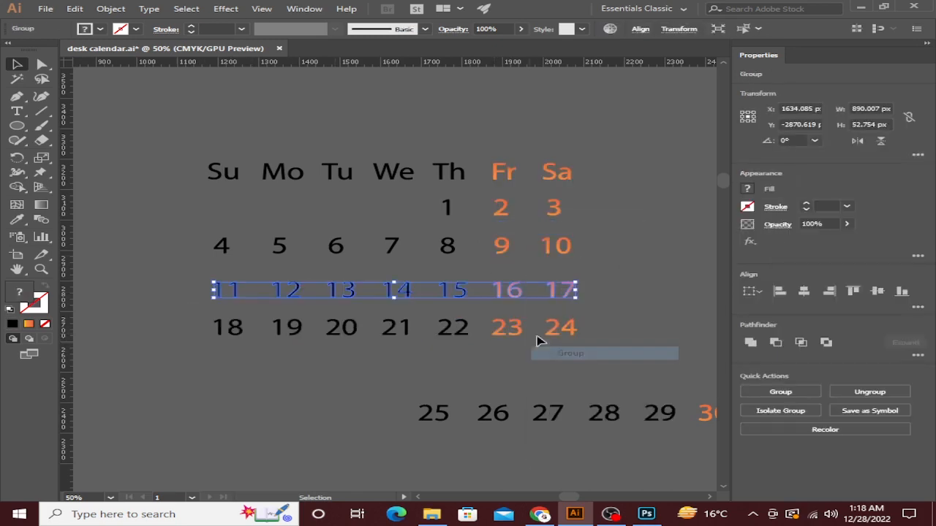
pyautogui.click(379, 270)
# Select the 4–10 row and browse the Edit and Object menus.
pyautogui.moveTo(220, 256); pyautogui.dragTo(538, 268)
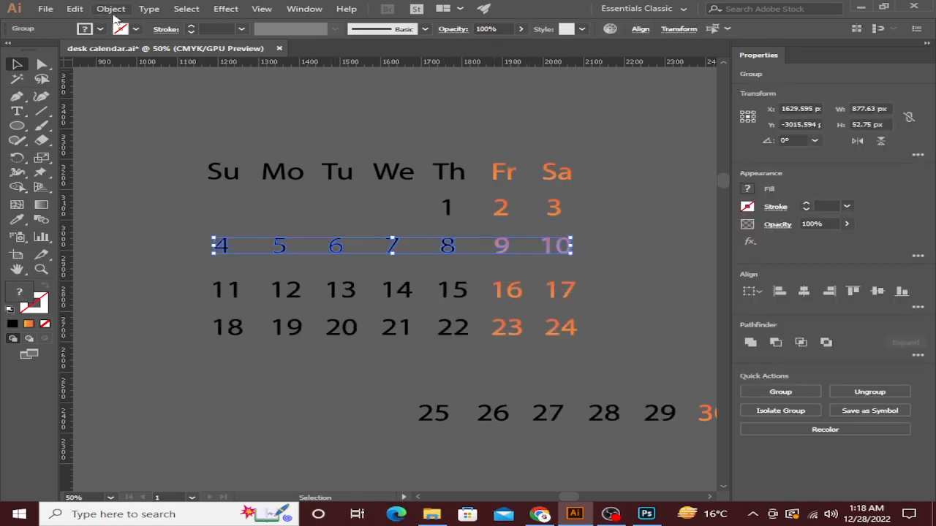
pyautogui.click(74, 8)
pyautogui.click(75, 8)
pyautogui.click(110, 8)
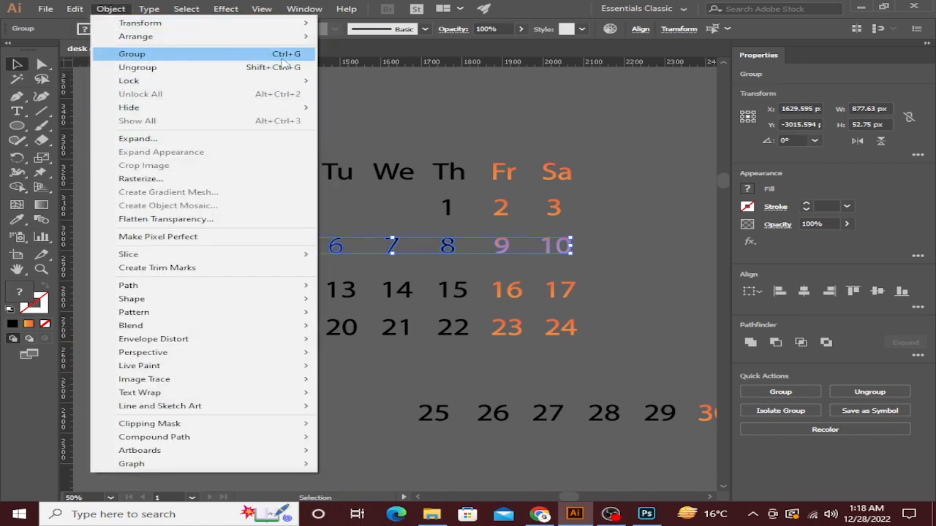
pyautogui.click(397, 222)
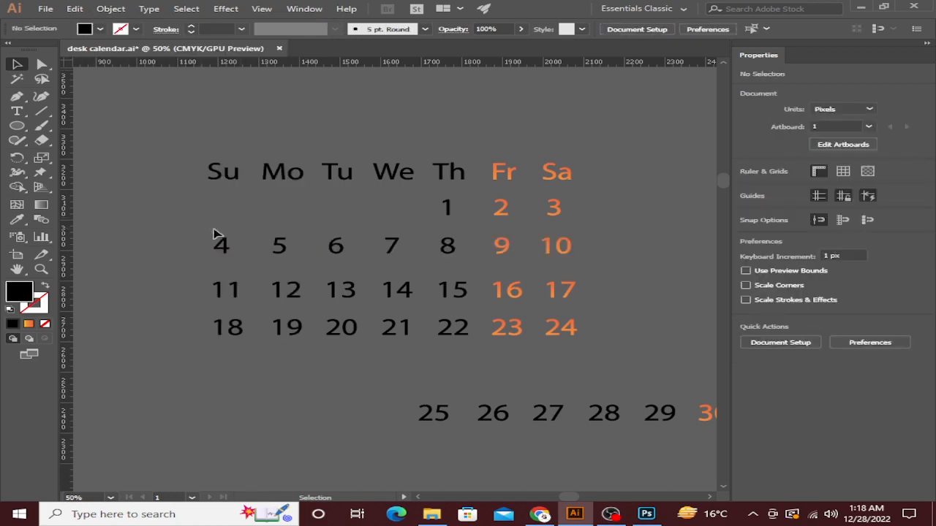
pyautogui.click(578, 251)
pyautogui.click(595, 265)
# Select the 1–3 row, the Su–Sa header row and the whole grid in turn to check grouping.
pyautogui.moveTo(421, 191); pyautogui.dragTo(600, 208)
pyautogui.click(600, 209)
pyautogui.moveTo(190, 153); pyautogui.dragTo(609, 181)
pyautogui.click(494, 181)
pyautogui.click(596, 356)
pyautogui.click(668, 320)
# Ungroup the 1–3 row and the 4–24 date rows block.
pyautogui.click(507, 209)
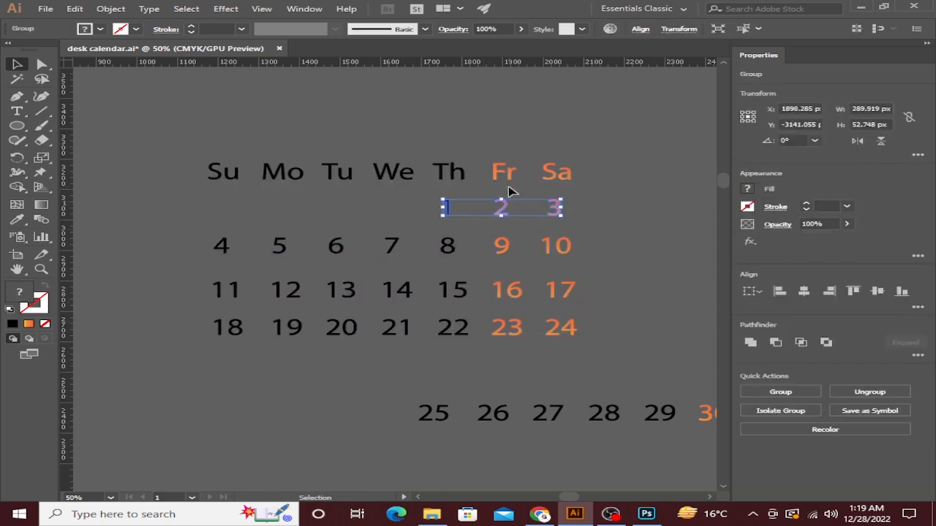
pyautogui.rightClick(502, 207)
pyautogui.click(534, 320)
pyautogui.rightClick(363, 304)
pyautogui.click(409, 390)
pyautogui.click(509, 190)
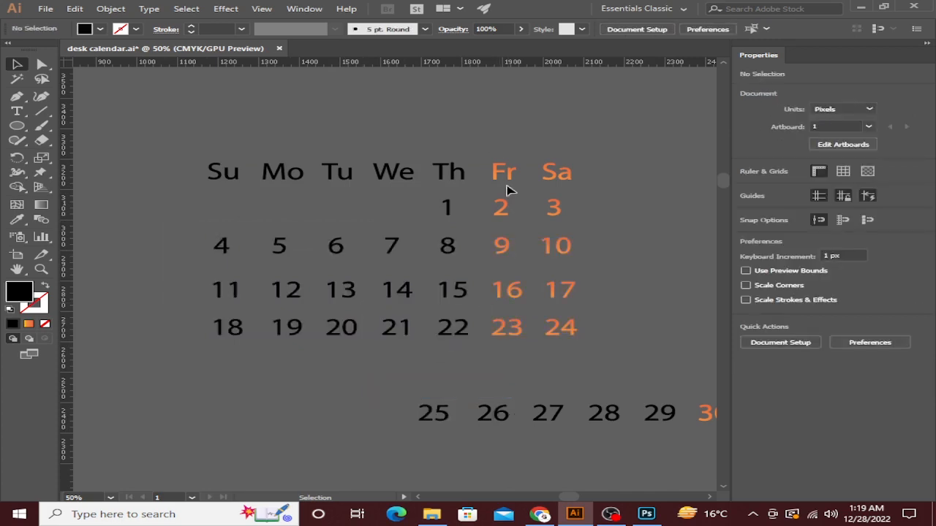
pyautogui.click(564, 198)
# Ungroup the calendar rows and clear the selection.
pyautogui.rightClick(559, 174)
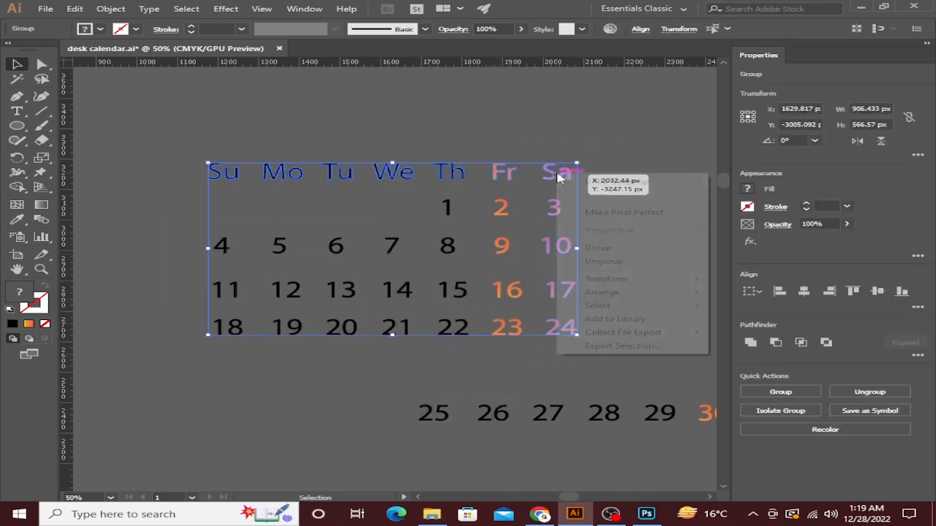
pyautogui.click(594, 262)
pyautogui.click(620, 203)
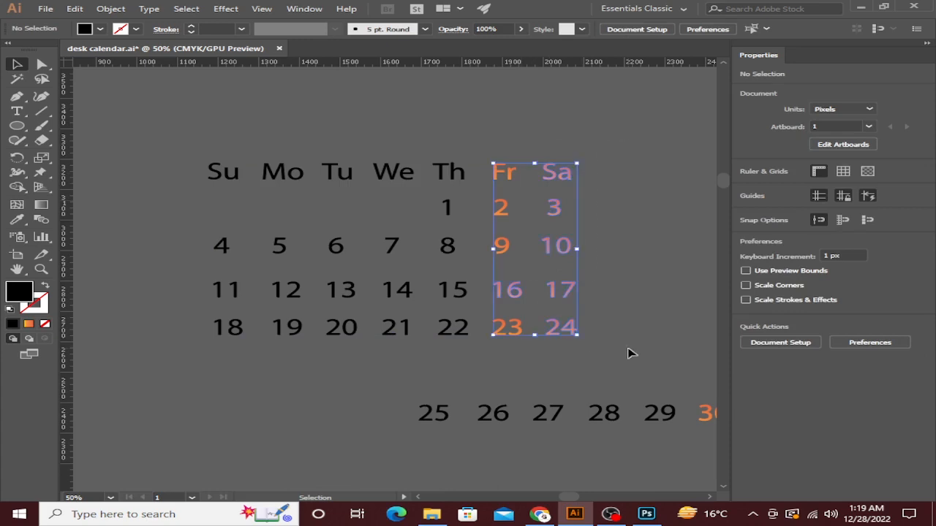
pyautogui.click(532, 141)
# Group each weekday column, from Sa back to Su, with its dates using Ctrl+G.
pyautogui.click(560, 335)
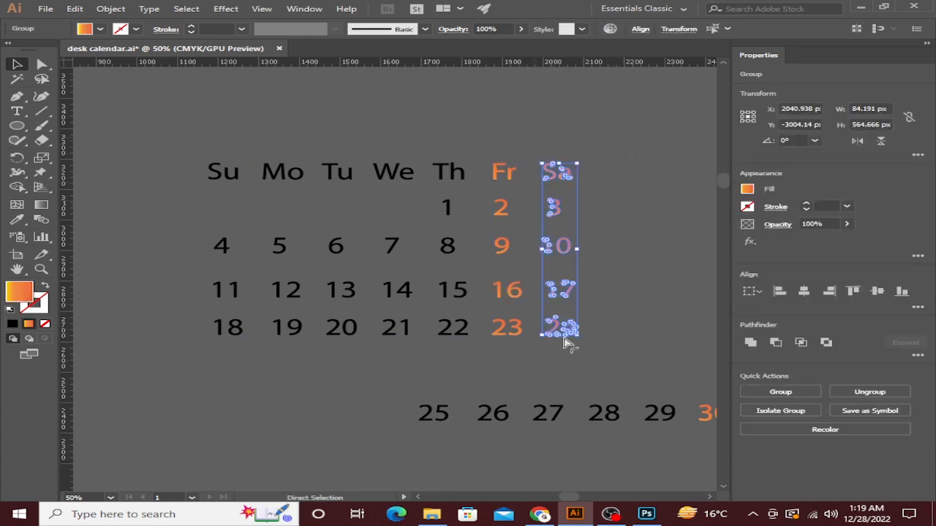
pyautogui.hotkey('ctrl', 'g')
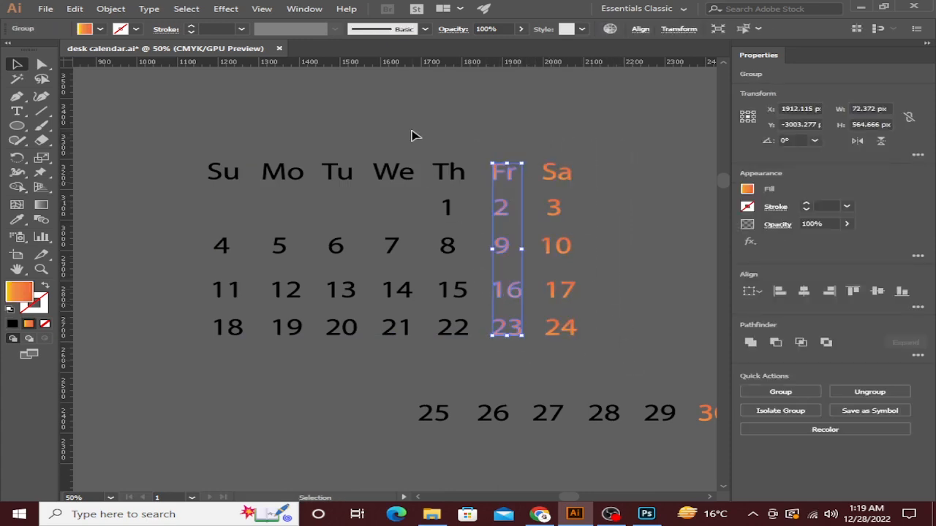
pyautogui.click(452, 329)
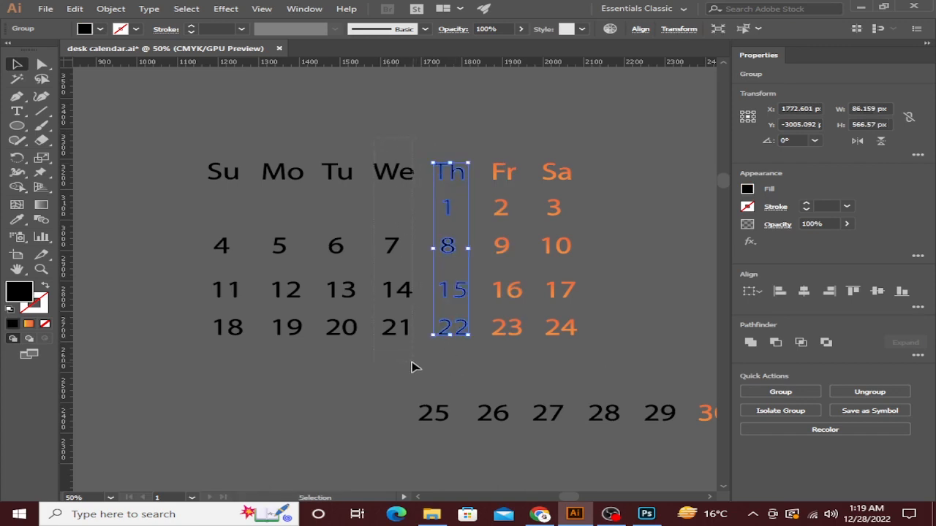
pyautogui.moveTo(411, 362); pyautogui.dragTo(412, 363)
pyautogui.hotkey('ctrl', 'g')
pyautogui.moveTo(327, 145); pyautogui.dragTo(346, 352)
pyautogui.hotkey('ctrl', 'g')
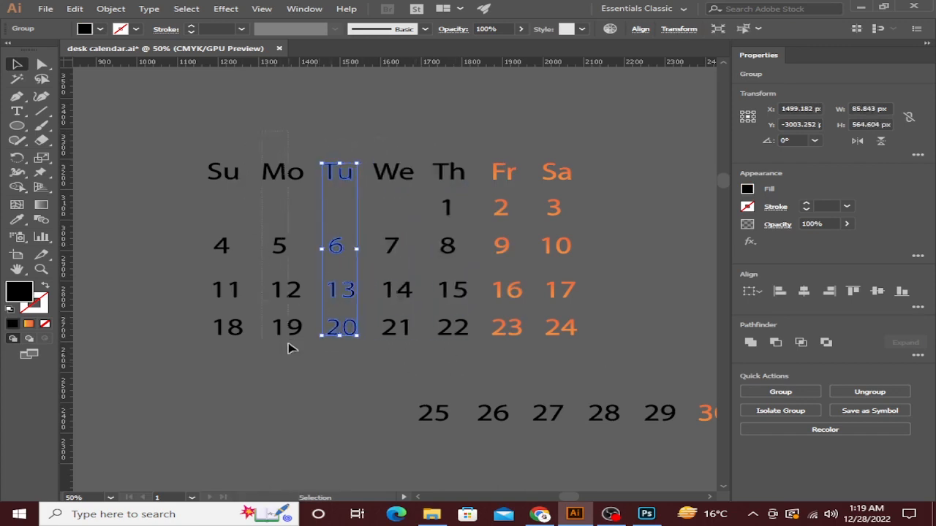
pyautogui.moveTo(288, 342); pyautogui.dragTo(289, 345)
pyautogui.hotkey('ctrl', 'g')
pyautogui.moveTo(205, 141); pyautogui.dragTo(231, 362)
pyautogui.hotkey('ctrl', 'g')
# Select the Su column group and ungroup it.
pyautogui.click(233, 362)
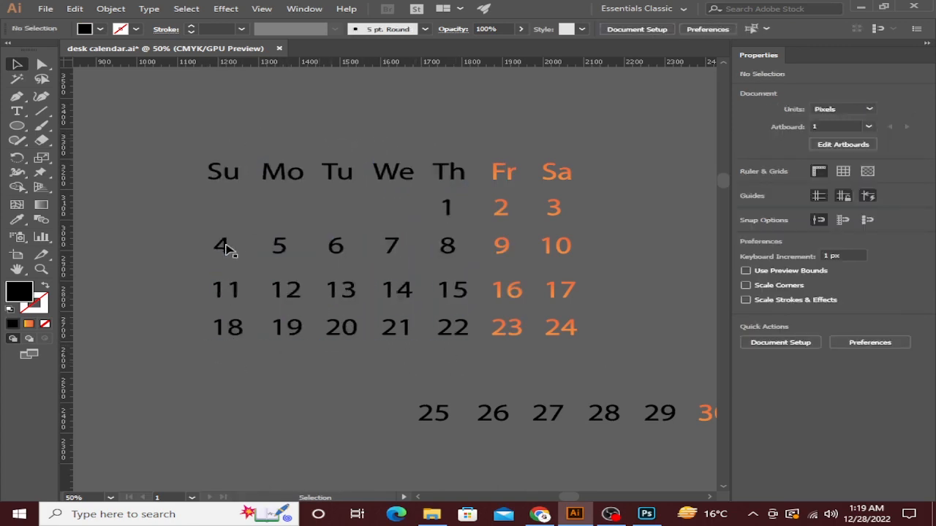
pyautogui.click(225, 248)
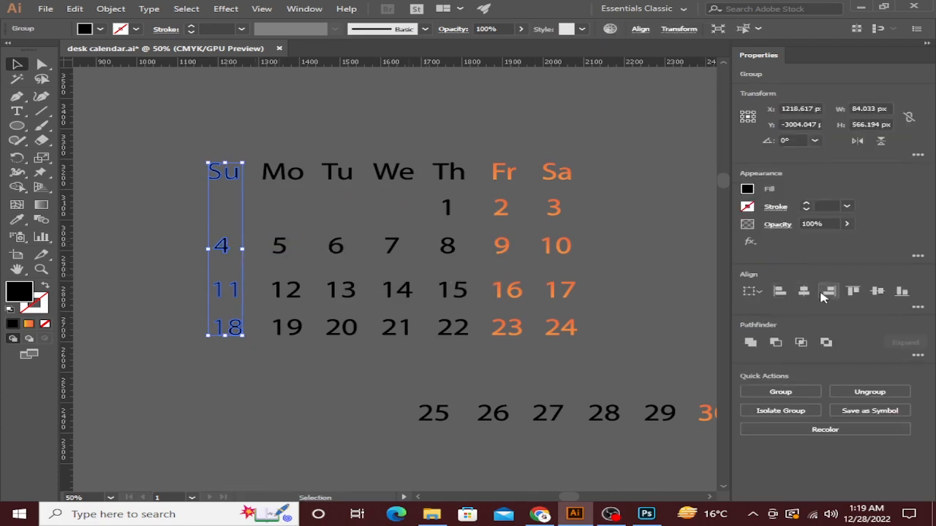
pyautogui.click(344, 378)
pyautogui.rightClick(227, 246)
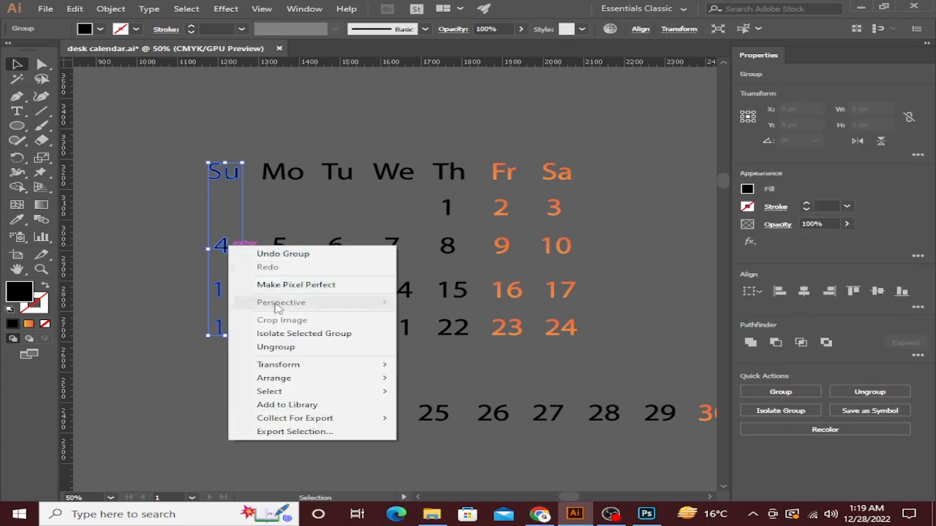
pyautogui.click(275, 350)
# Ungroup all the calendar day and date items, then deselect them.
pyautogui.moveTo(185, 138); pyautogui.dragTo(552, 294)
pyautogui.rightClick(530, 278)
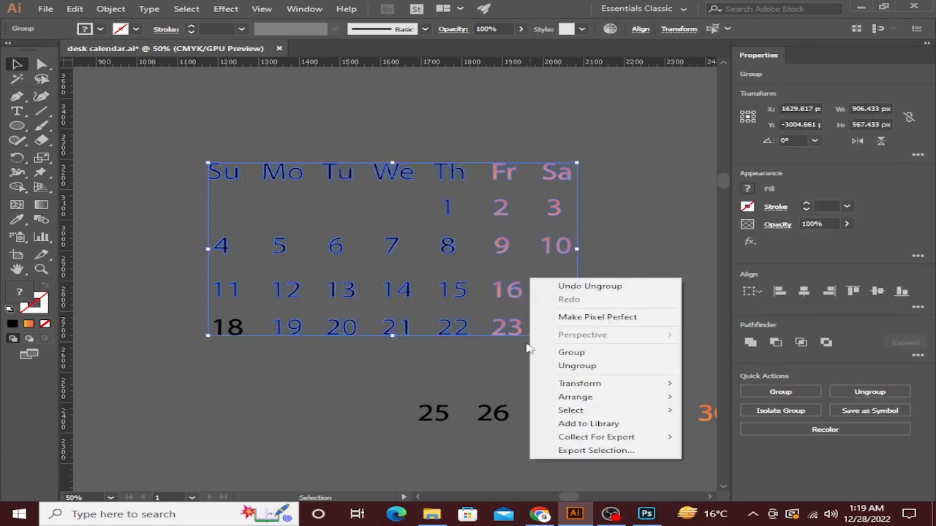
pyautogui.click(553, 366)
pyautogui.click(307, 184)
# Centre Su, 4, 11 and 18 horizontally with Horizontal Align Center.
pyautogui.moveTo(241, 285); pyautogui.dragTo(242, 338)
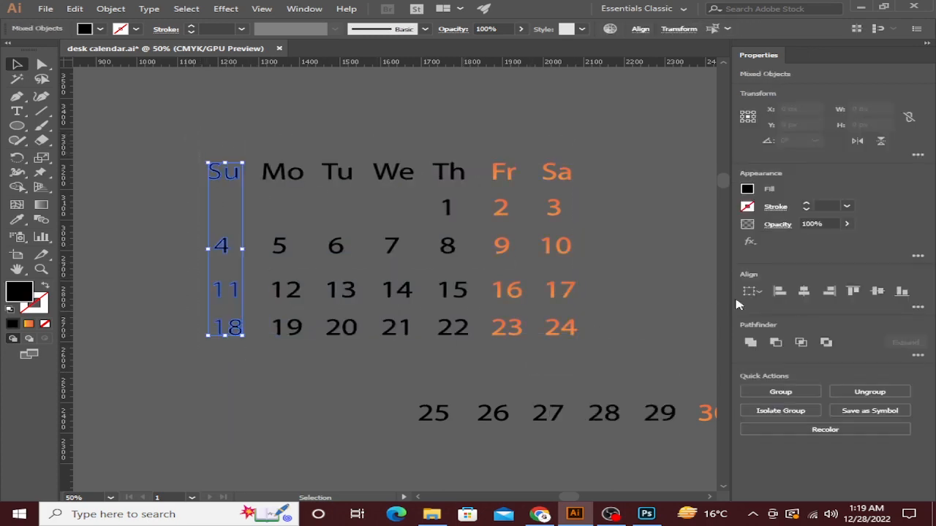
pyautogui.click(805, 292)
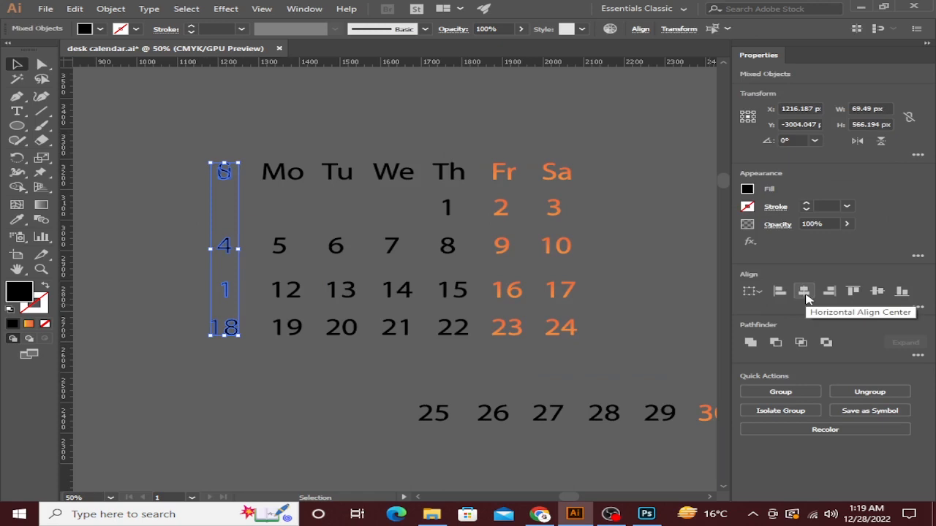
pyautogui.click(315, 376)
# Check the dates 11, 12, 13, 20 and 19 by selecting each one.
pyautogui.click(231, 290)
pyautogui.click(283, 295)
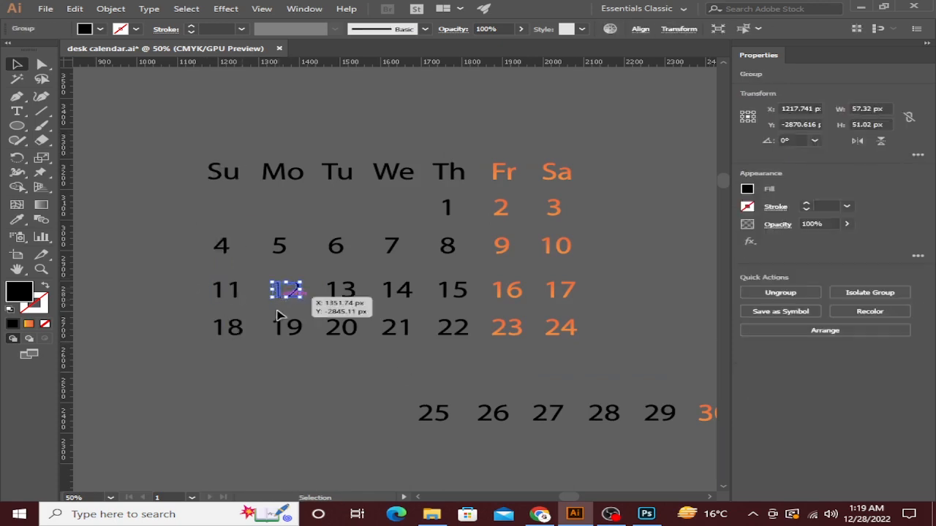
pyautogui.click(343, 296)
pyautogui.click(346, 330)
pyautogui.click(298, 332)
pyautogui.click(238, 336)
# Enter the 18 group to inspect its 8 digit, then exit the group.
pyautogui.doubleClick(237, 336)
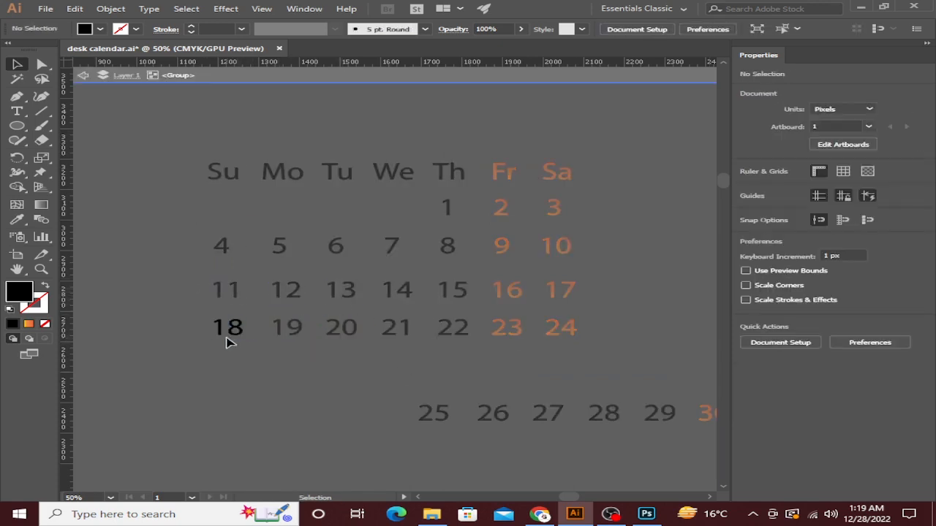
pyautogui.click(238, 330)
pyautogui.rightClick(201, 335)
pyautogui.click(238, 175)
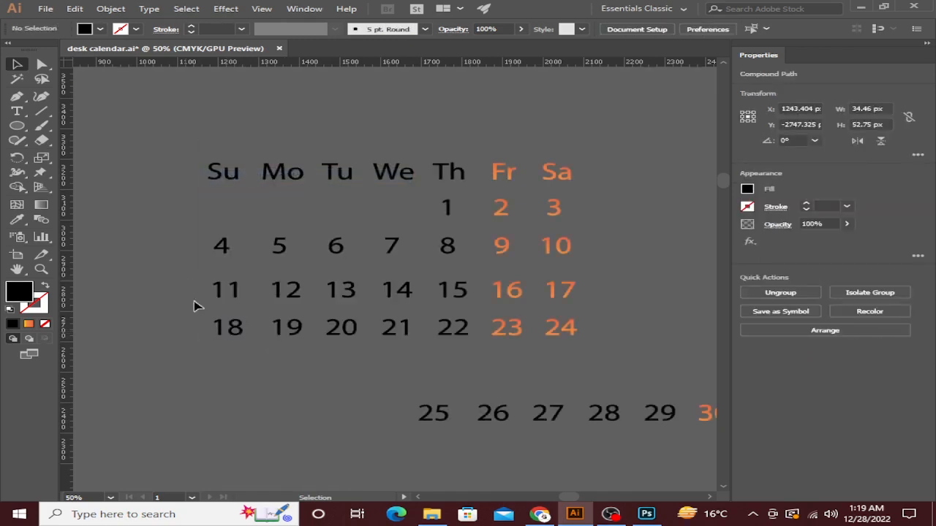
pyautogui.click(222, 337)
pyautogui.click(388, 348)
# Reselect the Sunday column items and centre them horizontally again.
pyautogui.click(405, 335)
pyautogui.click(441, 334)
pyautogui.click(444, 301)
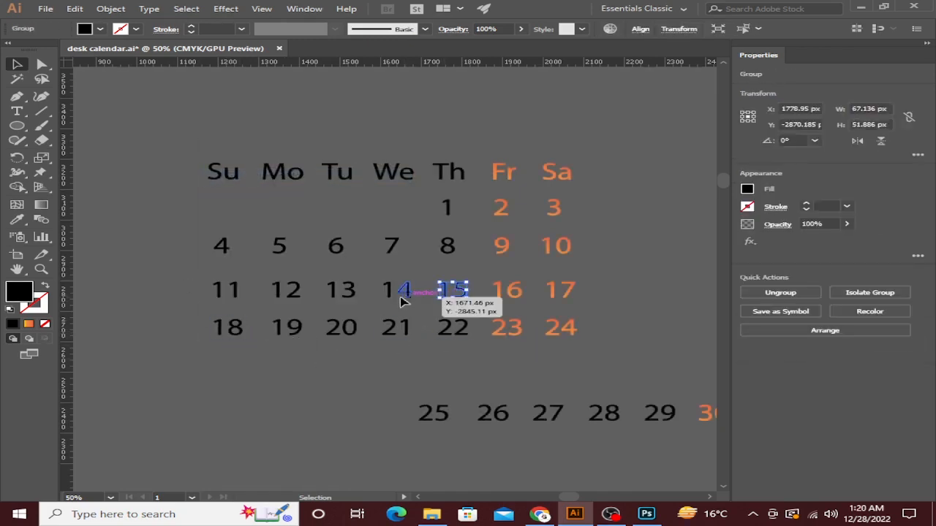
pyautogui.moveTo(184, 180); pyautogui.dragTo(253, 338)
pyautogui.click(804, 291)
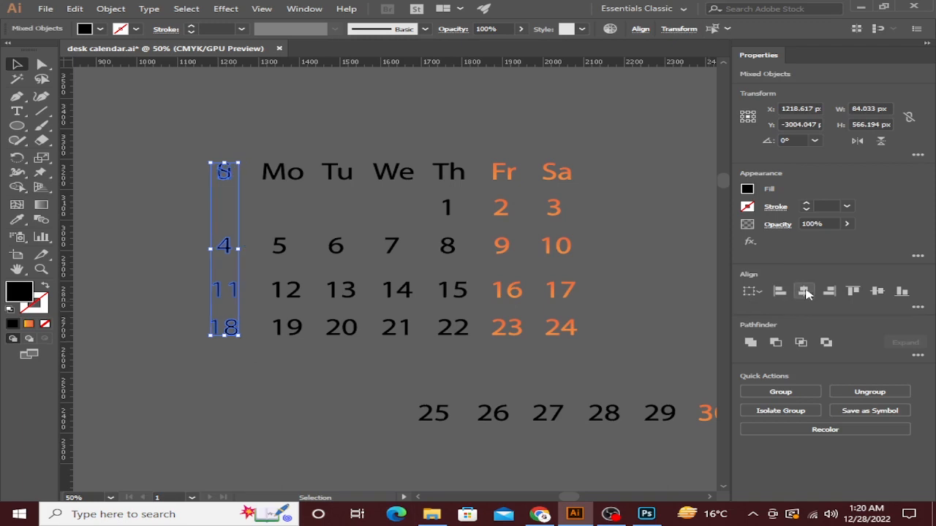
pyautogui.press('a')
pyautogui.click(292, 386)
# Select the weekday header labels Su through Sa, then the Sunday column items.
pyautogui.click(232, 181)
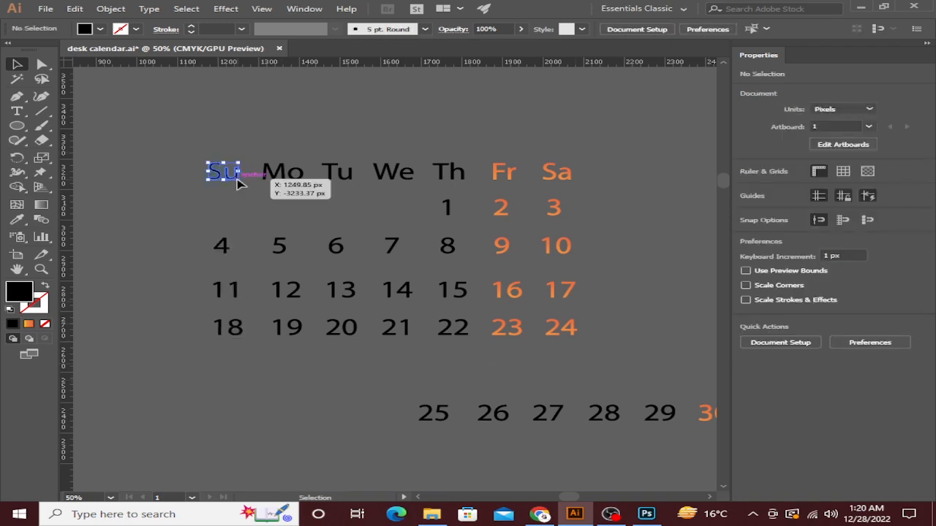
pyautogui.moveTo(264, 159); pyautogui.dragTo(330, 201)
pyautogui.click(304, 205)
pyautogui.click(283, 173)
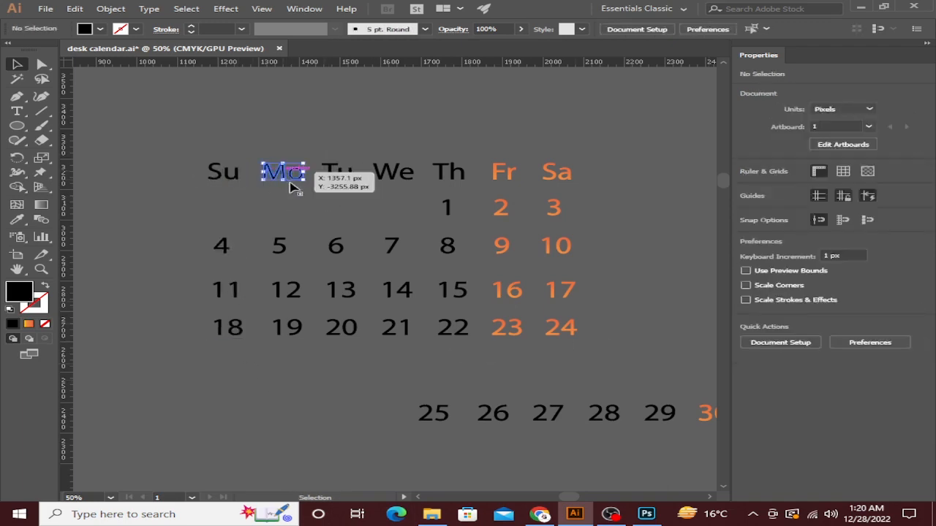
pyautogui.keyDown('shift'); pyautogui.click(347, 174); pyautogui.keyUp('shift')
pyautogui.click(396, 176)
pyautogui.click(449, 173)
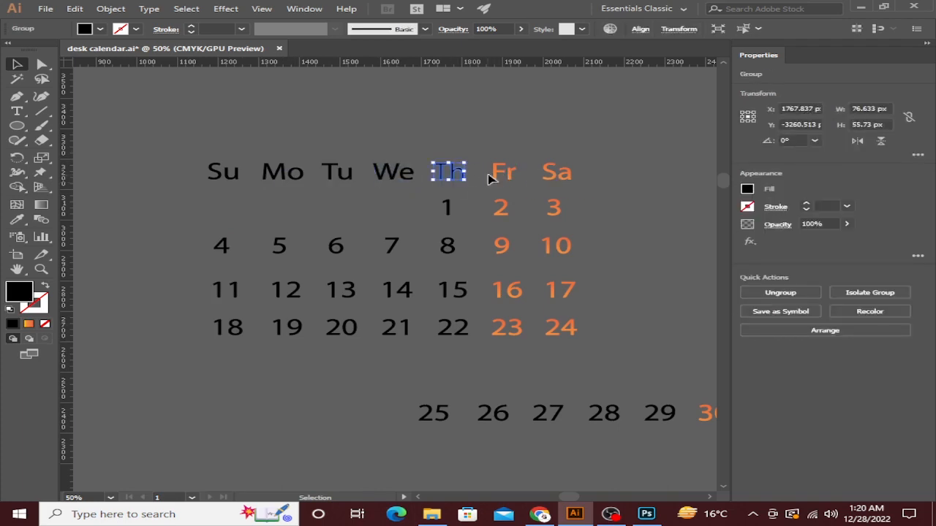
pyautogui.click(504, 173)
pyautogui.click(561, 177)
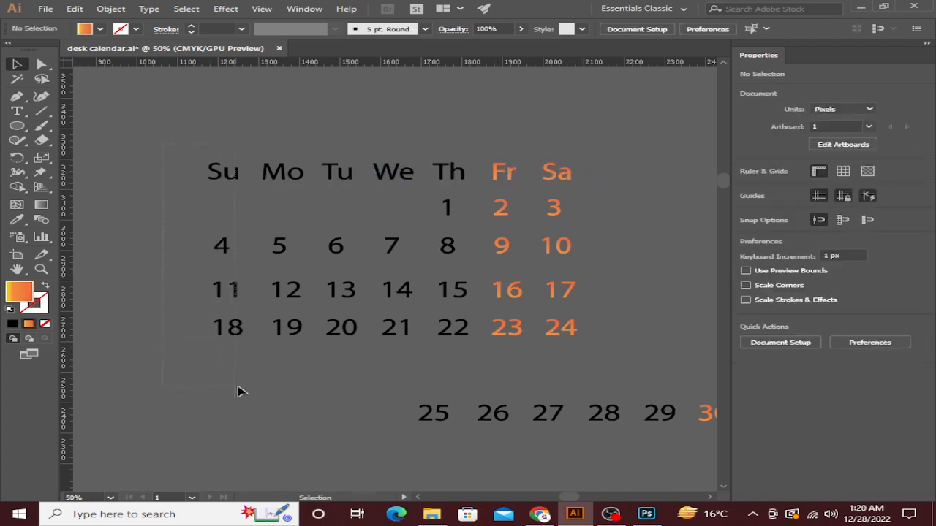
pyautogui.moveTo(237, 386); pyautogui.dragTo(239, 387)
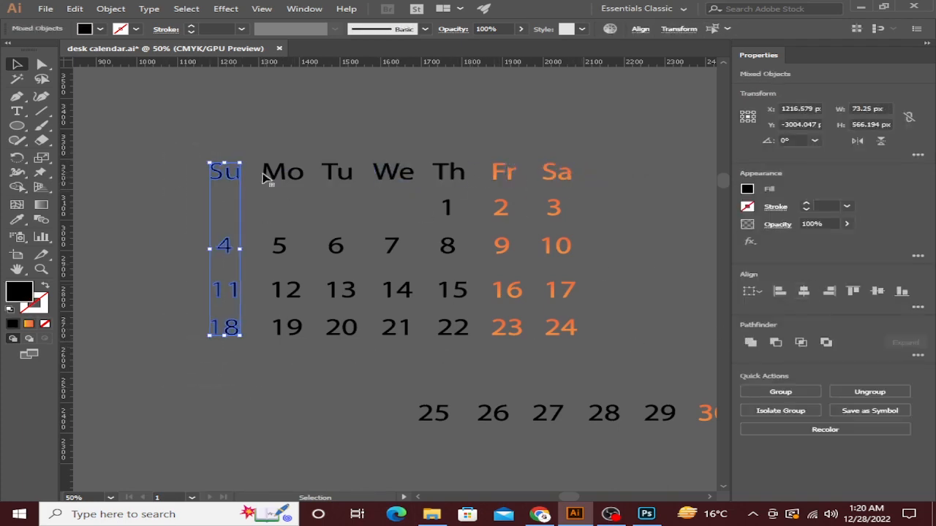
pyautogui.click(231, 381)
pyautogui.scroll(2, 222, 313)
pyautogui.click(253, 273)
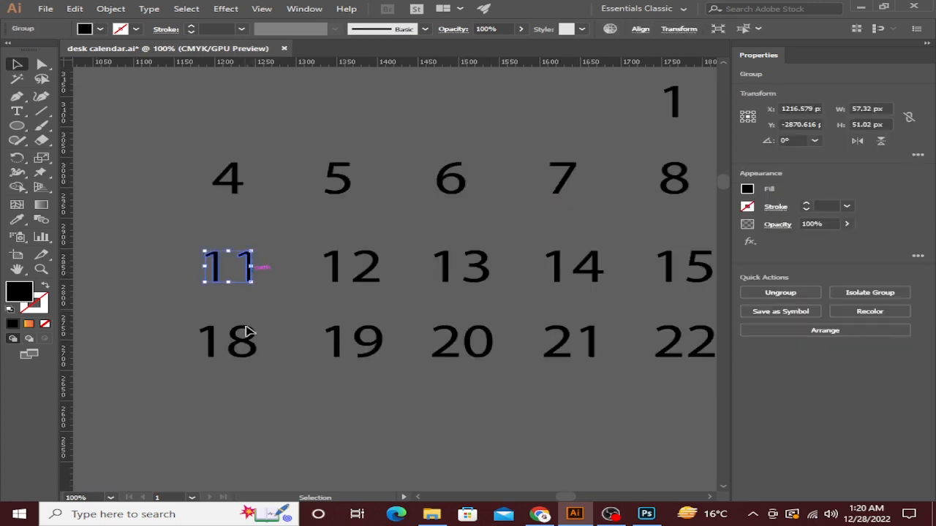
pyautogui.click(249, 339)
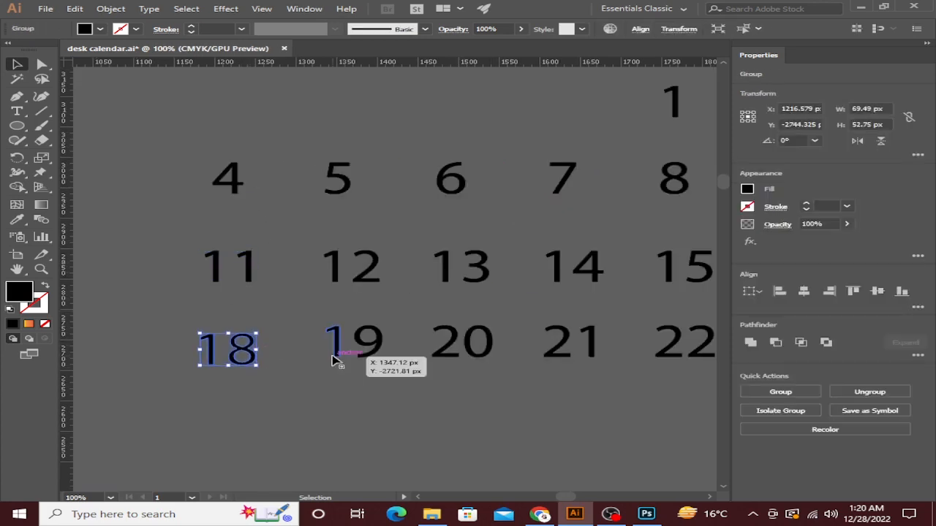
pyautogui.click(318, 372)
pyautogui.scroll(-1, 278, 171)
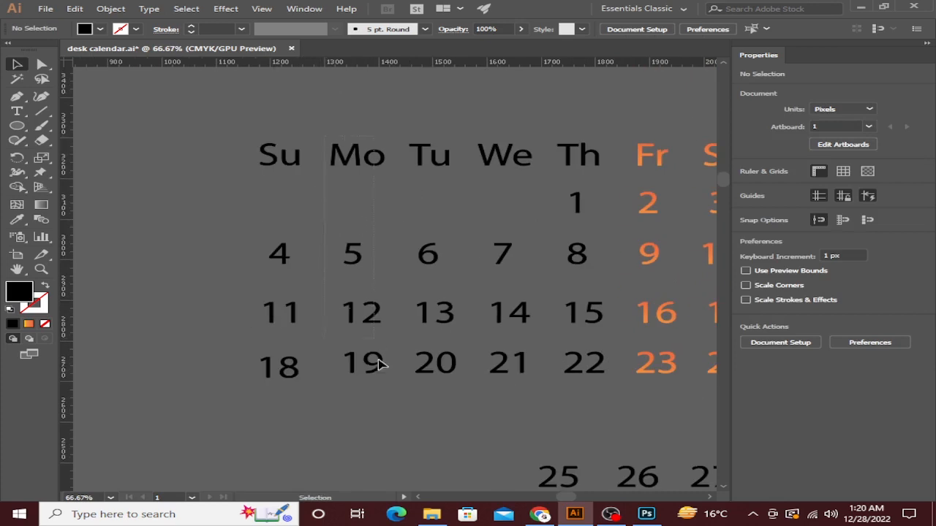
pyautogui.click(371, 359)
pyautogui.click(377, 414)
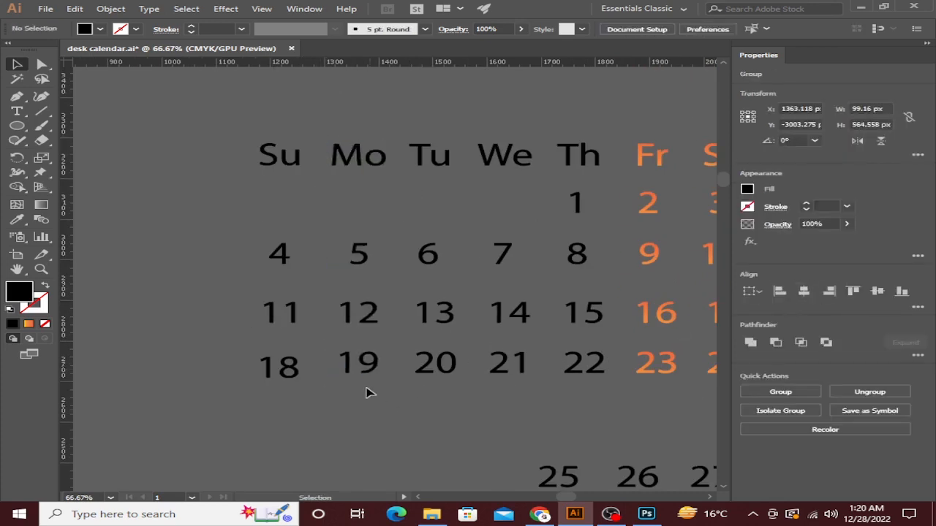
pyautogui.click(357, 376)
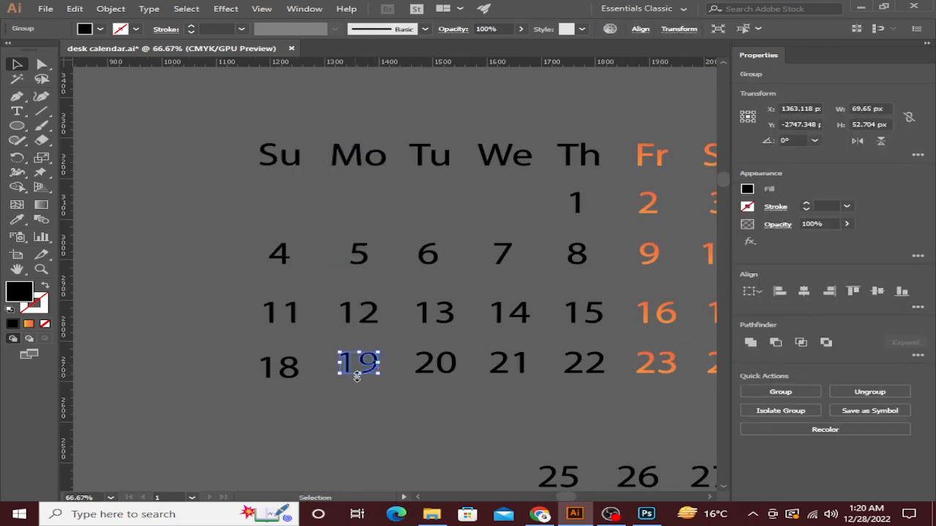
pyautogui.scroll(2, 357, 376)
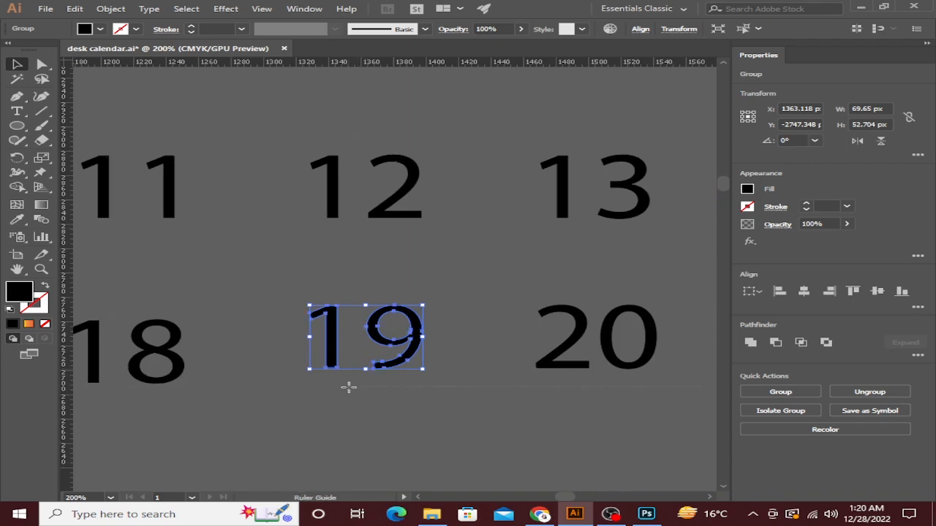
pyautogui.click(350, 384)
pyautogui.scroll(6, 109, 388)
pyautogui.moveTo(109, 388); pyautogui.dragTo(555, 352)
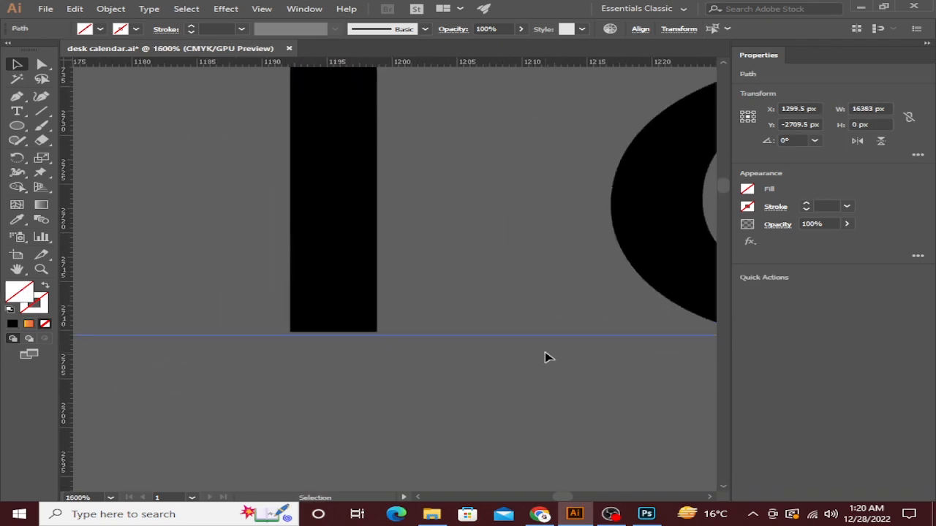
# Inside the 18 group, move the 1 down onto the guide.
pyautogui.moveTo(512, 351)
pyautogui.mouseDown()
pyautogui.moveTo(330, 309)
pyautogui.moveTo(314, 314)
pyautogui.moveTo(476, 305)
pyautogui.mouseUp()
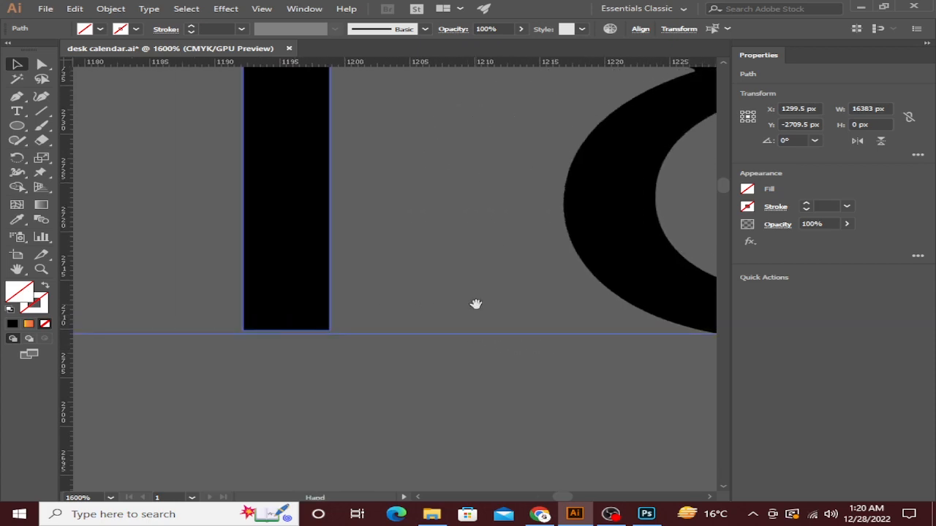
pyautogui.scroll(8, 268, 334)
pyautogui.scroll(-6, 369, 351)
pyautogui.doubleClick(368, 344)
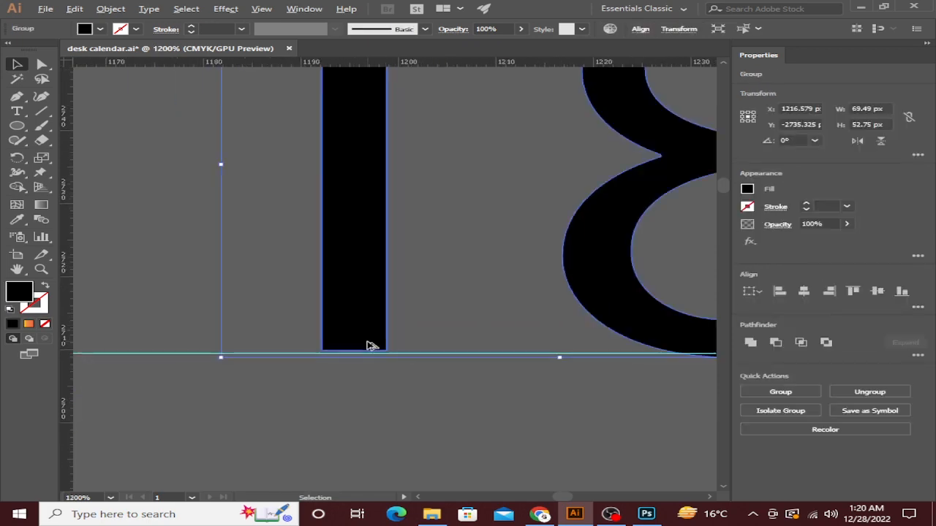
pyautogui.scroll(3, 351, 347)
pyautogui.moveTo(364, 341); pyautogui.dragTo(368, 351)
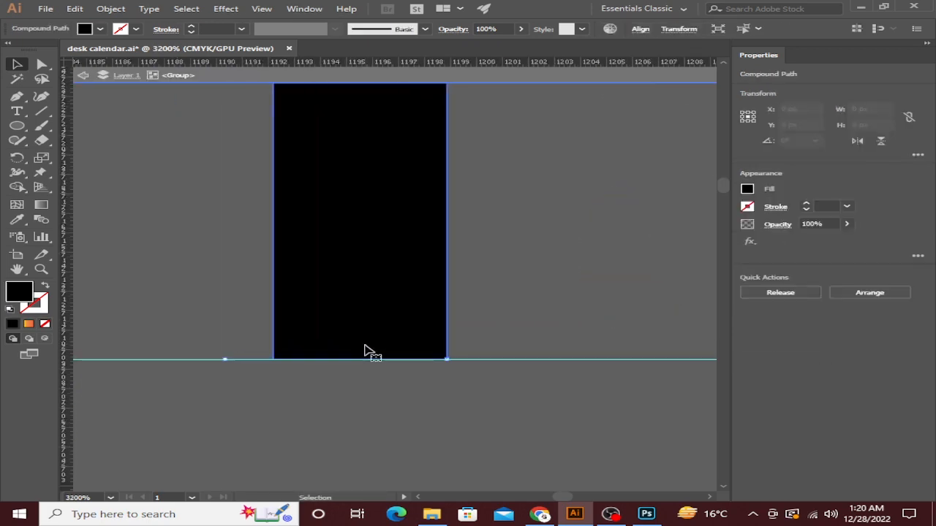
# Move the 8 of 18 up onto the guide and exit group editing.
pyautogui.scroll(-4, 285, 401)
pyautogui.doubleClick(356, 344)
pyautogui.scroll(3, 432, 375)
pyautogui.moveTo(431, 375); pyautogui.dragTo(434, 366)
pyautogui.scroll(-4, 397, 388)
pyautogui.click(397, 389)
pyautogui.rightClick(278, 229)
pyautogui.click(300, 265)
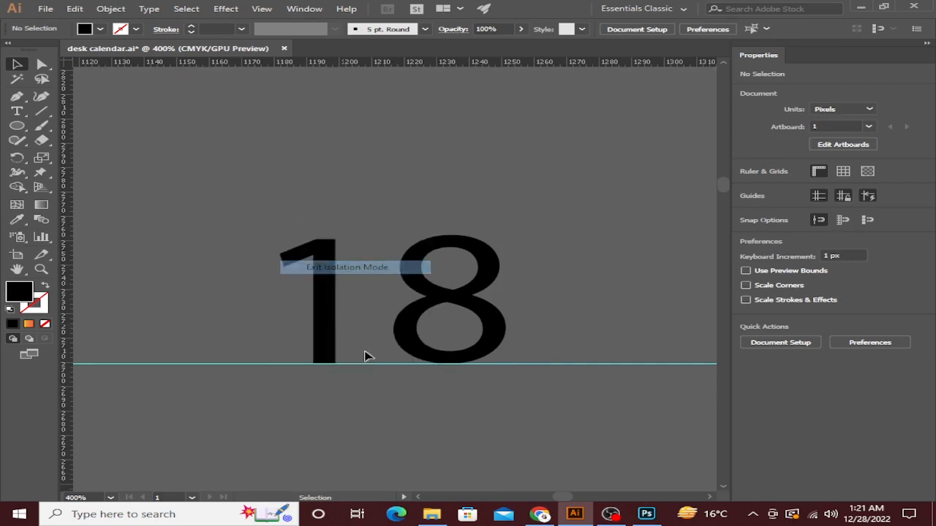
# Position horizontal guides along the bottoms of the 18–20 row and the 4–8 row.
pyautogui.scroll(-4, 366, 355)
pyautogui.hscroll(2, 387, 377)
pyautogui.click(399, 372)
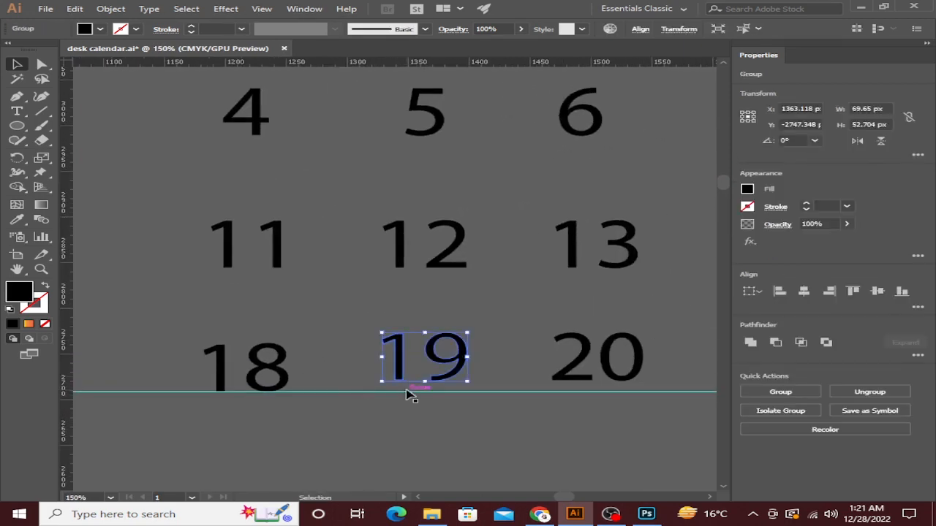
pyautogui.moveTo(407, 390); pyautogui.dragTo(409, 275)
pyautogui.scroll(8, 222, 273)
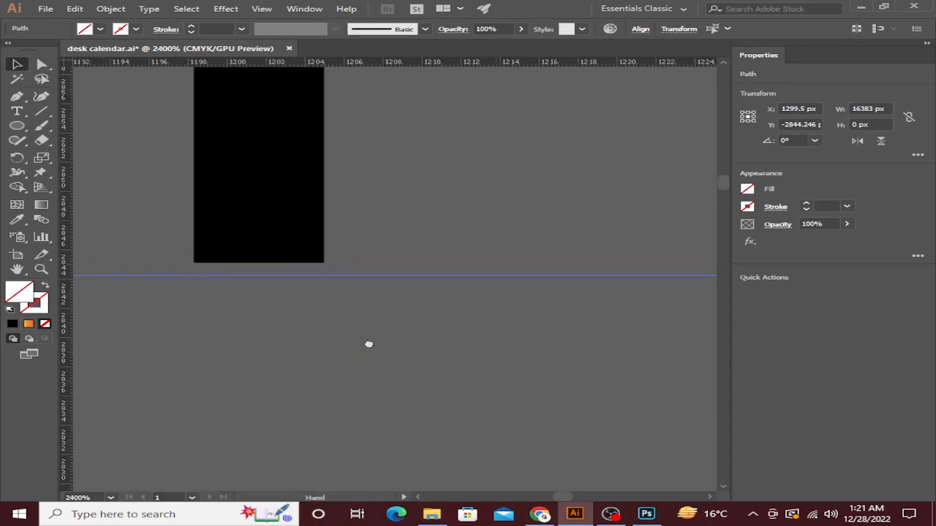
pyautogui.moveTo(284, 349); pyautogui.dragTo(290, 341)
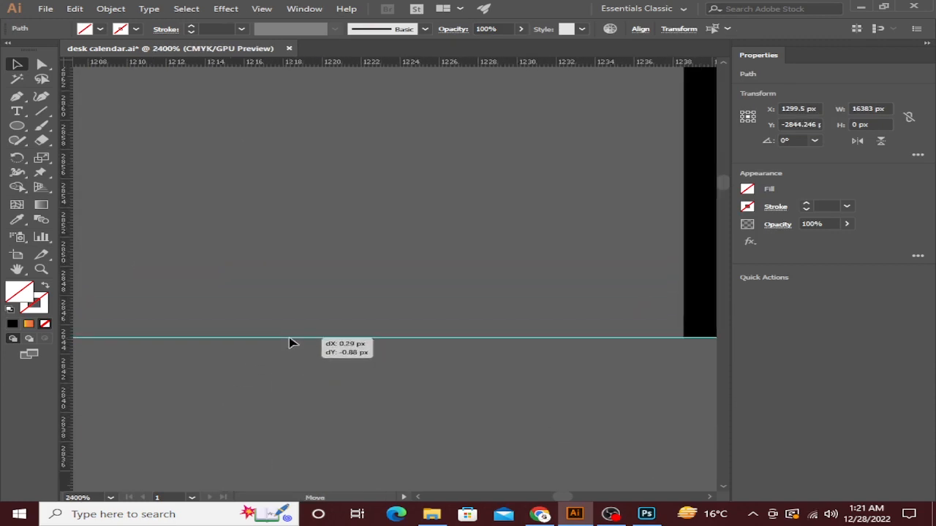
pyautogui.scroll(-10, 289, 344)
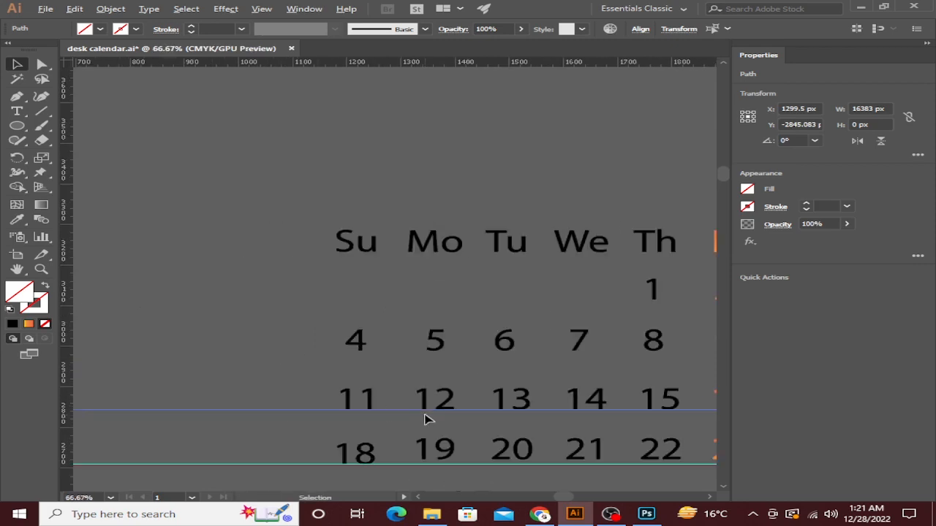
pyautogui.moveTo(477, 414); pyautogui.dragTo(479, 361)
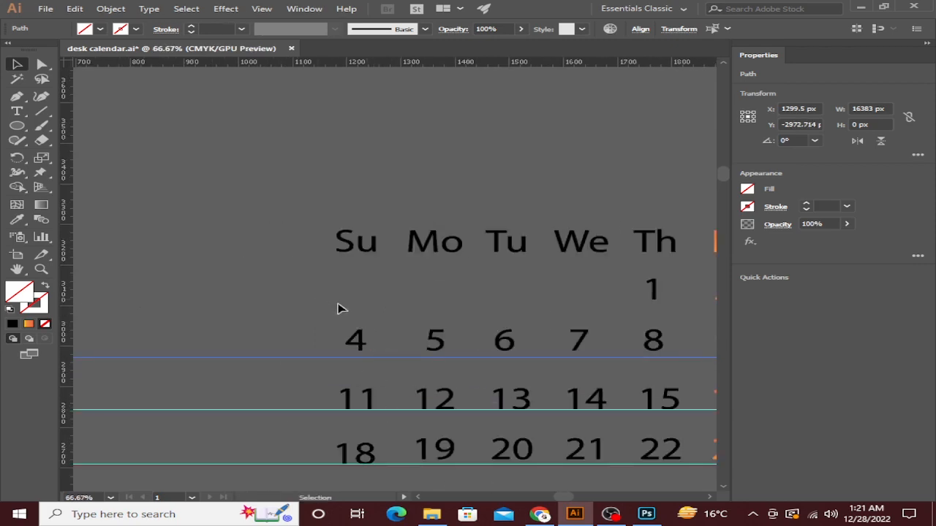
# Nudge the 4–8 date row down until it rests on its guide.
pyautogui.moveTo(640, 341); pyautogui.dragTo(682, 348)
pyautogui.click(673, 316)
pyautogui.click(662, 332)
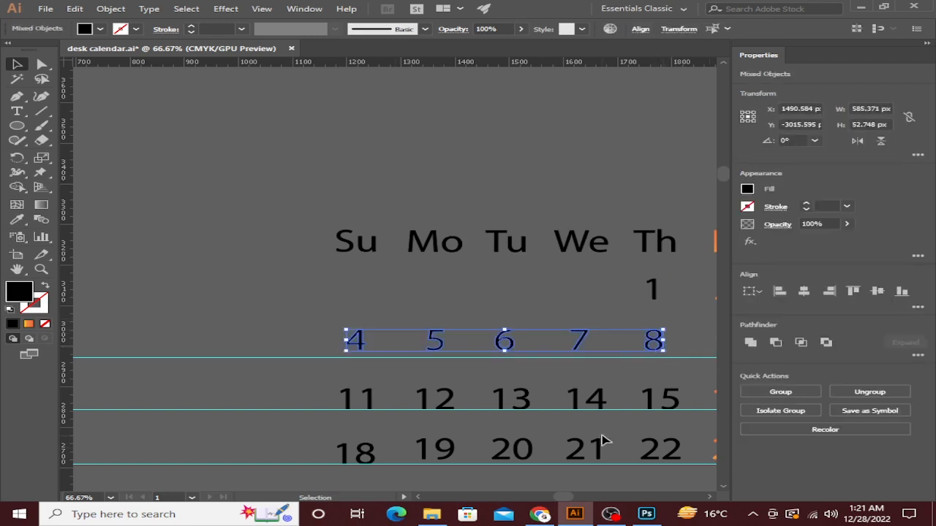
pyautogui.scroll(5, 358, 357)
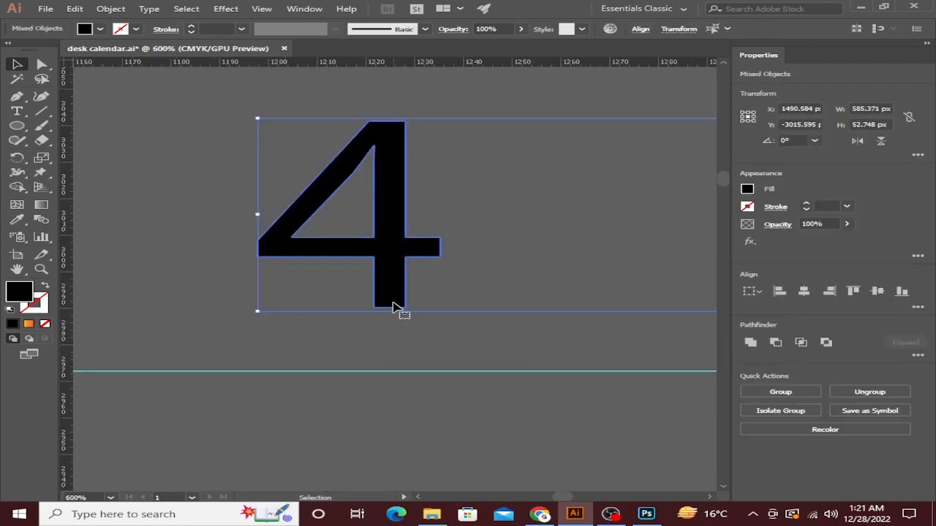
pyautogui.press('Down')
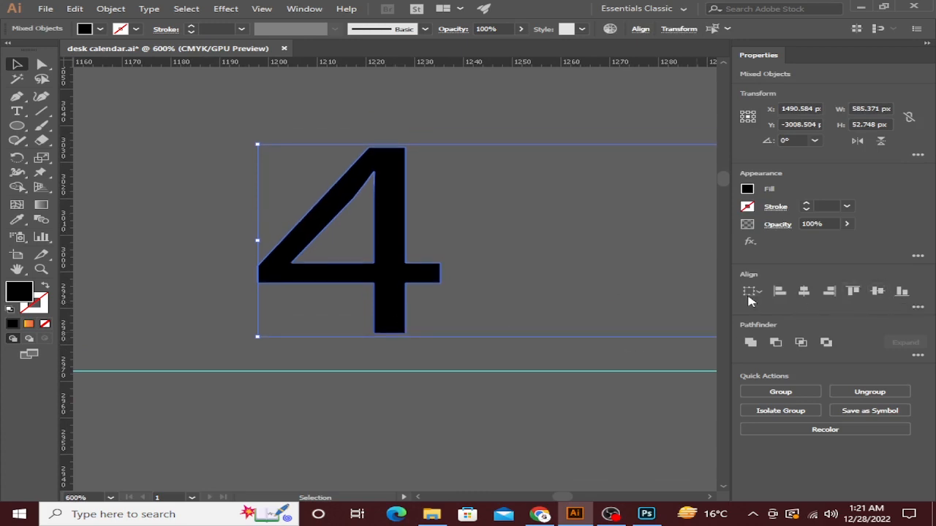
pyautogui.press('Down')
pyautogui.press('Down')
pyautogui.press('Down')
pyautogui.press('Down')
pyautogui.press('Down')
pyautogui.press('Down')
pyautogui.press('Down')
pyautogui.press('Down')
pyautogui.press('Down')
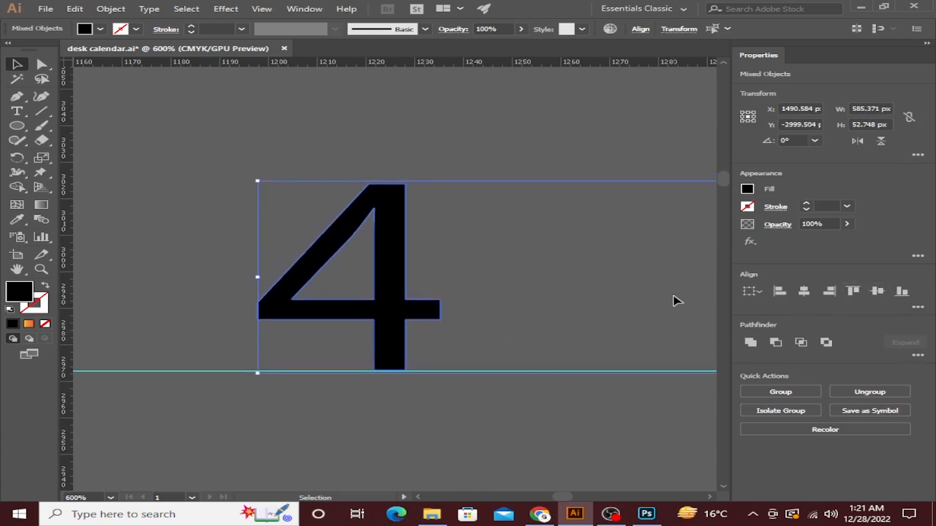
pyautogui.scroll(5, 379, 385)
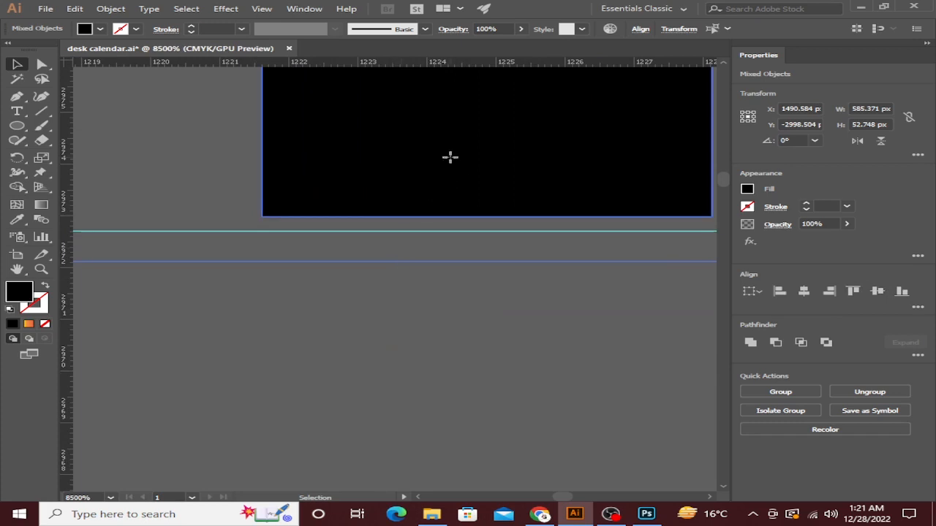
pyautogui.moveTo(449, 156); pyautogui.dragTo(452, 175)
pyautogui.scroll(-10, 451, 176)
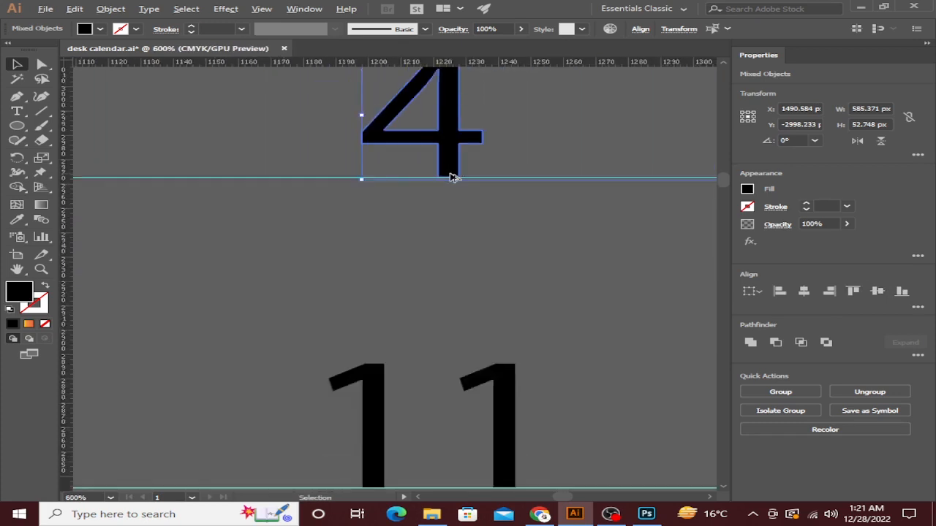
pyautogui.click(468, 188)
# Move the 19 and its 1 digit down onto the guide.
pyautogui.moveTo(516, 203); pyautogui.dragTo(369, 216)
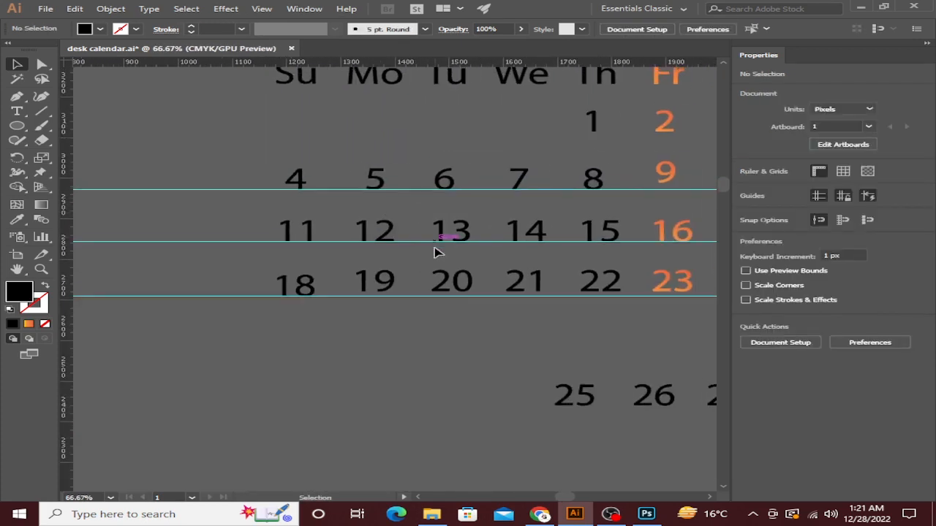
pyautogui.click(379, 291)
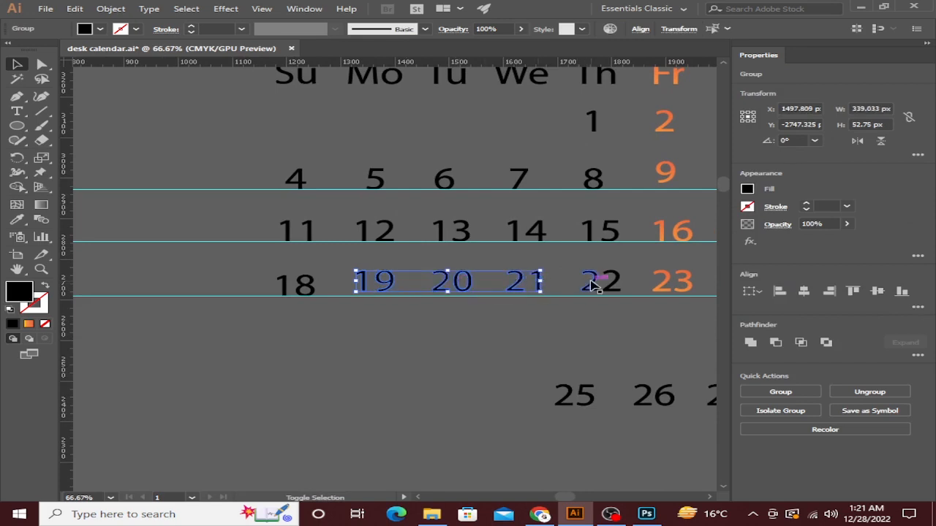
pyautogui.scroll(8, 363, 293)
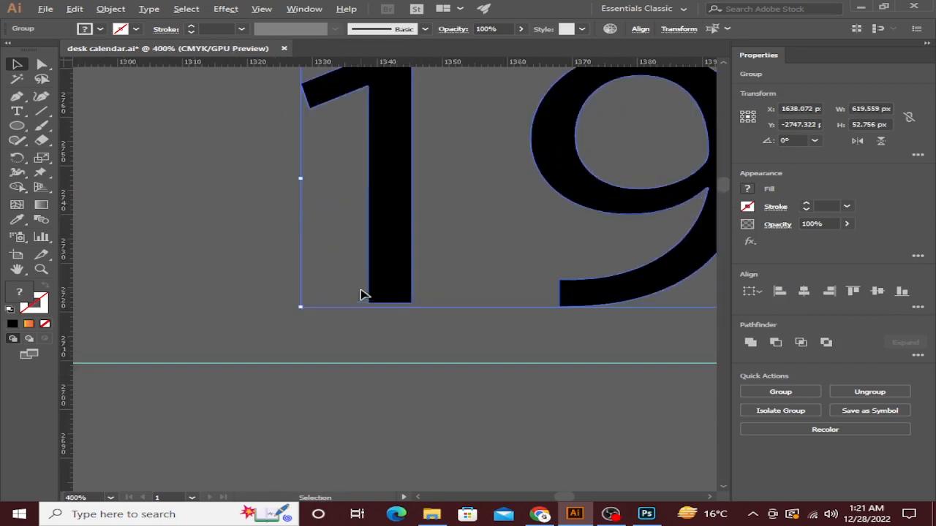
pyautogui.moveTo(357, 233); pyautogui.dragTo(367, 336)
pyautogui.click(365, 402)
pyautogui.doubleClick(370, 341)
pyautogui.scroll(-6, 368, 336)
pyautogui.moveTo(547, 339); pyautogui.dragTo(389, 355)
pyautogui.rightClick(396, 383)
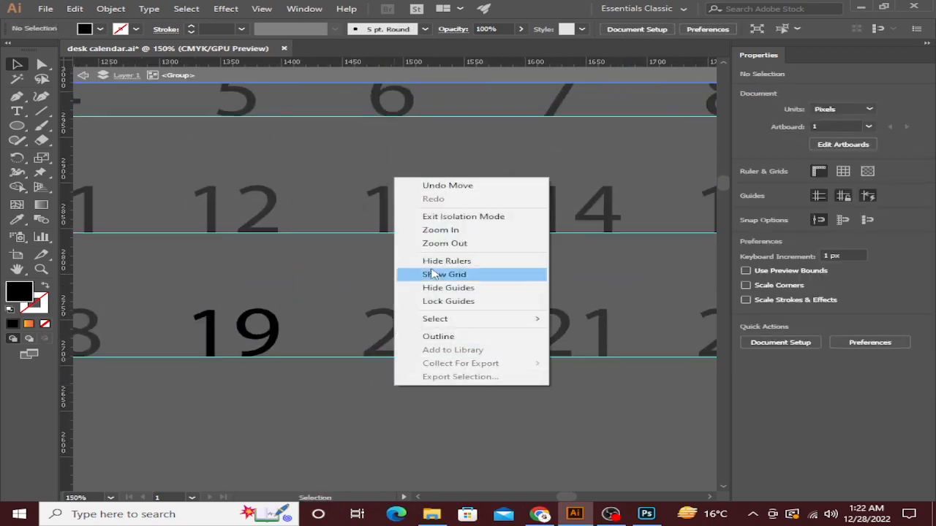
pyautogui.click(443, 217)
pyautogui.scroll(6, 462, 365)
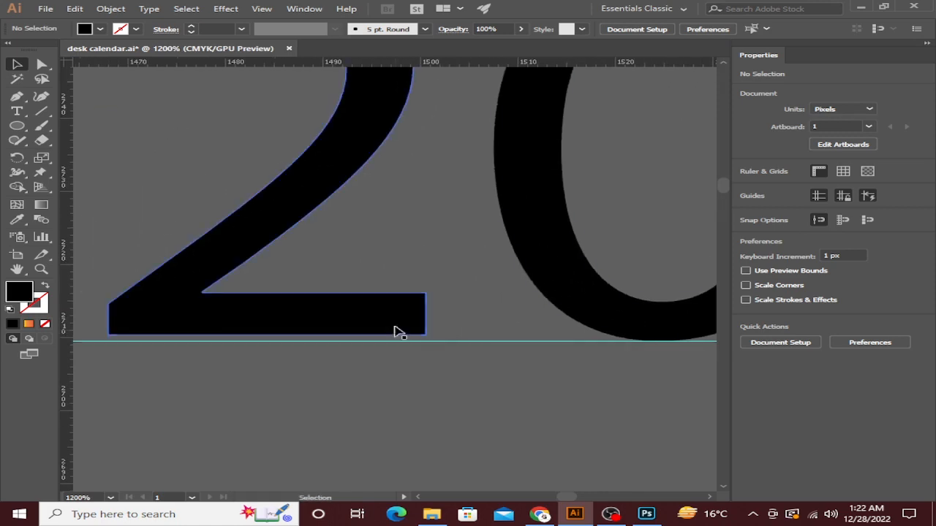
# Lower the 2 of 20 and the 21 so their bases meet the guide.
pyautogui.click(392, 333)
pyautogui.moveTo(393, 333); pyautogui.dragTo(390, 330)
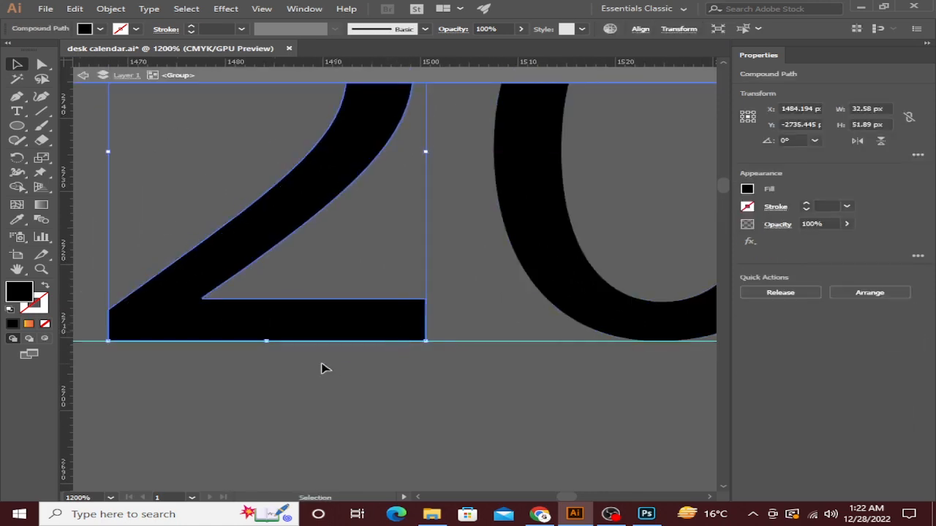
pyautogui.scroll(10, 555, 326)
pyautogui.scroll(-10, 556, 325)
pyautogui.hscroll(5, 658, 285)
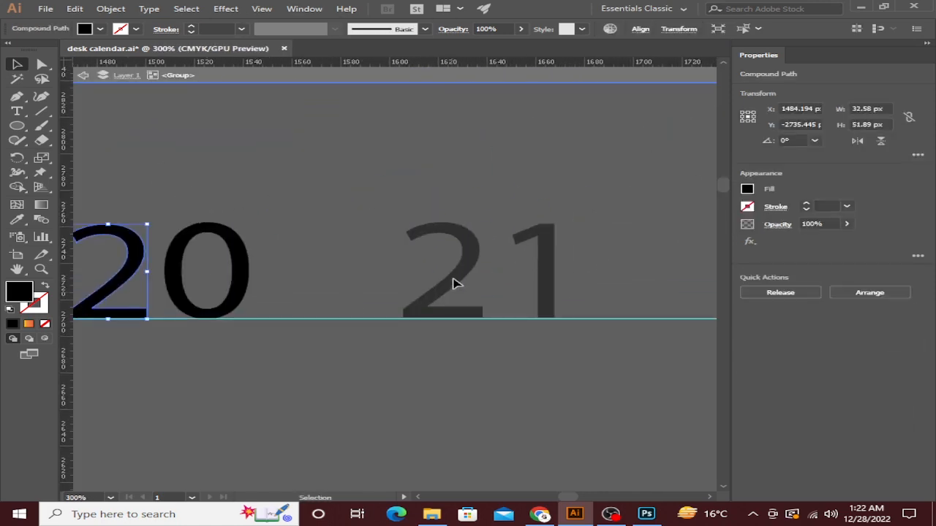
pyautogui.scroll(4, 441, 284)
pyautogui.scroll(1, 438, 278)
pyautogui.moveTo(574, 368); pyautogui.dragTo(376, 349)
pyautogui.doubleClick(315, 213)
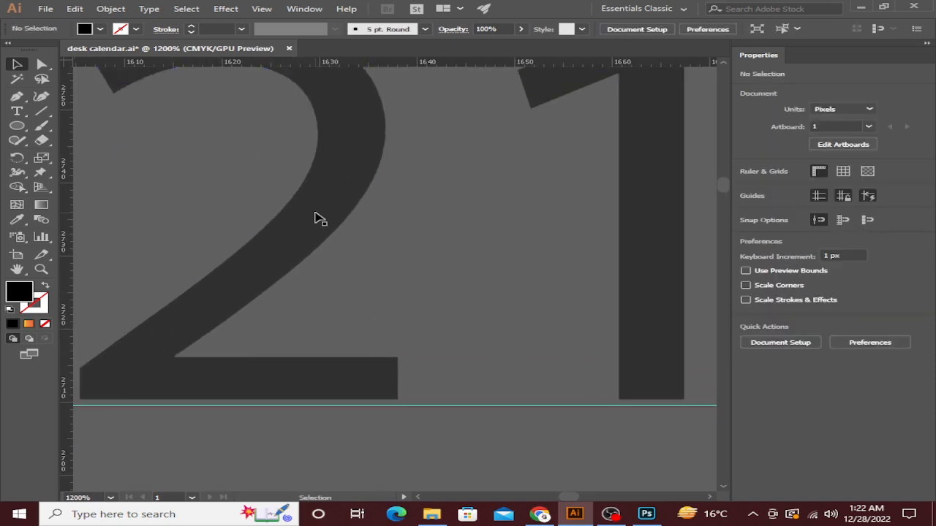
pyautogui.click(320, 218)
pyautogui.moveTo(347, 188); pyautogui.dragTo(346, 195)
# Move the 22 down onto the guide.
pyautogui.scroll(6, 361, 421)
pyautogui.scroll(-6, 550, 267)
pyautogui.scroll(-9, 555, 270)
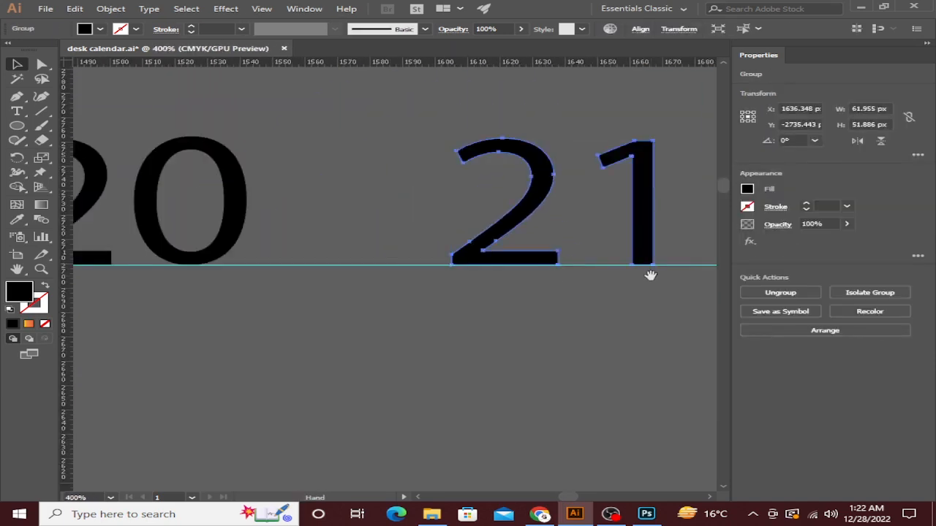
pyautogui.hscroll(6, 578, 249)
pyautogui.click(532, 307)
pyautogui.scroll(2, 531, 304)
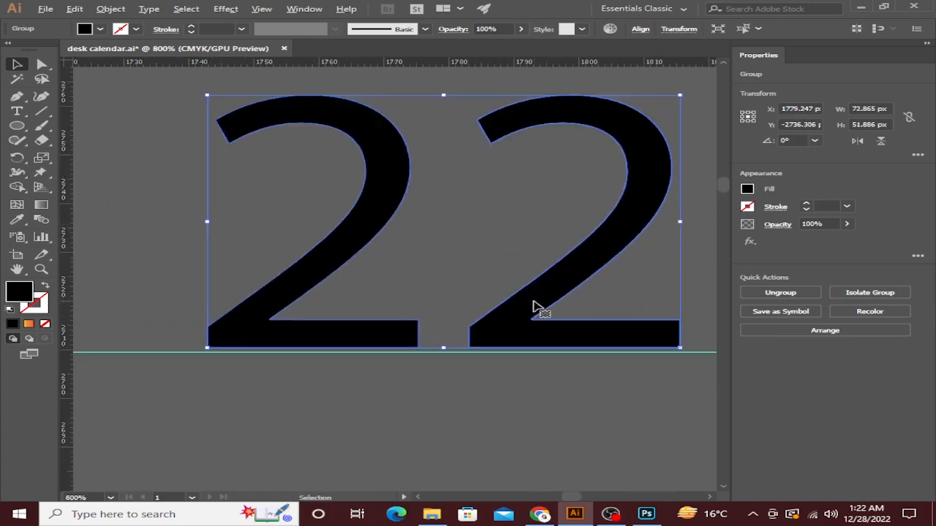
pyautogui.moveTo(524, 314); pyautogui.dragTo(442, 330)
pyautogui.scroll(4, 490, 327)
pyautogui.scroll(-6, 468, 324)
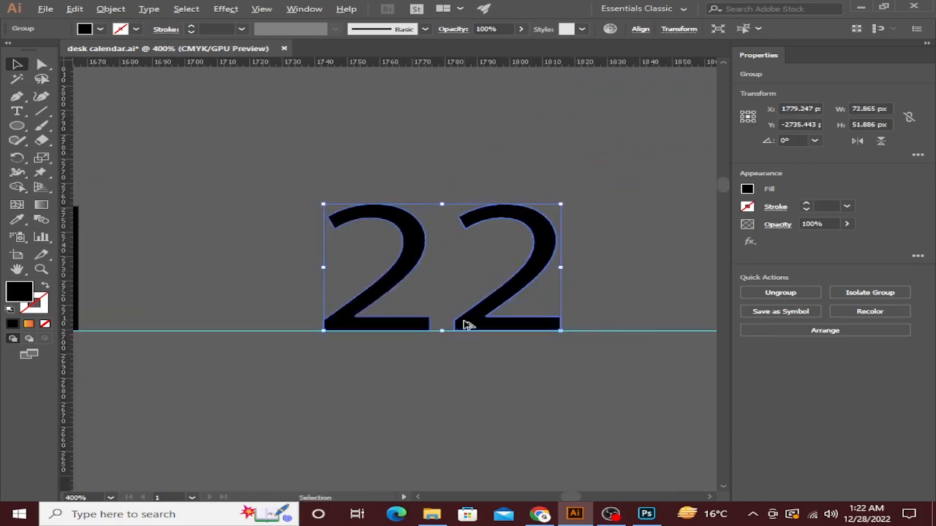
pyautogui.hscroll(6, 372, 324)
# Inside the orange 23 group, drop the 2 onto the guide.
pyautogui.click(401, 305)
pyautogui.scroll(3, 417, 363)
pyautogui.moveTo(416, 358); pyautogui.dragTo(314, 341)
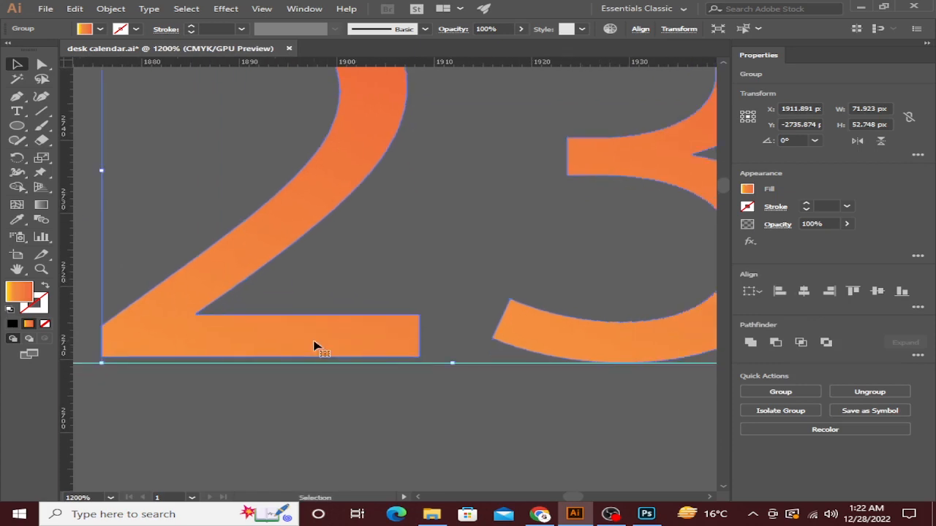
pyautogui.doubleClick(250, 348)
pyautogui.moveTo(253, 352); pyautogui.dragTo(253, 353)
pyautogui.scroll(-7, 271, 347)
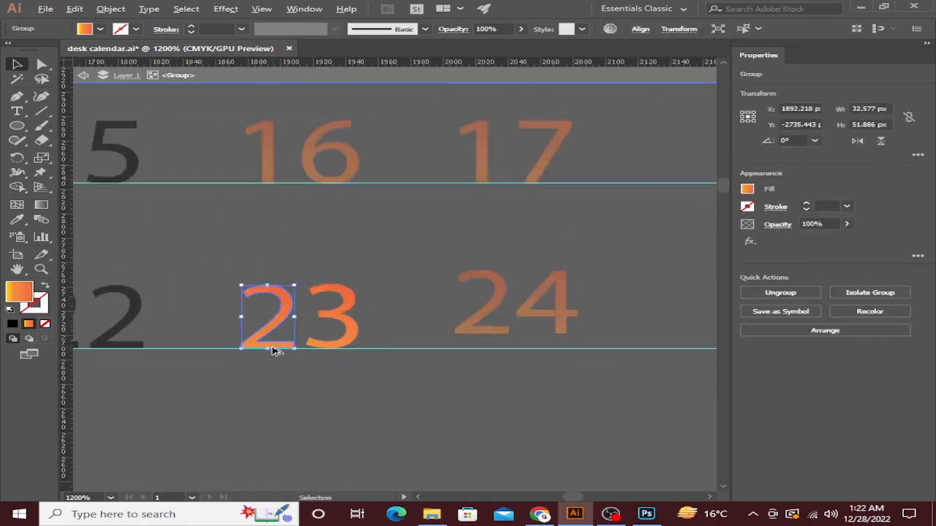
pyautogui.hscroll(2, 293, 358)
pyautogui.scroll(3, 316, 367)
pyautogui.doubleClick(296, 315)
# Drag the 24 down onto the guide line, level with 21–23.
pyautogui.click(296, 315)
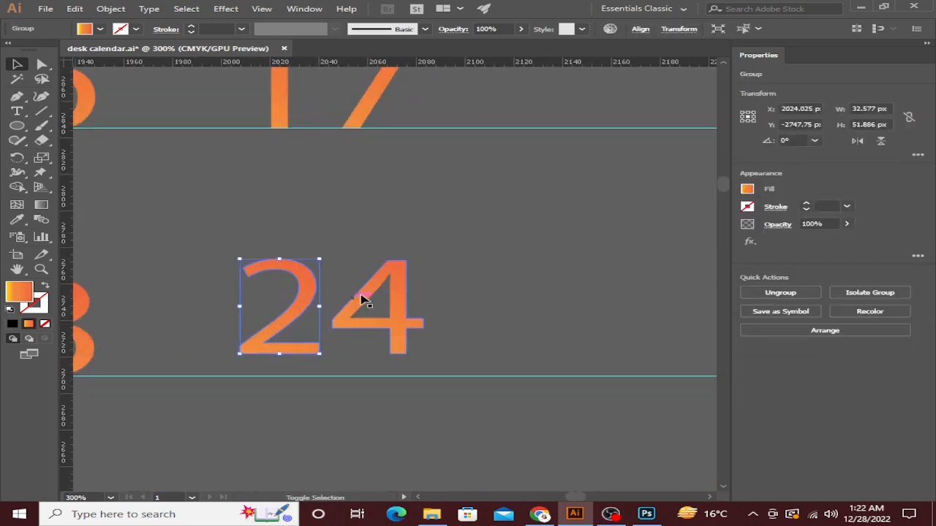
pyautogui.scroll(1, 292, 359)
pyautogui.scroll(2, 305, 380)
pyautogui.moveTo(305, 380); pyautogui.dragTo(300, 422)
pyautogui.scroll(10, 183, 424)
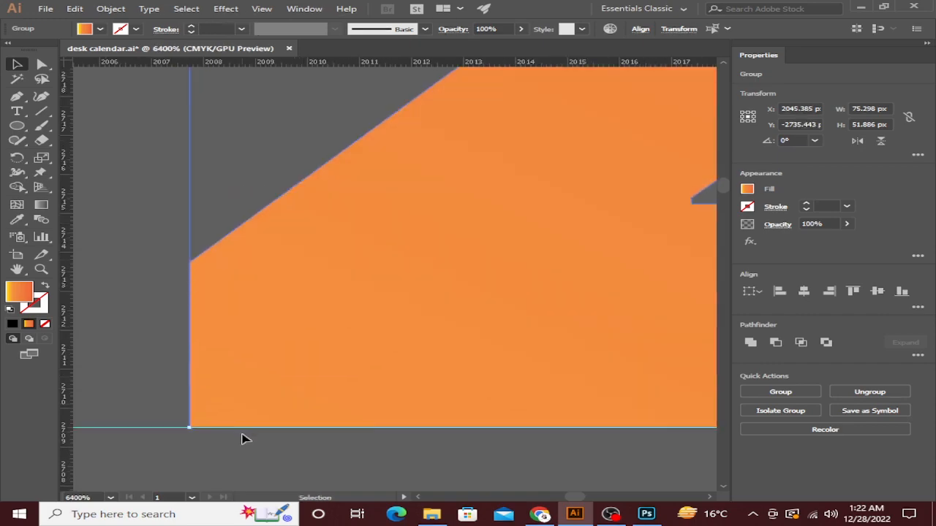
pyautogui.scroll(-15, 408, 376)
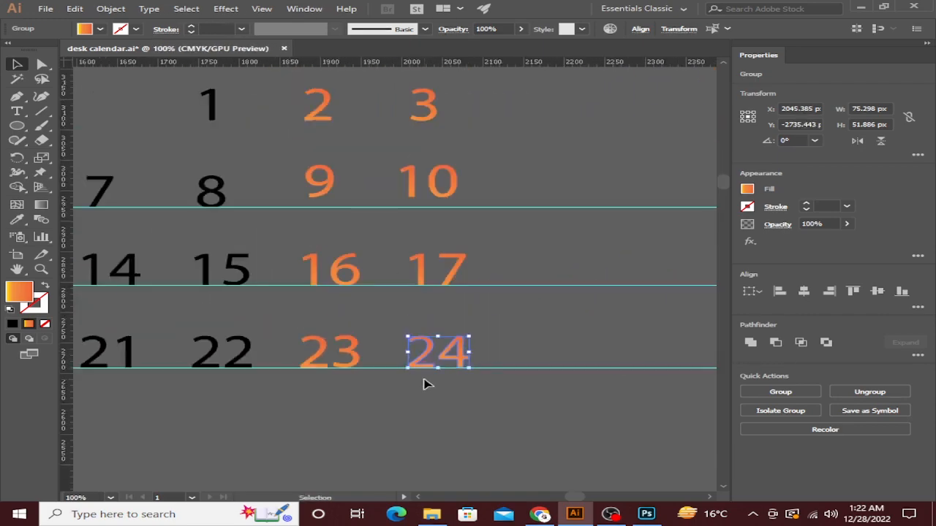
# Settle the 5 of 15 onto the guide line level with its 1.
pyautogui.click(412, 384)
pyautogui.scroll(6, 367, 292)
pyautogui.scroll(2, 495, 376)
pyautogui.scroll(-5, 274, 390)
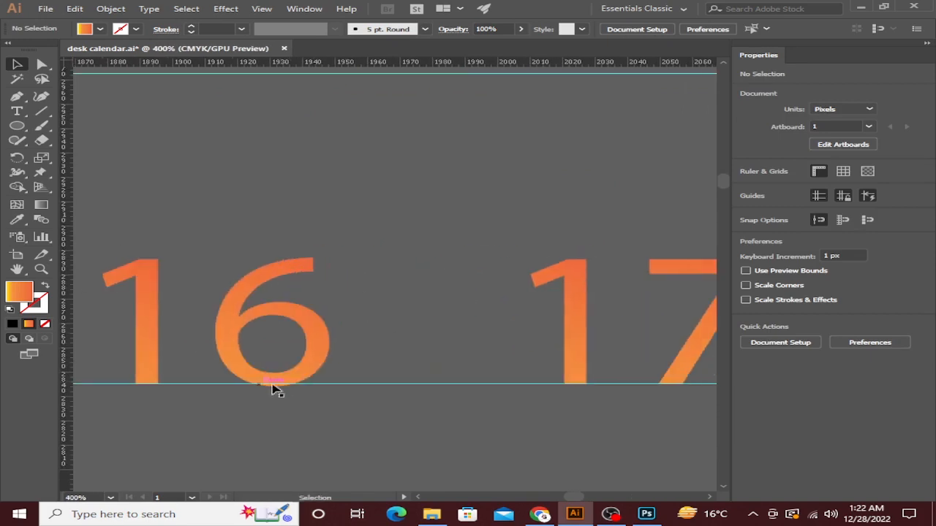
pyautogui.moveTo(354, 345); pyautogui.dragTo(819, 362)
pyautogui.scroll(2, 324, 403)
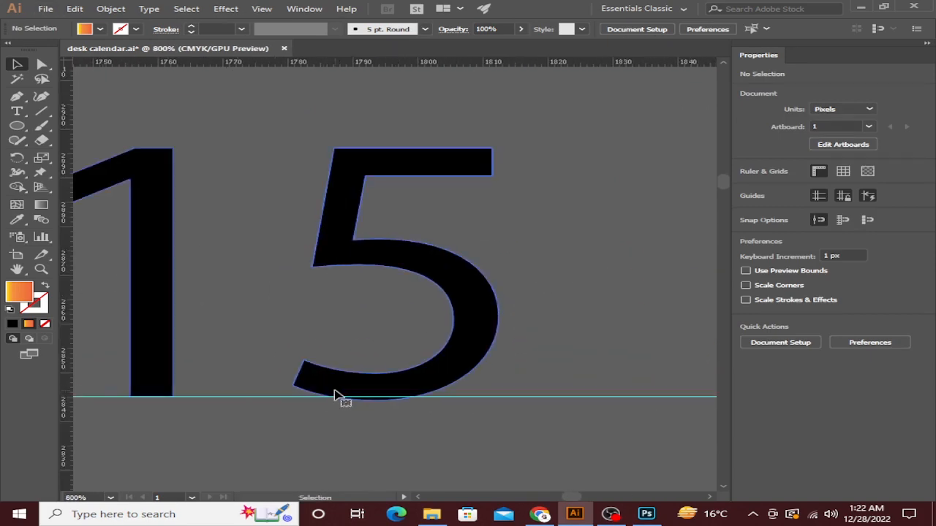
pyautogui.doubleClick(335, 390)
pyautogui.click(339, 389)
pyautogui.scroll(3, 375, 388)
pyautogui.moveTo(388, 381); pyautogui.dragTo(389, 375)
pyautogui.scroll(-6, 388, 375)
pyautogui.moveTo(255, 385); pyautogui.dragTo(431, 394)
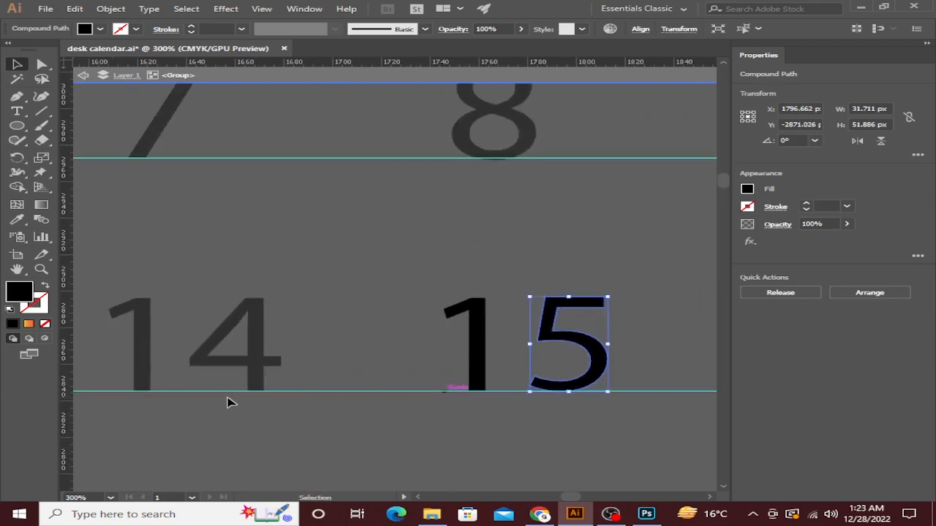
pyautogui.scroll(3, 241, 406)
pyautogui.scroll(-3, 255, 420)
pyautogui.scroll(2, 366, 432)
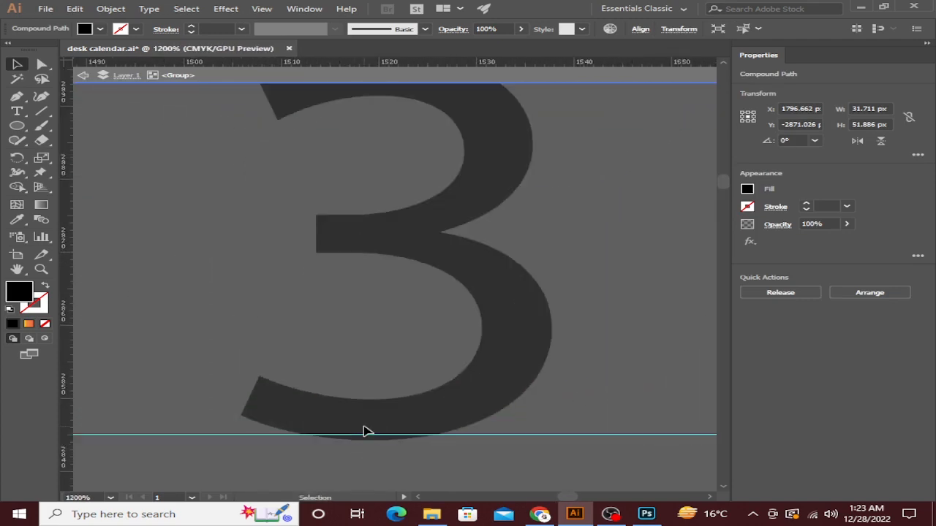
# Move the 13 up onto its guide line and select its 3.
pyautogui.doubleClick(364, 427)
pyautogui.click(364, 427)
pyautogui.moveTo(369, 422); pyautogui.dragTo(348, 413)
pyautogui.scroll(-3, 370, 417)
pyautogui.doubleClick(409, 411)
pyautogui.click(410, 411)
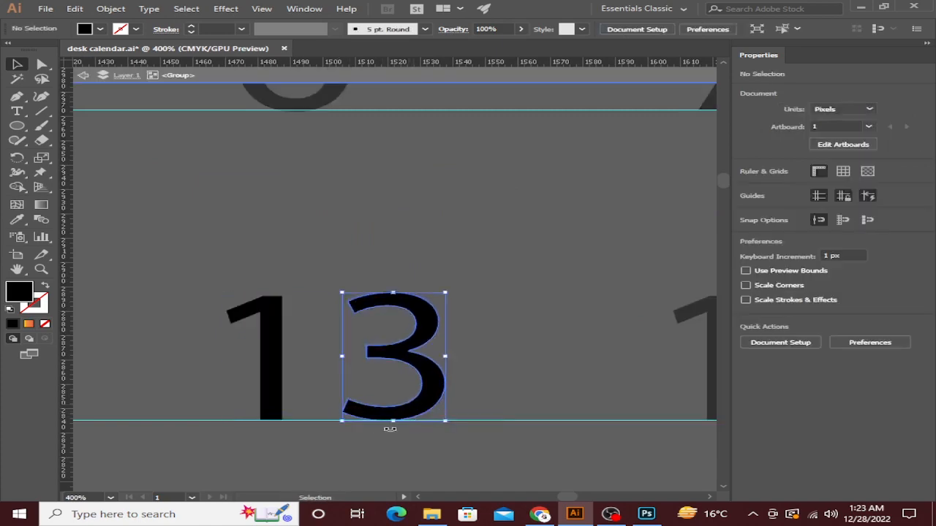
pyautogui.scroll(3, 345, 351)
pyautogui.scroll(-4, 382, 388)
pyautogui.scroll(3, 241, 372)
pyautogui.scroll(-4, 472, 386)
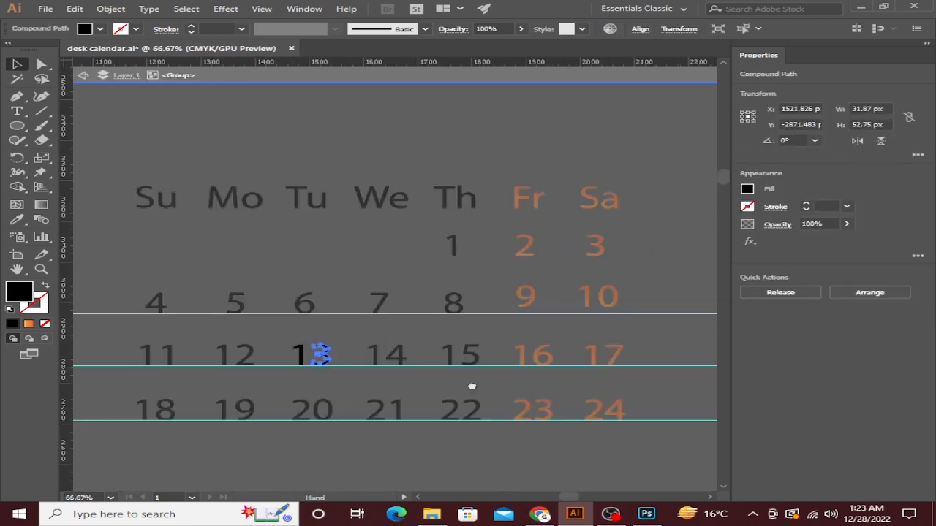
# Raise the 6 of 16 onto the guide line.
pyautogui.moveTo(472, 386); pyautogui.dragTo(325, 386)
pyautogui.scroll(8, 325, 370)
pyautogui.scroll(-5, 272, 367)
pyautogui.moveTo(688, 362); pyautogui.dragTo(354, 361)
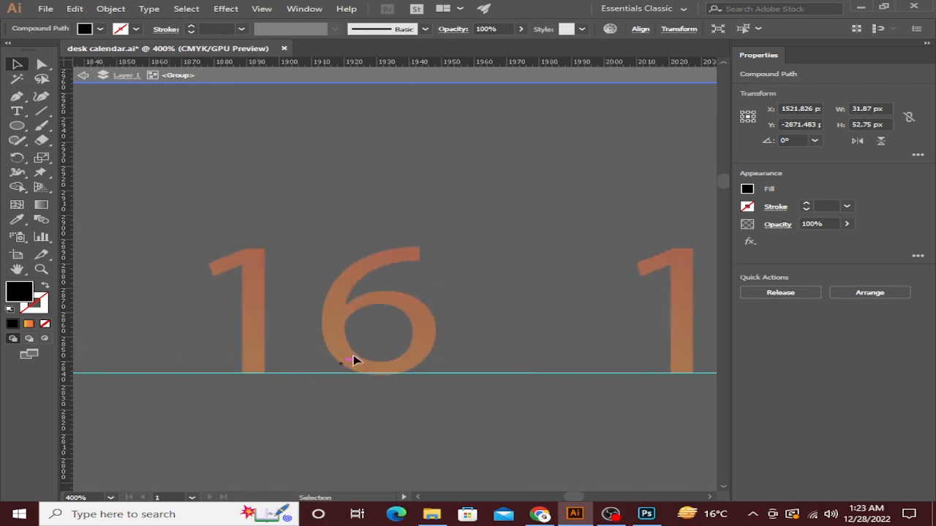
pyautogui.scroll(4, 354, 361)
pyautogui.click(370, 388)
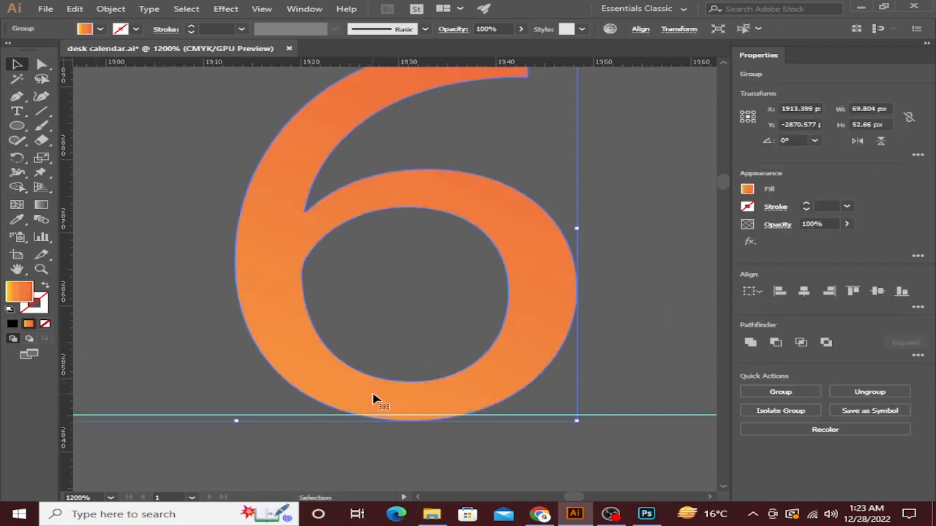
pyautogui.doubleClick(373, 395)
pyautogui.moveTo(384, 393); pyautogui.dragTo(384, 387)
pyautogui.scroll(-6, 384, 388)
pyautogui.moveTo(181, 384); pyautogui.dragTo(374, 384)
pyautogui.scroll(6, 376, 384)
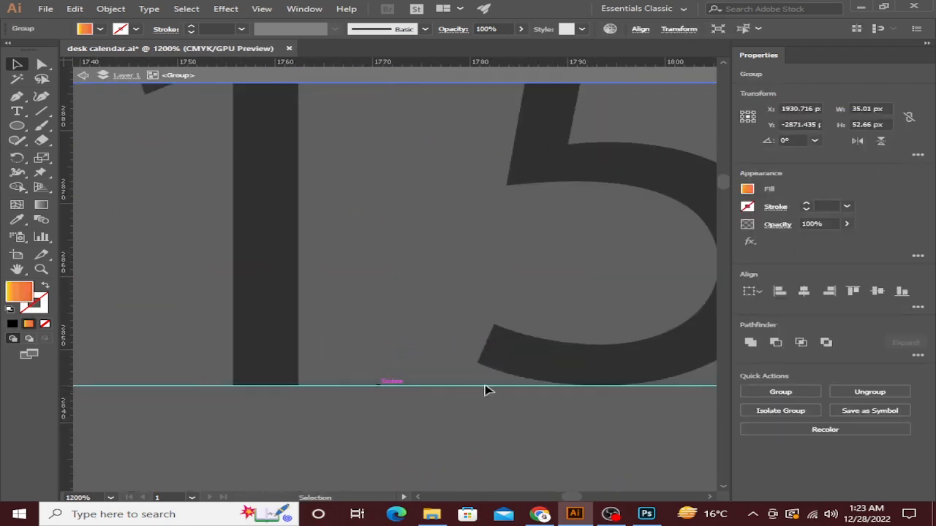
pyautogui.scroll(-4, 604, 403)
pyautogui.moveTo(544, 412); pyautogui.dragTo(244, 384)
pyautogui.moveTo(646, 389); pyautogui.dragTo(273, 404)
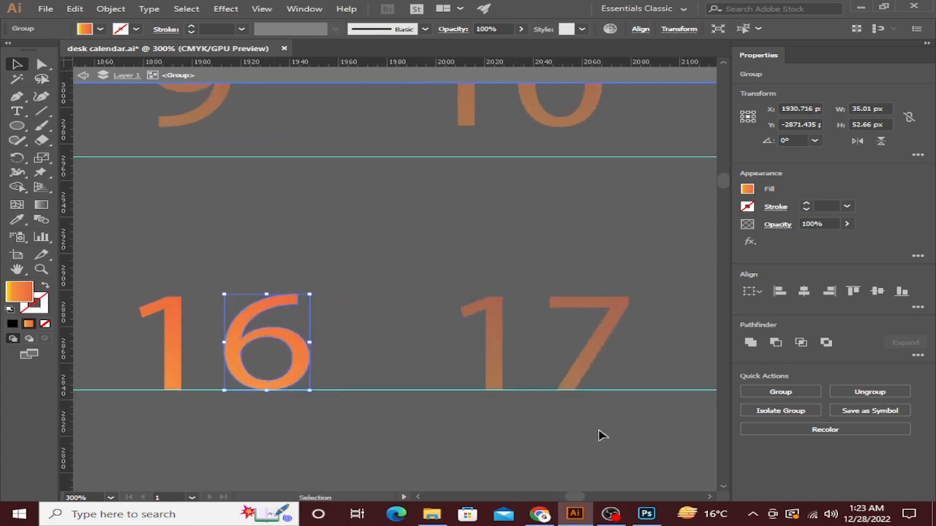
pyautogui.click(598, 436)
pyautogui.scroll(5, 570, 368)
pyautogui.scroll(-5, 514, 251)
pyautogui.scroll(4, 458, 418)
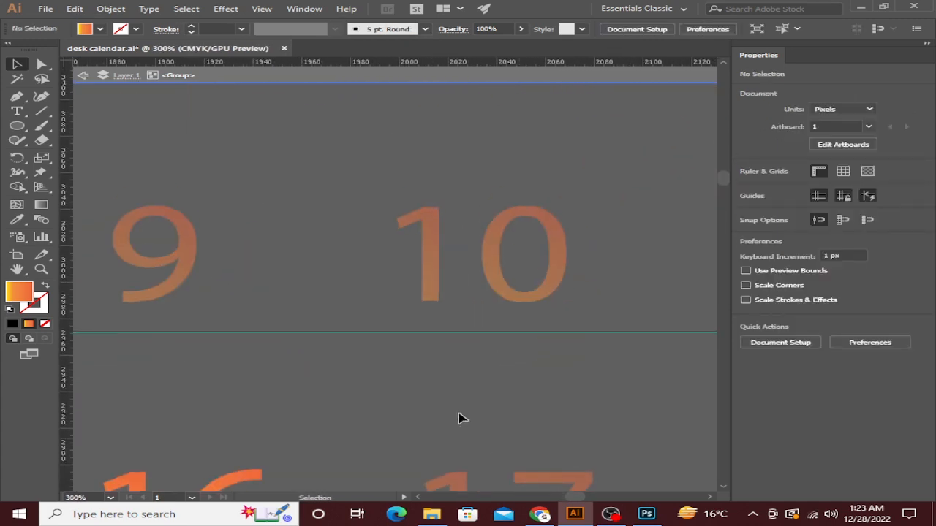
# Vertically centre-align the 9–10 row and lower it 6.59 px onto its guide.
pyautogui.rightClick(298, 140)
pyautogui.click(344, 177)
pyautogui.scroll(-4, 177, 253)
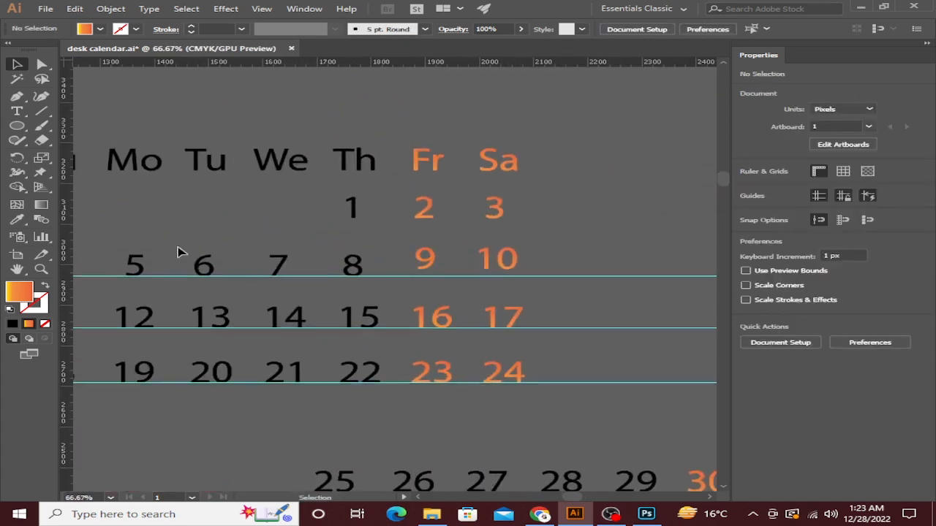
pyautogui.click(503, 262)
pyautogui.scroll(3, 503, 261)
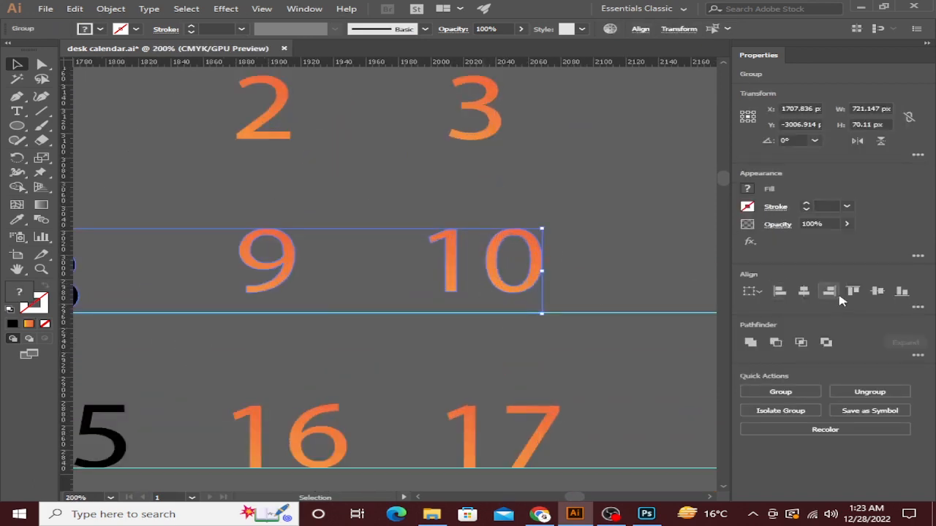
pyautogui.click(877, 294)
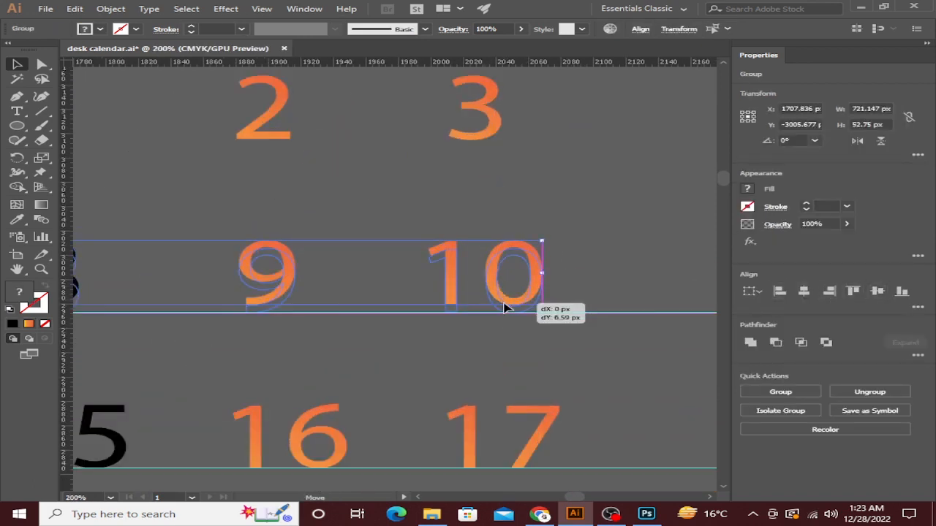
pyautogui.moveTo(504, 307); pyautogui.dragTo(504, 307)
pyautogui.scroll(6, 504, 307)
pyautogui.doubleClick(421, 269)
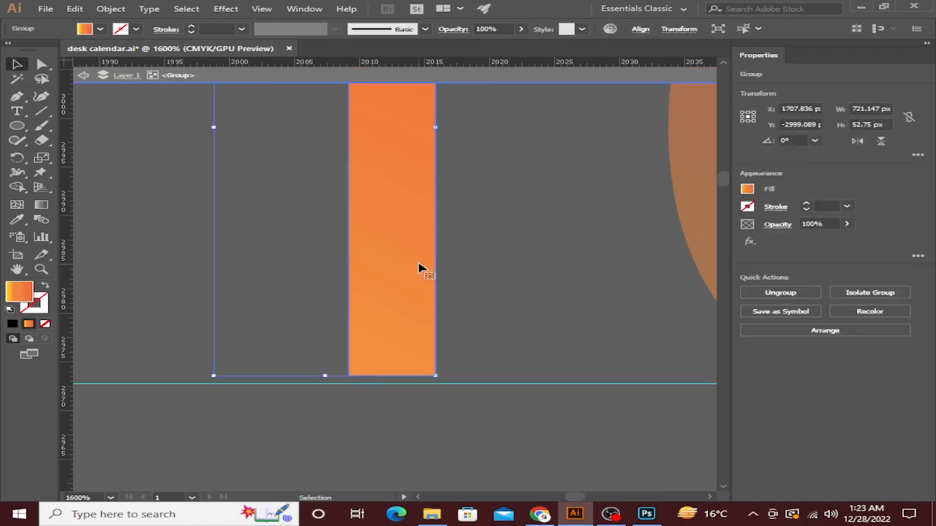
pyautogui.scroll(-7, 421, 278)
pyautogui.scroll(6, 219, 272)
# Place the 7 on its guide, fine-tuning its bottom edge with arrow-key nudges.
pyautogui.moveTo(545, 329); pyautogui.dragTo(297, 342)
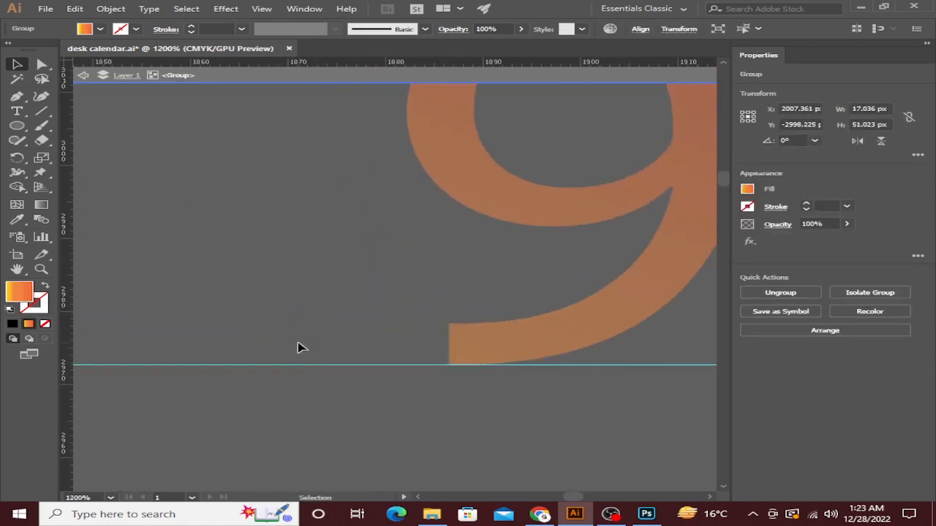
pyautogui.moveTo(161, 287); pyautogui.dragTo(491, 362)
pyautogui.moveTo(219, 366); pyautogui.dragTo(833, 374)
pyautogui.moveTo(147, 329); pyautogui.dragTo(702, 330)
pyautogui.moveTo(219, 337); pyautogui.dragTo(756, 334)
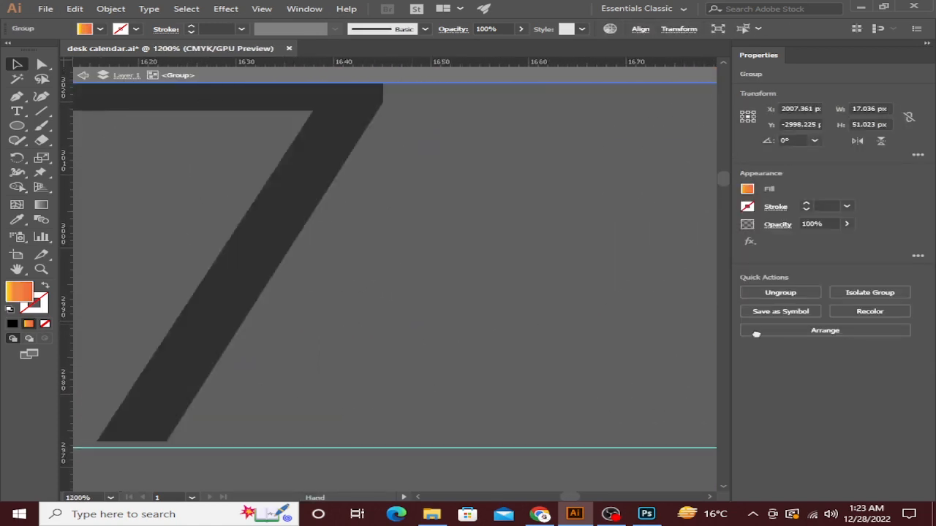
pyautogui.moveTo(250, 364); pyautogui.dragTo(502, 369)
pyautogui.doubleClick(462, 338)
pyautogui.moveTo(462, 340); pyautogui.dragTo(455, 352)
pyautogui.press('Up')
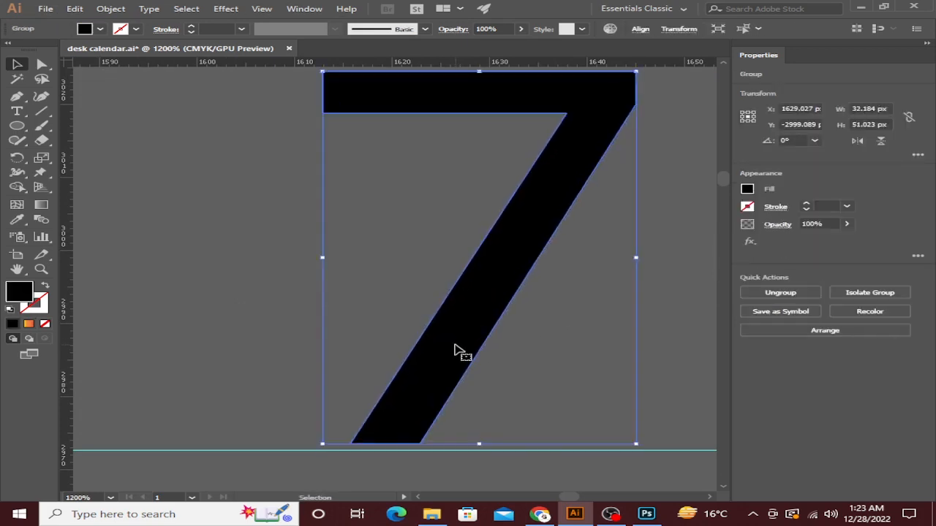
pyautogui.press('Down')
pyautogui.scroll(5, 395, 466)
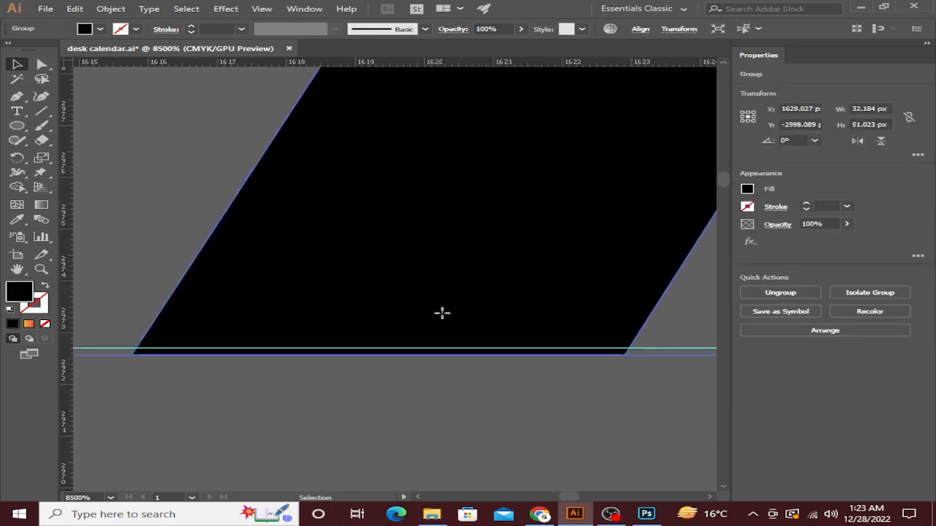
pyautogui.moveTo(441, 314); pyautogui.dragTo(445, 307)
pyautogui.scroll(-6, 445, 307)
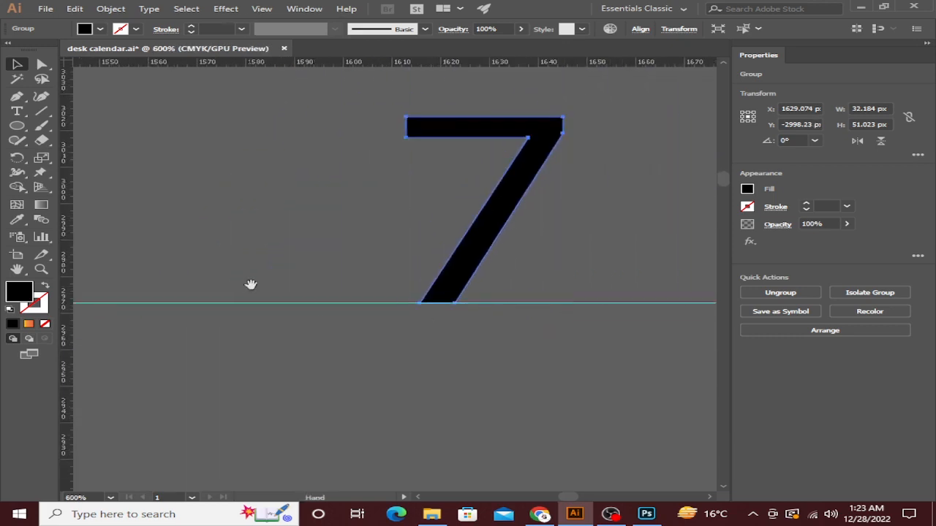
# Move the 5 down onto the guide of the 4–8 row.
pyautogui.moveTo(251, 285); pyautogui.dragTo(485, 315)
pyautogui.moveTo(199, 305); pyautogui.dragTo(424, 331)
pyautogui.moveTo(205, 349); pyautogui.dragTo(613, 390)
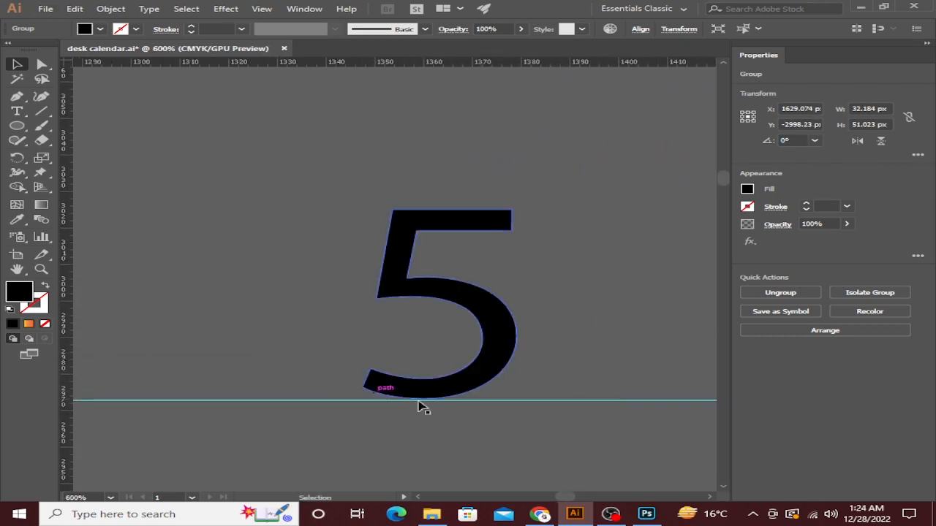
pyautogui.scroll(6, 437, 407)
pyautogui.doubleClick(303, 299)
pyautogui.moveTo(302, 298); pyautogui.dragTo(306, 305)
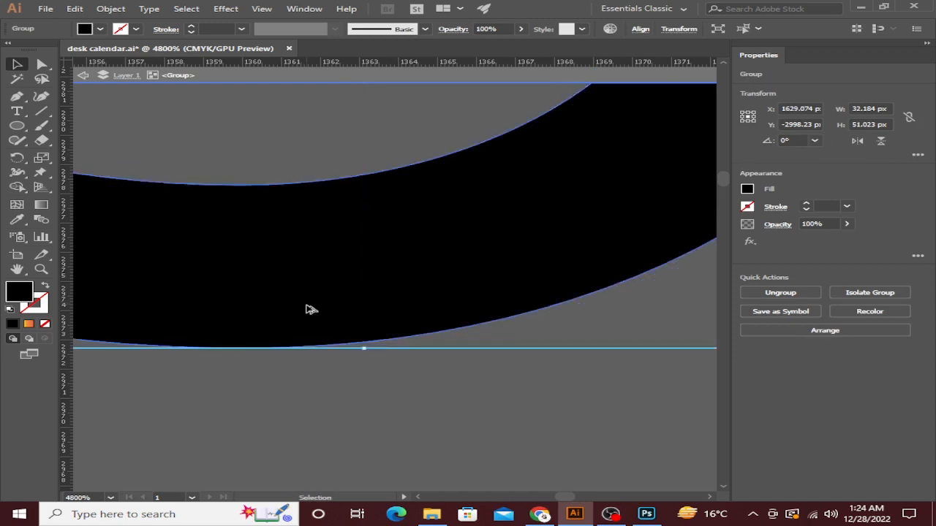
pyautogui.scroll(-10, 306, 303)
pyautogui.moveTo(104, 300); pyautogui.dragTo(303, 326)
pyautogui.scroll(7, 302, 322)
pyautogui.scroll(-6, 179, 303)
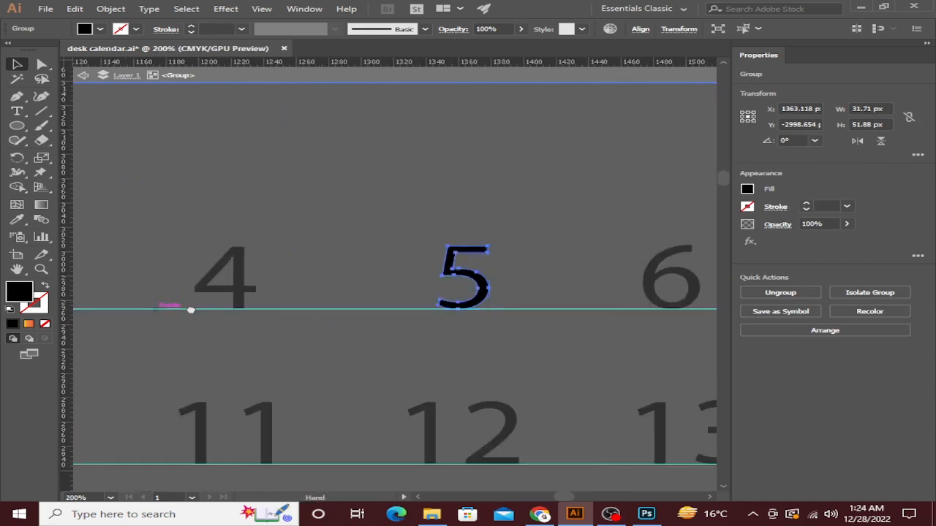
pyautogui.moveTo(191, 310); pyautogui.dragTo(468, 320)
pyautogui.scroll(-7, 449, 321)
pyautogui.rightClick(478, 273)
# Move the upper guide to the first row's baseline.
pyautogui.click(533, 313)
pyautogui.click(540, 239)
pyautogui.scroll(4, 562, 296)
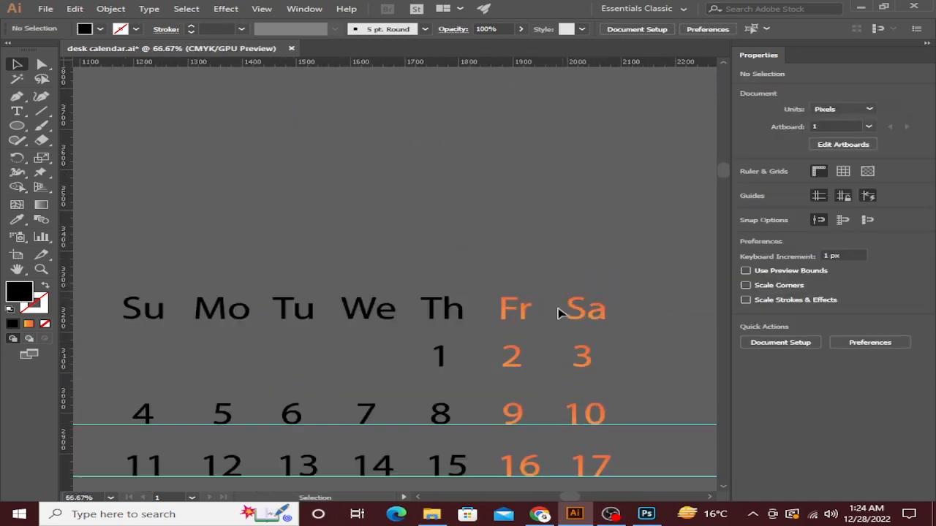
pyautogui.moveTo(496, 425); pyautogui.dragTo(495, 368)
pyautogui.scroll(7, 417, 366)
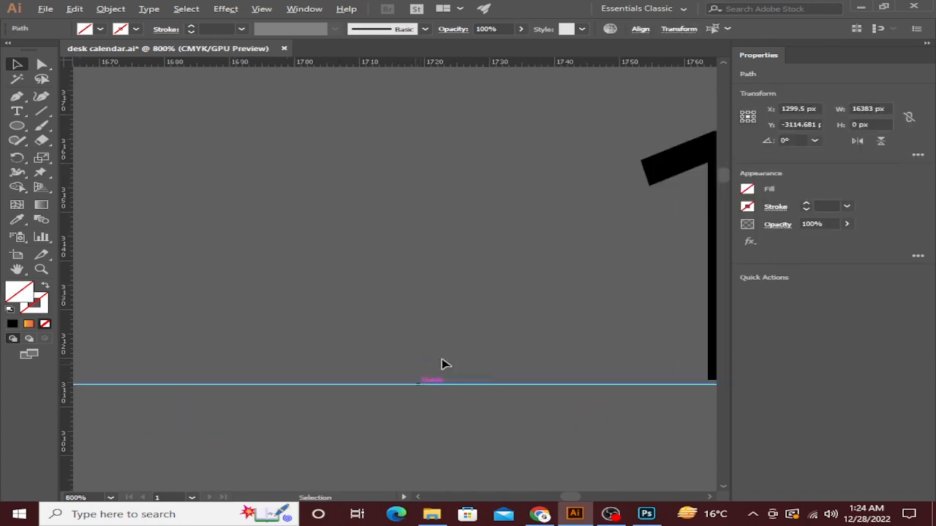
# Select the 2 and 1 groups and bottom-align them to the guide.
pyautogui.moveTo(626, 385); pyautogui.dragTo(369, 386)
pyautogui.scroll(-2, 489, 367)
pyautogui.moveTo(618, 369); pyautogui.dragTo(303, 382)
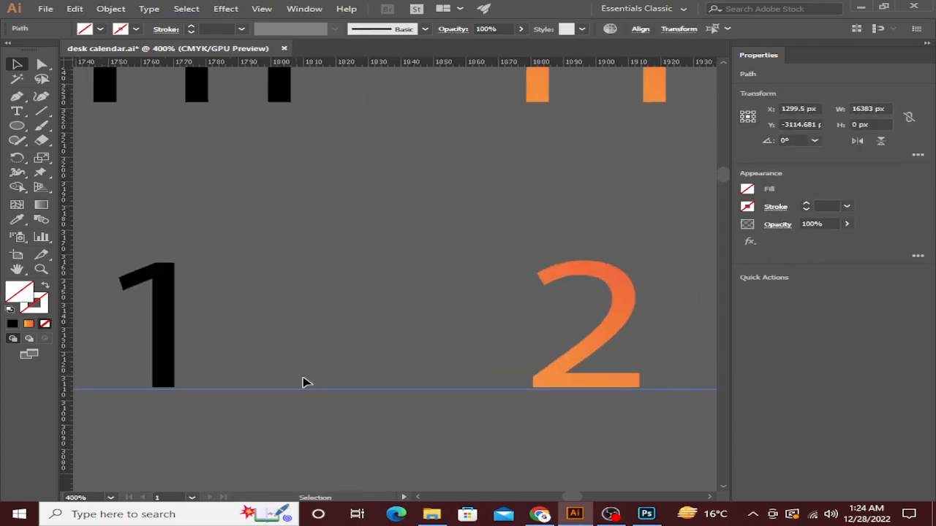
pyautogui.click(554, 373)
pyautogui.keyDown('shift'); pyautogui.click(168, 322); pyautogui.keyUp('shift')
pyautogui.hscroll(8, 547, 339)
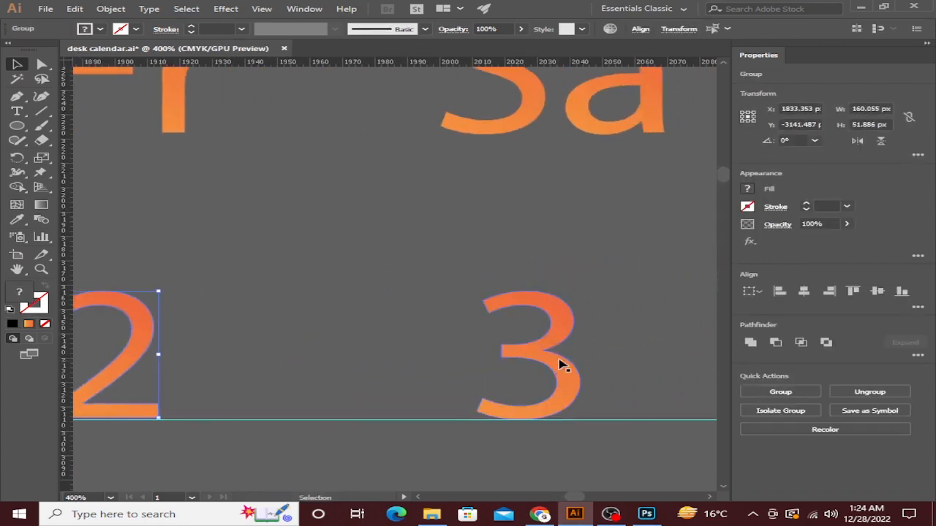
pyautogui.scroll(7, 512, 405)
pyautogui.click(876, 293)
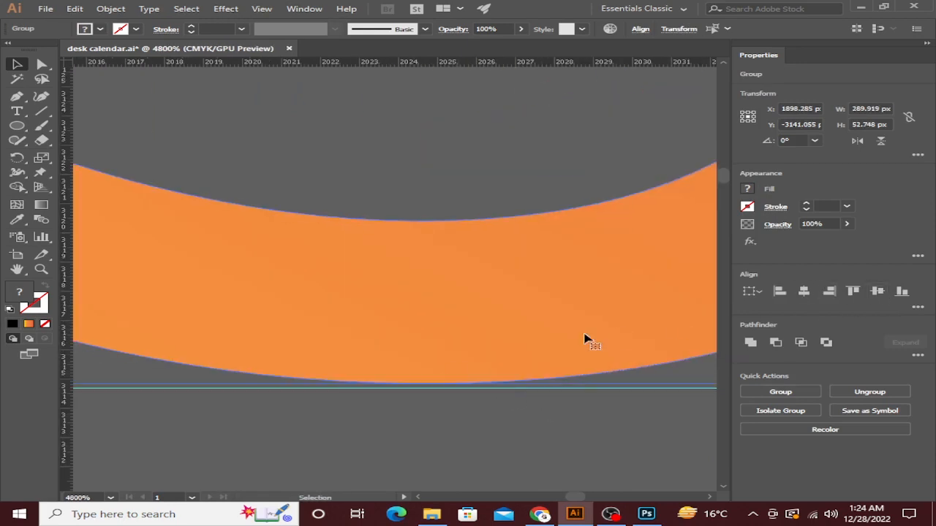
# Set the orange 3 and orange 2 down on the guide.
pyautogui.moveTo(536, 344); pyautogui.dragTo(536, 344)
pyautogui.scroll(-7, 536, 344)
pyautogui.hscroll(-5, 538, 345)
pyautogui.scroll(3, 578, 331)
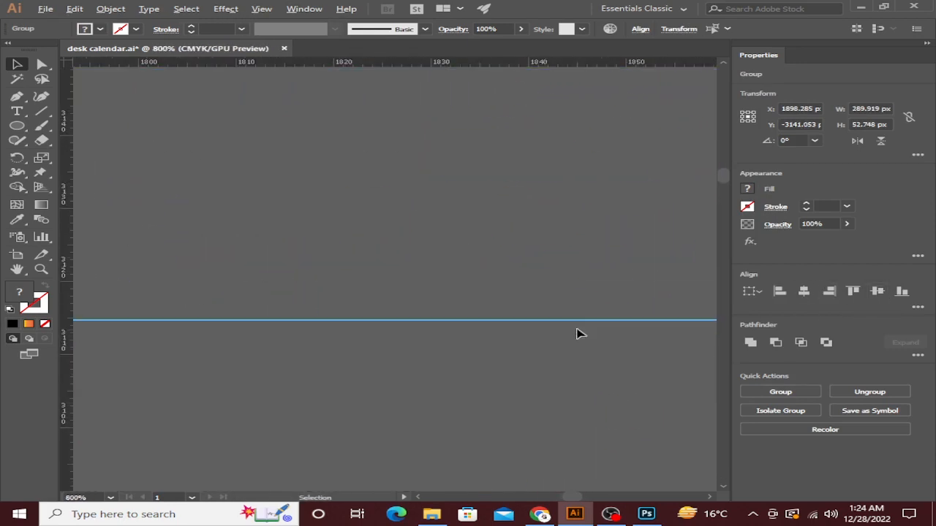
pyautogui.hscroll(3, 672, 369)
pyautogui.scroll(2, 608, 370)
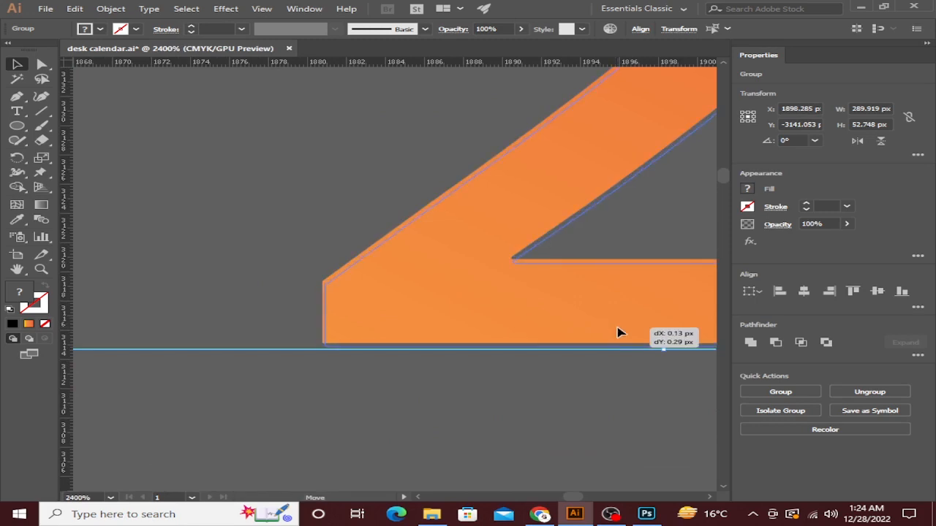
pyautogui.moveTo(618, 330); pyautogui.dragTo(619, 330)
pyautogui.scroll(-6, 619, 332)
pyautogui.click(555, 375)
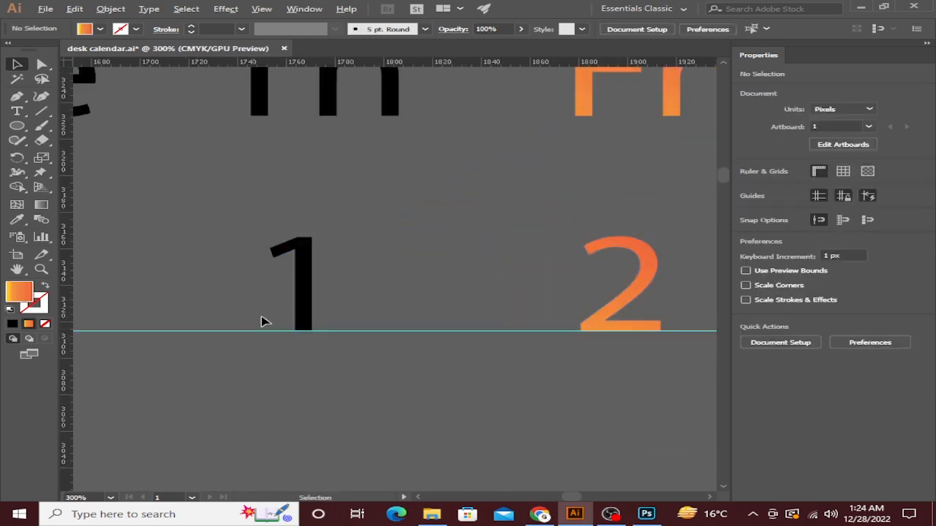
# Lower the black 1 onto the guide.
pyautogui.scroll(7, 322, 322)
pyautogui.moveTo(326, 324); pyautogui.dragTo(607, 288)
pyautogui.scroll(4, 409, 342)
pyautogui.doubleClick(391, 233)
pyautogui.moveTo(391, 218); pyautogui.dragTo(392, 250)
pyautogui.scroll(-10, 394, 250)
# Settle the orange 3 onto the guide.
pyautogui.moveTo(542, 271); pyautogui.dragTo(238, 328)
pyautogui.scroll(6, 409, 300)
pyautogui.scroll(5, 434, 346)
pyautogui.doubleClick(387, 301)
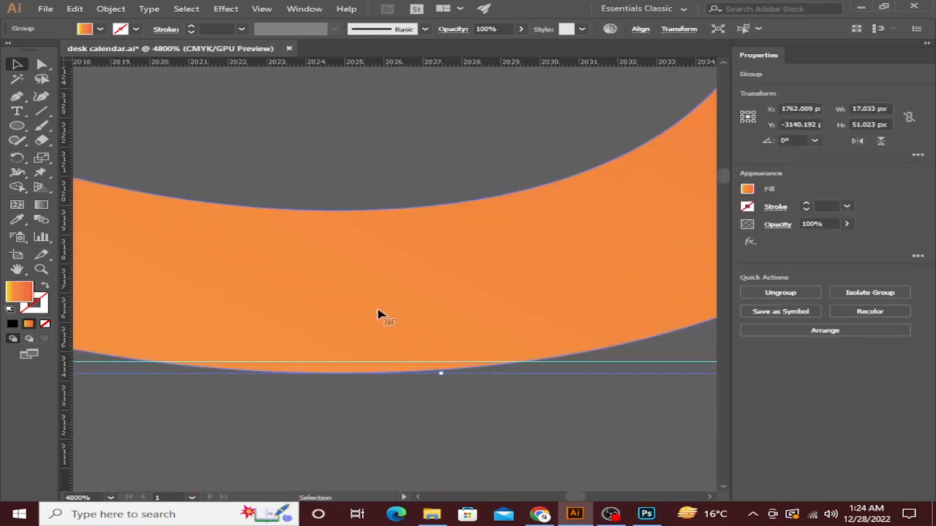
pyautogui.moveTo(378, 296); pyautogui.dragTo(378, 297)
pyautogui.scroll(-9, 378, 303)
pyautogui.moveTo(295, 315); pyautogui.dragTo(351, 325)
pyautogui.click(384, 341)
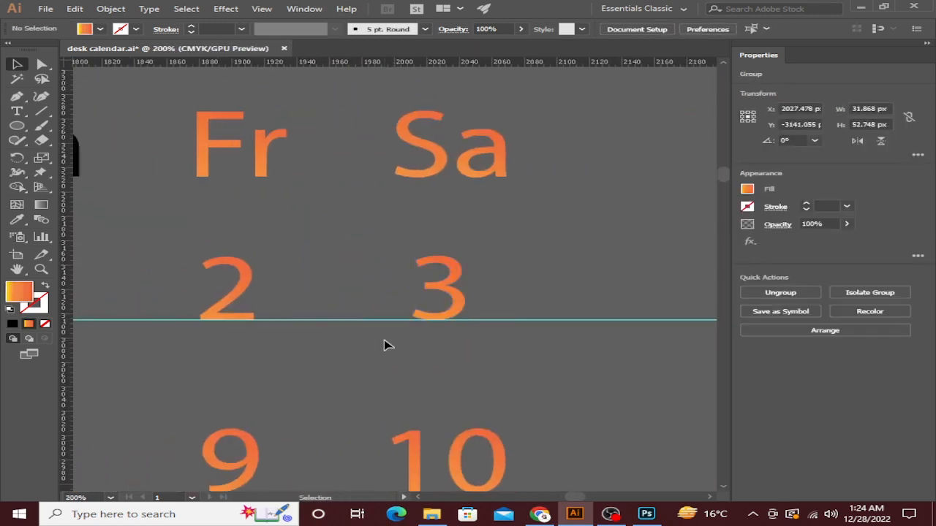
# Drag a guide down to the baseline of the 4 row.
pyautogui.scroll(-5, 384, 340)
pyautogui.moveTo(353, 373); pyautogui.dragTo(470, 350)
pyautogui.moveTo(393, 312); pyautogui.dragTo(387, 349)
pyautogui.scroll(9, 324, 328)
pyautogui.scroll(3, 442, 337)
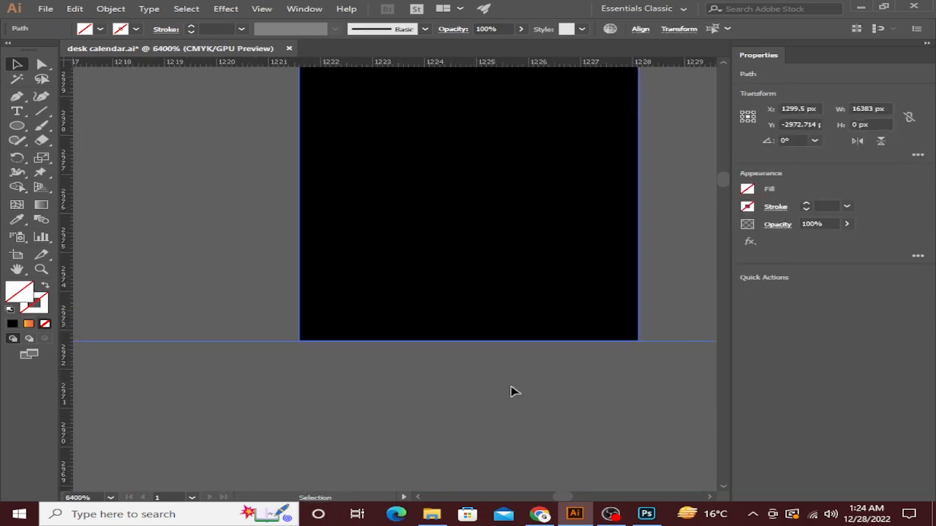
pyautogui.scroll(-12, 512, 390)
pyautogui.moveTo(633, 486); pyautogui.dragTo(423, 432)
pyautogui.click(547, 426)
pyautogui.scroll(1, 559, 428)
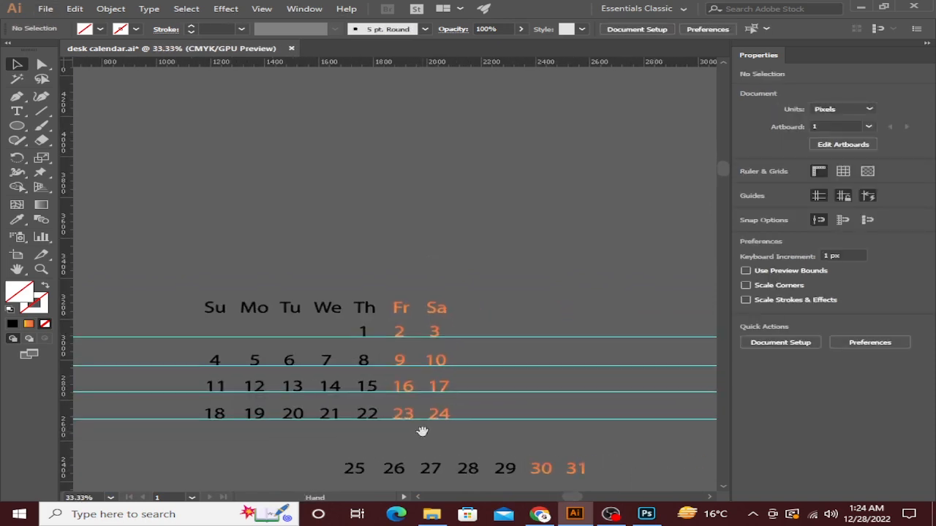
# Nudge the 1–3 row and its guide down with two Down-arrow presses.
pyautogui.moveTo(455, 339); pyautogui.dragTo(450, 340)
pyautogui.scroll(2, 449, 340)
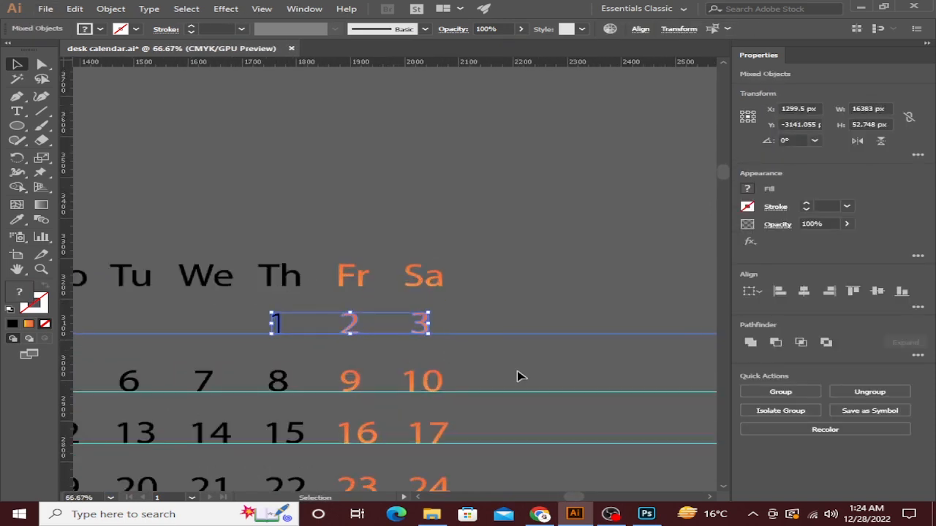
pyautogui.press('Down')
pyautogui.press('Down')
pyautogui.press('Down')
pyautogui.press('Down')
pyautogui.press('Down')
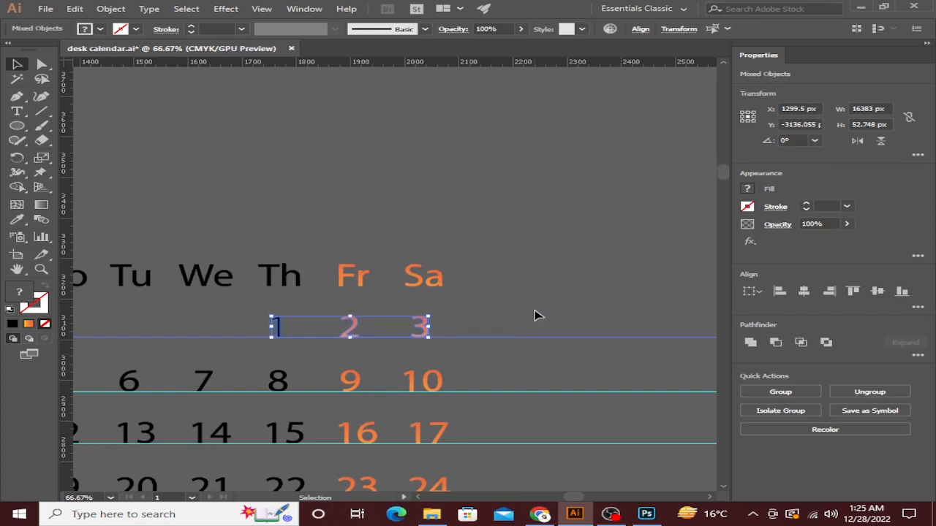
pyautogui.press('Down')
pyautogui.press('Down')
pyautogui.scroll(-2, 535, 299)
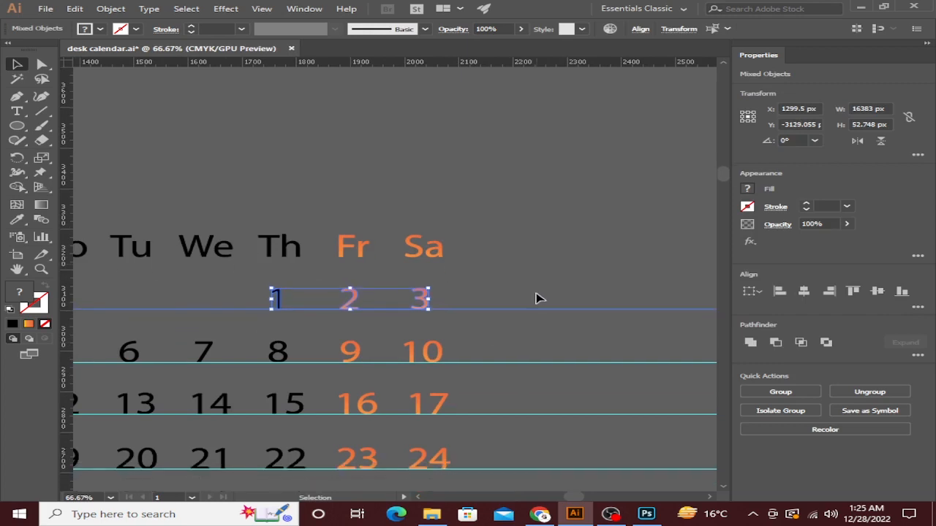
# Compare against the 18–24 row, then reselect the 1–3 row with its guide.
pyautogui.click(462, 456)
pyautogui.moveTo(506, 438); pyautogui.dragTo(74, 444)
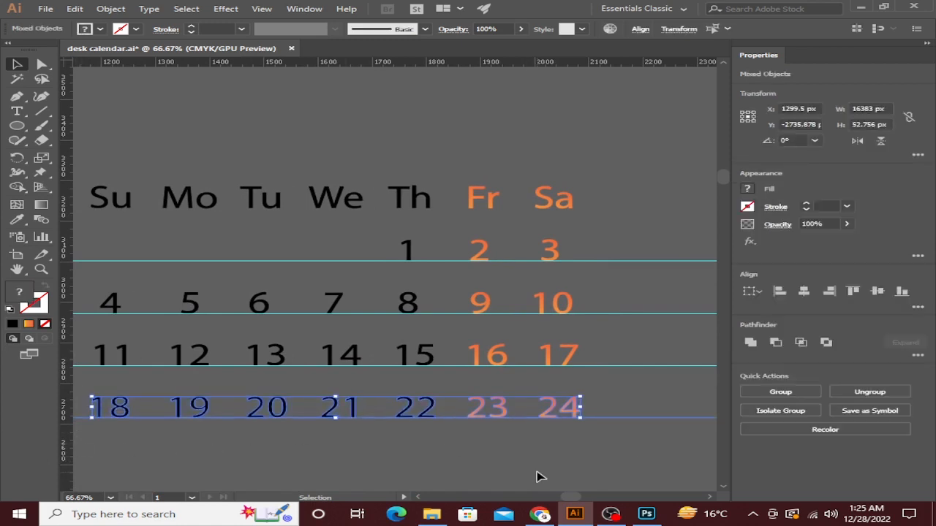
pyautogui.click(535, 455)
pyautogui.moveTo(352, 240); pyautogui.dragTo(599, 294)
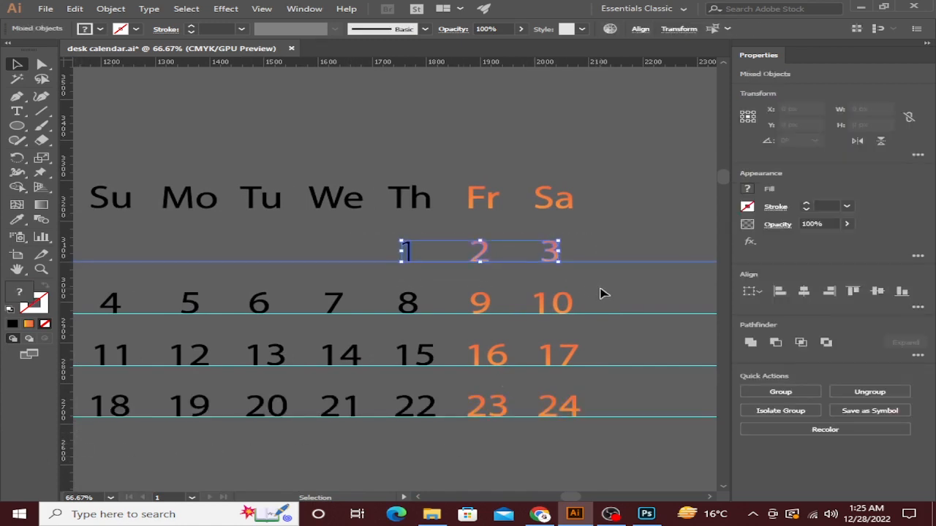
pyautogui.scroll(-3, 633, 240)
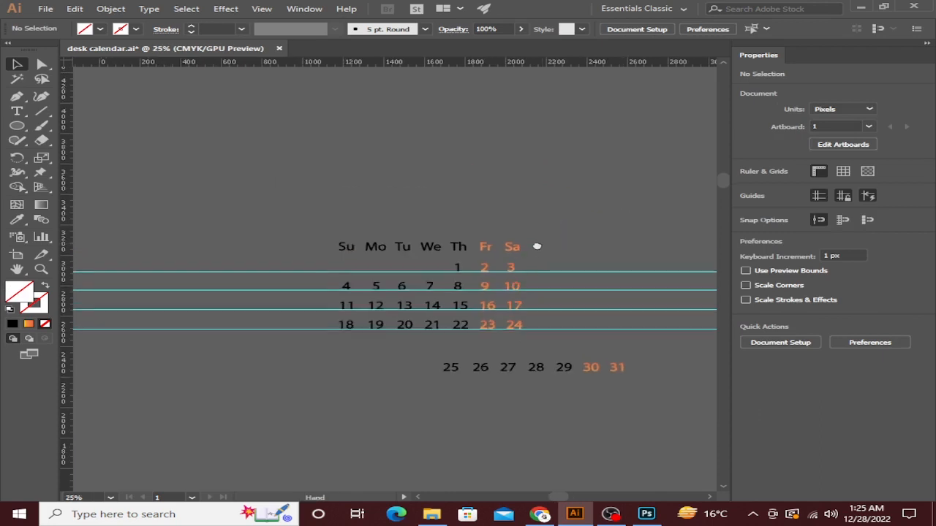
# Move the 25–31 row up into the grid, closer to the 18–24 row.
pyautogui.moveTo(474, 378); pyautogui.dragTo(636, 378)
pyautogui.moveTo(532, 370); pyautogui.dragTo(487, 354)
pyautogui.scroll(4, 410, 337)
pyautogui.scroll(1, 409, 337)
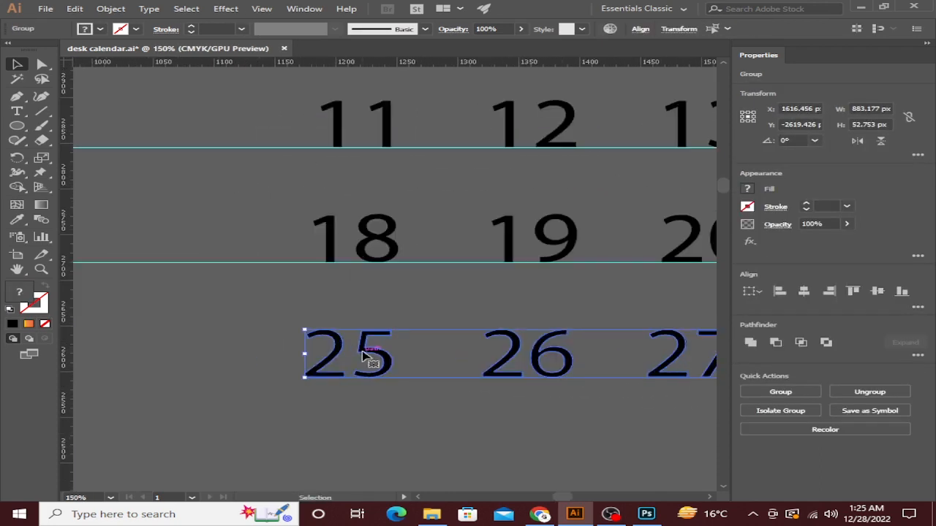
pyautogui.moveTo(365, 362); pyautogui.dragTo(377, 331)
pyautogui.click(391, 395)
pyautogui.scroll(-1, 391, 396)
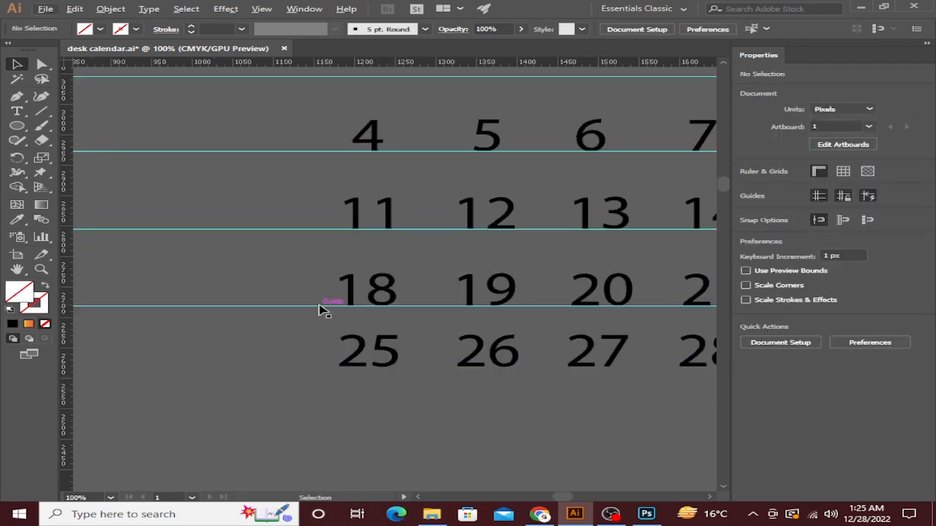
# Place a guide just under the 25–31 row.
pyautogui.moveTo(322, 309); pyautogui.dragTo(349, 358)
pyautogui.hotkey('ctrl', 'z')
pyautogui.scroll(5, 344, 371)
pyautogui.click(556, 376)
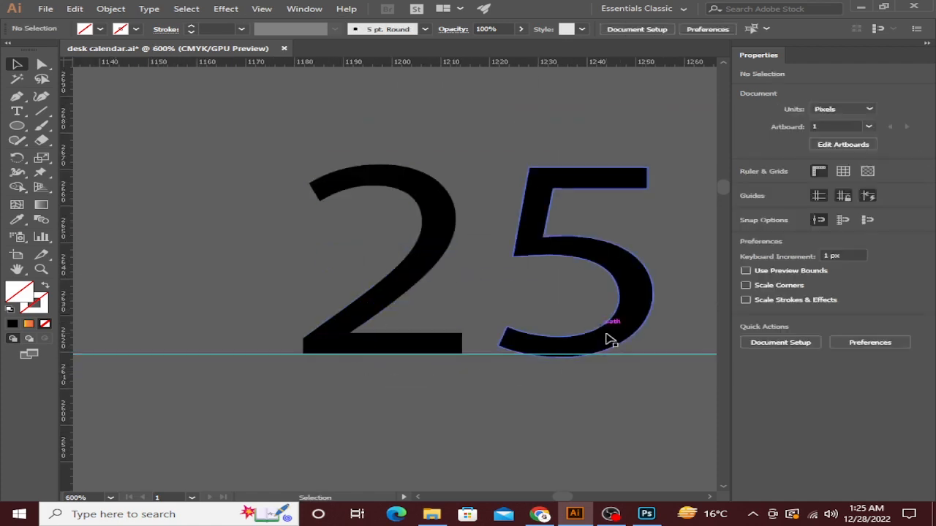
# Inside the 25 group, drop the 5 onto the guide line.
pyautogui.click(611, 341)
pyautogui.doubleClick(607, 335)
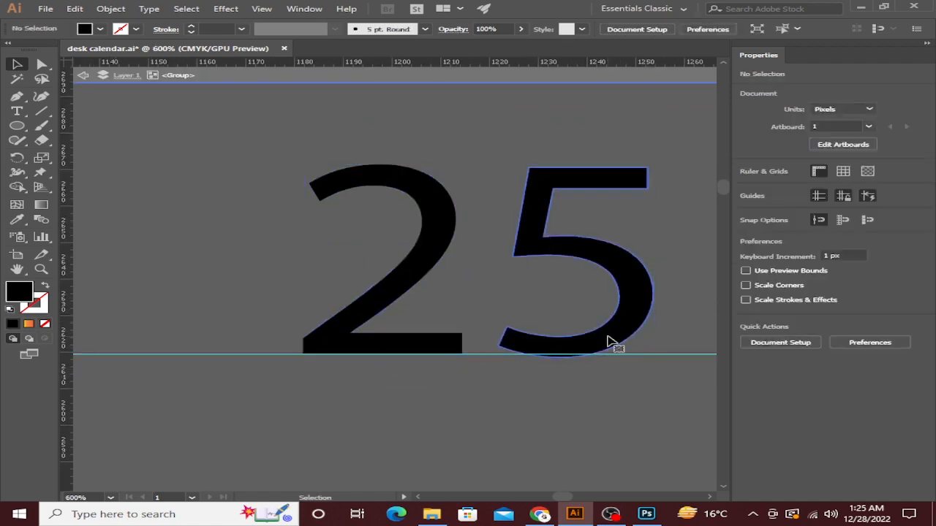
pyautogui.click(612, 344)
pyautogui.scroll(3, 563, 357)
pyautogui.moveTo(572, 342); pyautogui.dragTo(559, 346)
pyautogui.scroll(4, 575, 339)
pyautogui.scroll(-4, 559, 346)
pyautogui.hscroll(8, 591, 329)
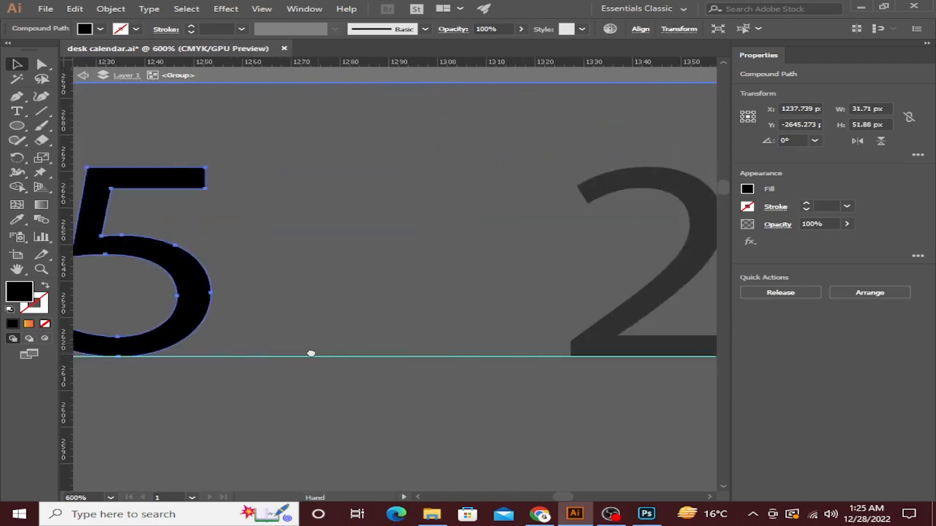
pyautogui.scroll(3, 343, 359)
pyautogui.doubleClick(556, 373)
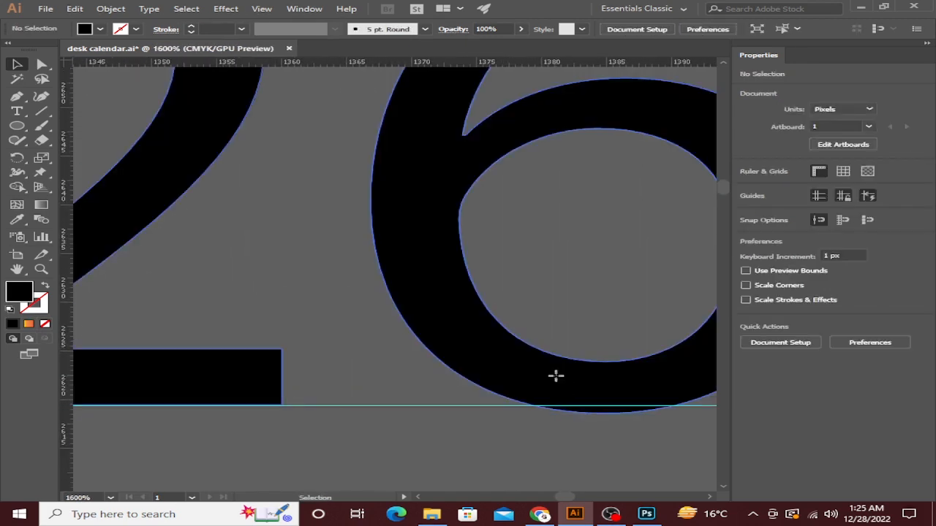
# Inside the 26 group, raise the 6 onto the guide line.
pyautogui.click(591, 403)
pyautogui.doubleClick(601, 389)
pyautogui.moveTo(602, 389); pyautogui.dragTo(602, 403)
pyautogui.scroll(4, 600, 404)
pyautogui.scroll(-6, 615, 336)
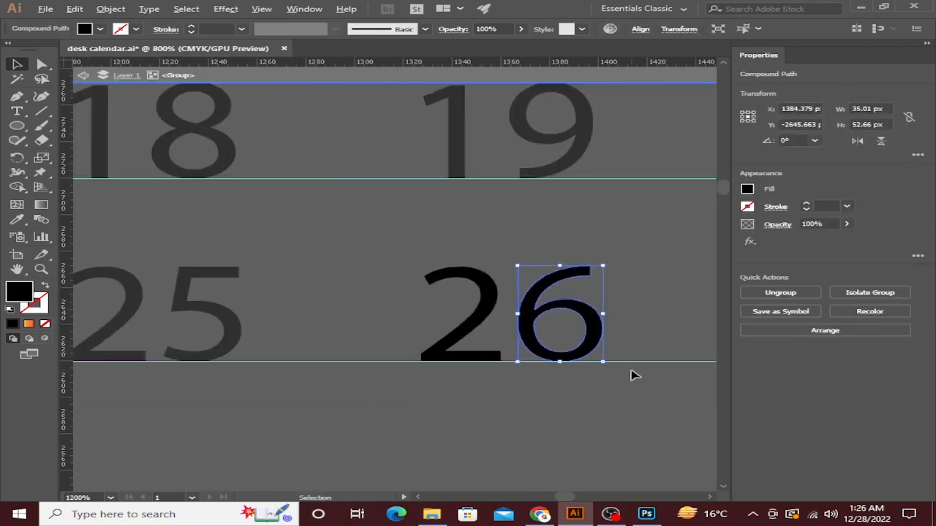
pyautogui.hscroll(8, 631, 374)
pyautogui.scroll(3, 378, 407)
pyautogui.scroll(-3, 378, 408)
pyautogui.hscroll(6, 588, 376)
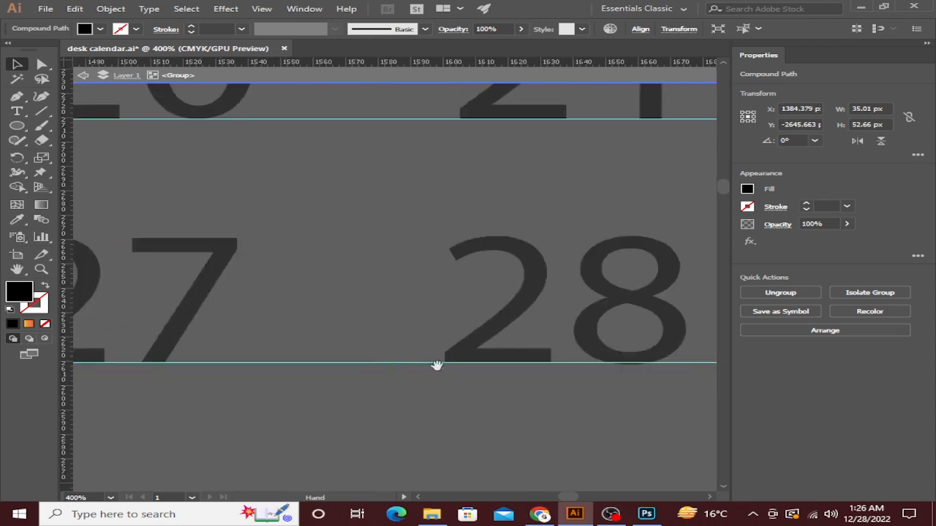
pyautogui.scroll(4, 533, 425)
pyautogui.hscroll(3, 533, 425)
pyautogui.scroll(-1, 476, 381)
# Set the 8 of 28 and the 9 of 29 onto the guide line.
pyautogui.click(411, 332)
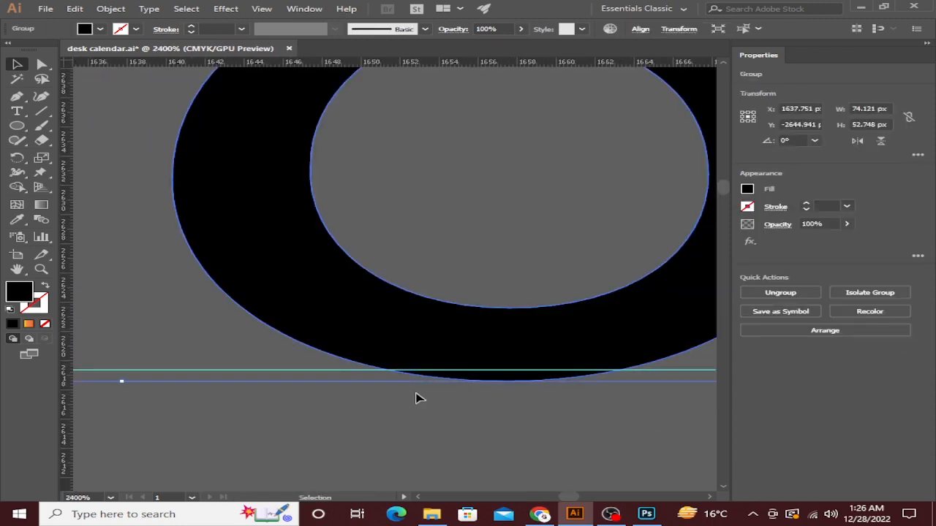
pyautogui.doubleClick(412, 344)
pyautogui.moveTo(411, 345); pyautogui.dragTo(417, 330)
pyautogui.scroll(-6, 418, 331)
pyautogui.moveTo(549, 347); pyautogui.dragTo(310, 353)
pyautogui.scroll(4, 490, 339)
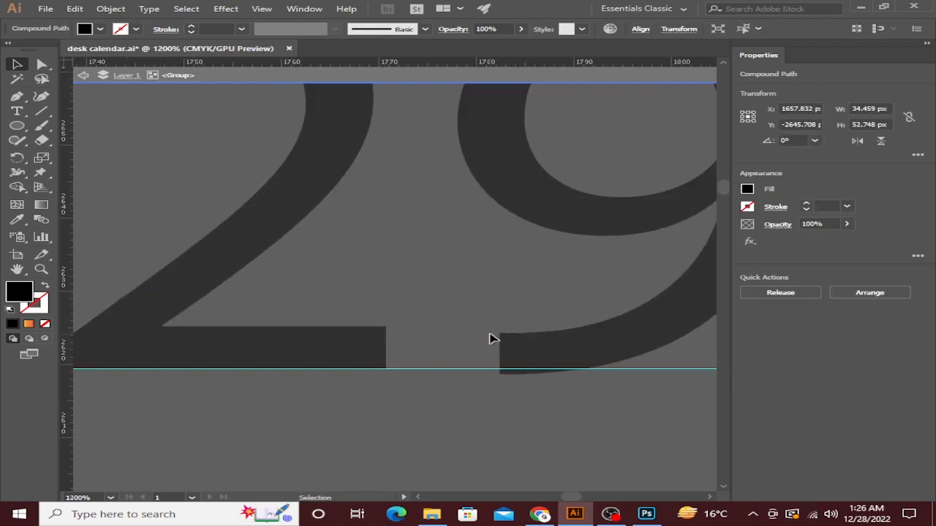
pyautogui.doubleClick(530, 354)
pyautogui.click(529, 354)
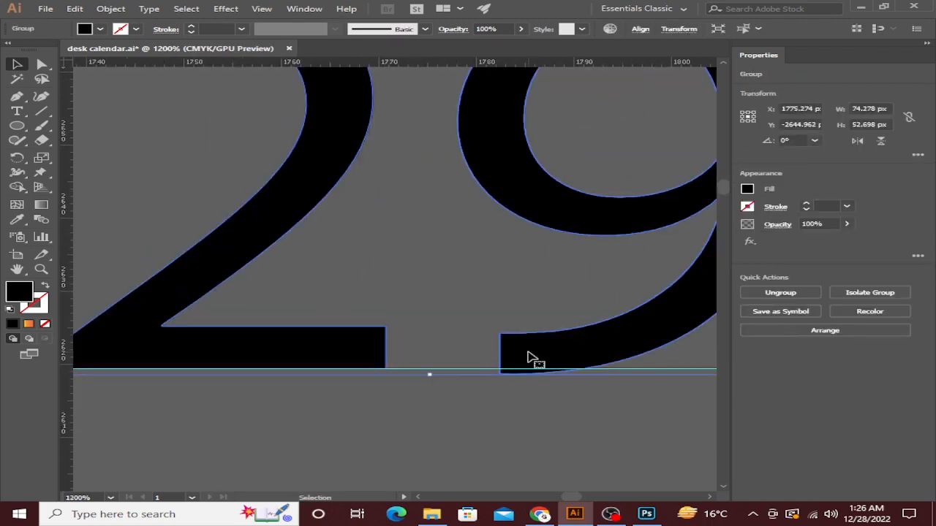
pyautogui.rightClick(529, 356)
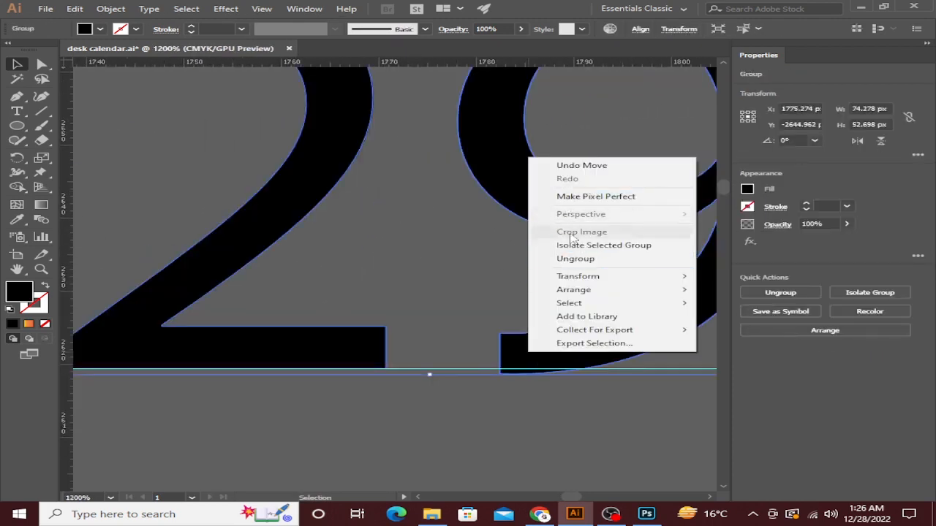
pyautogui.click(568, 299)
pyautogui.doubleClick(563, 353)
pyautogui.moveTo(564, 353); pyautogui.dragTo(566, 345)
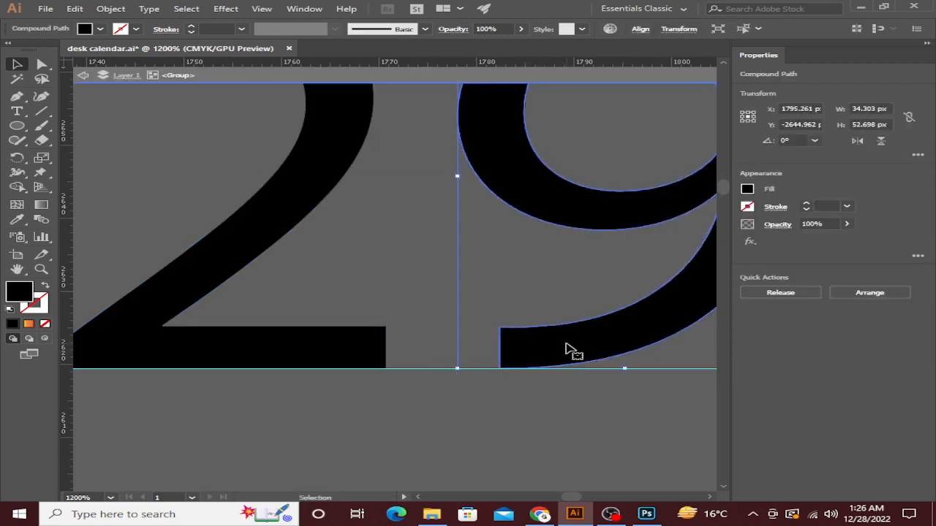
# Align the 30 digits onto the guide line.
pyautogui.scroll(-4, 565, 345)
pyautogui.moveTo(660, 365); pyautogui.dragTo(177, 384)
pyautogui.scroll(5, 350, 371)
pyautogui.doubleClick(234, 340)
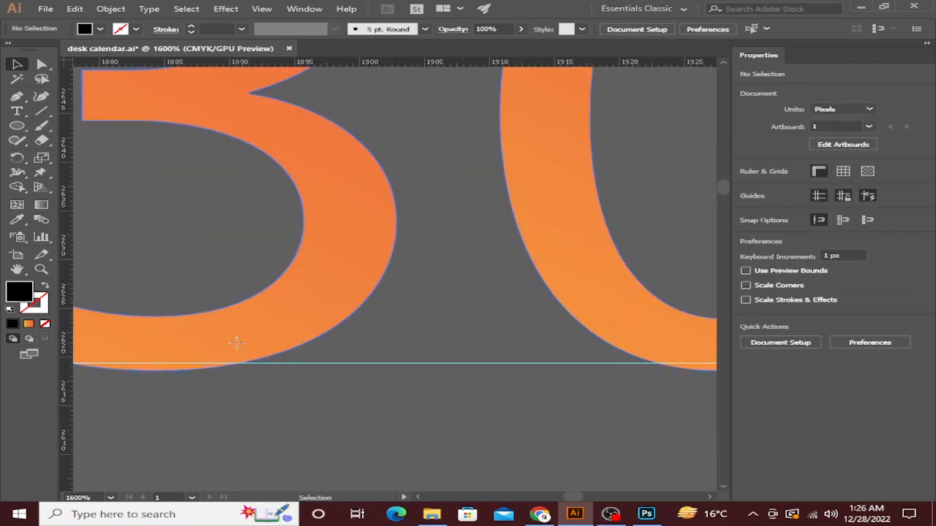
pyautogui.moveTo(256, 338); pyautogui.dragTo(258, 333)
pyautogui.moveTo(171, 354); pyautogui.dragTo(169, 344)
pyautogui.scroll(-3, 199, 345)
pyautogui.scroll(-1, 202, 347)
pyautogui.hotkey('ctrl', 'z')
pyautogui.scroll(4, 176, 343)
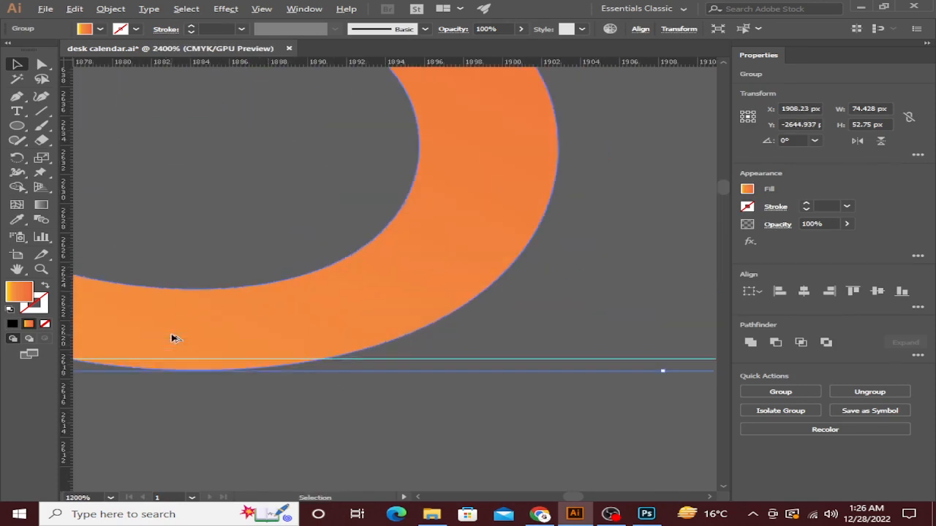
pyautogui.press('Up')
pyautogui.moveTo(182, 346); pyautogui.dragTo(182, 350)
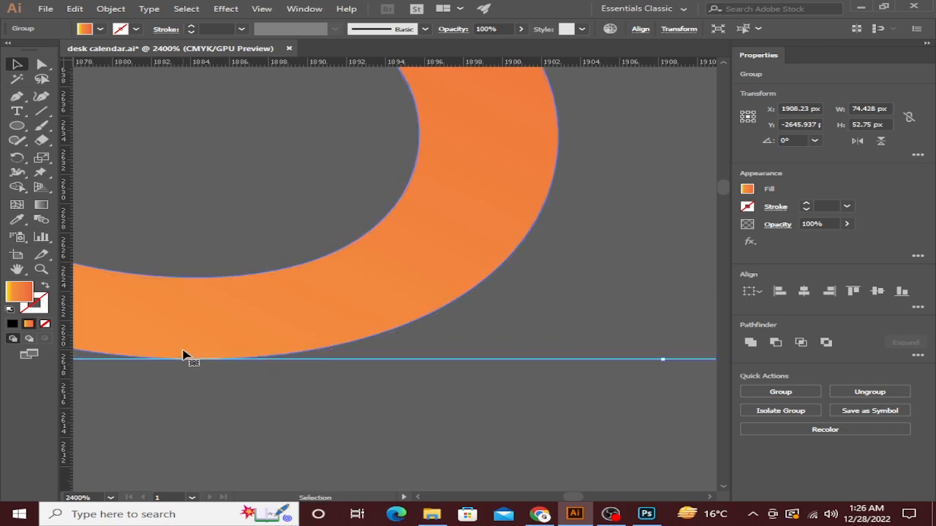
# Inside the 31 group, set the bottom of the 3 on the guide line.
pyautogui.scroll(-5, 183, 351)
pyautogui.hscroll(3, 387, 377)
pyautogui.click(333, 368)
pyautogui.scroll(5, 445, 387)
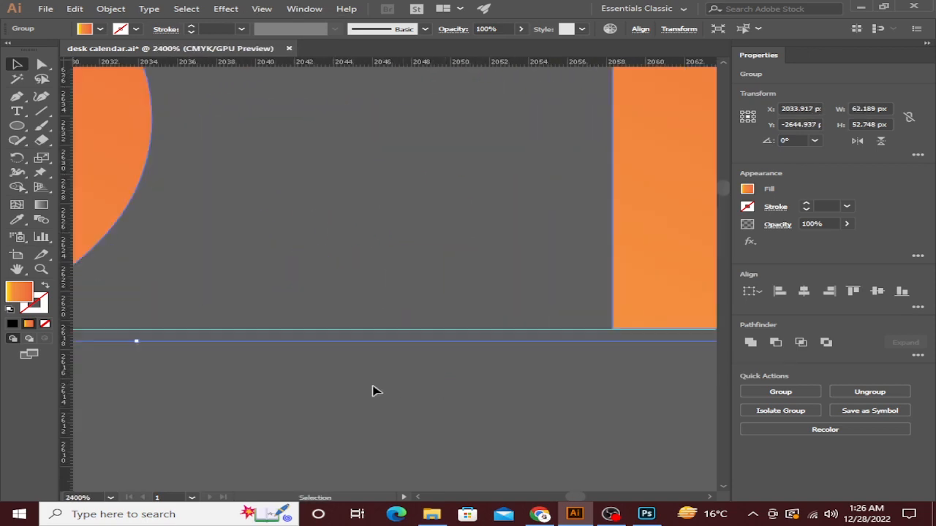
pyautogui.hscroll(-3, 326, 311)
pyautogui.doubleClick(322, 307)
pyautogui.click(311, 299)
pyautogui.hscroll(-3, 378, 354)
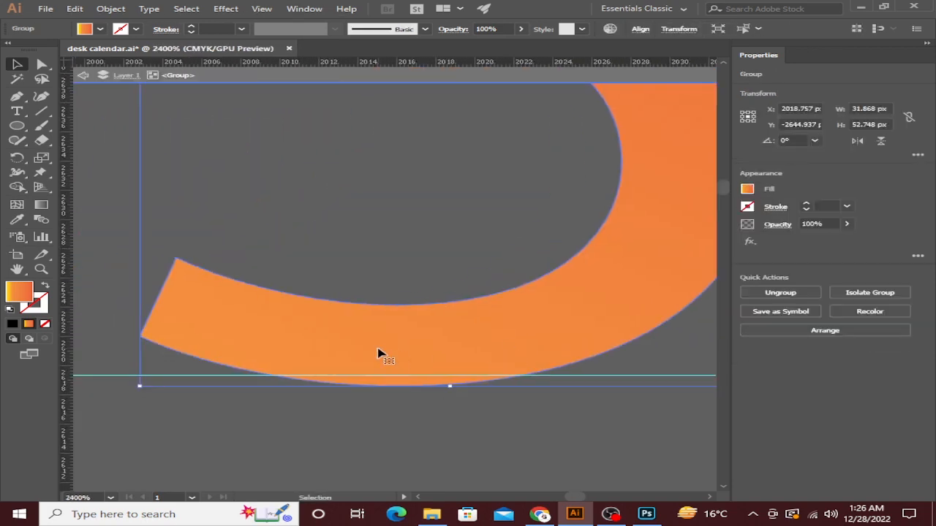
pyautogui.press('Up')
pyautogui.moveTo(417, 355); pyautogui.dragTo(427, 362)
pyautogui.click(428, 408)
pyautogui.scroll(-8, 428, 408)
pyautogui.rightClick(429, 408)
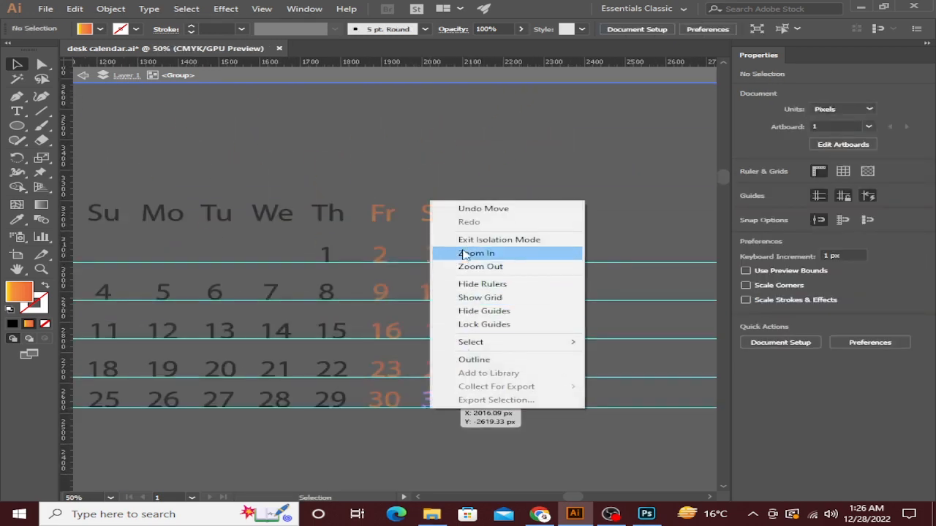
# Exit the group and delete all the guides around the calendar.
pyautogui.click(475, 240)
pyautogui.scroll(-4, 545, 256)
pyautogui.moveTo(322, 270); pyautogui.dragTo(366, 384)
pyautogui.press('Delete')
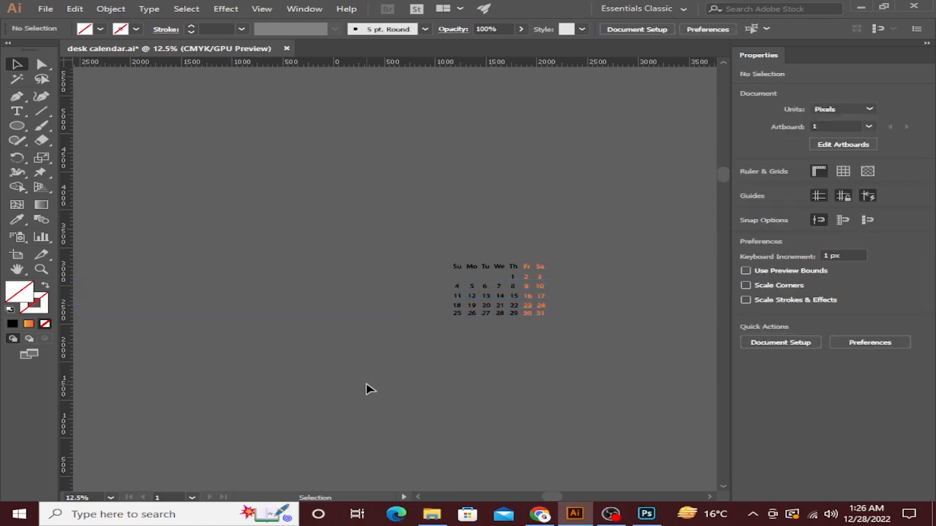
# Move the whole date grid onto the artboard and shrink it slightly.
pyautogui.scroll(-3, 489, 298)
pyautogui.moveTo(358, 195); pyautogui.dragTo(492, 266)
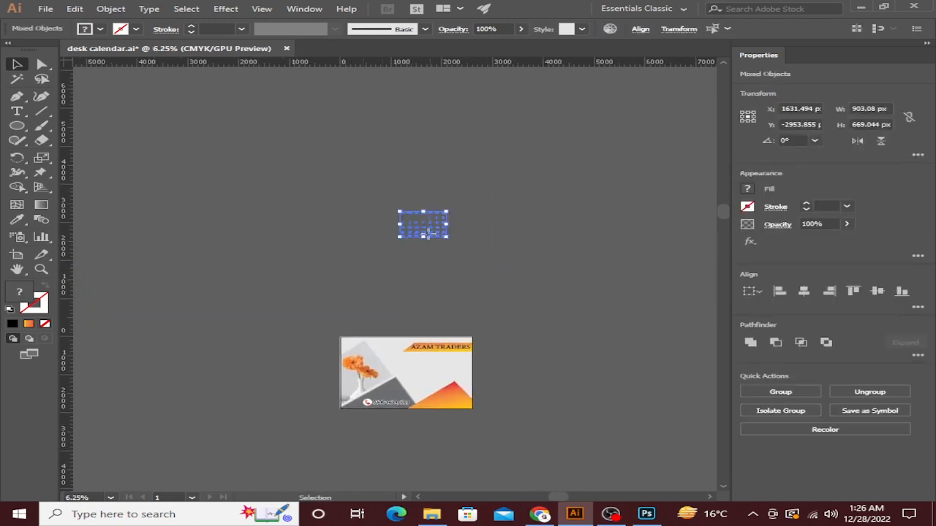
pyautogui.moveTo(428, 232); pyautogui.dragTo(437, 381)
pyautogui.scroll(5, 438, 381)
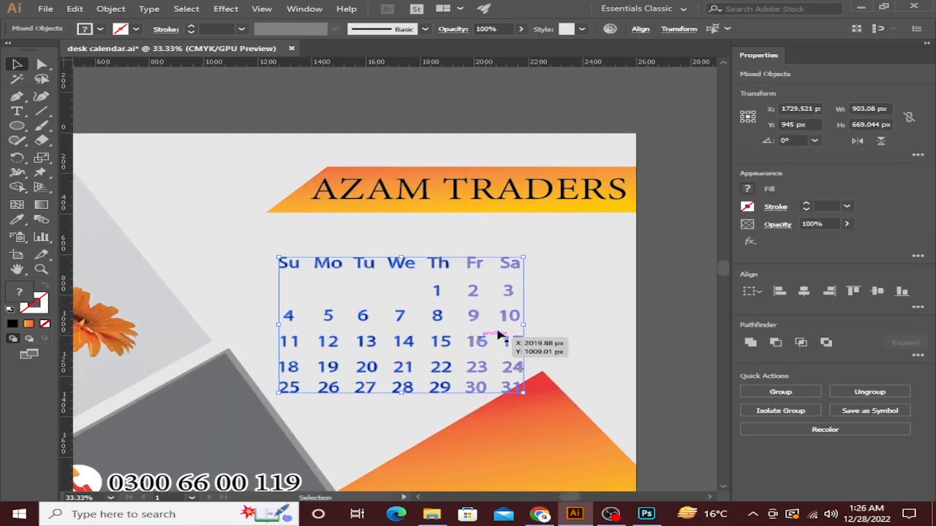
pyautogui.moveTo(526, 323); pyautogui.dragTo(467, 316)
# Reduce the height of the bottom orange triangle.
pyautogui.click(546, 414)
pyautogui.moveTo(547, 414); pyautogui.dragTo(509, 340)
pyautogui.moveTo(430, 296); pyautogui.dragTo(430, 318)
pyautogui.click(447, 286)
# Shift the whole date grid slightly down and to the right.
pyautogui.click(433, 260)
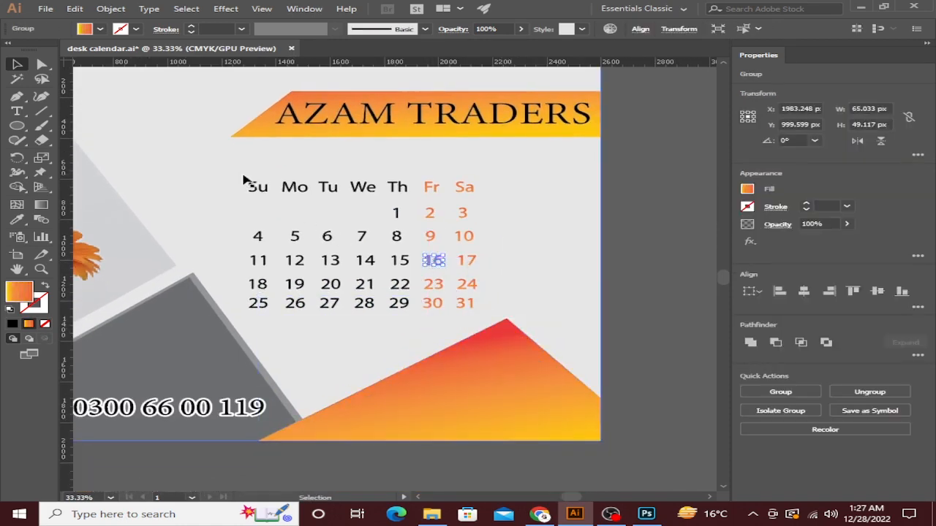
pyautogui.click(509, 184)
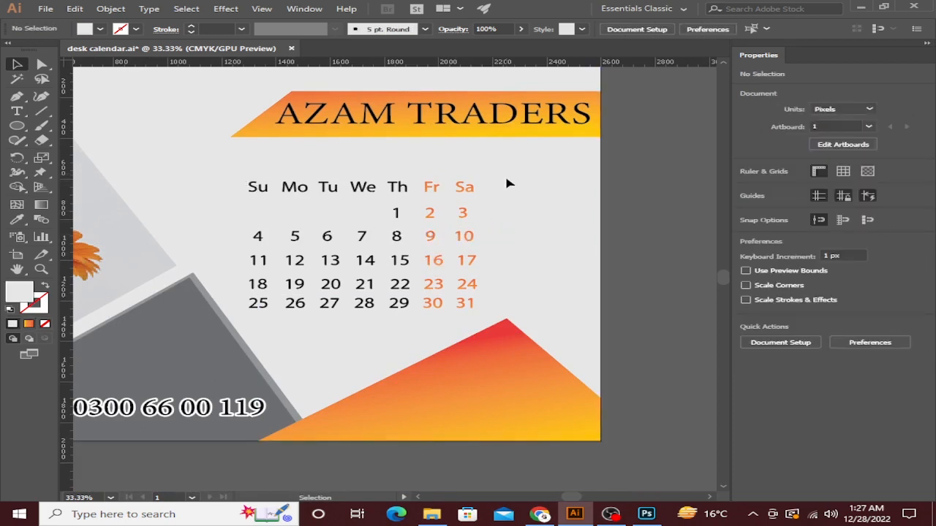
pyautogui.click(258, 307)
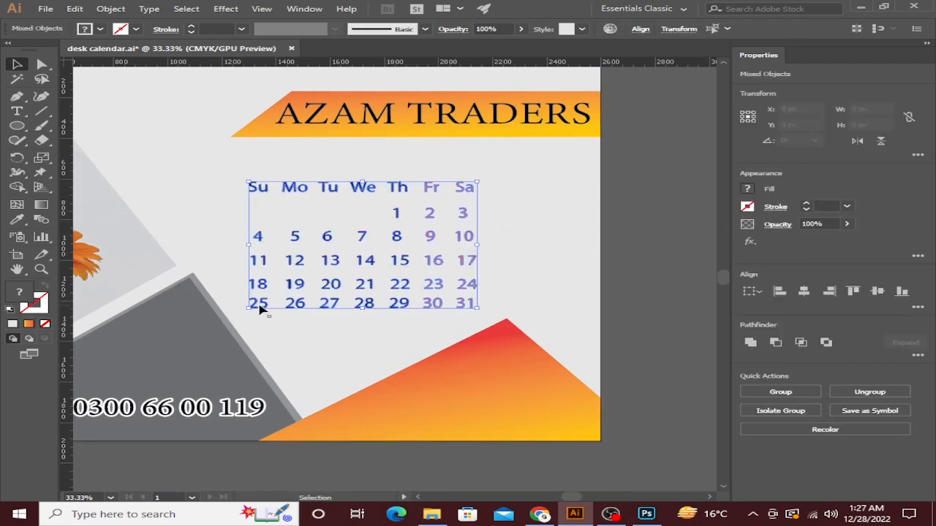
pyautogui.moveTo(364, 245); pyautogui.dragTo(375, 255)
pyautogui.click(633, 183)
pyautogui.scroll(-4, 557, 179)
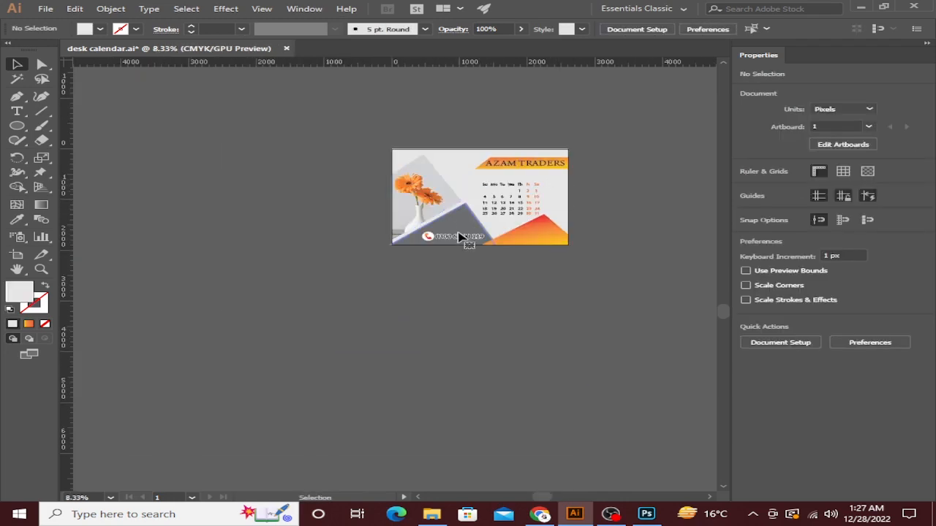
pyautogui.click(459, 237)
pyautogui.scroll(4, 459, 238)
pyautogui.click(441, 183)
pyautogui.scroll(2, 433, 180)
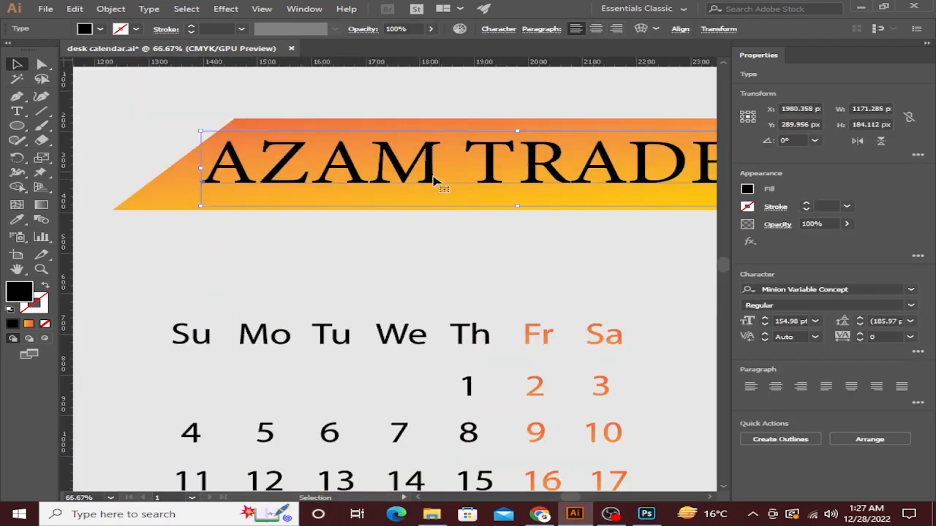
# Alt-drag a copy of the AZAM TRADERS title down below the original.
pyautogui.moveTo(434, 181); pyautogui.dragTo(430, 228)
pyautogui.hotkey('ctrl', 'z')
pyautogui.moveTo(435, 176); pyautogui.dragTo(358, 277)
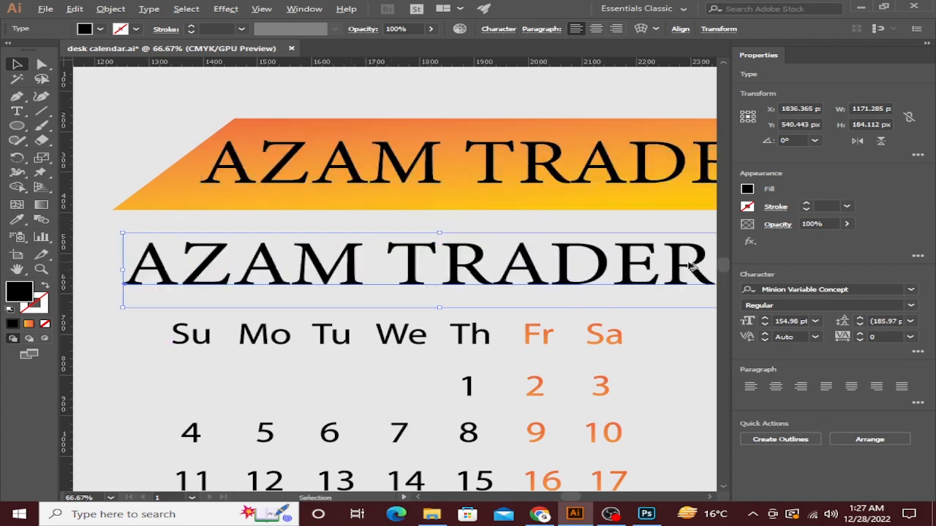
pyautogui.scroll(-1, 692, 267)
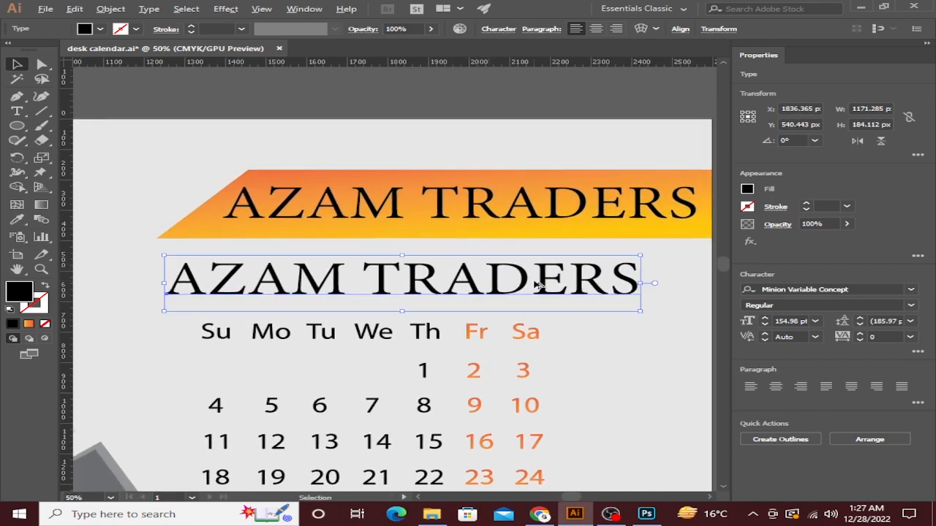
pyautogui.scroll(-1, 538, 285)
pyautogui.scroll(1, 523, 289)
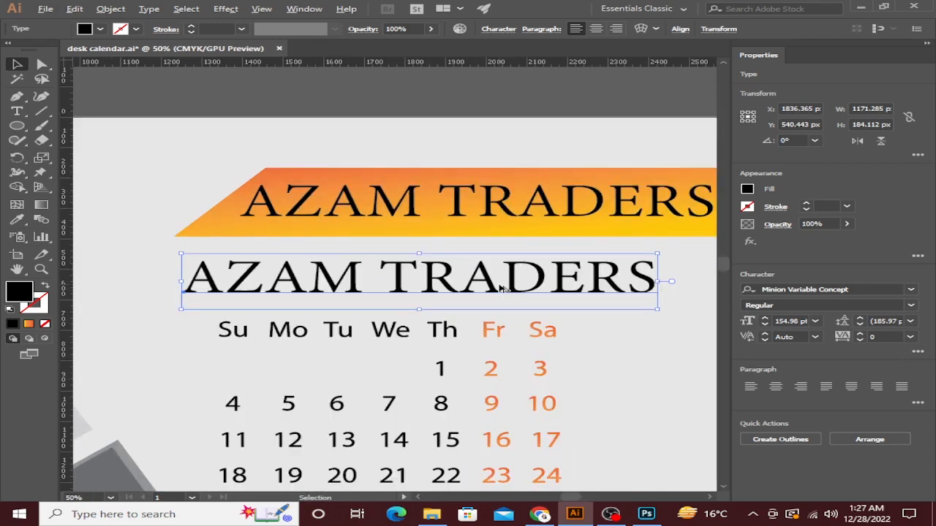
pyautogui.scroll(-2, 523, 290)
pyautogui.scroll(4, 525, 291)
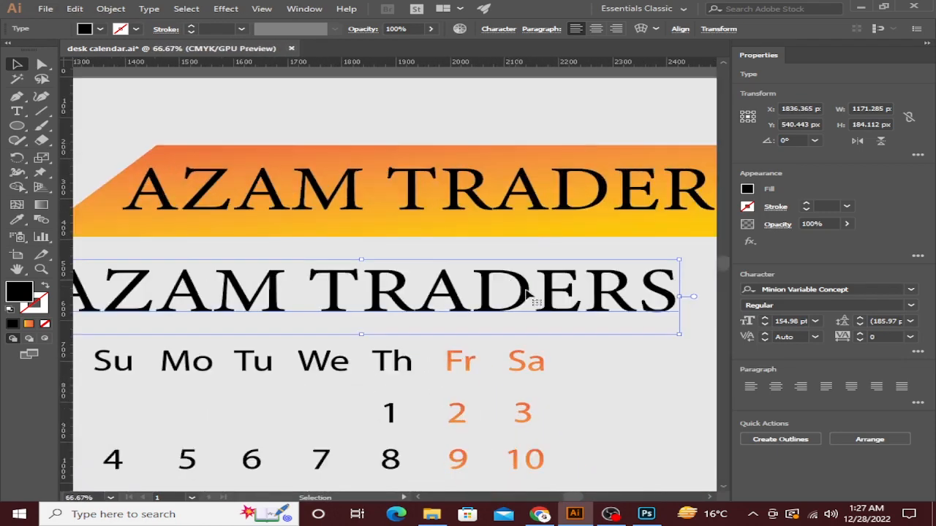
# Replace the copied title's text with 'DECEMBER 2022'.
pyautogui.doubleClick(671, 292)
pyautogui.hotkey('ctrl', 'a')
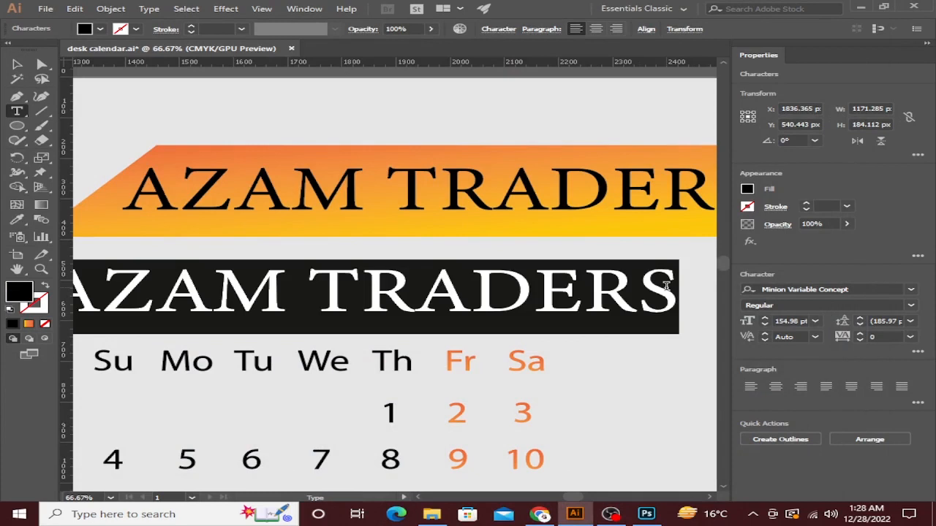
pyautogui.write('d')
pyautogui.press('BackSpace')
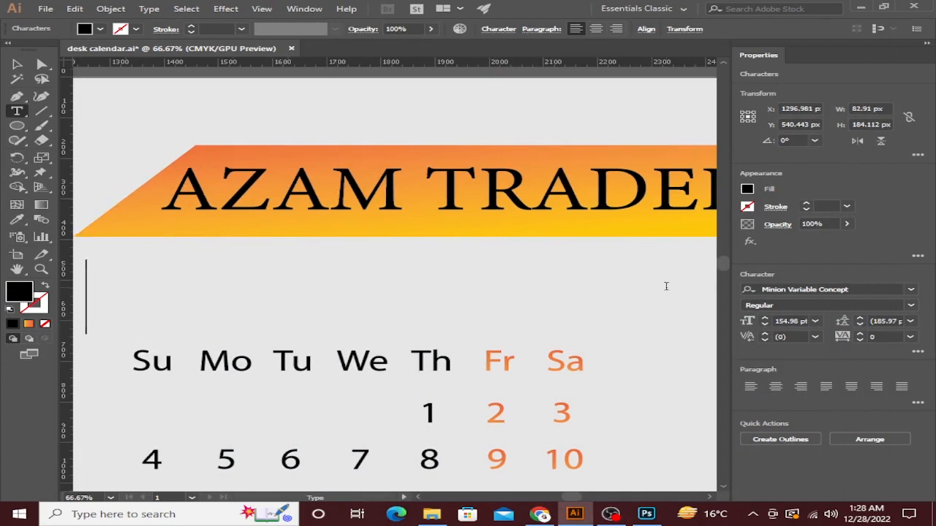
pyautogui.write('DEC')
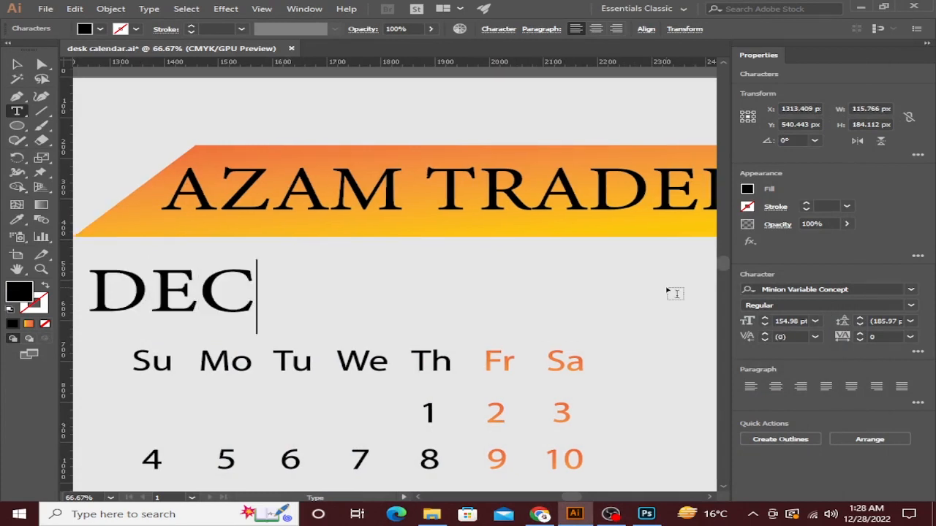
pyautogui.write('EMD')
pyautogui.press('BackSpace')
pyautogui.write('BER')
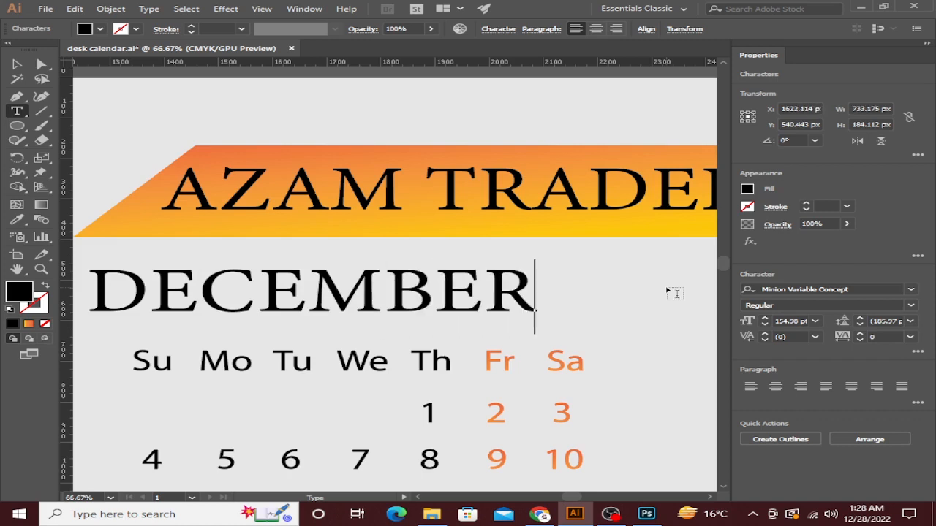
pyautogui.write(' 2022')
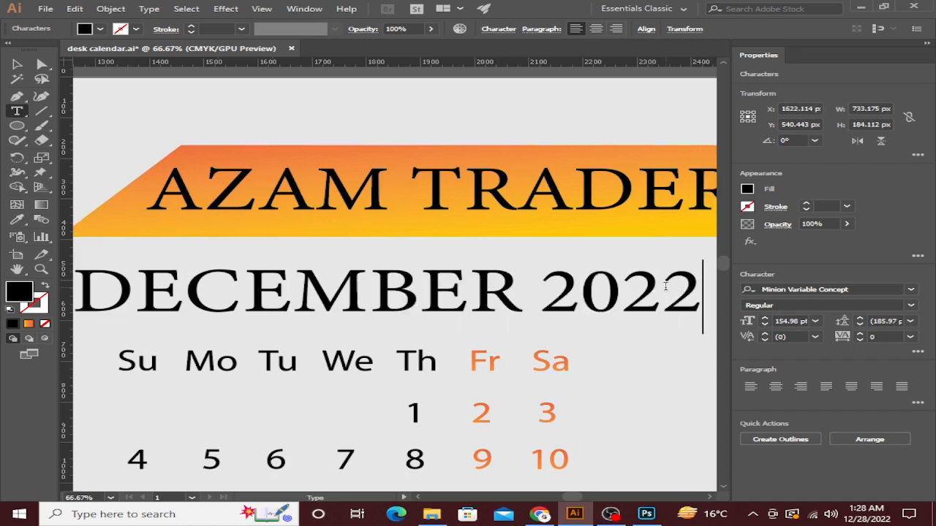
pyautogui.click(17, 64)
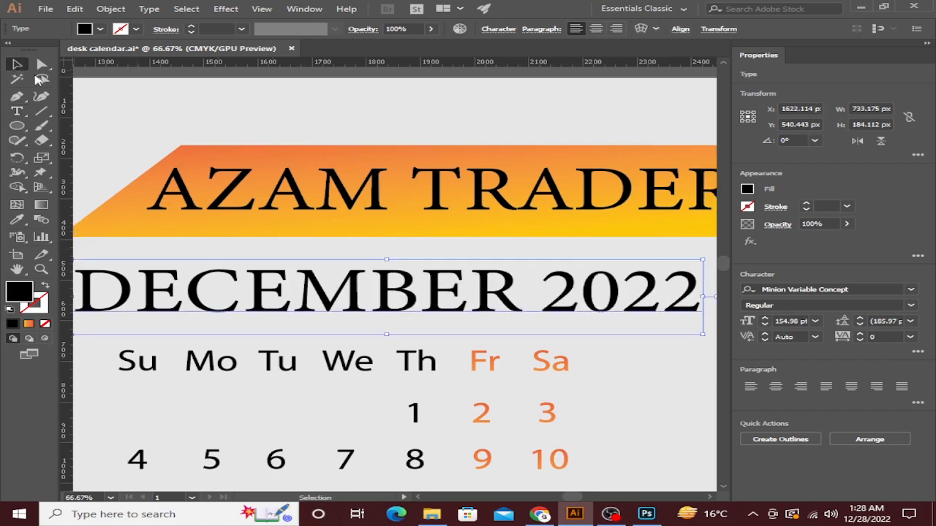
# Scale the DECEMBER 2022 heading to 87.81 pt and position it above the weekday row.
pyautogui.hscroll(-2, 282, 111)
pyautogui.scroll(-1, 283, 111)
pyautogui.hscroll(2, 378, 265)
pyautogui.scroll(1, 378, 265)
pyautogui.moveTo(575, 291); pyautogui.dragTo(399, 275)
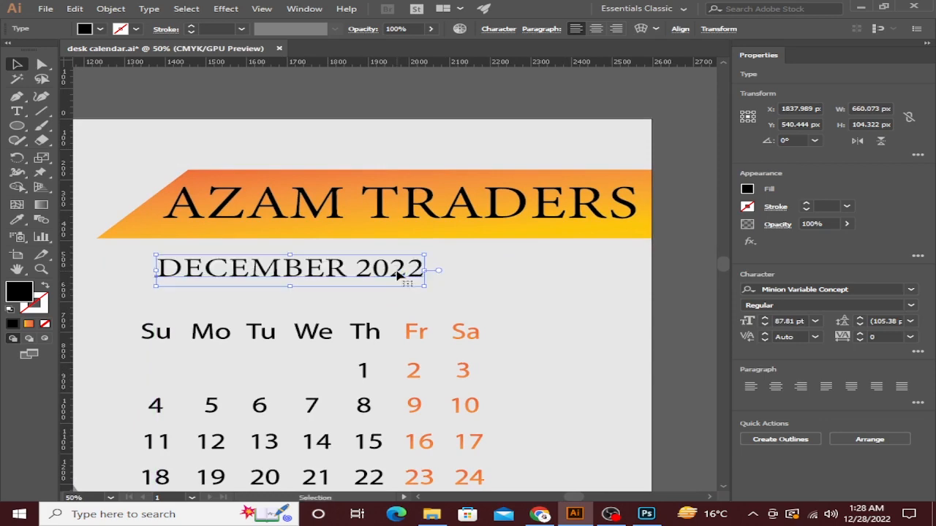
pyautogui.hotkey('shift', 'Down')
pyautogui.hotkey('shift', 'Down')
pyautogui.hotkey('shift', 'Down')
pyautogui.hotkey('shift', 'Down')
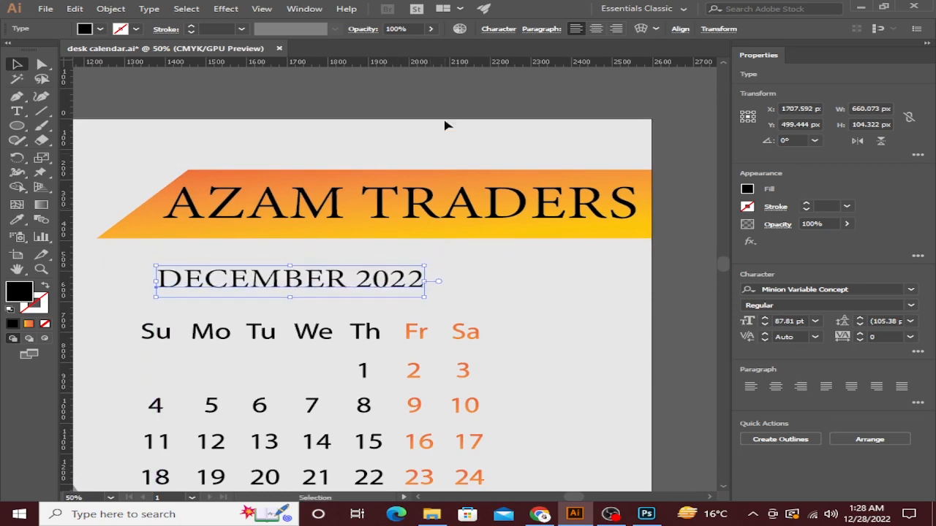
pyautogui.click(445, 103)
pyautogui.scroll(-1, 445, 101)
pyautogui.scroll(-1, 445, 106)
pyautogui.scroll(2, 505, 167)
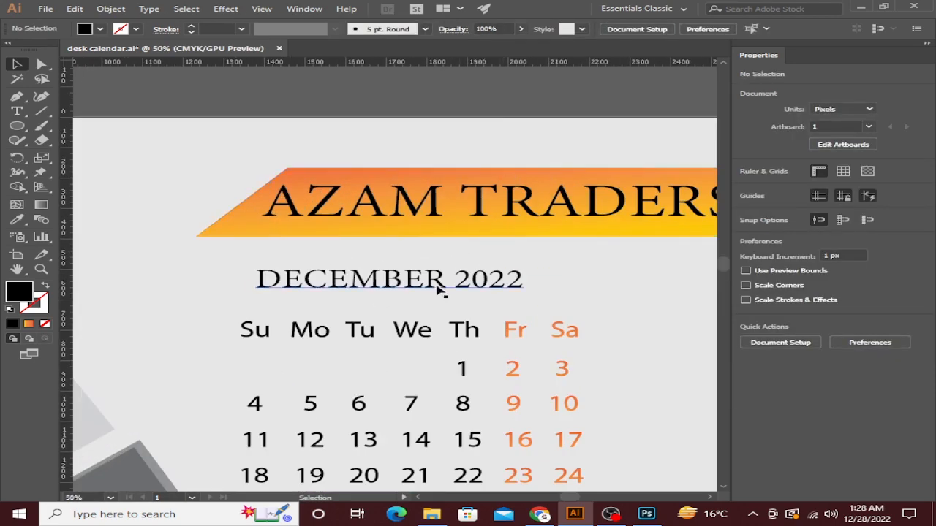
pyautogui.moveTo(440, 289)
pyautogui.mouseDown()
pyautogui.moveTo(459, 287)
pyautogui.moveTo(451, 287)
pyautogui.mouseUp()
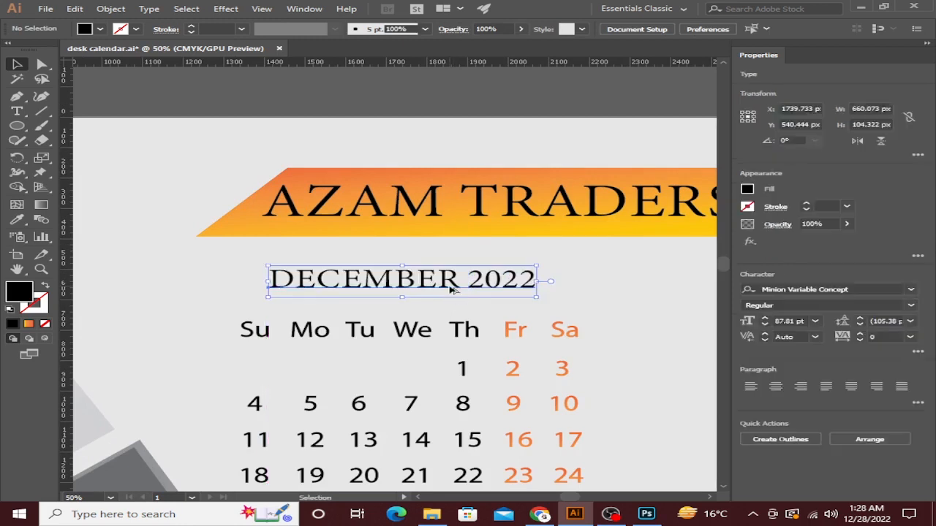
pyautogui.scroll(-3, 451, 286)
pyautogui.click(479, 209)
pyautogui.moveTo(478, 209); pyautogui.dragTo(423, 168)
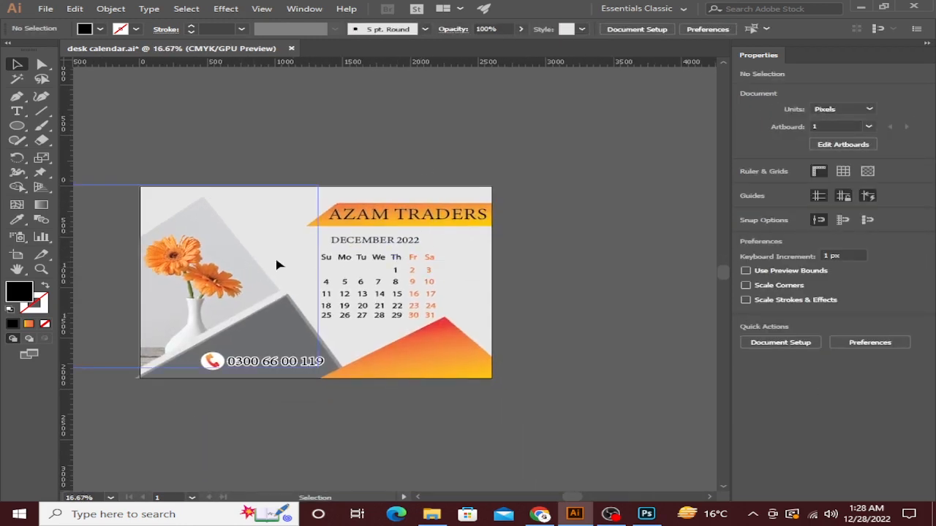
# Scale the AZAM TRADERS logo on the orange triangle to about 480 px wide, then deselect it.
pyautogui.click(451, 359)
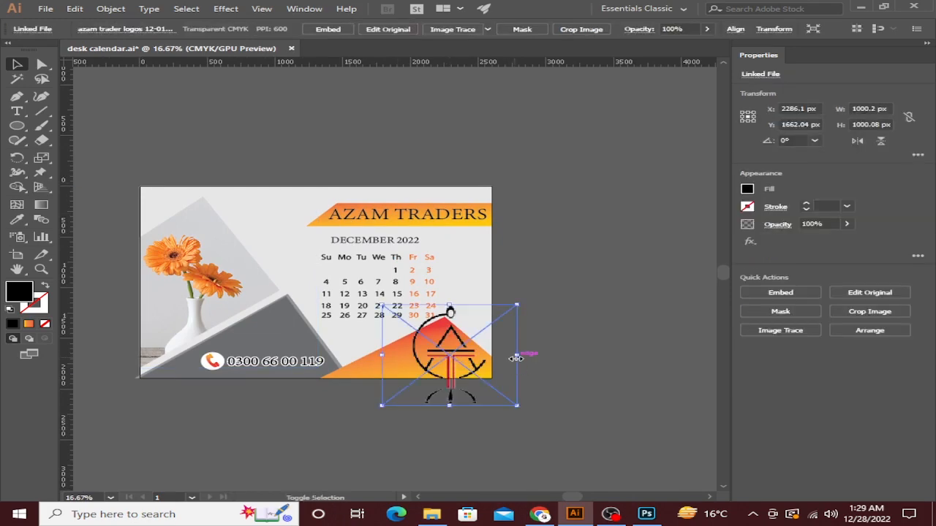
pyautogui.moveTo(516, 358); pyautogui.dragTo(443, 326)
pyautogui.scroll(4, 446, 419)
pyautogui.scroll(-2, 460, 380)
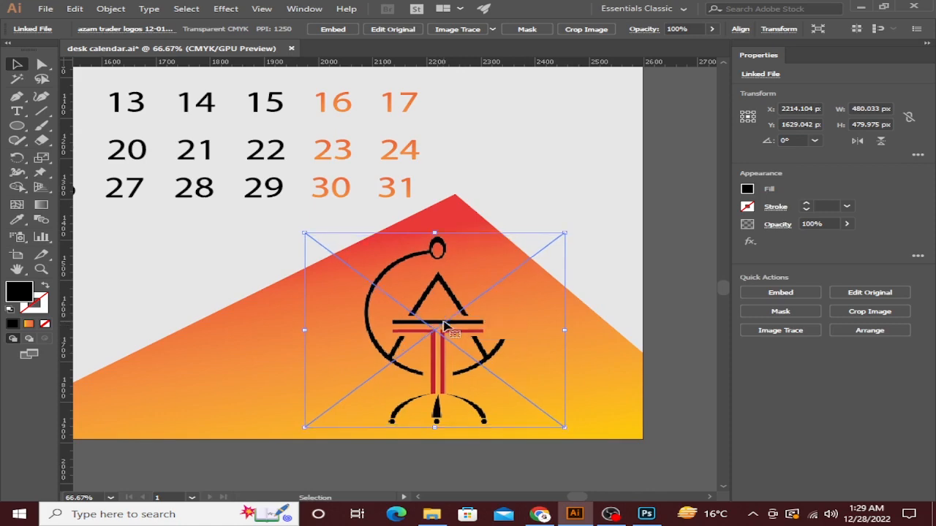
pyautogui.click(650, 308)
pyautogui.scroll(4, 468, 313)
pyautogui.scroll(-8, 486, 313)
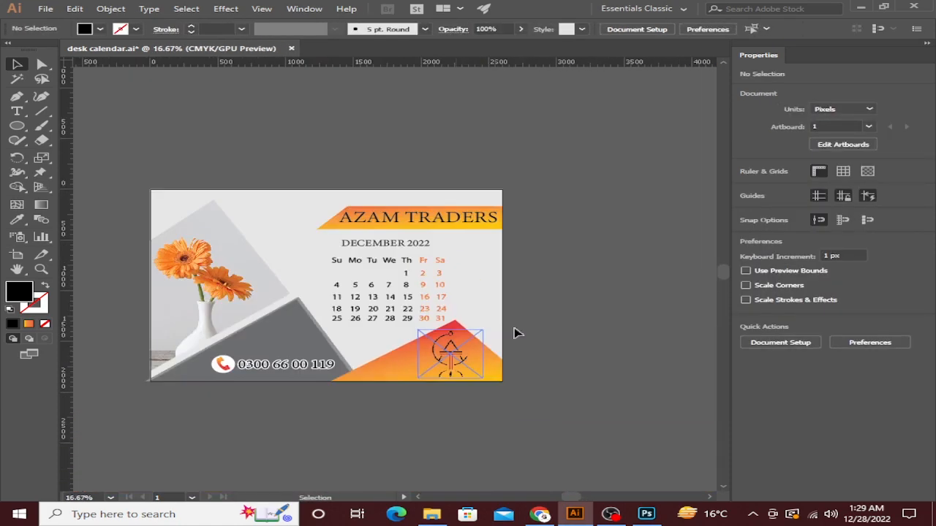
pyautogui.moveTo(558, 313); pyautogui.dragTo(660, 339)
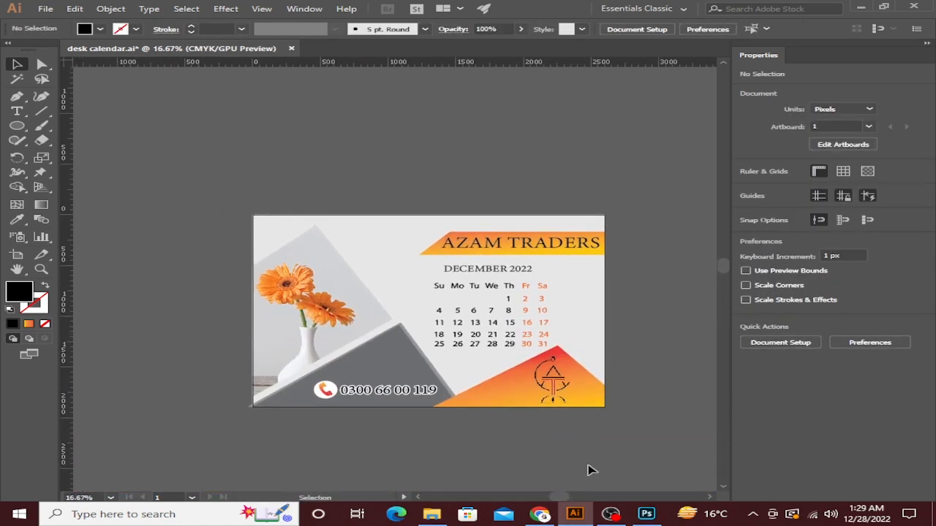
# In the Photoshop mockup, open Page 01 from the Place Your Design Here group, then return to Illustrator.
pyautogui.click(643, 514)
pyautogui.click(570, 272)
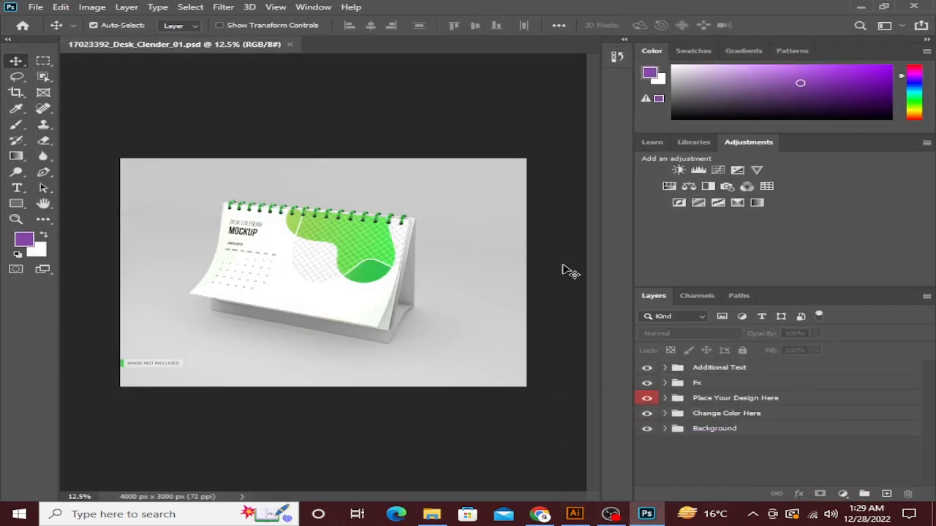
pyautogui.click(676, 400)
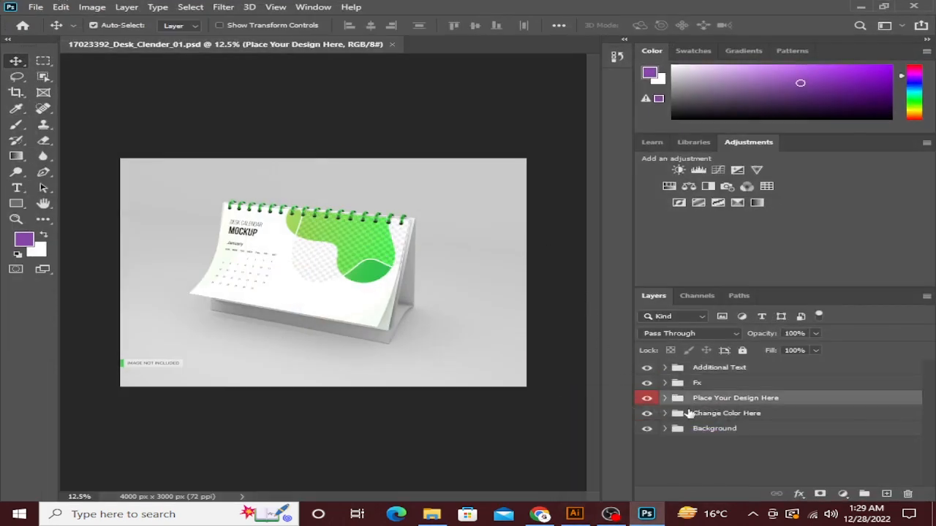
pyautogui.click(664, 399)
pyautogui.doubleClick(694, 419)
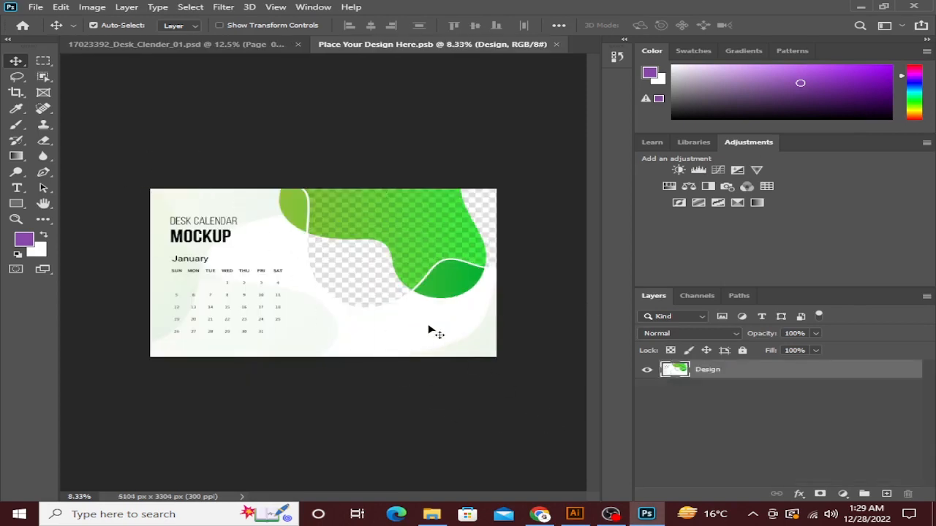
pyautogui.click(575, 514)
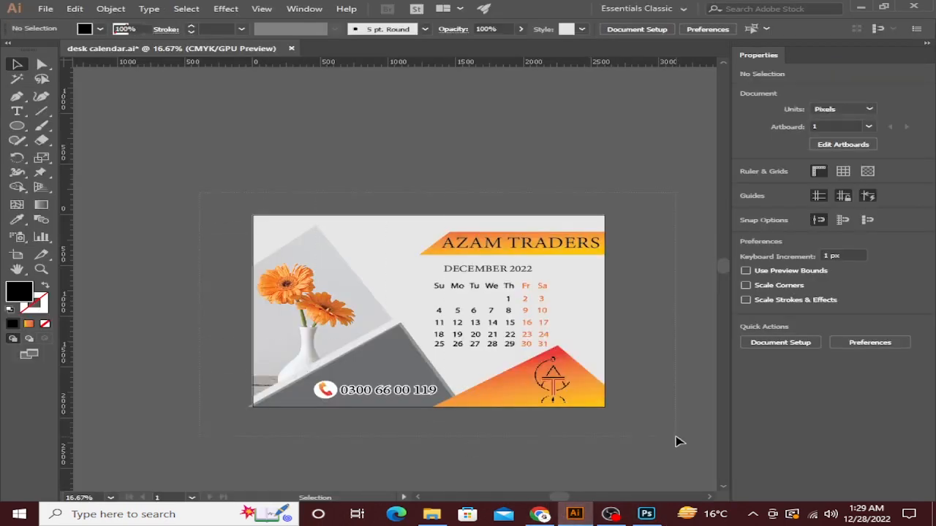
# Try swapping the light grey background's fill and stroke, then undo it after the can't-scale warning.
pyautogui.click(490, 311)
pyautogui.click(370, 192)
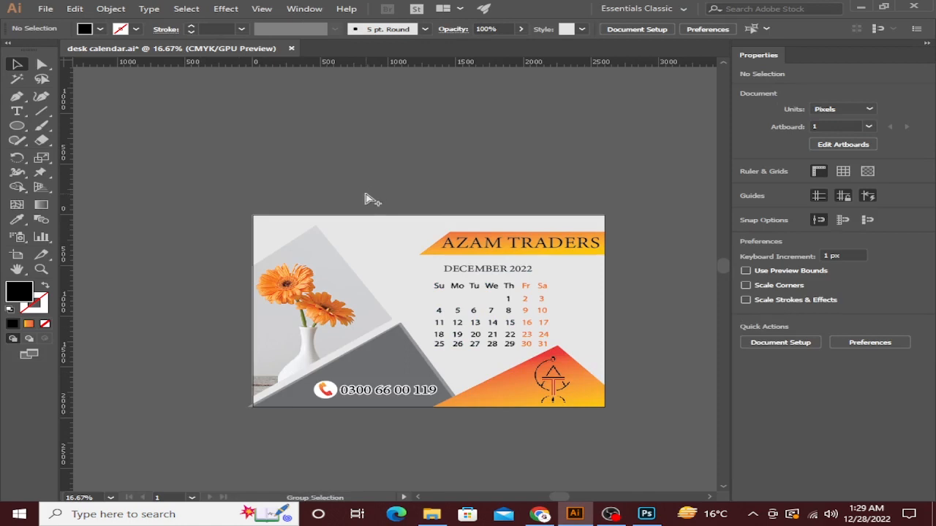
pyautogui.hotkey('ctrl', 'alt', '2')
pyautogui.press('s')
pyautogui.press('d')
pyautogui.click(257, 152)
pyautogui.moveTo(258, 153); pyautogui.dragTo(639, 463)
pyautogui.click(622, 274)
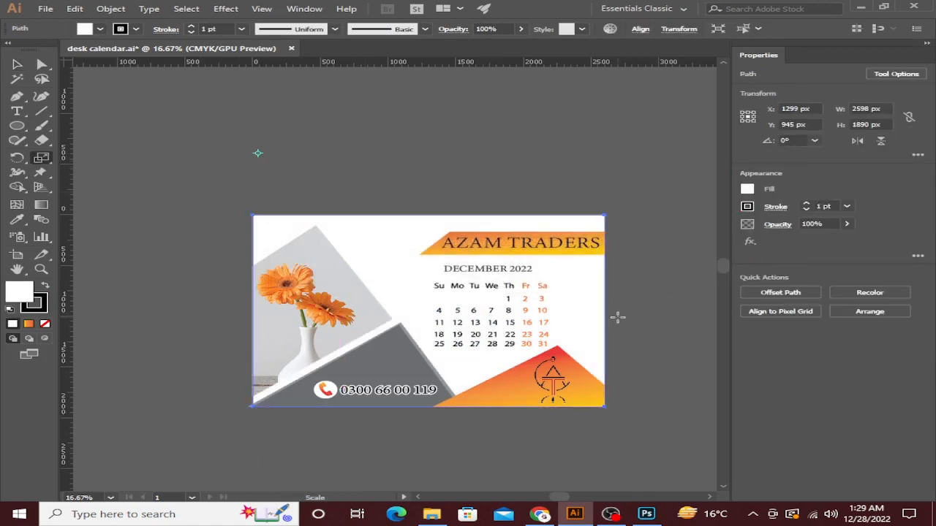
pyautogui.hotkey('ctrl', 'z')
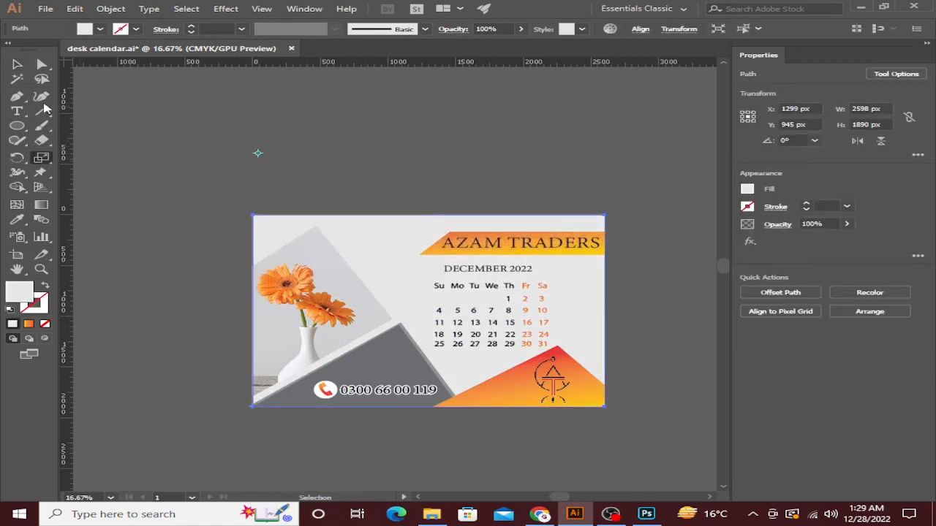
# Marquee-select all the calendar artwork and drag it over to Photoshop.
pyautogui.press('v')
pyautogui.moveTo(268, 204); pyautogui.dragTo(599, 416)
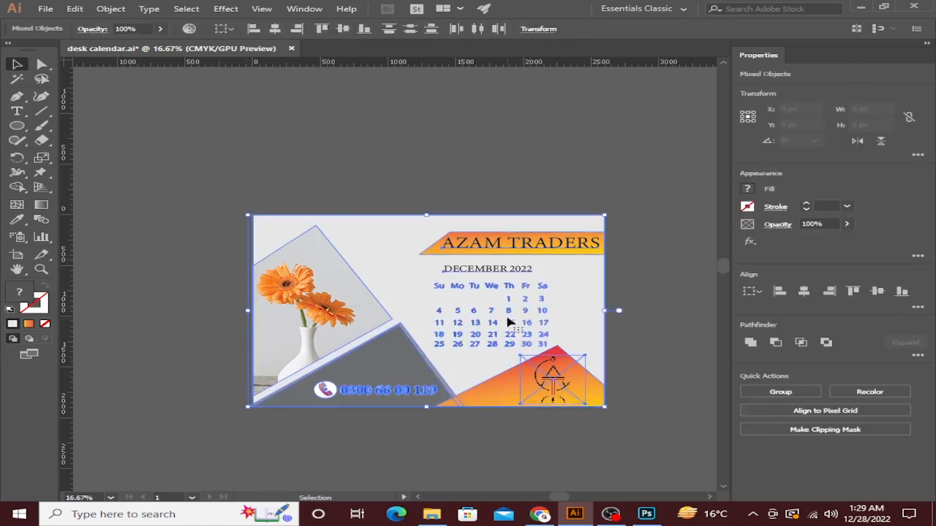
pyautogui.moveTo(568, 288); pyautogui.dragTo(501, 406)
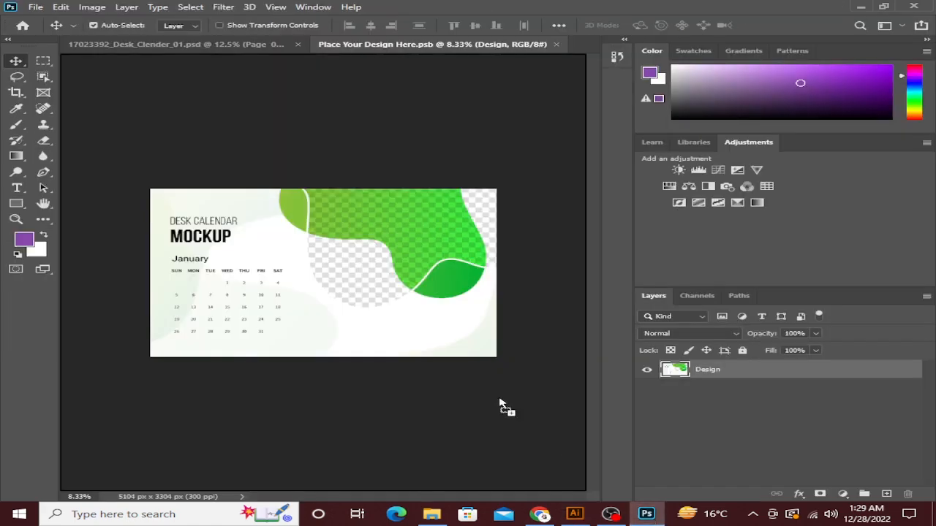
# Paste the AZAM TRADERS calendar artwork into the placeholder design as a smart object.
pyautogui.moveTo(398, 317); pyautogui.dragTo(401, 316)
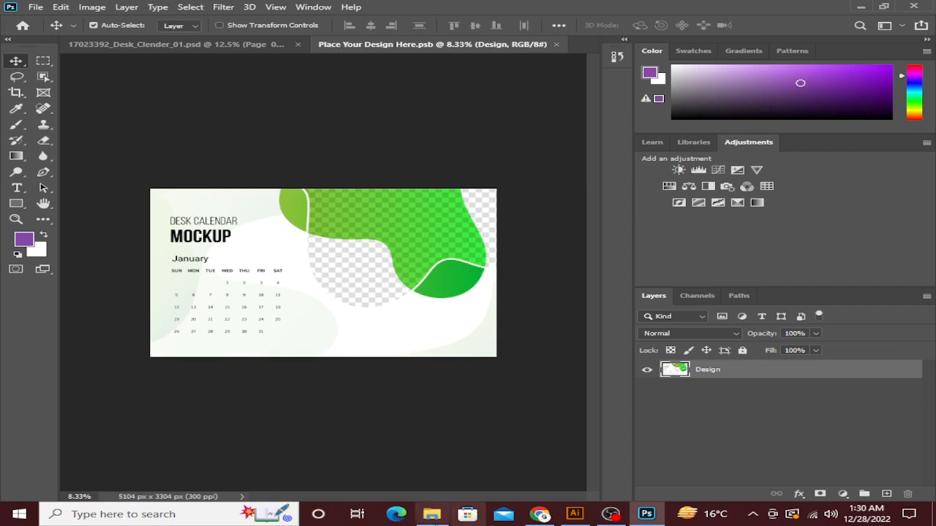
pyautogui.click(576, 516)
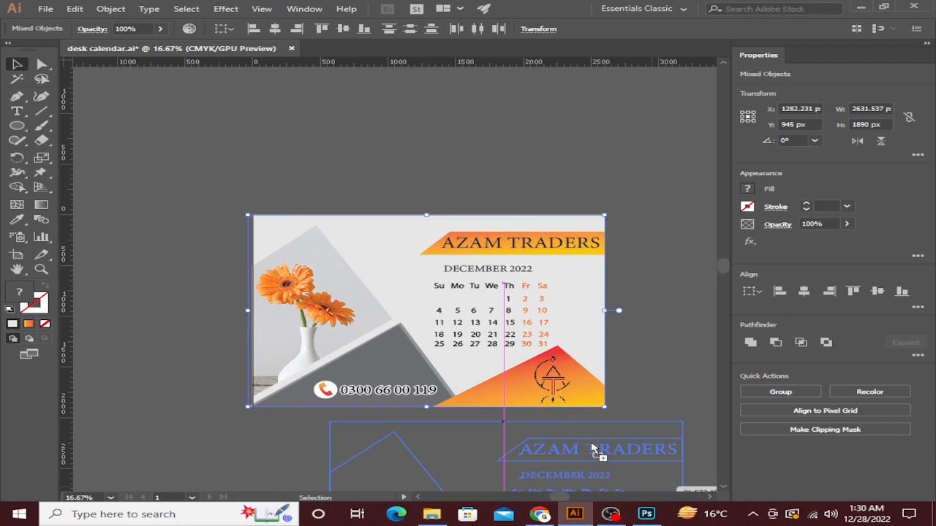
pyautogui.click(647, 515)
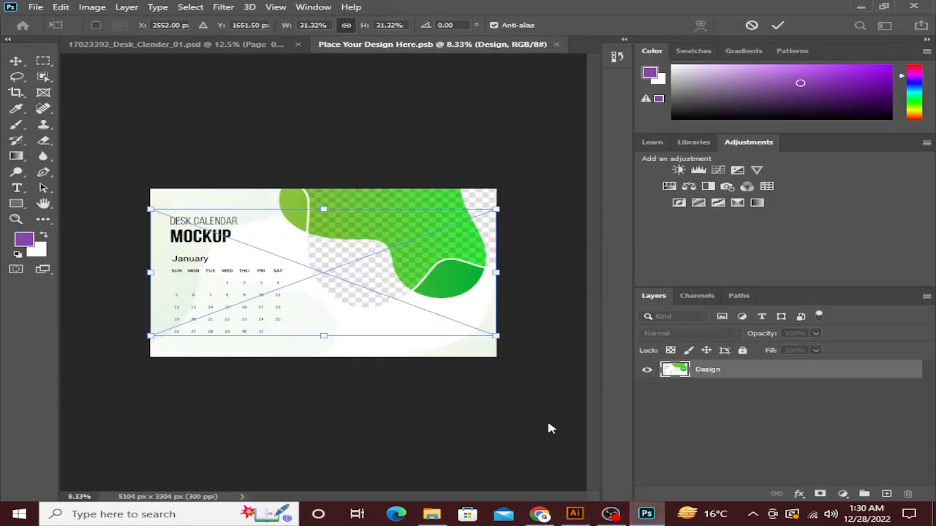
pyautogui.hotkey('ctrl', 'v')
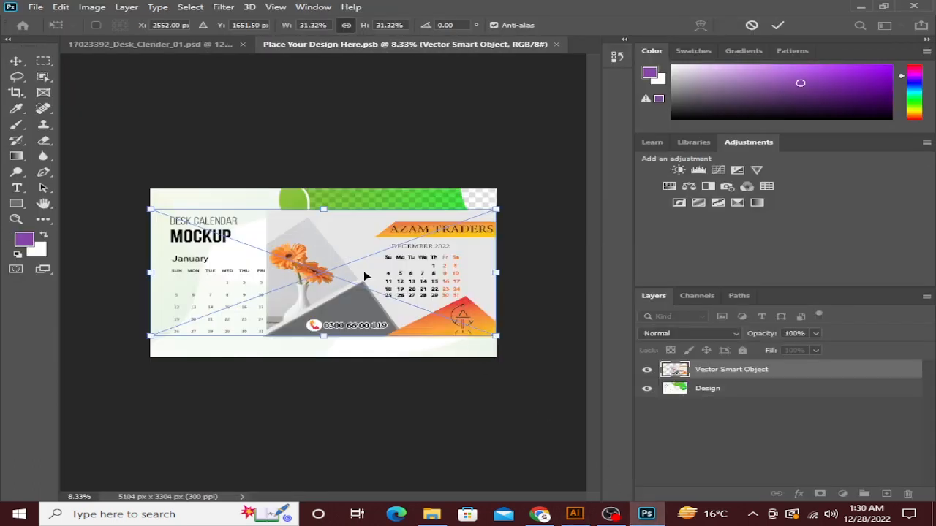
# Align the calendar to the design's top edge and scale it to about 41.72%.
pyautogui.moveTo(306, 219); pyautogui.dragTo(246, 167)
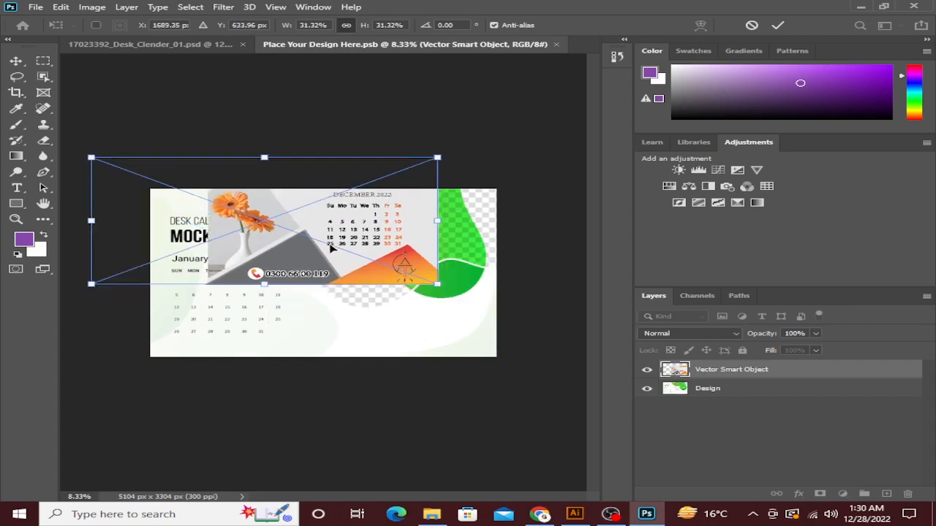
pyautogui.moveTo(334, 267); pyautogui.dragTo(401, 278)
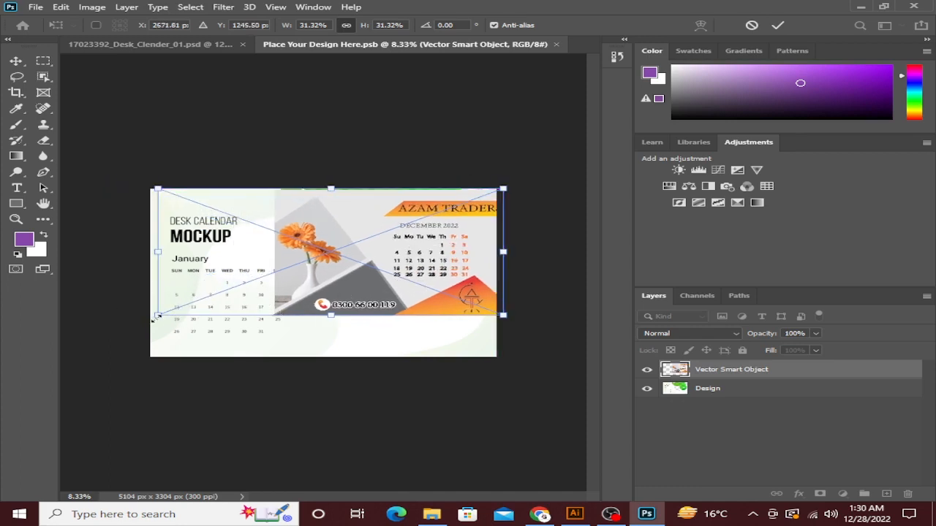
pyautogui.moveTo(101, 341); pyautogui.dragTo(47, 371)
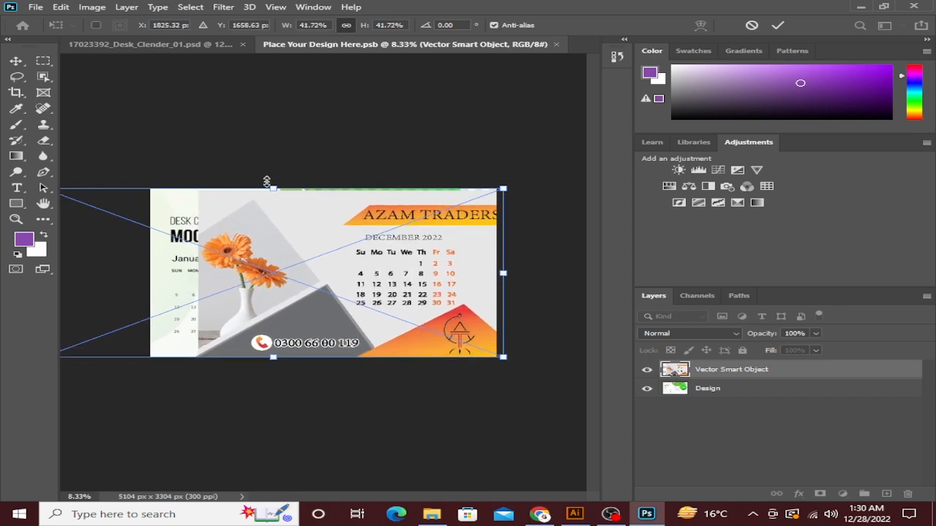
pyautogui.scroll(2, 267, 181)
pyautogui.scroll(2, 238, 143)
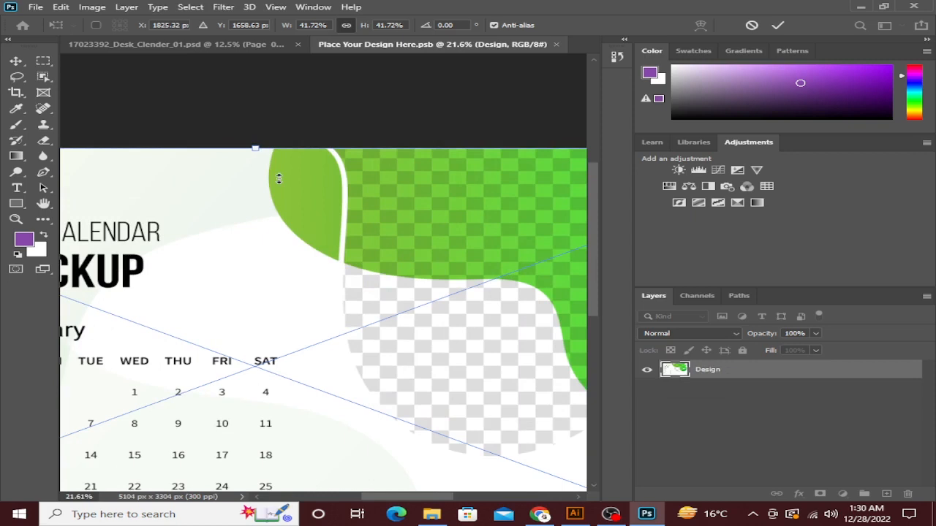
pyautogui.scroll(3, 288, 212)
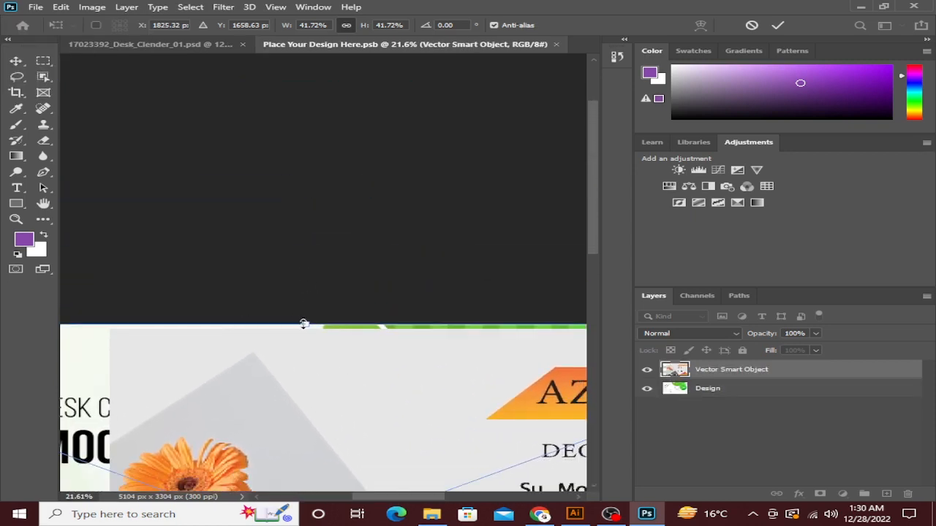
pyautogui.moveTo(307, 322); pyautogui.dragTo(307, 317)
pyautogui.moveTo(307, 316); pyautogui.dragTo(305, 317)
pyautogui.hotkey('ctrl', 'z')
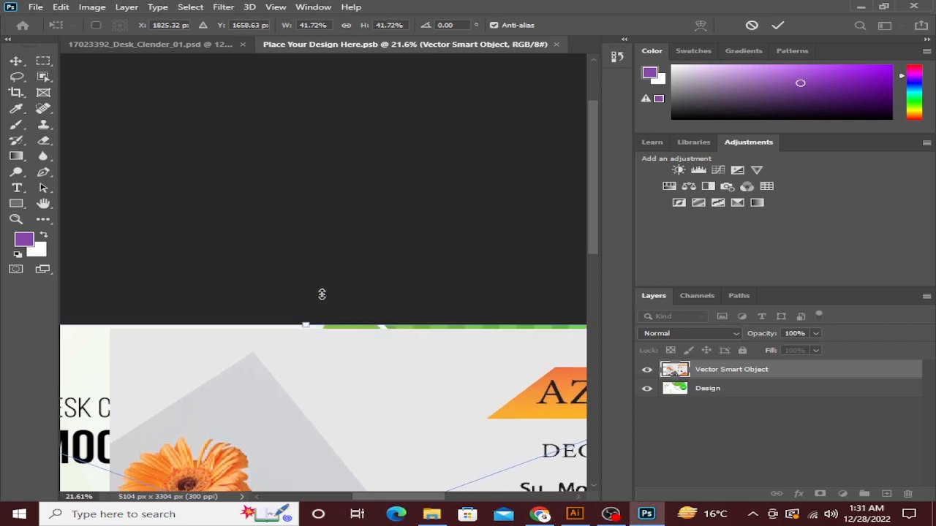
pyautogui.scroll(-7, 323, 290)
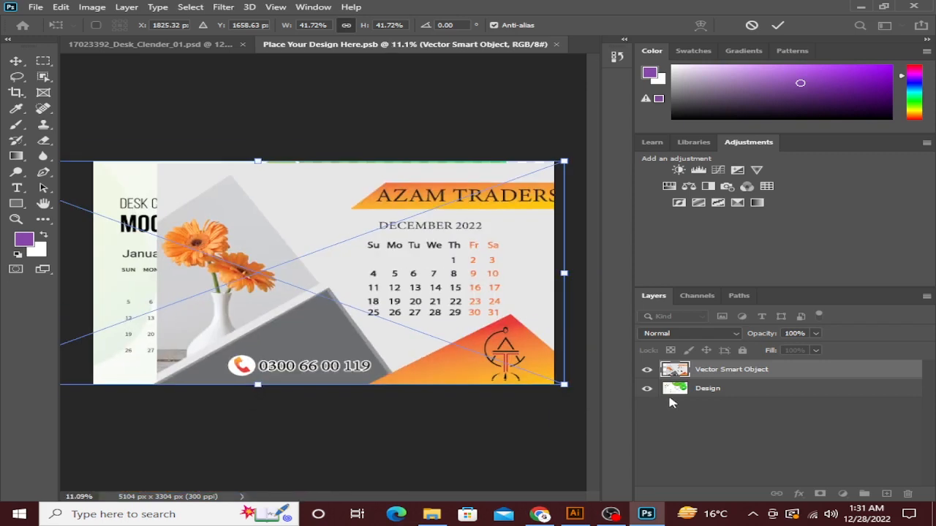
# Delete the placeholder Design layer and commit the calendar's current size.
pyautogui.click(708, 388)
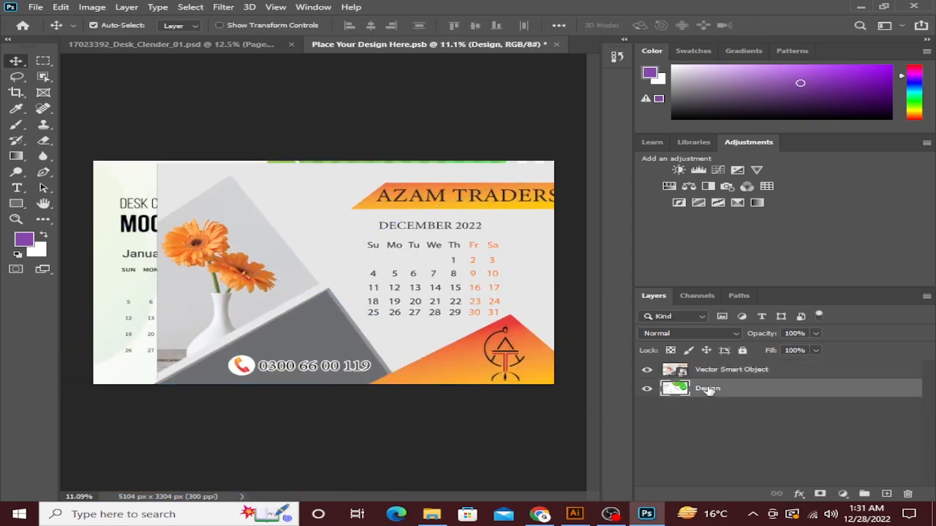
pyautogui.press('Delete')
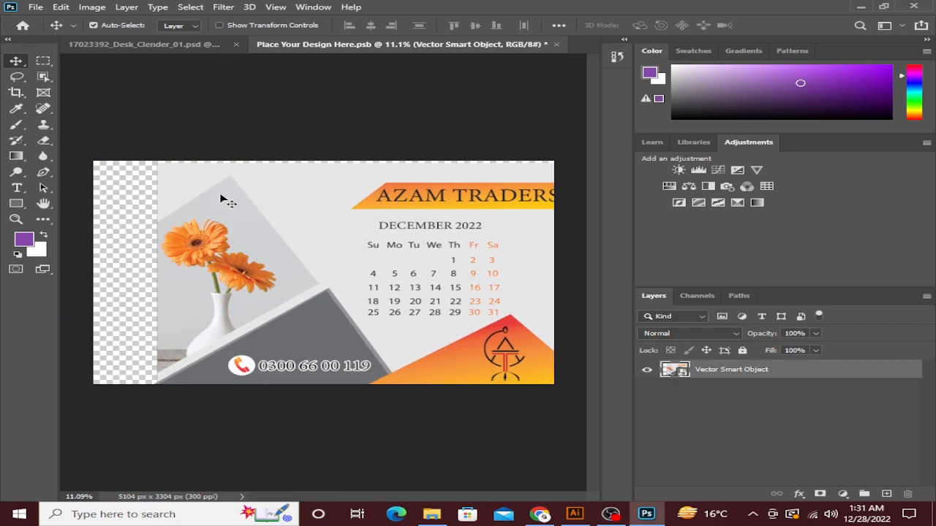
pyautogui.hotkey('ctrl', 't')
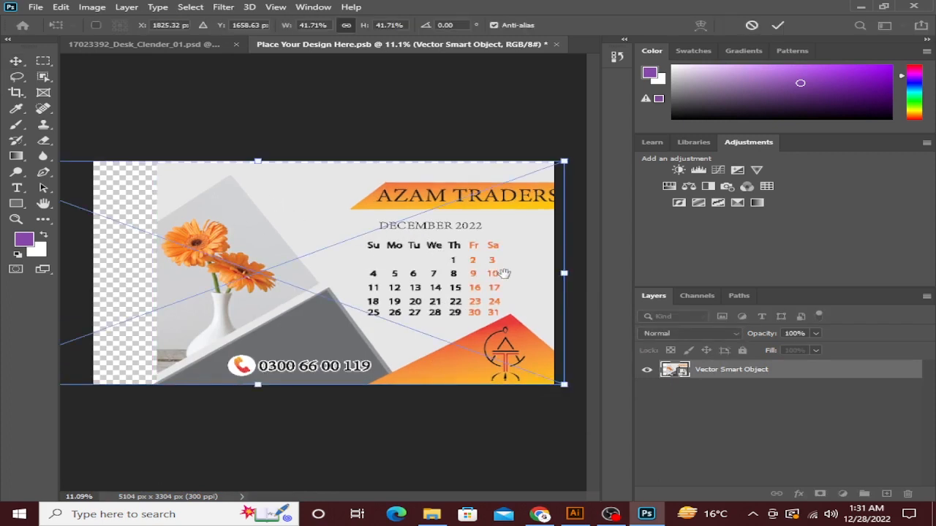
pyautogui.scroll(-3, 307, 255)
pyautogui.hotkey('alt', 'space')
pyautogui.press('Escape')
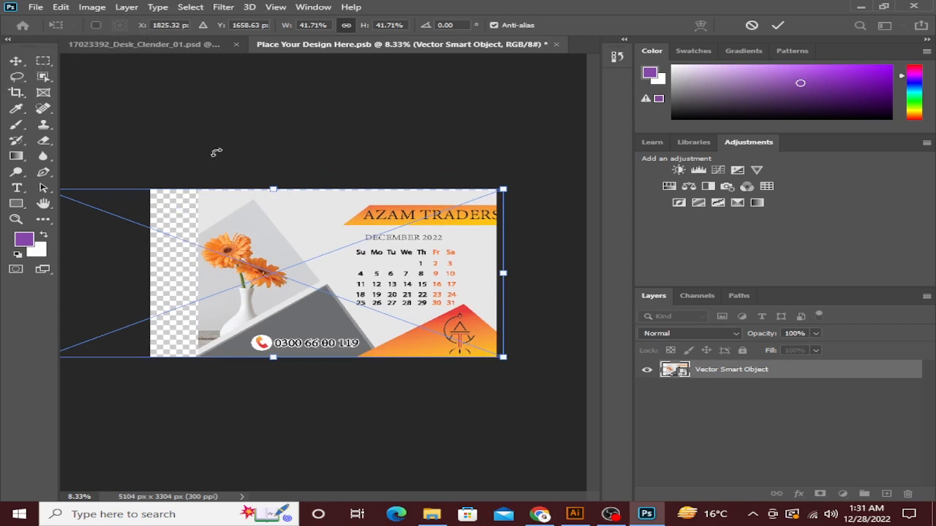
pyautogui.press('Return')
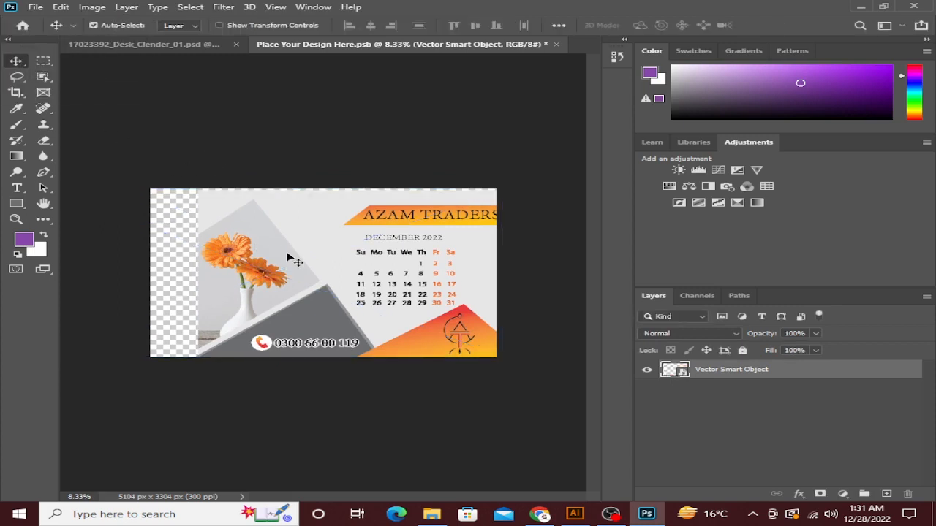
# Stretch the calendar leftward with Free Transform to cover the transparent strip.
pyautogui.hotkey('ctrl', 't')
pyautogui.scroll(3, 177, 266)
pyautogui.moveTo(130, 244); pyautogui.dragTo(490, 273)
pyautogui.moveTo(206, 310); pyautogui.dragTo(116, 318)
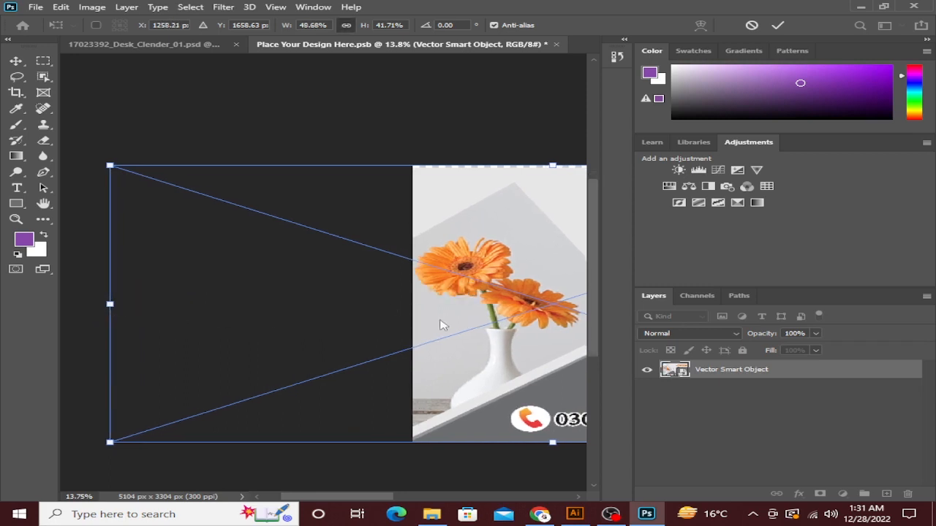
pyautogui.press('space')
pyautogui.moveTo(442, 345); pyautogui.dragTo(90, 376)
# Stretch the top edge upward, commit at 48.68% × 48.38%, and fit the view.
pyautogui.press('space')
pyautogui.moveTo(219, 332); pyautogui.dragTo(268, 412)
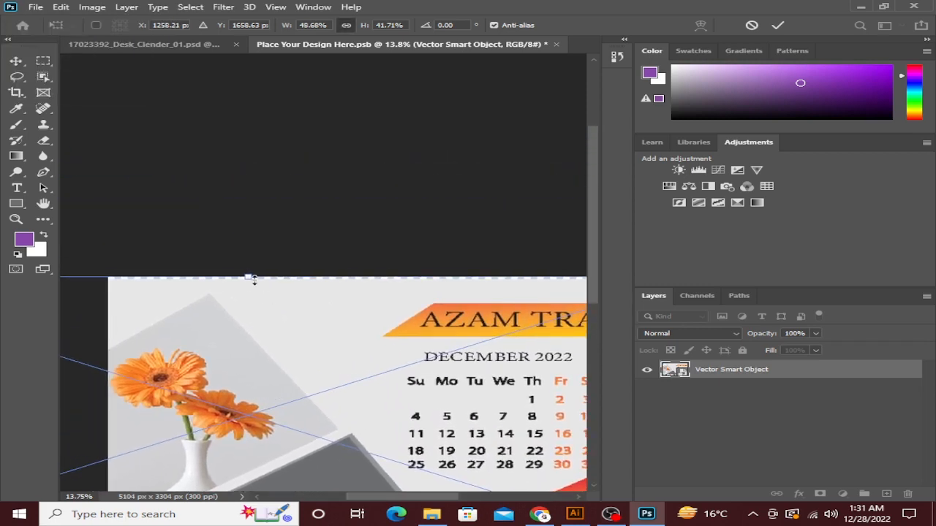
pyautogui.moveTo(248, 276); pyautogui.dragTo(337, 235)
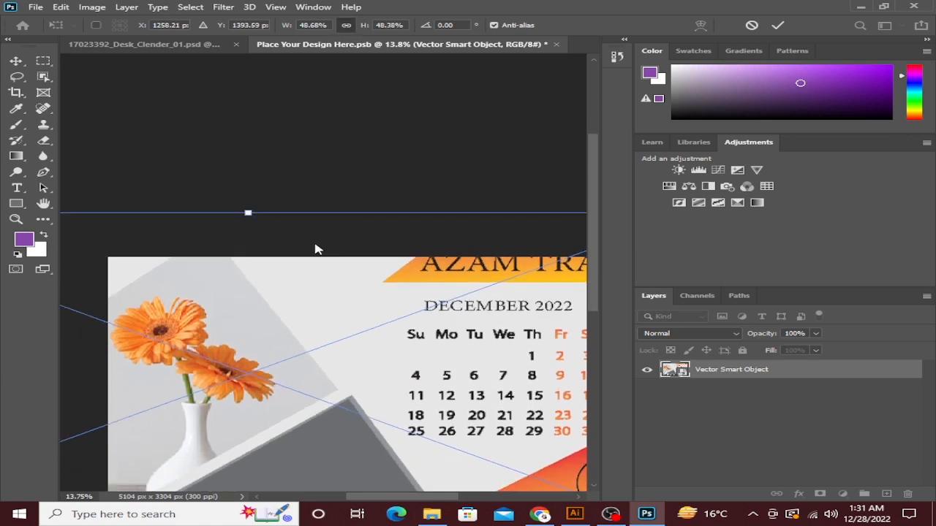
pyautogui.hotkey('alt', 'space')
pyautogui.press('Escape')
pyautogui.press('Return')
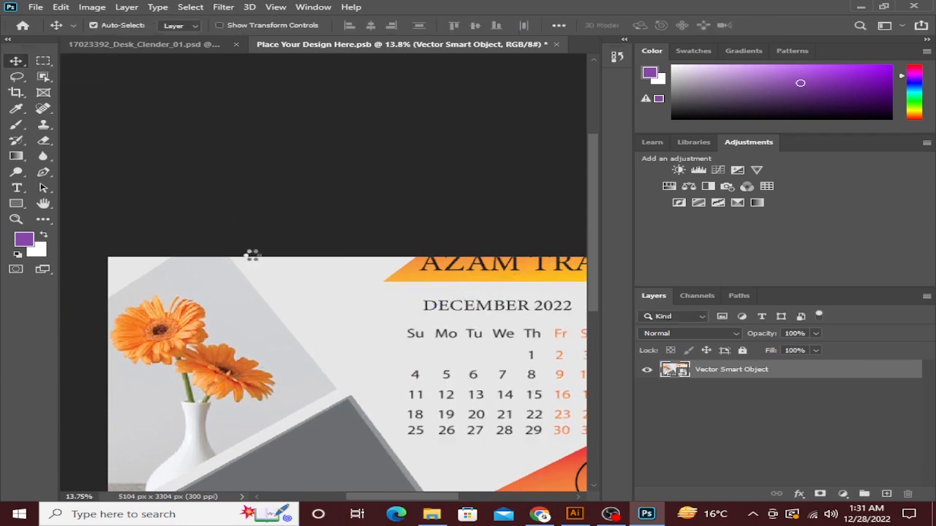
pyautogui.hotkey('ctrl', '0')
# Save the edited design file and return to the calendar mockup document.
pyautogui.click(36, 7)
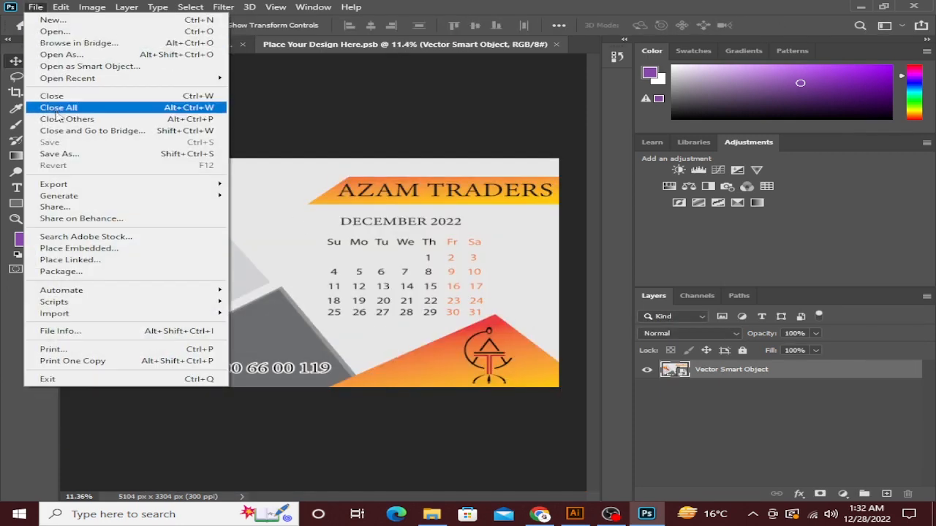
pyautogui.click(68, 142)
pyautogui.click(174, 48)
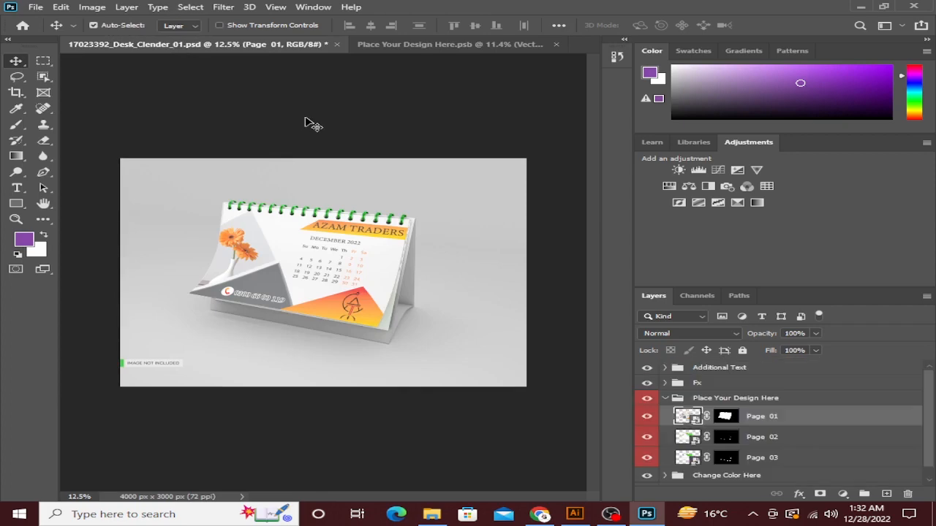
# Check and close the Page 02 smart object, then expand the Change Color Here group.
pyautogui.scroll(6, 278, 293)
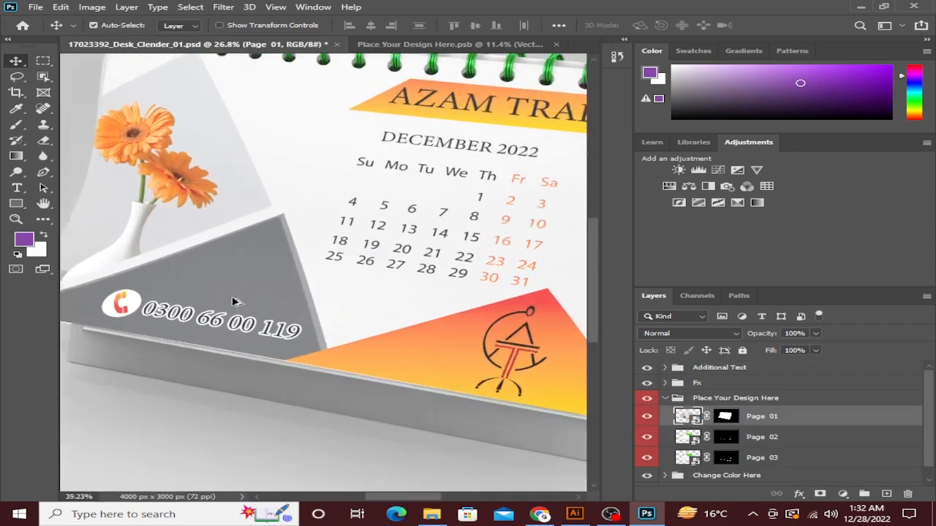
pyautogui.scroll(-5, 479, 197)
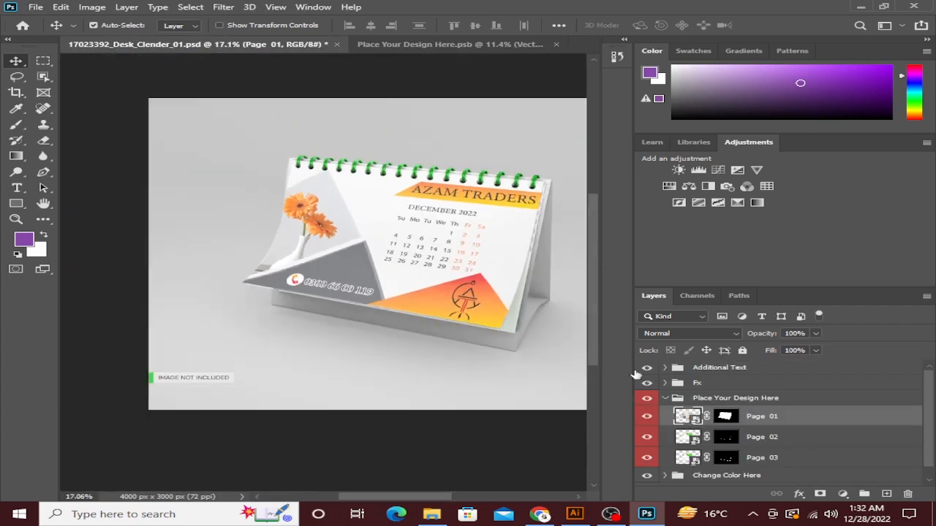
pyautogui.doubleClick(693, 439)
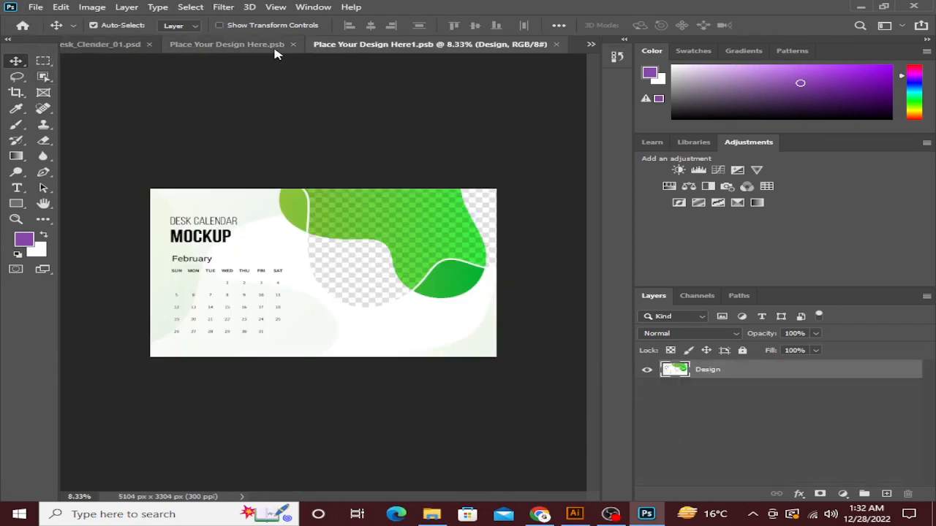
pyautogui.hotkey('ctrl', 'w')
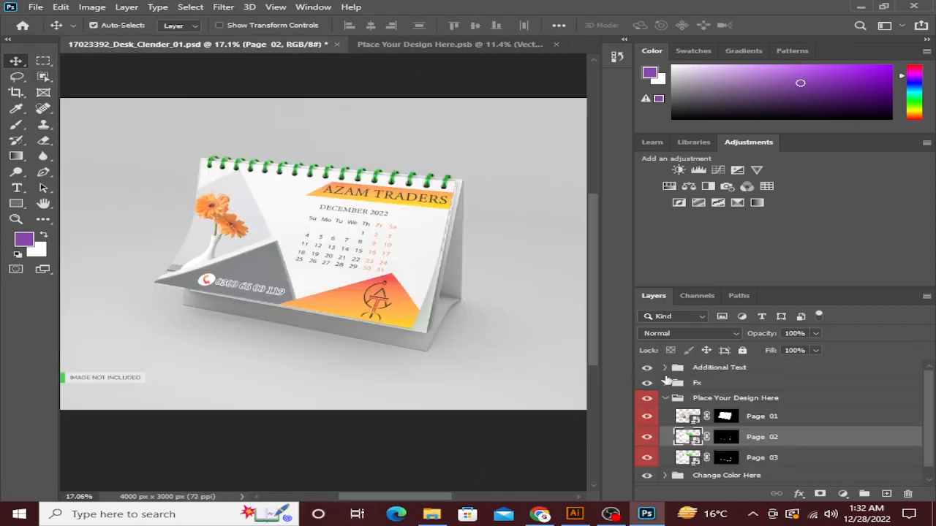
pyautogui.scroll(-1, 751, 448)
pyautogui.click(665, 464)
pyautogui.scroll(-2, 691, 461)
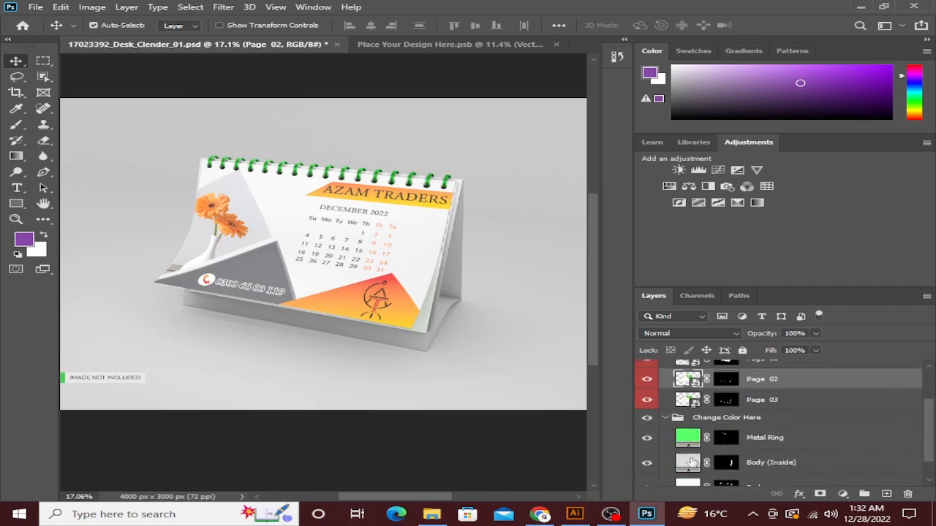
# Colour the Metal Ring fill orange-brown #ce7400.
pyautogui.doubleClick(690, 438)
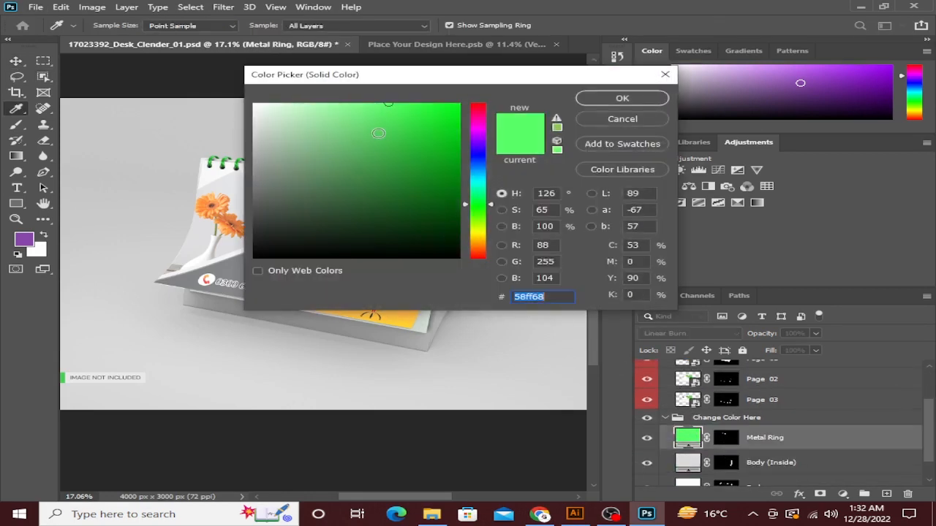
pyautogui.moveTo(492, 206); pyautogui.dragTo(490, 244)
pyautogui.moveTo(449, 136)
pyautogui.mouseDown()
pyautogui.moveTo(493, 105)
pyautogui.moveTo(490, 135)
pyautogui.mouseUp()
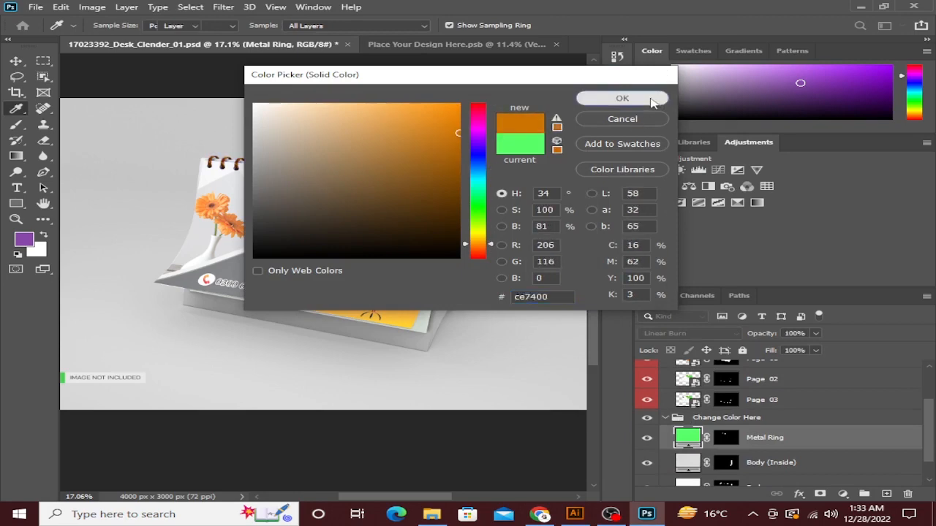
pyautogui.click(651, 98)
# Set the Body (Inside) fill to very dark red #1b0000.
pyautogui.doubleClick(689, 463)
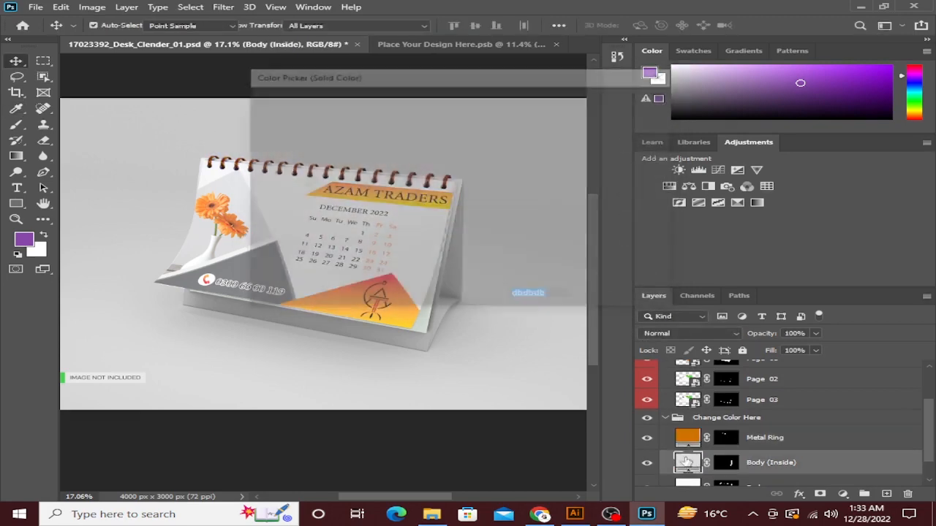
pyautogui.moveTo(334, 188); pyautogui.dragTo(458, 236)
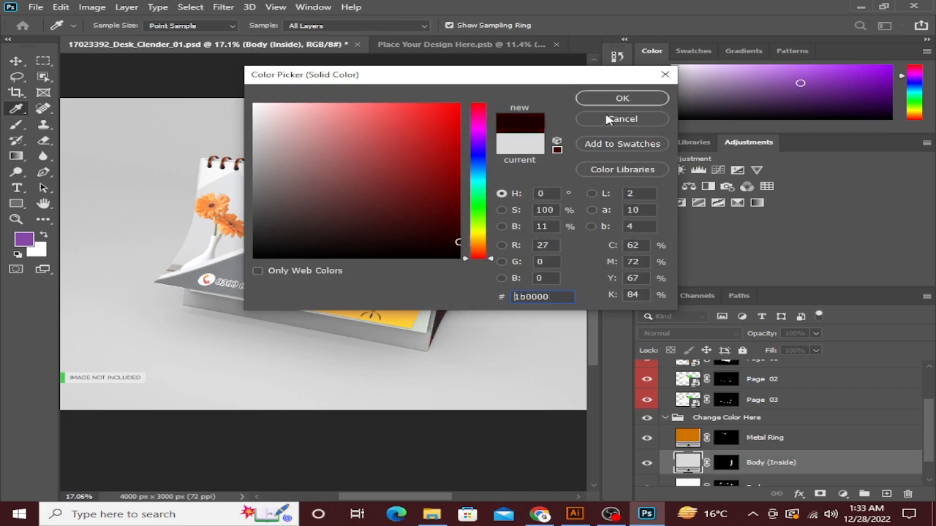
pyautogui.click(620, 99)
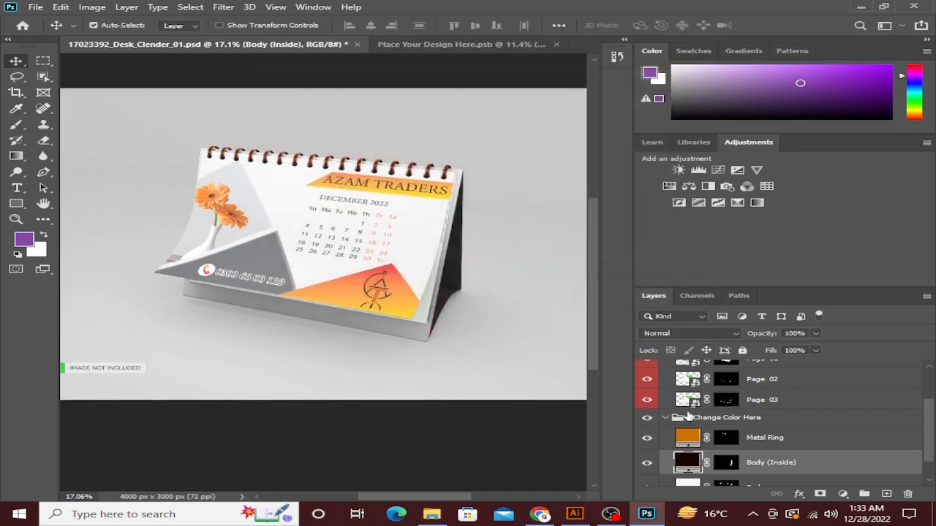
pyautogui.scroll(-1, 687, 417)
# Keep the outer Body fill white #ffffff.
pyautogui.doubleClick(687, 457)
pyautogui.moveTo(456, 73); pyautogui.dragTo(738, 101)
pyautogui.moveTo(712, 188)
pyautogui.mouseDown()
pyautogui.moveTo(668, 236)
pyautogui.moveTo(493, 106)
pyautogui.mouseUp()
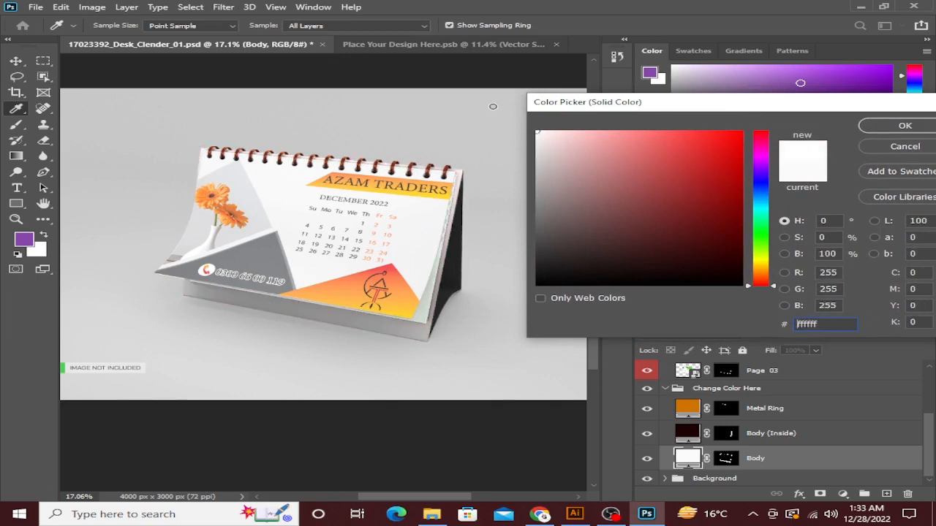
pyautogui.click(904, 126)
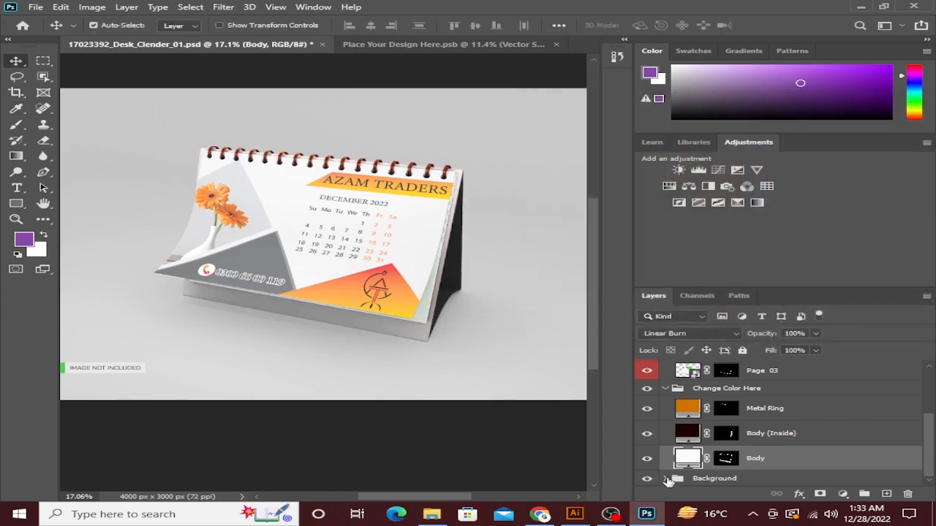
pyautogui.scroll(4, 777, 454)
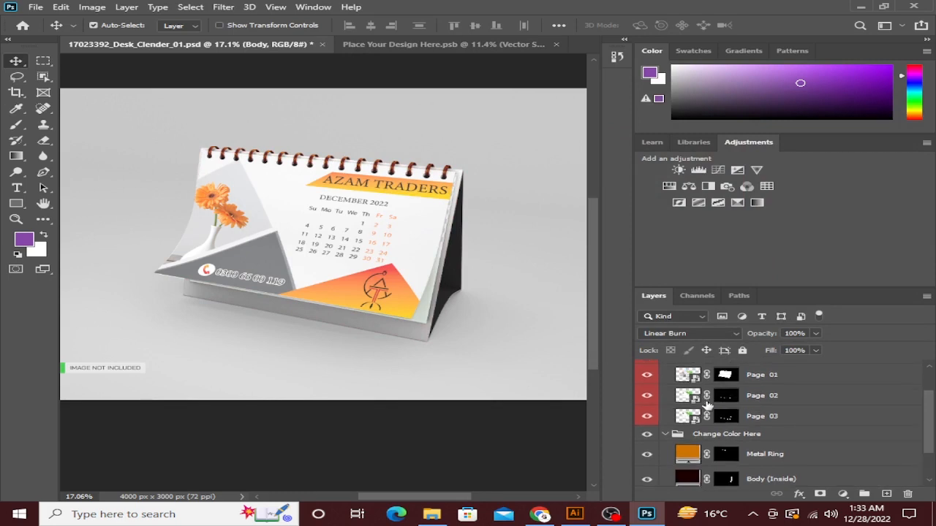
pyautogui.scroll(2, 400, 406)
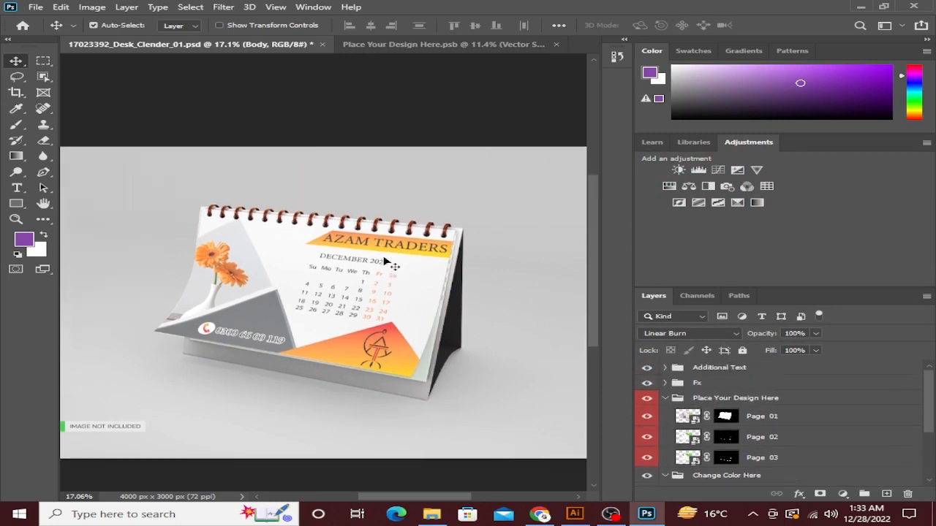
pyautogui.scroll(-1, 385, 260)
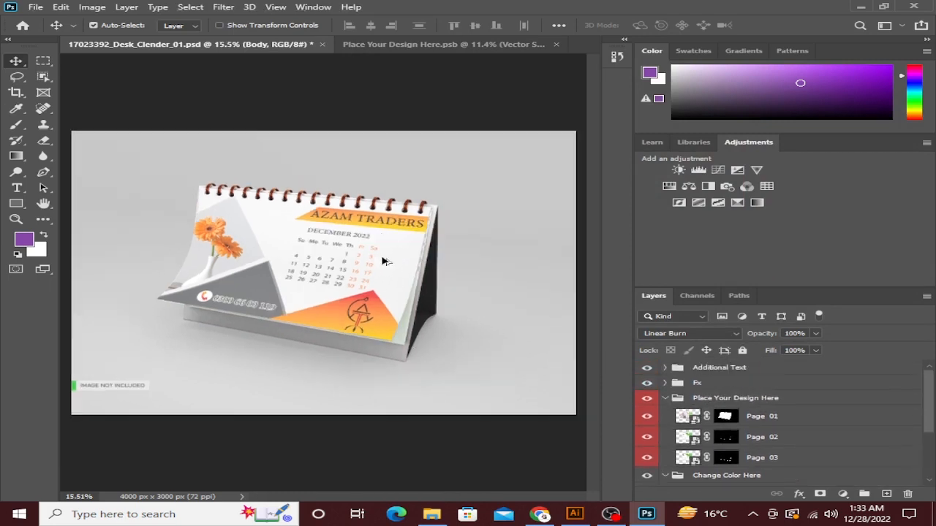
# Hide the IMAGE NOT INCLUDED label layer.
pyautogui.click(647, 459)
pyautogui.click(646, 459)
pyautogui.click(125, 389)
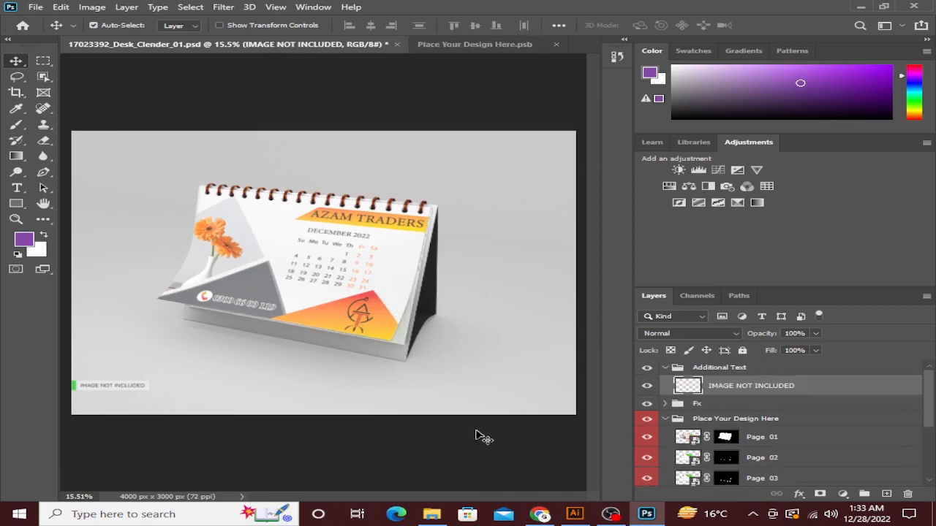
pyautogui.click(647, 386)
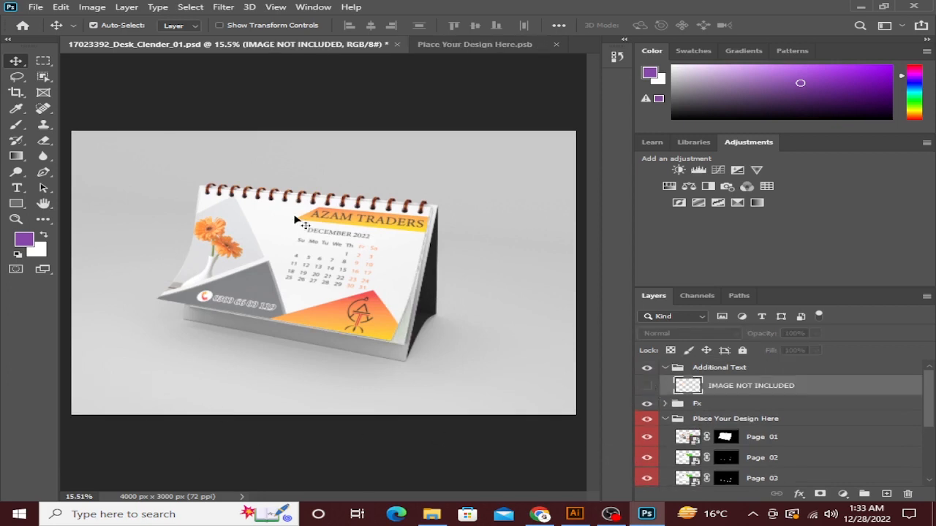
# Export the mockup as a 4000×3000 PNG to the Desktop, replacing 17023392_Desk_Clender_01.png.
pyautogui.click(32, 7)
pyautogui.click(293, 252)
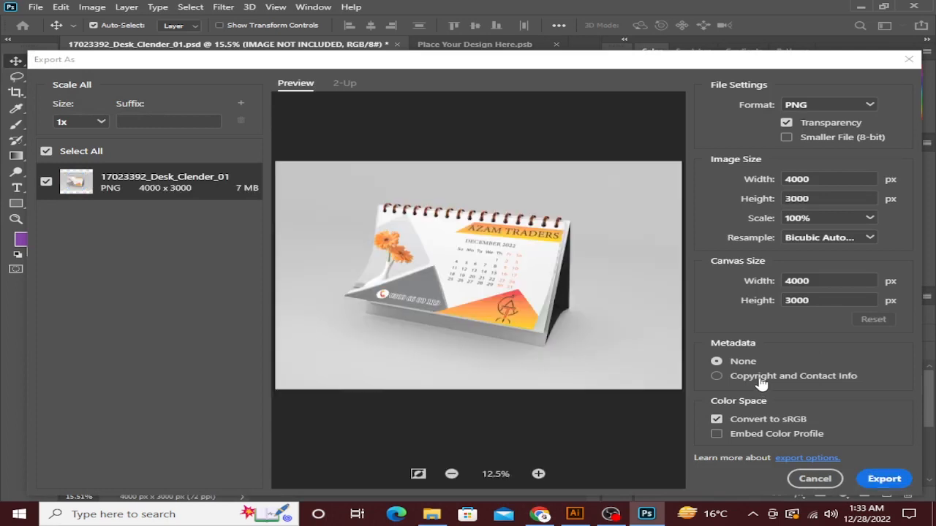
pyautogui.click(884, 479)
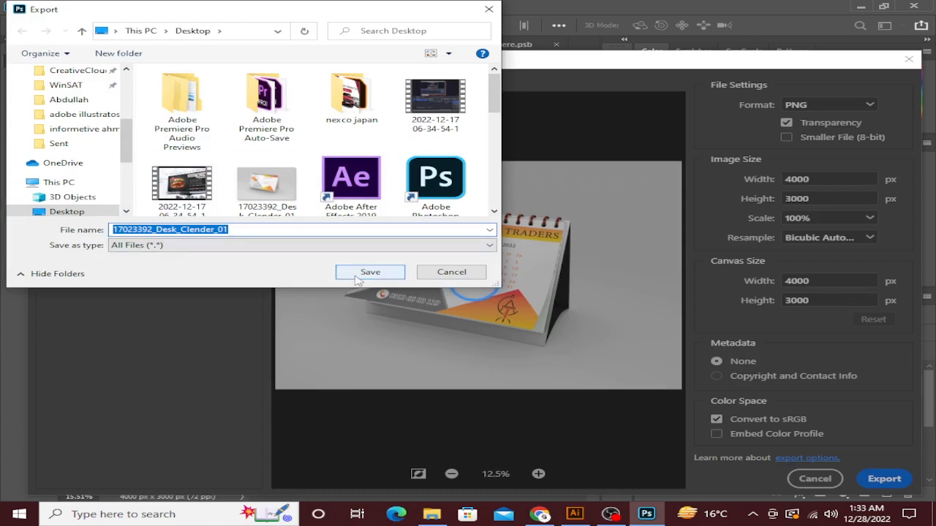
pyautogui.click(362, 274)
pyautogui.click(503, 257)
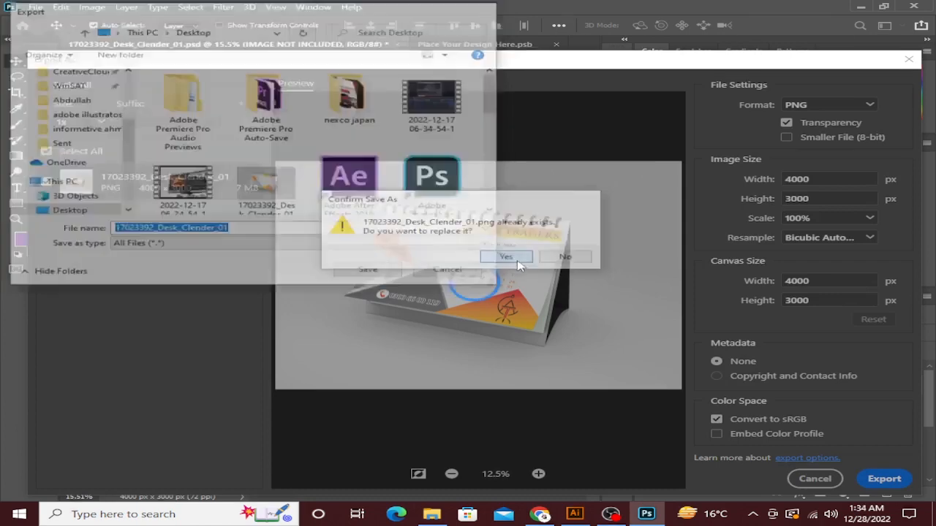
# Show the desktop and select the exported calendar PNG.
pyautogui.click(575, 515)
pyautogui.hotkey('alt', 'Tab')
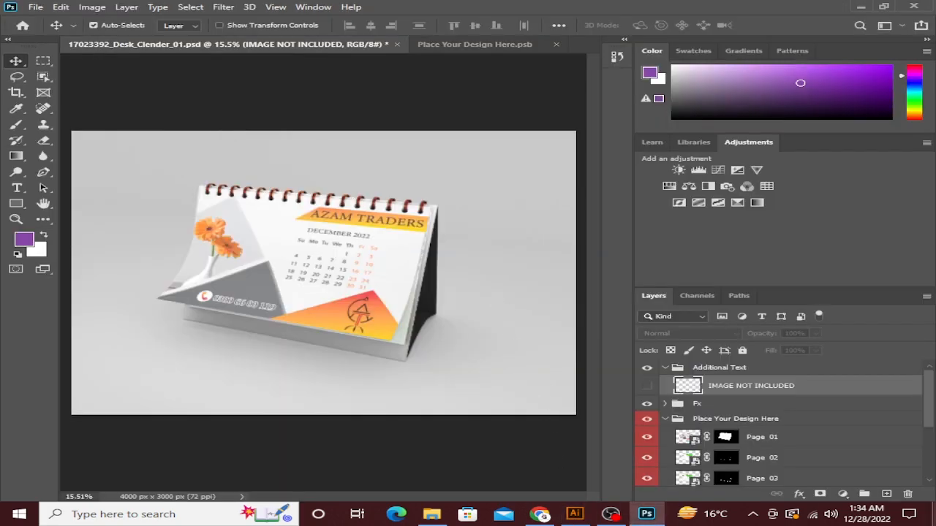
pyautogui.click(934, 514)
pyautogui.click(154, 87)
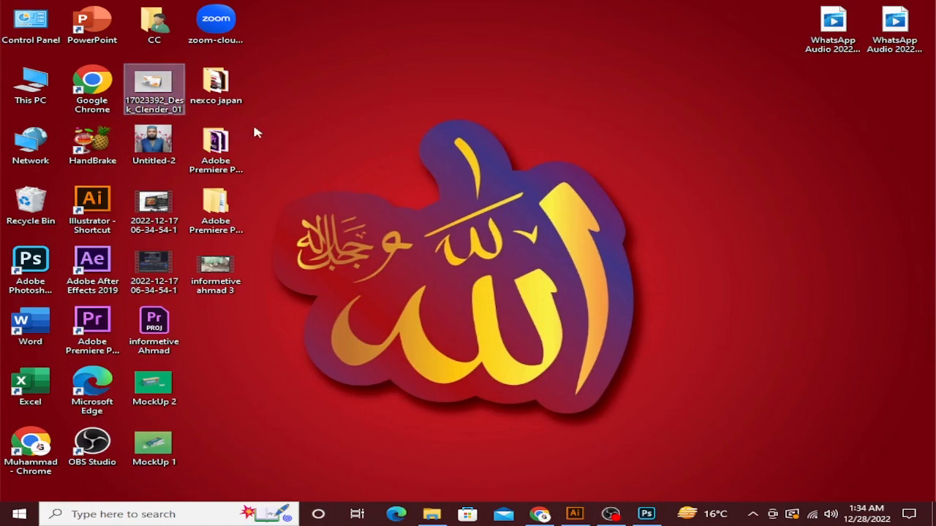